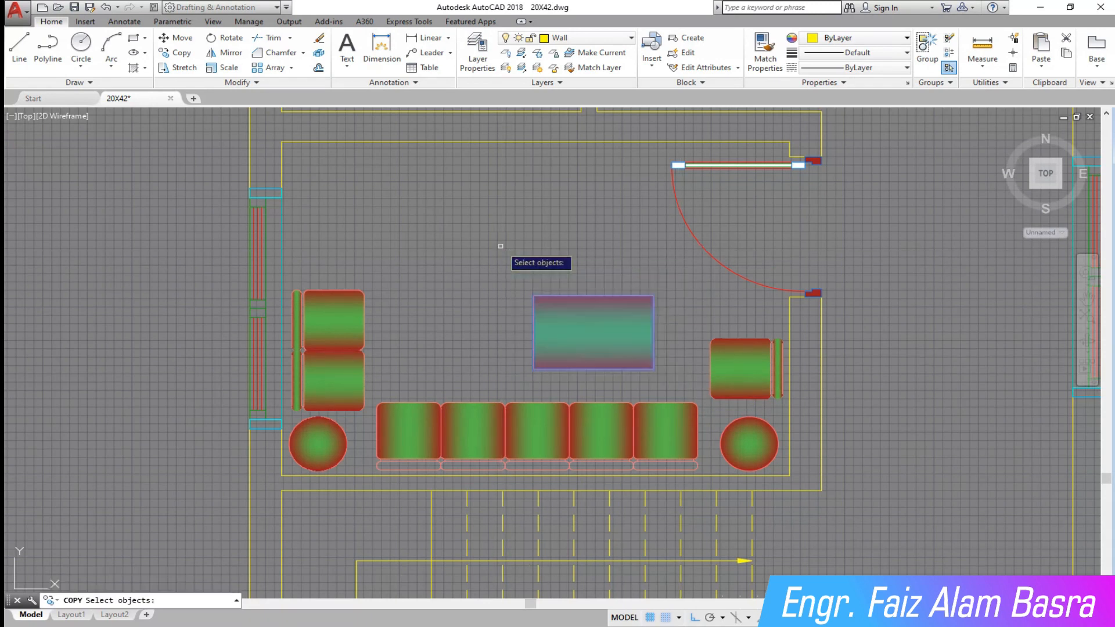
Step: Copy the gradient-filled centre table one table width to the left, edge to edge with the original
key("Return")
left_click(653, 369)
left_click(546, 364)
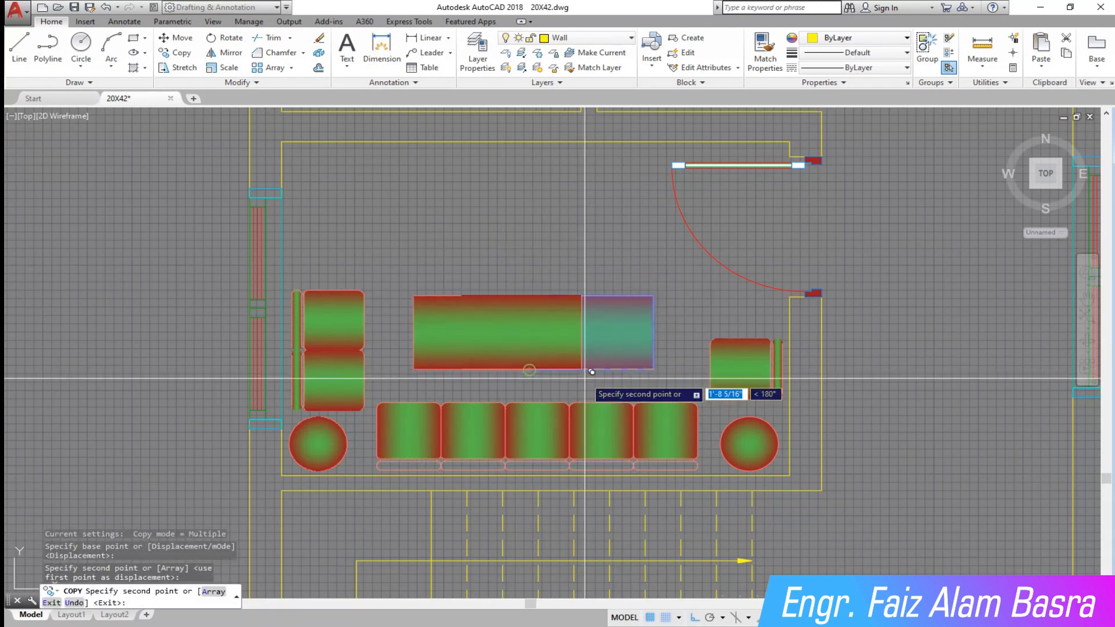
key("Escape")
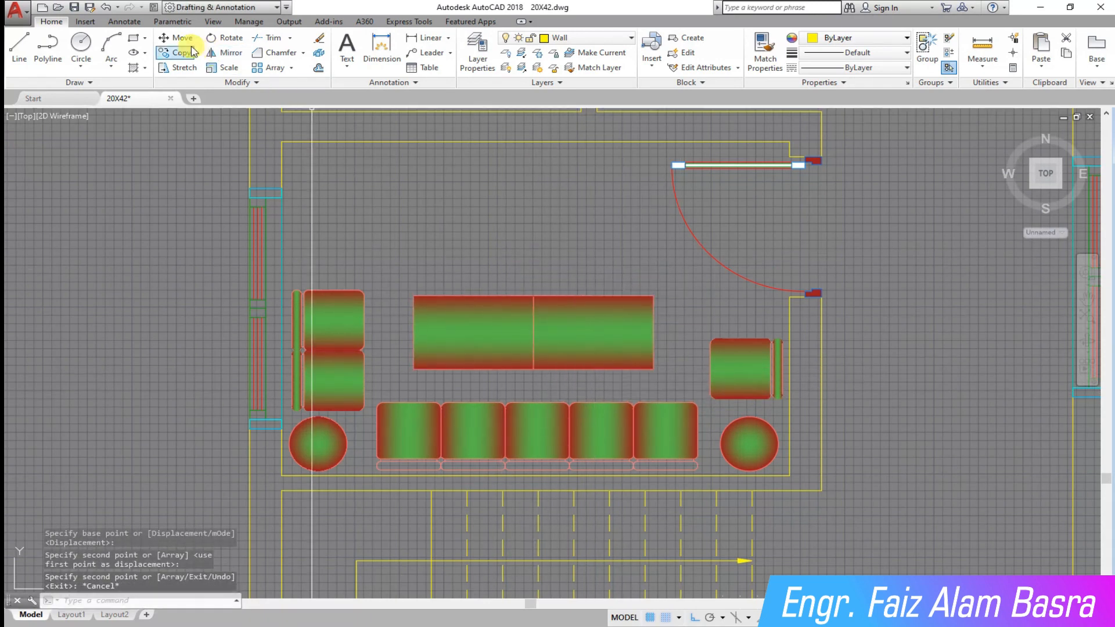
Step: Stretch the upper edge of the two joined centre tables slightly downward to make them narrower
left_click(193, 69)
left_click(680, 318)
left_click(400, 229)
key("Return")
left_click(492, 205)
left_click(495, 218)
Step: Pull the upper edge of the left table's gradient fill down to match the narrowed outline
left_click(507, 301)
left_click(473, 295)
left_click(473, 308)
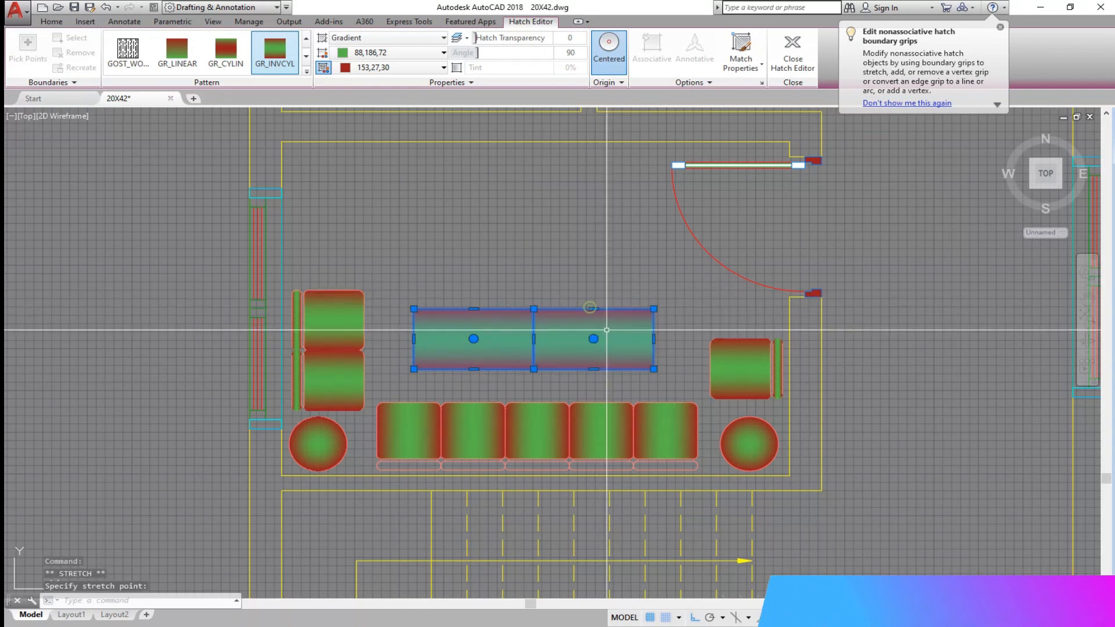
key("Escape")
scroll(514, 343, "up", 2)
scroll(443, 452, "down", 2)
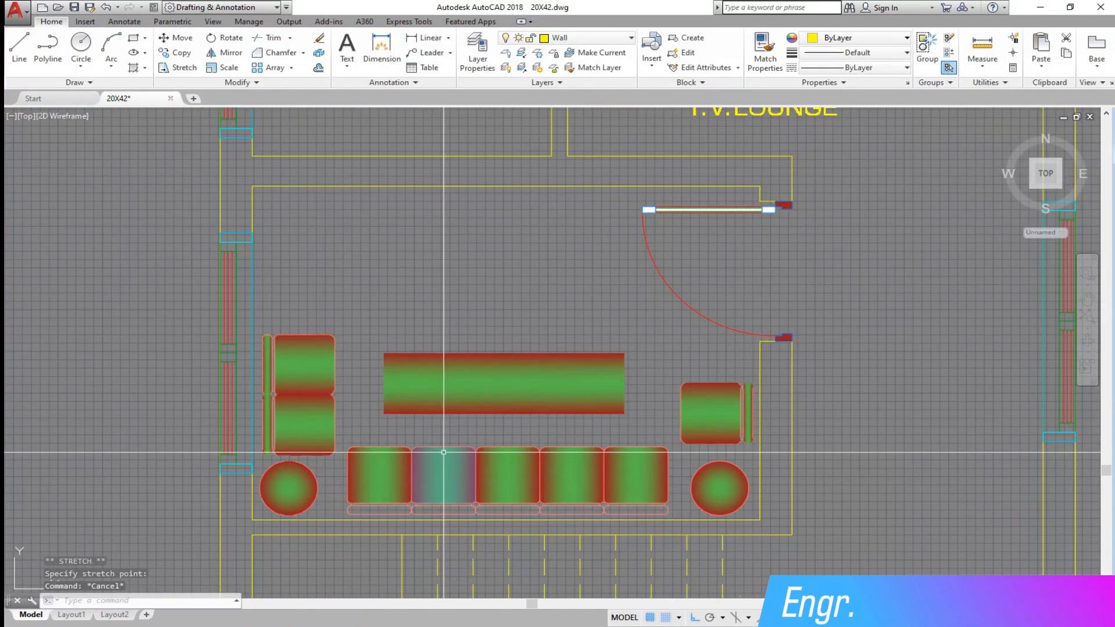
Step: Start copying the six-chair dining set beside the red car, using a base point inside its table
scroll(256, 355, "down", 4)
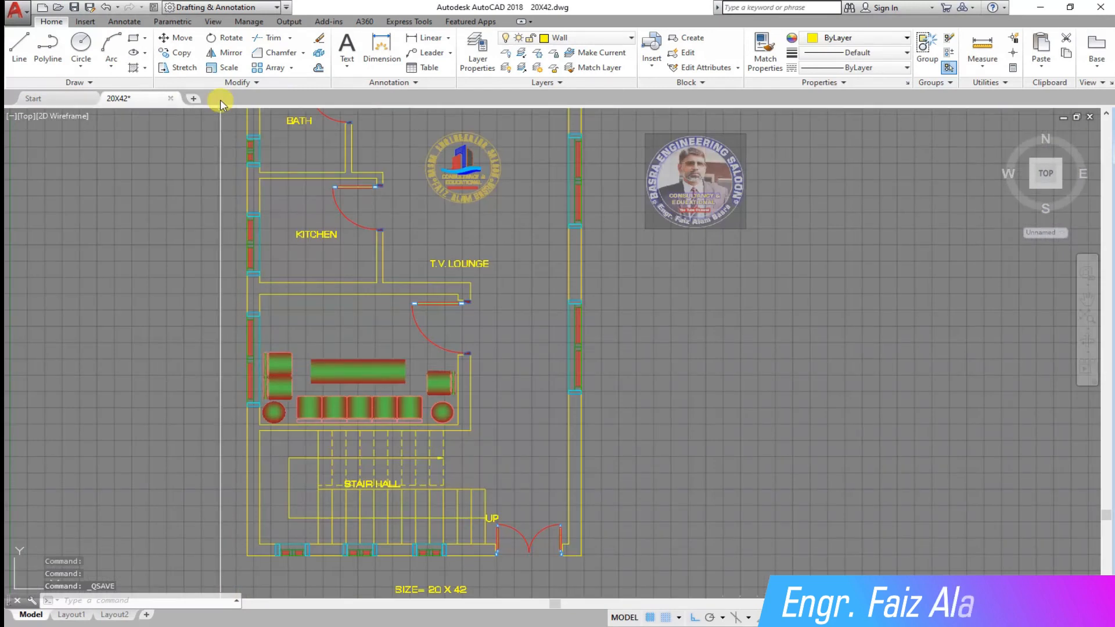
left_click(180, 57)
scroll(348, 394, "down", 3)
scroll(837, 378, "down", 3)
scroll(836, 383, "up", 6)
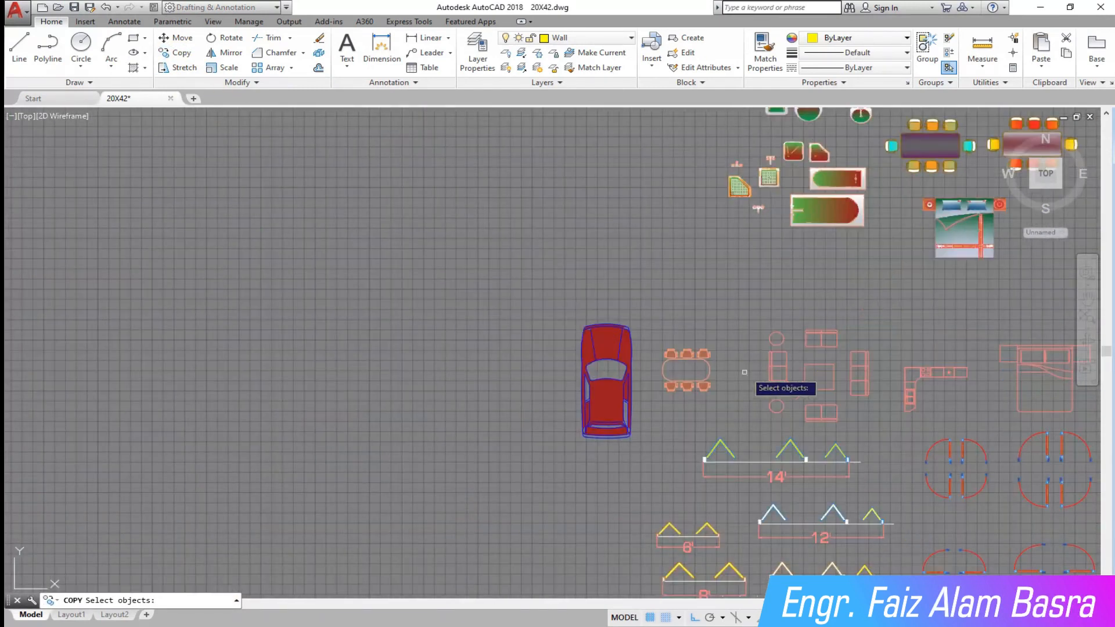
left_click(554, 218)
key("Return")
left_click(645, 322)
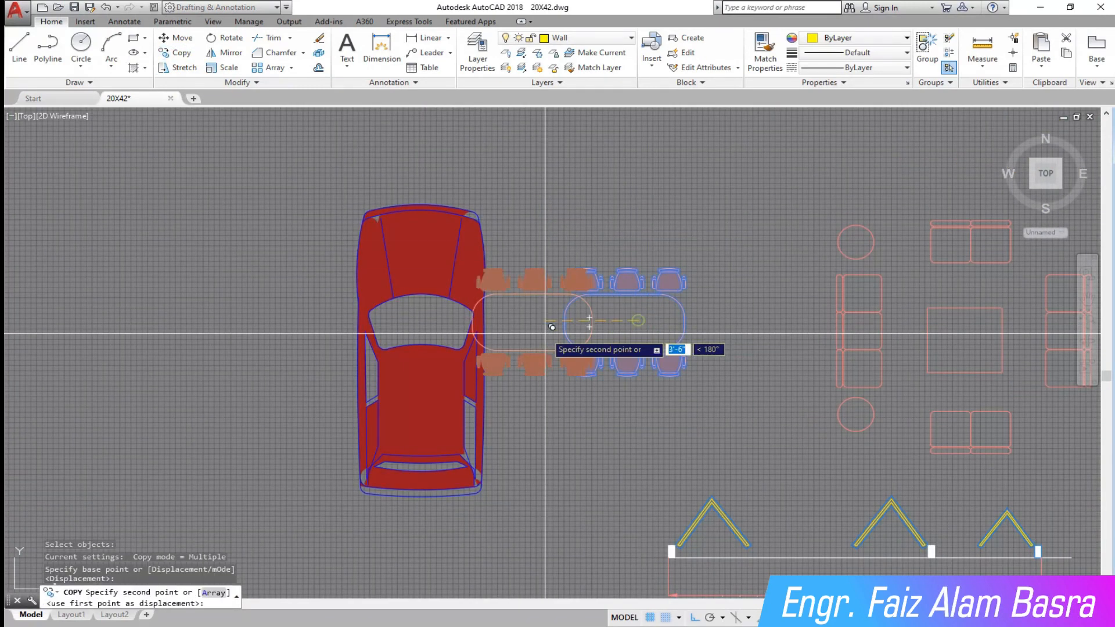
Step: With Ortho off, place the dining set copy near the door side of the room between kitchen and stair hall, and finish copying
scroll(190, 418, "down", 6)
middle_click_drag(190, 418, 677, 352)
scroll(678, 352, "down", 4)
scroll(218, 365, "up", 3)
left_click(695, 618)
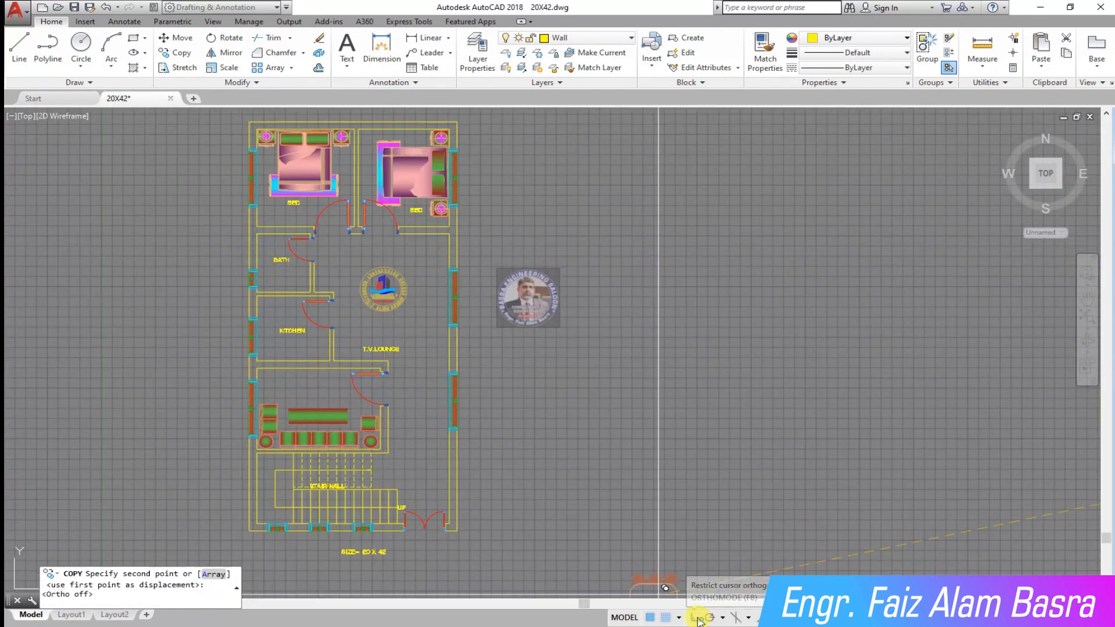
scroll(304, 386, "up", 3)
scroll(454, 314, "down", 2)
scroll(450, 337, "up", 4)
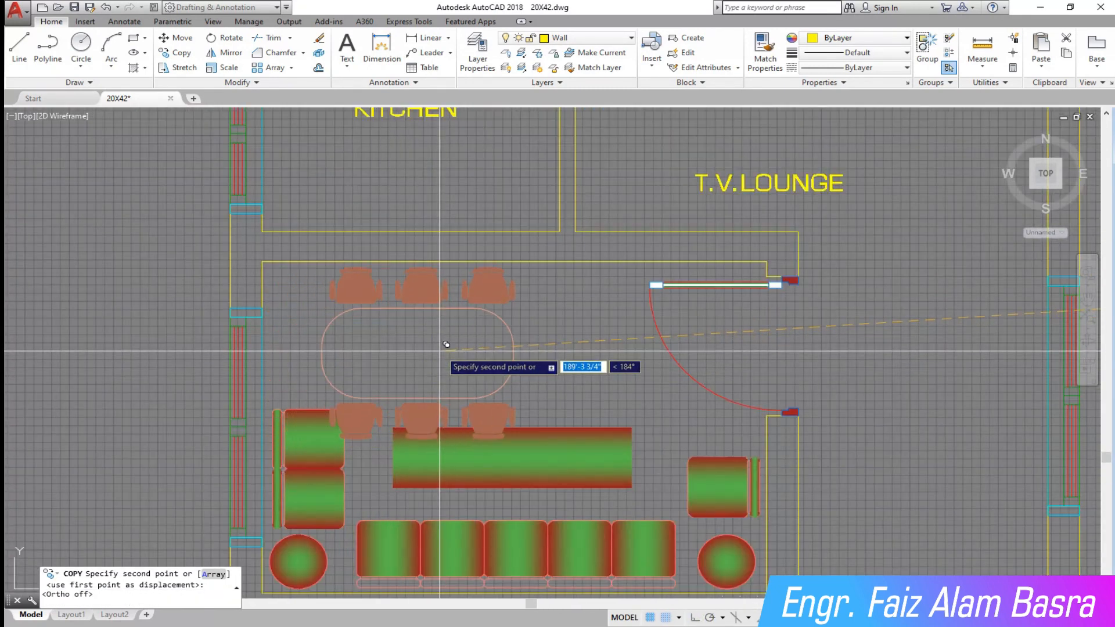
scroll(435, 348, "down", 2)
scroll(442, 345, "up", 2)
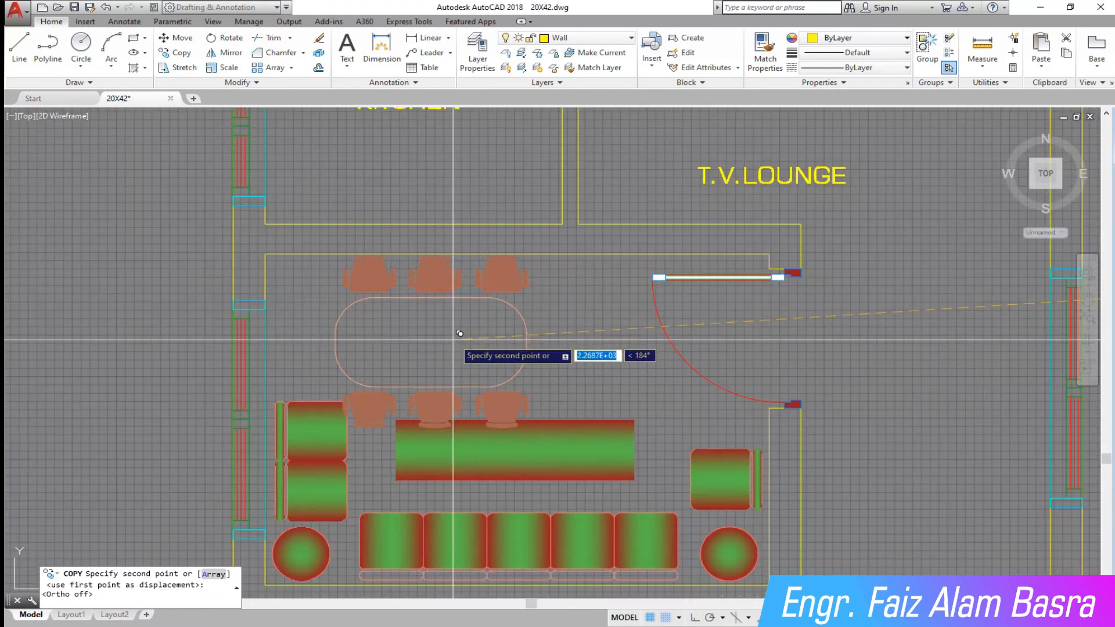
scroll(406, 334, "down", 2)
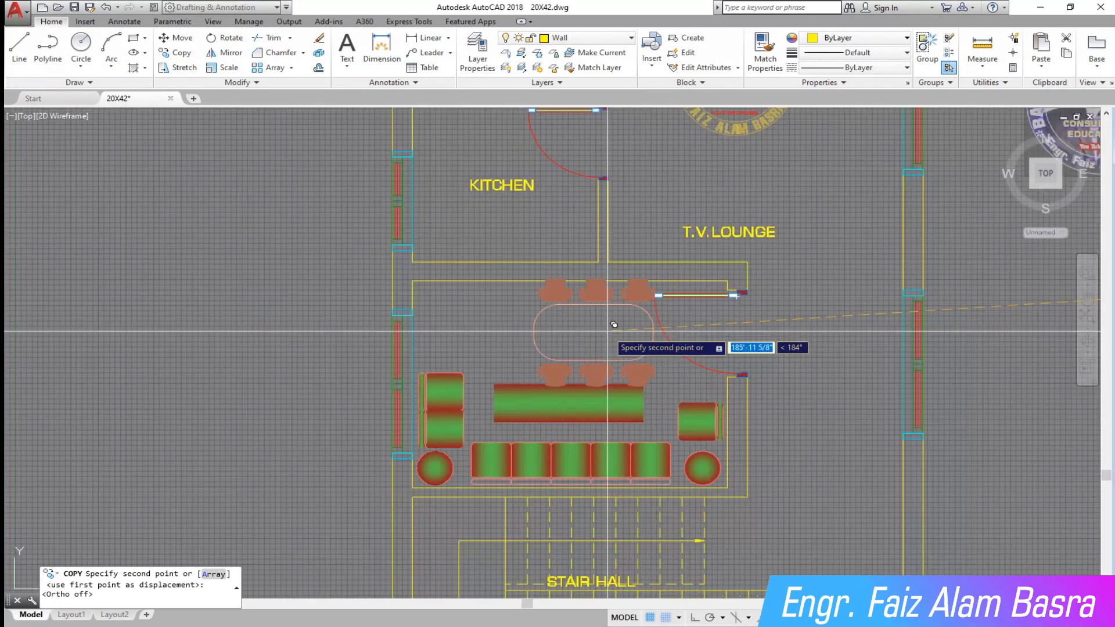
scroll(508, 334, "up", 5)
scroll(508, 337, "down", 3)
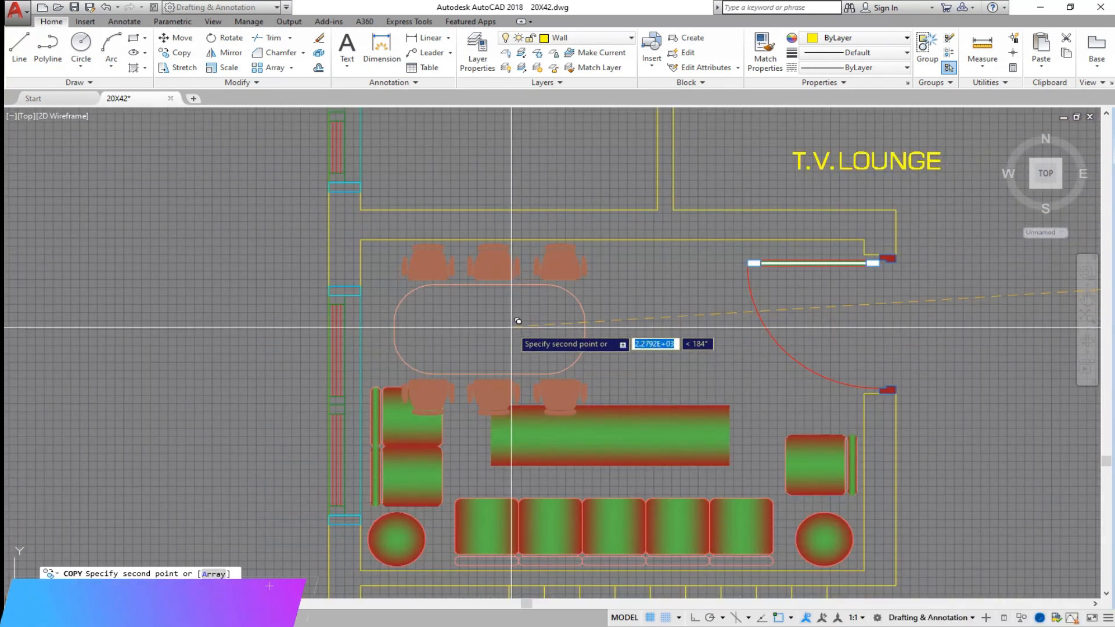
scroll(577, 306, "down", 2)
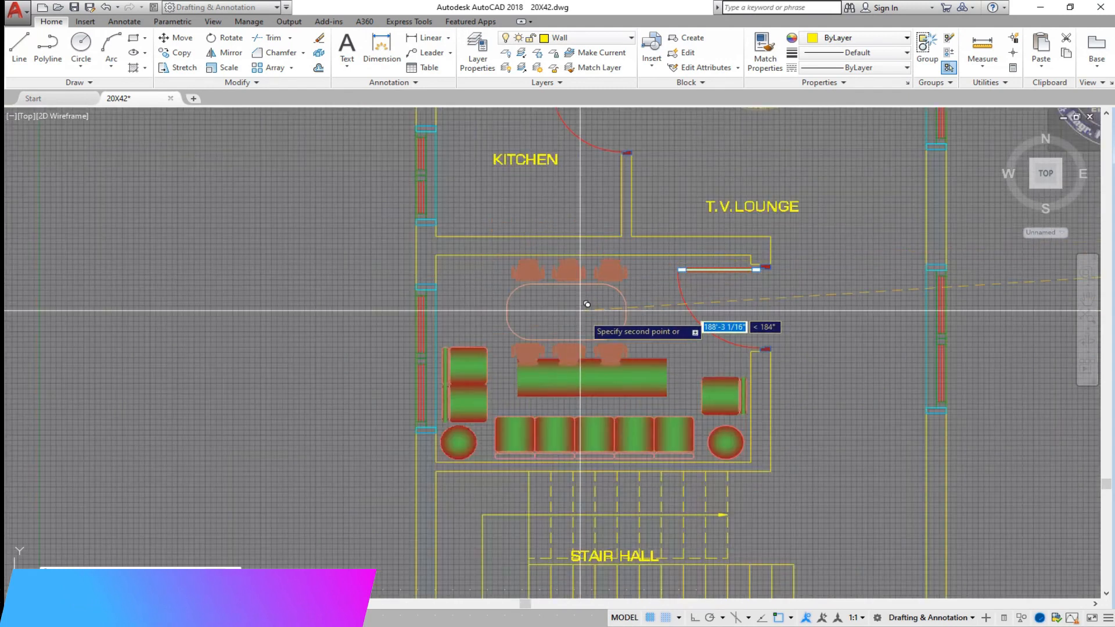
scroll(691, 388, "up", 2)
scroll(691, 388, "up", 2)
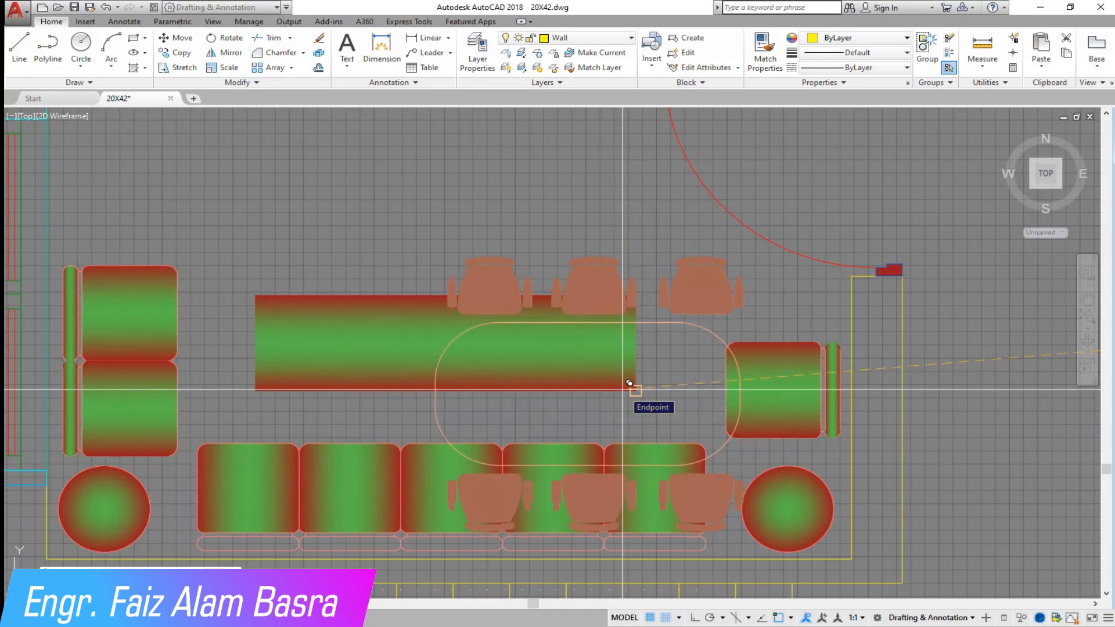
left_click(623, 390)
right_click(623, 389)
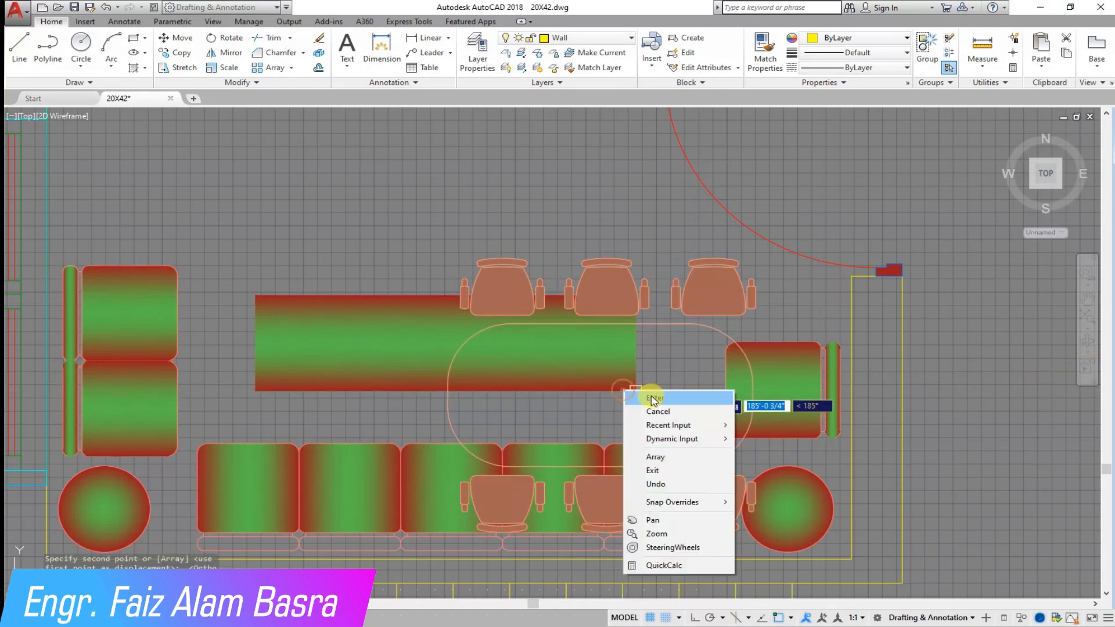
left_click(652, 398)
scroll(662, 281, "down", 3)
scroll(515, 252, "up", 2)
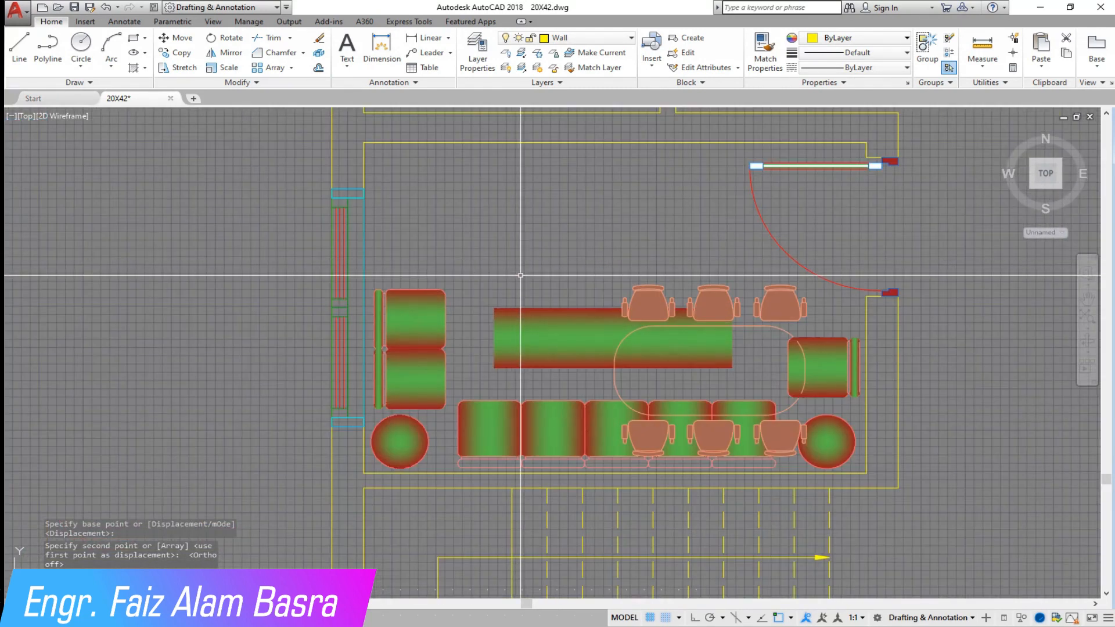
Step: Erase the three seats and backrests of the five-seat sofa that overlap the dining chairs
scroll(751, 442, "up", 2)
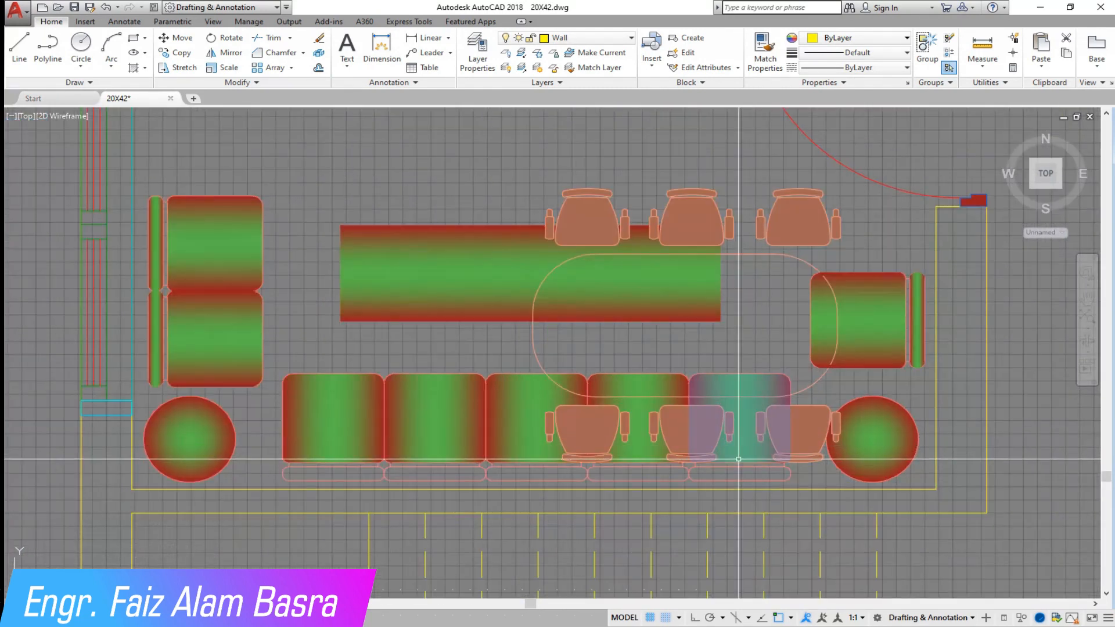
scroll(647, 482, "up", 2)
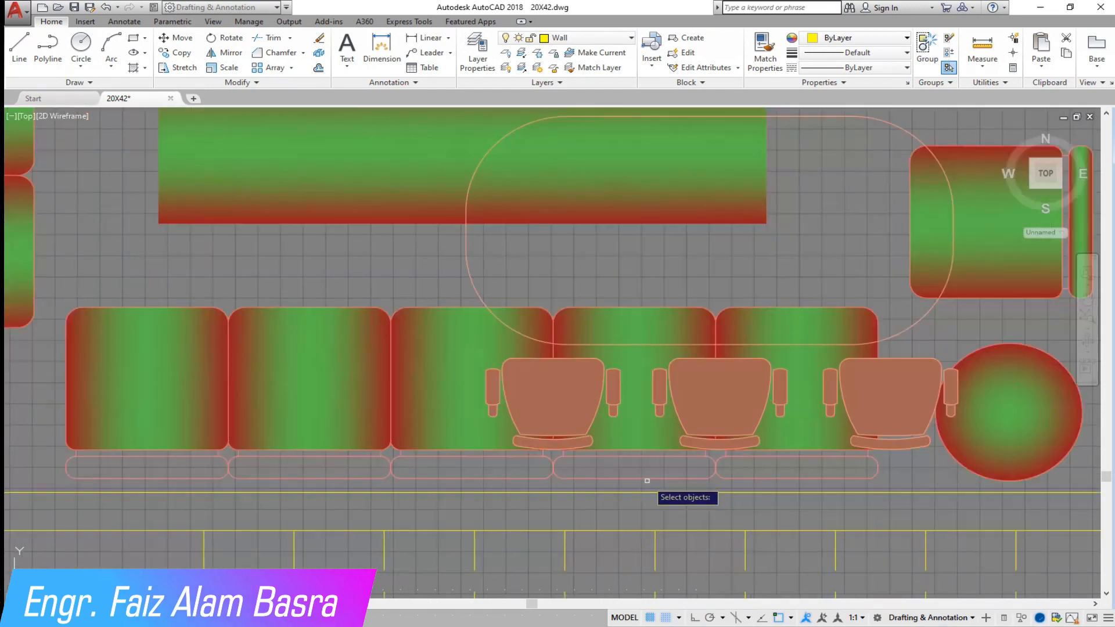
left_click(737, 456)
left_click(489, 454)
left_click(461, 443)
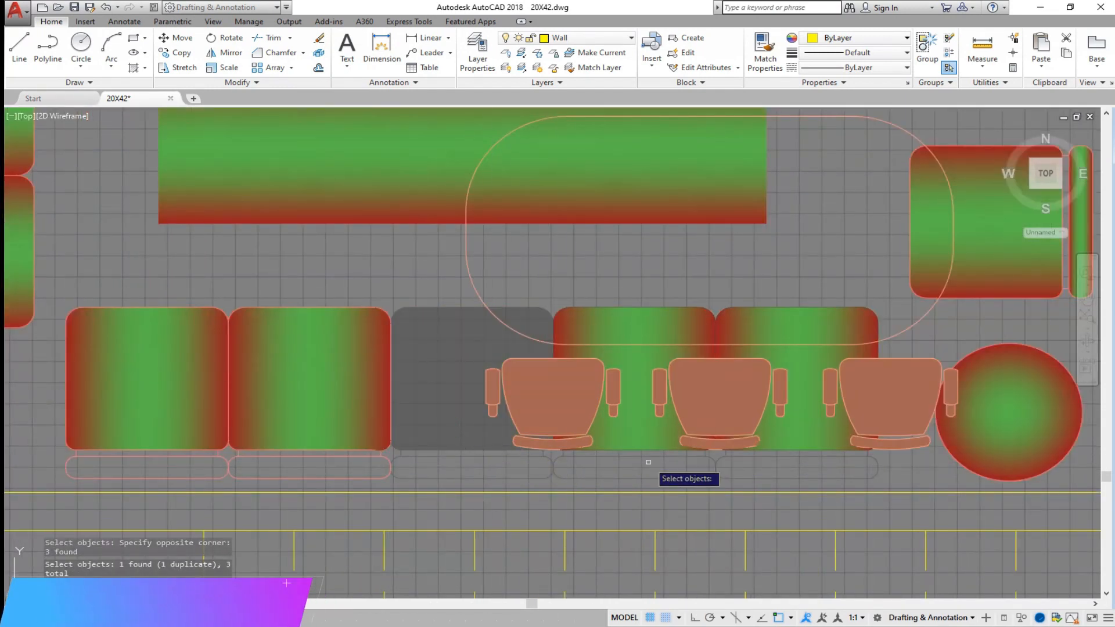
left_click(649, 441)
left_click(793, 446)
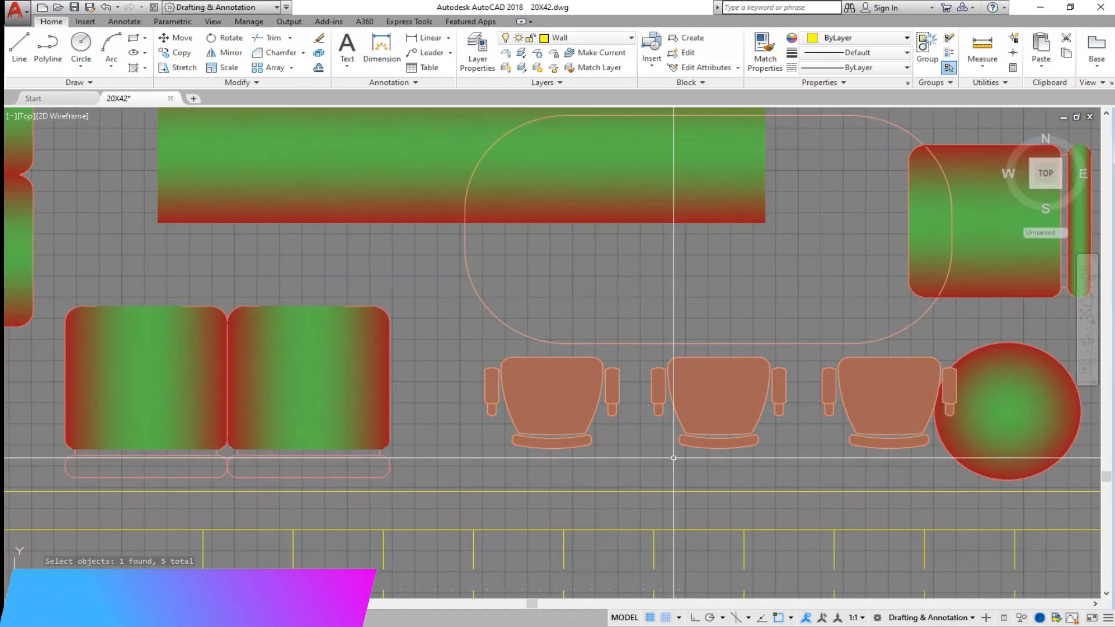
Step: Delete the round side table and the single armchair at the dining set's right end
left_click(1014, 469)
scroll(720, 445, "down", 2)
left_click(950, 408)
left_click(911, 310)
key("Delete")
Step: Delete the half of the long centre table that overlaps the dining set
scroll(906, 372, "down", 3)
scroll(894, 377, "up", 4)
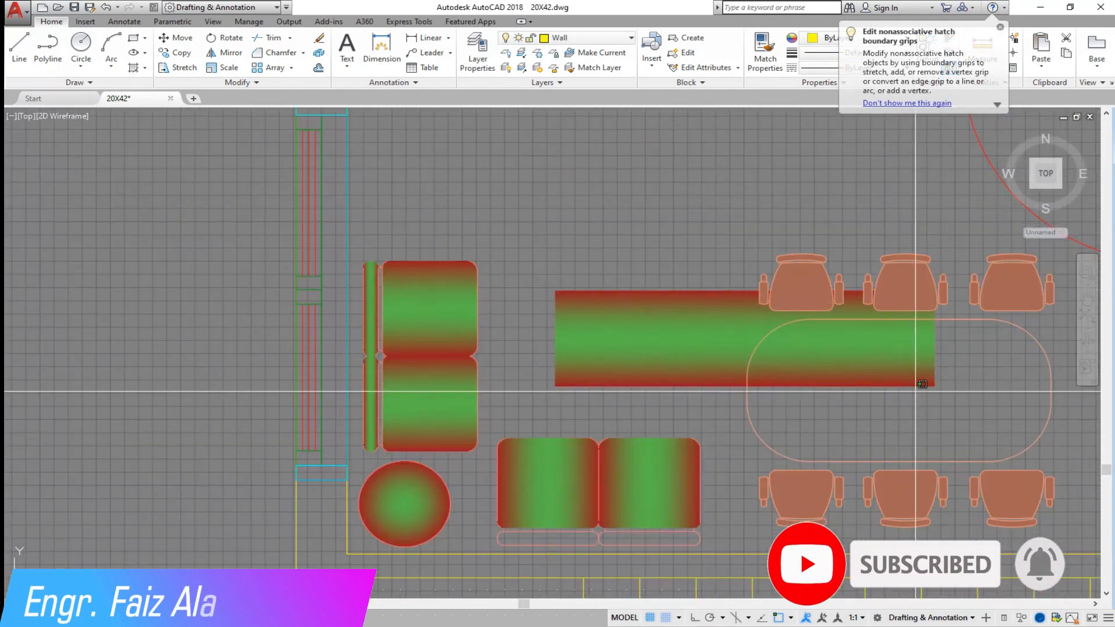
left_click(891, 381)
key("Delete")
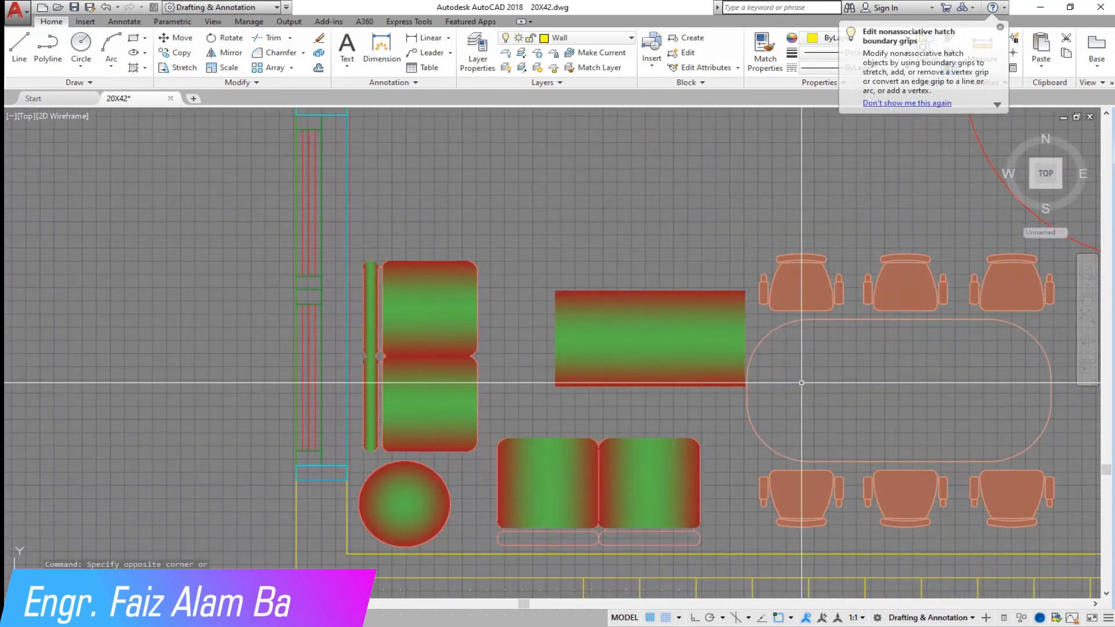
Step: Rotate the remaining centre table 90° about the midpoint of its left edge
left_click(230, 40)
left_click(746, 400)
left_click(528, 252)
key("Return")
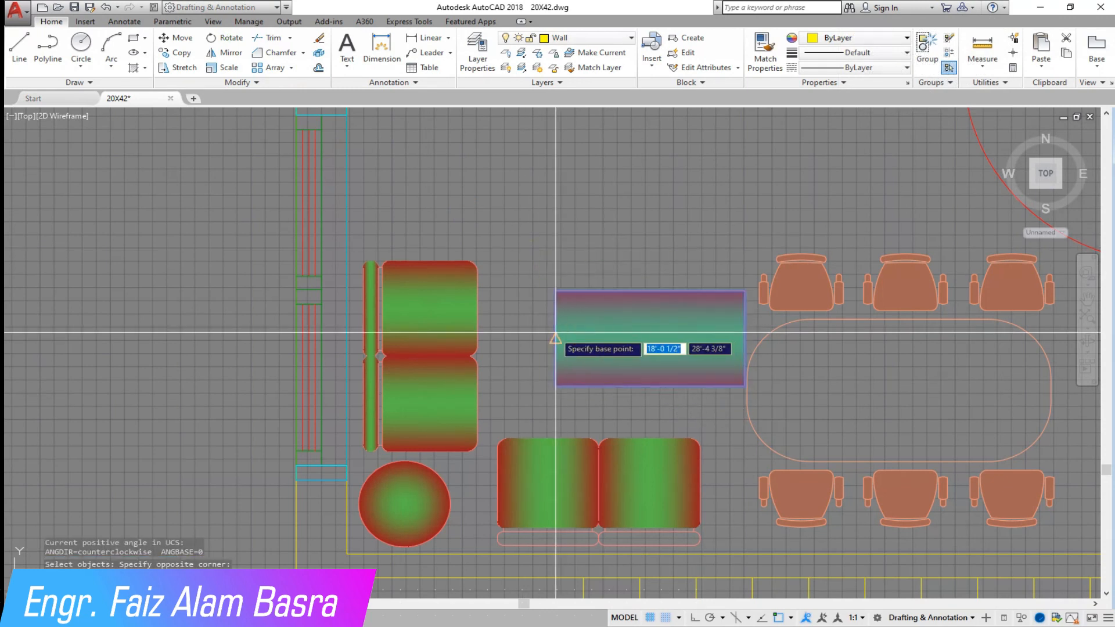
left_click(555, 337)
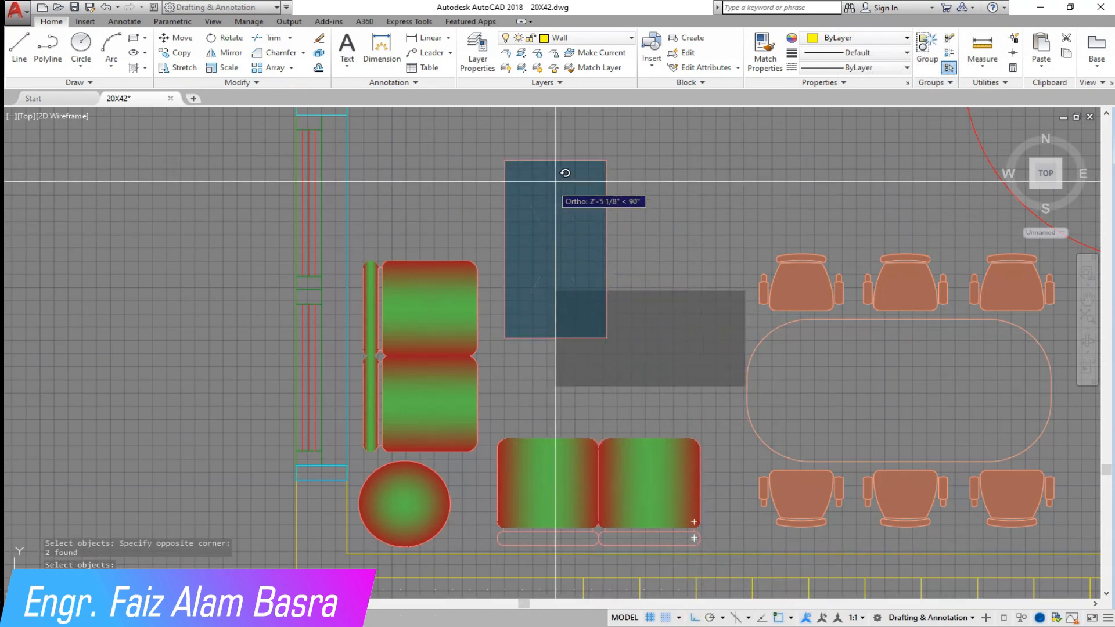
left_click(555, 181)
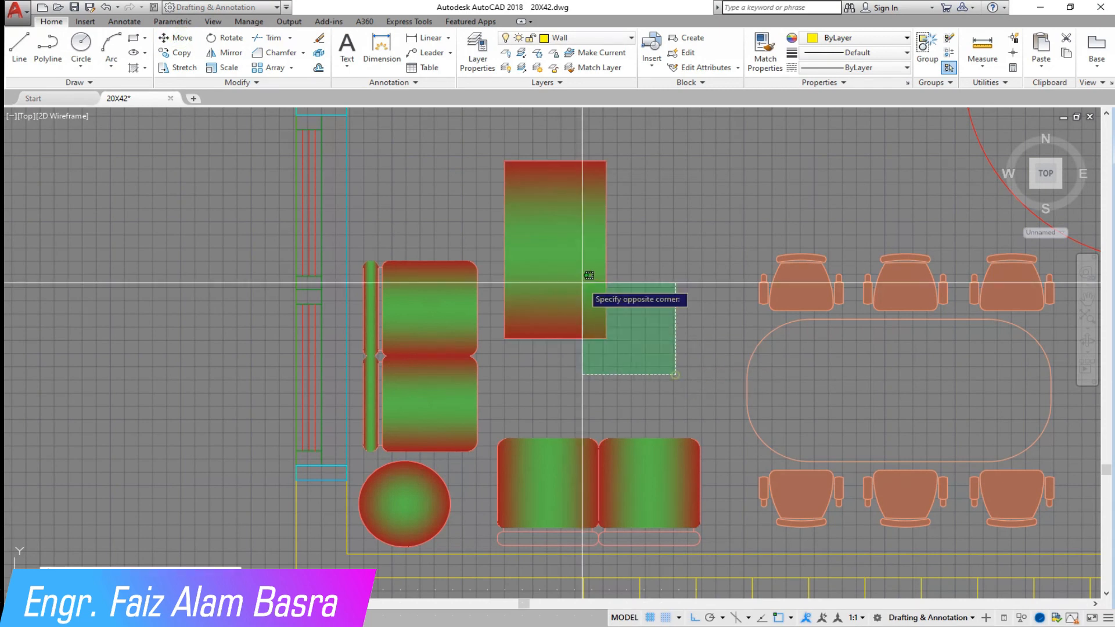
Step: Move the rotated centre table slightly to the right, away from the wall-side sofa
left_click(526, 139)
key("Return")
left_click(521, 138)
left_click(549, 136)
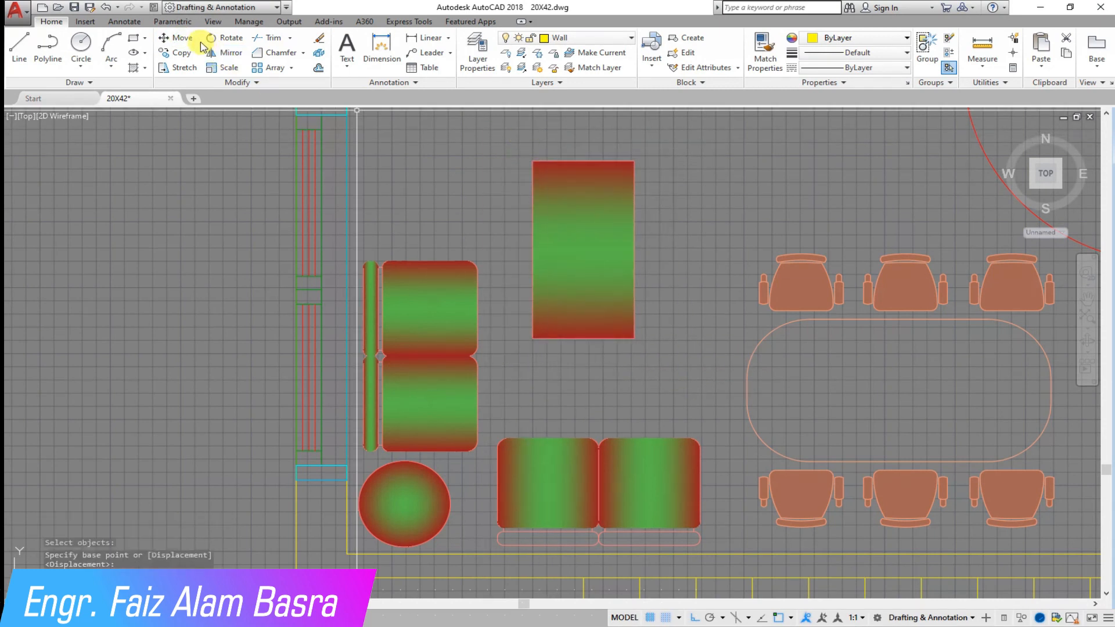
Step: Move the centre table straight down a short distance toward the lower two-seat sofa
left_click(678, 356)
left_click(504, 265)
key("Return")
left_click(661, 203)
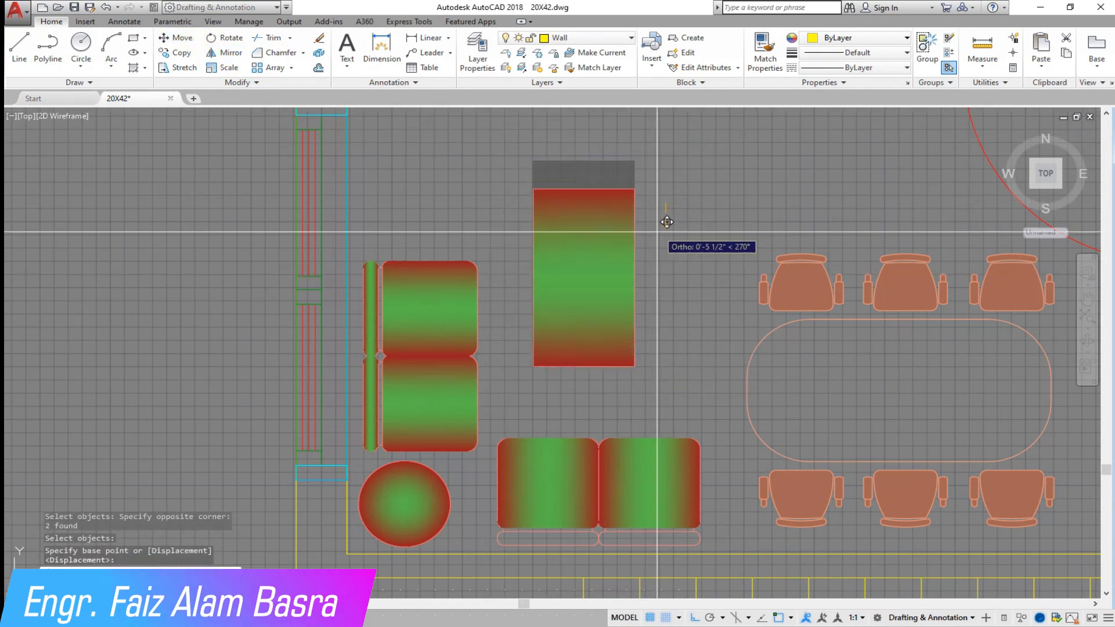
left_click(657, 239)
scroll(649, 259, "down", 3)
scroll(575, 259, "up", 3)
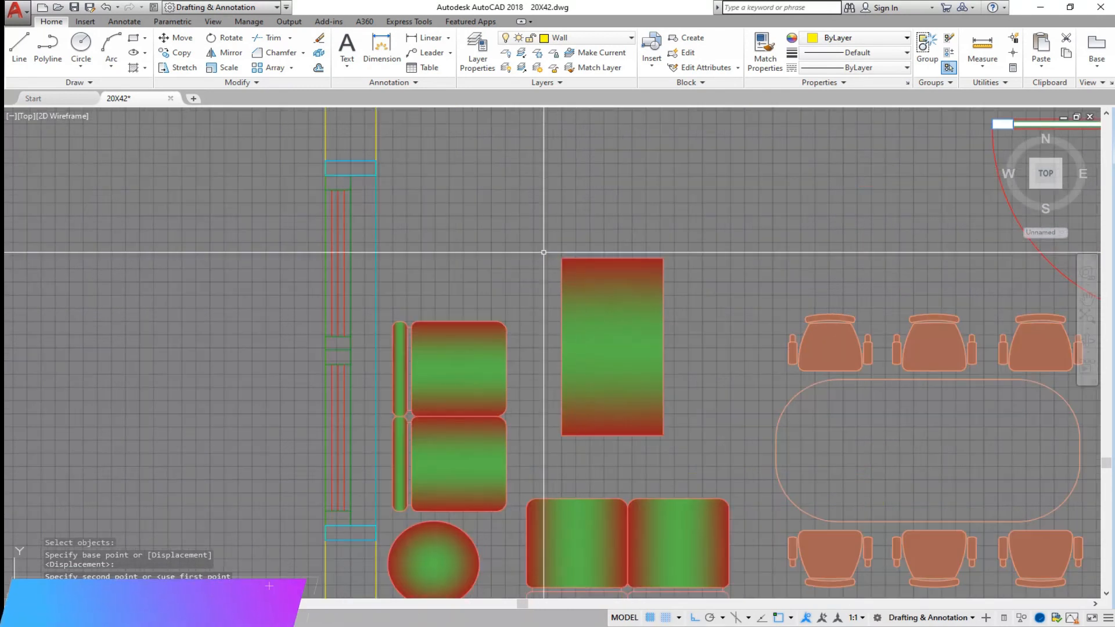
Step: Copy the two-seat sofa on the window wall 3'-0" straight up, edge to edge with the original
left_click(180, 53)
left_click(522, 499)
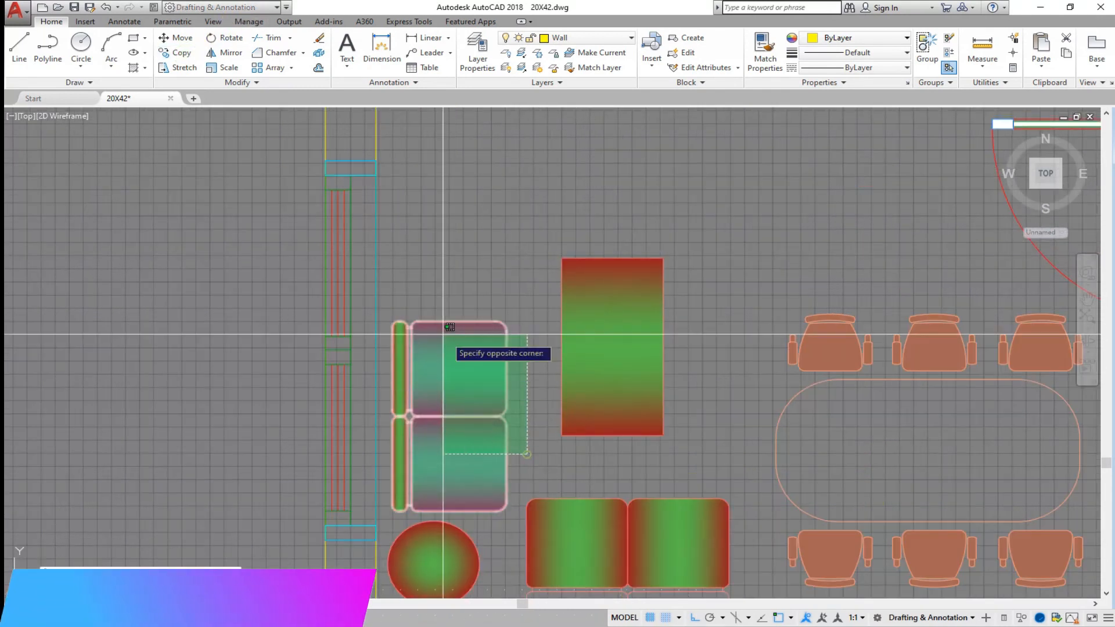
left_click(391, 290)
key("Return")
left_click(458, 512)
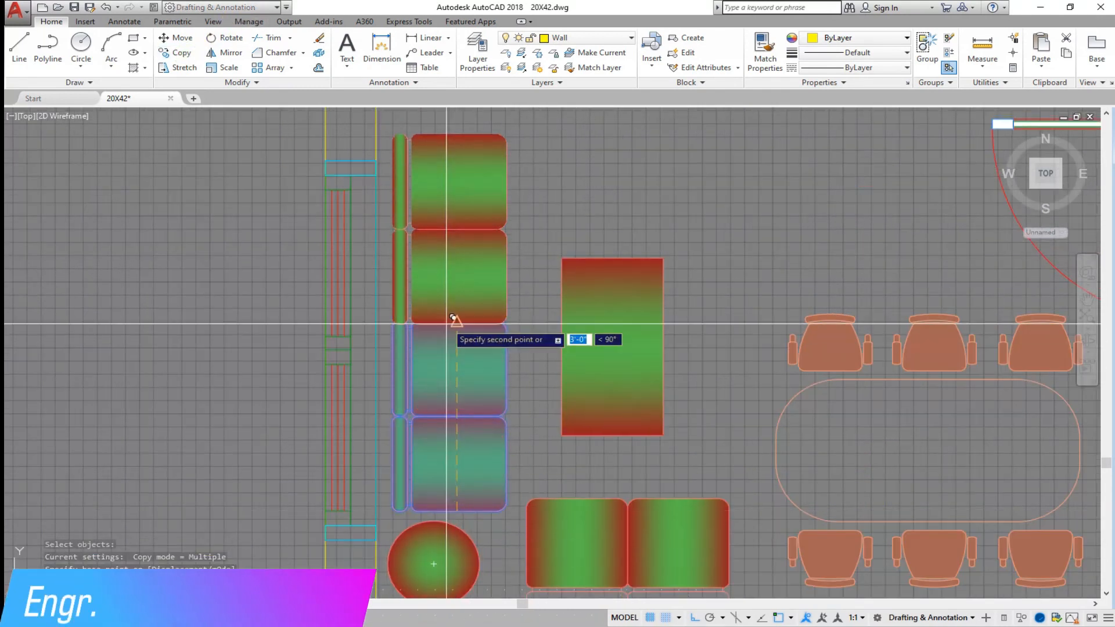
left_click(458, 320)
scroll(502, 377, "down", 2)
key("Escape")
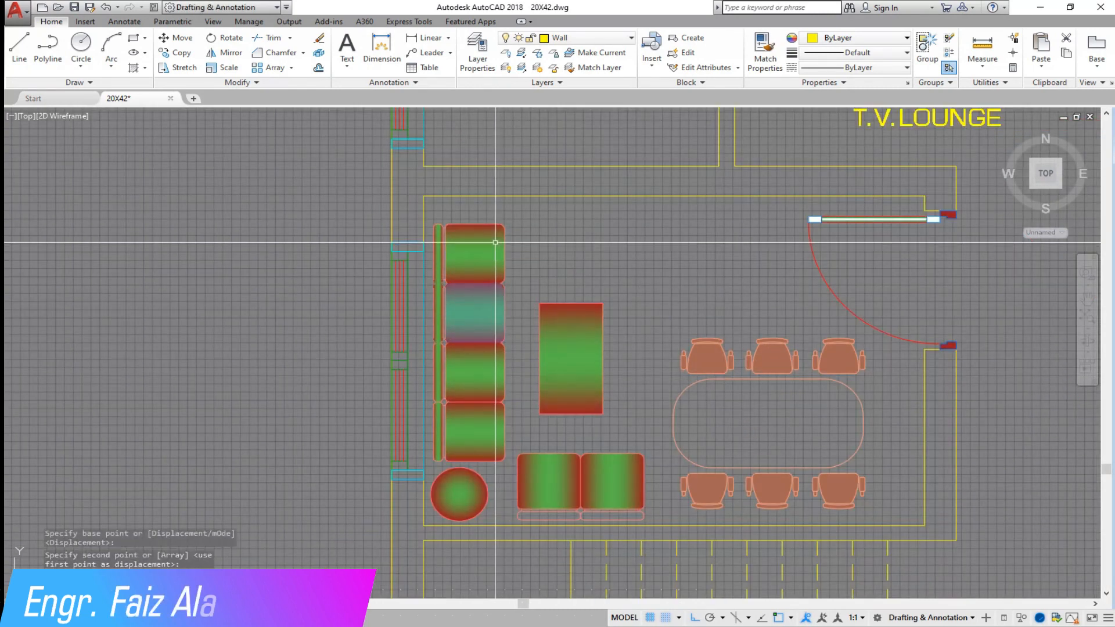
Step: Delete the topmost seat and backrest of the window-wall sofa, leaving a three-seat sofa
scroll(497, 238, "up", 2)
left_click(542, 251)
left_click(402, 185)
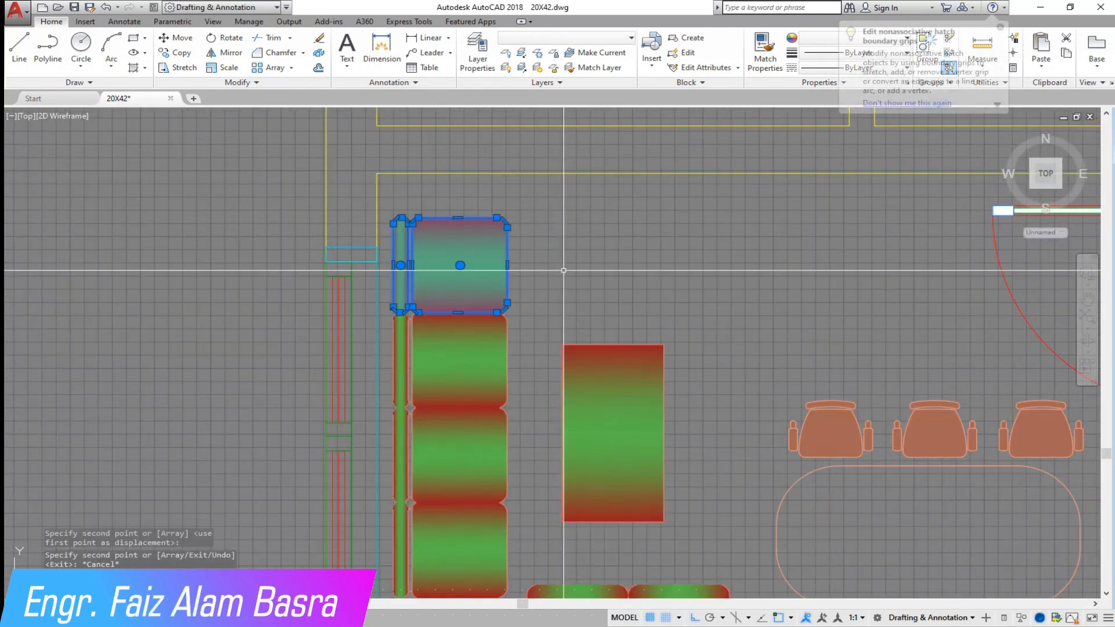
key("Delete")
scroll(545, 222, "down", 2)
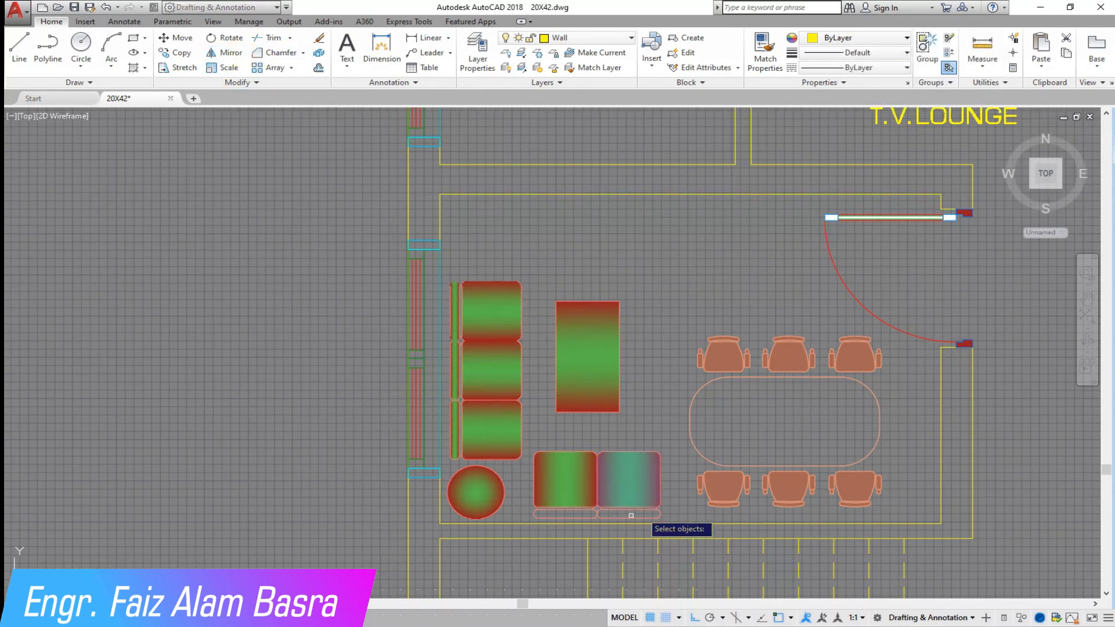
Step: Mirror the lower two-seat sofa and round side table across a horizontal line through the three-seat sofa's middle, keeping the source objects
scroll(578, 507, "up", 2)
left_click(723, 520)
left_click(549, 459)
left_click(490, 491)
left_click(431, 455)
key("Return")
left_click(511, 289)
left_click(709, 300)
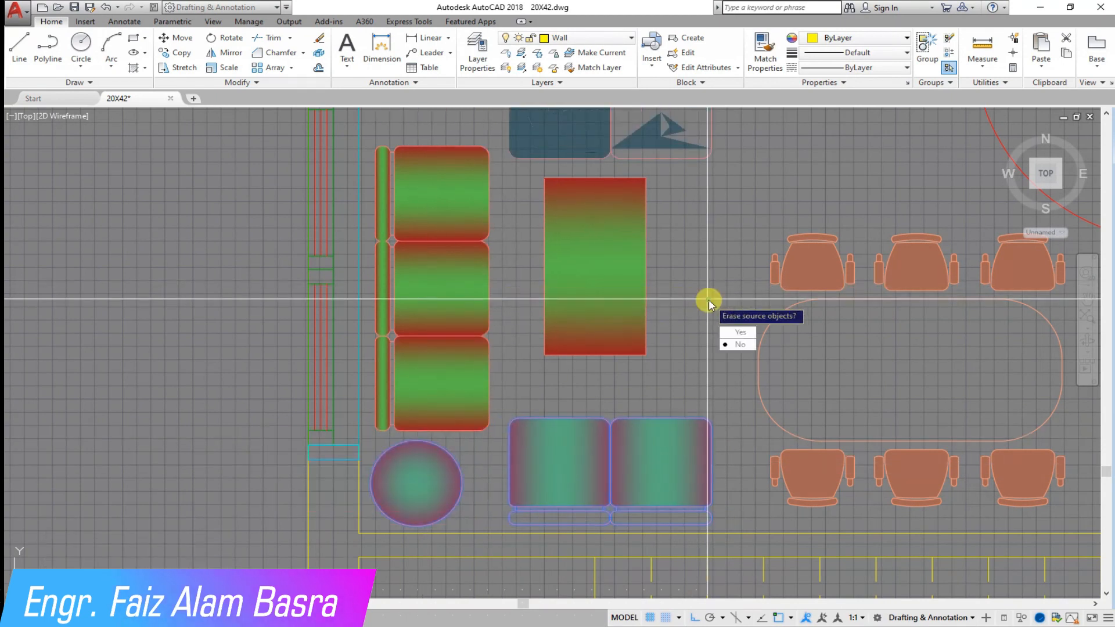
left_click(740, 344)
scroll(616, 392, "down", 2)
scroll(523, 156, "up", 2)
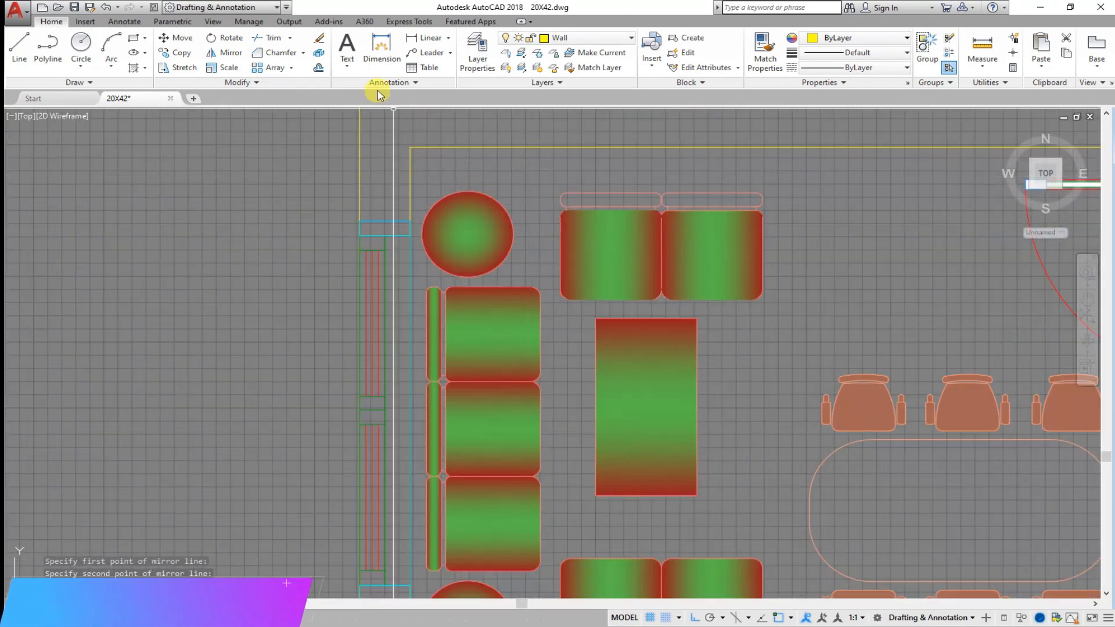
Step: Move the upper two-seat sofa and upper round side table straight up about 0'-7 1/2" toward the room's upper wall
left_click(815, 227)
left_click(487, 170)
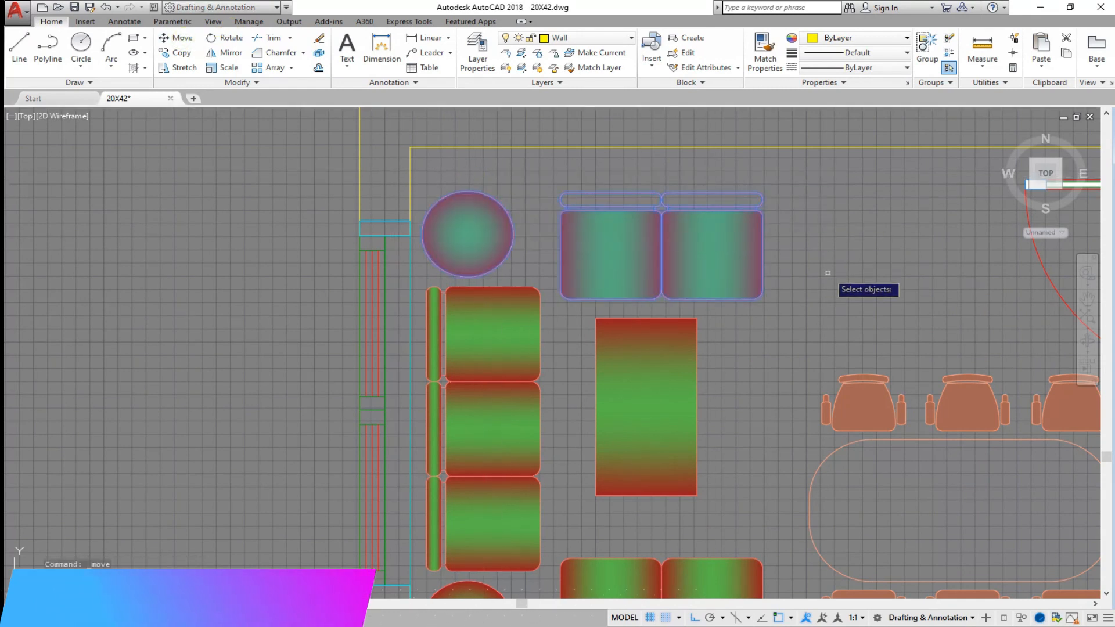
key("Return")
left_click(831, 272)
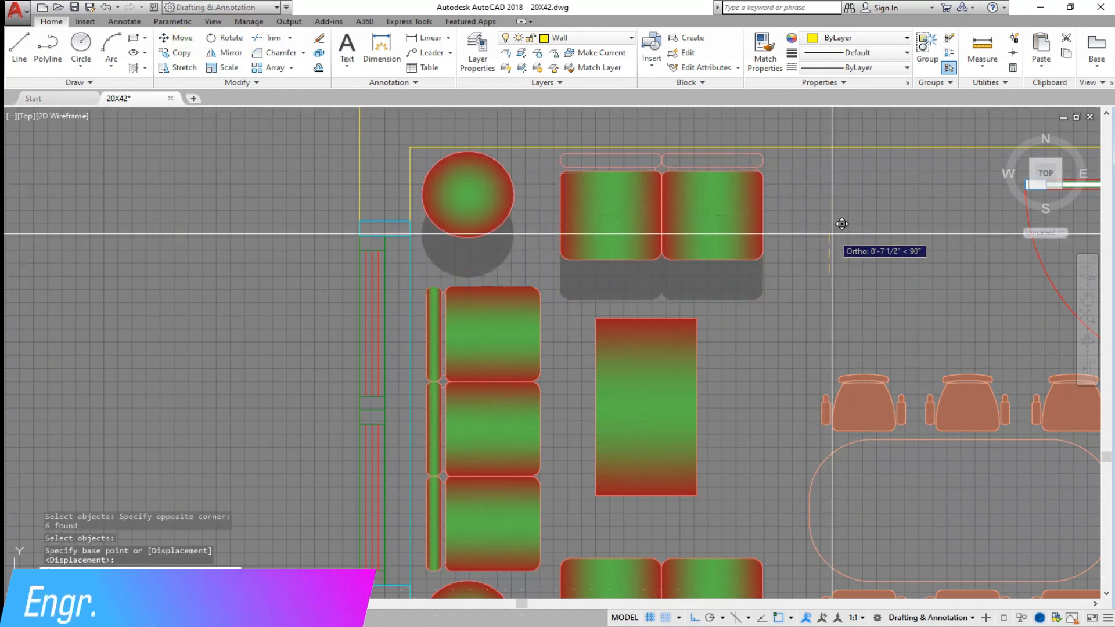
left_click(842, 224)
scroll(579, 185, "down", 2)
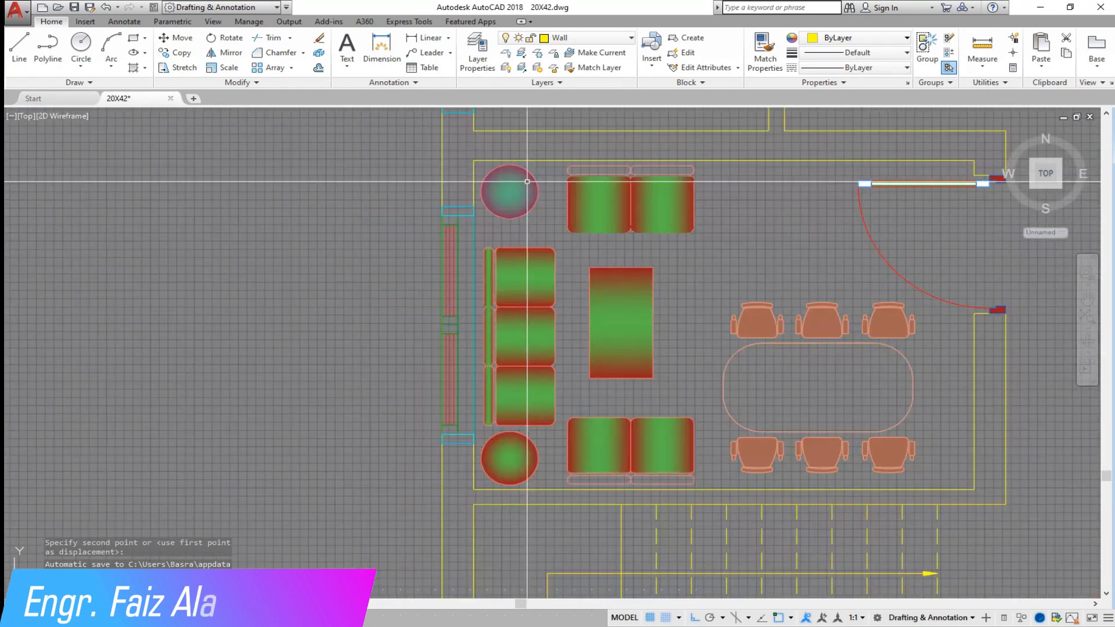
Step: Copy the right seat and backrest of the upper sofa one seat width to the right, making it a three-seater
scroll(739, 199, "up", 2)
left_click(177, 37)
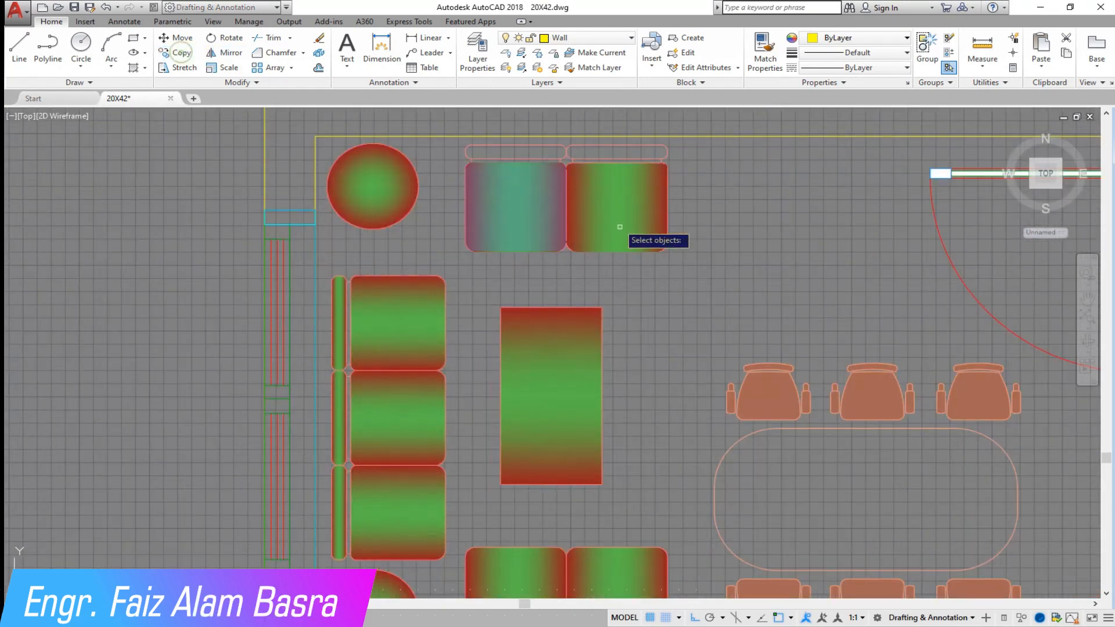
left_click(715, 274)
left_click(591, 168)
left_click(571, 209)
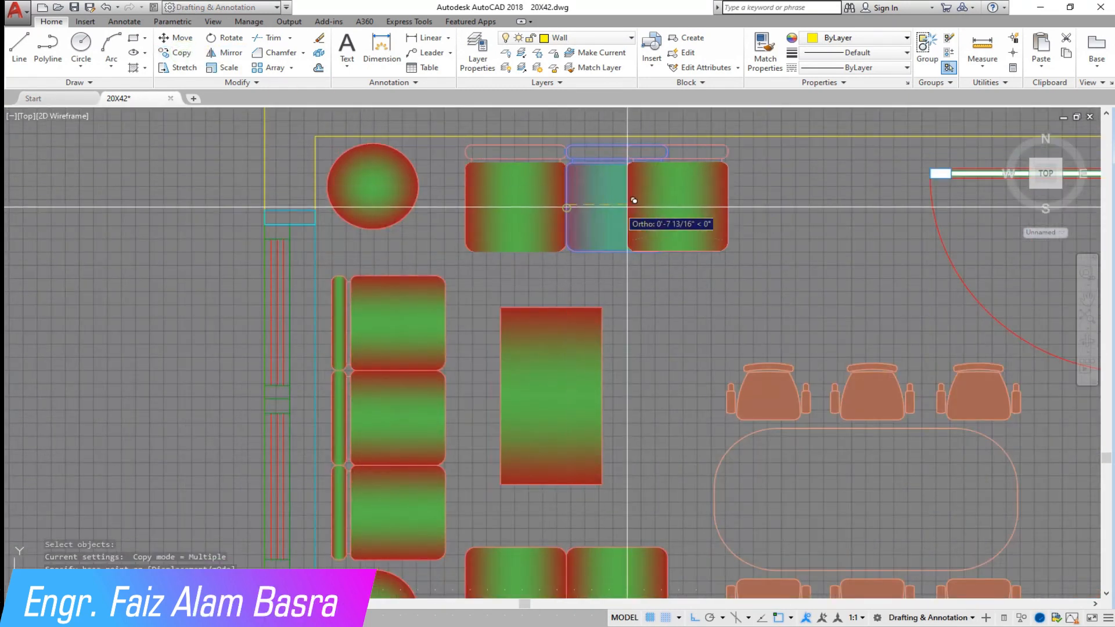
scroll(564, 167, "down", 2)
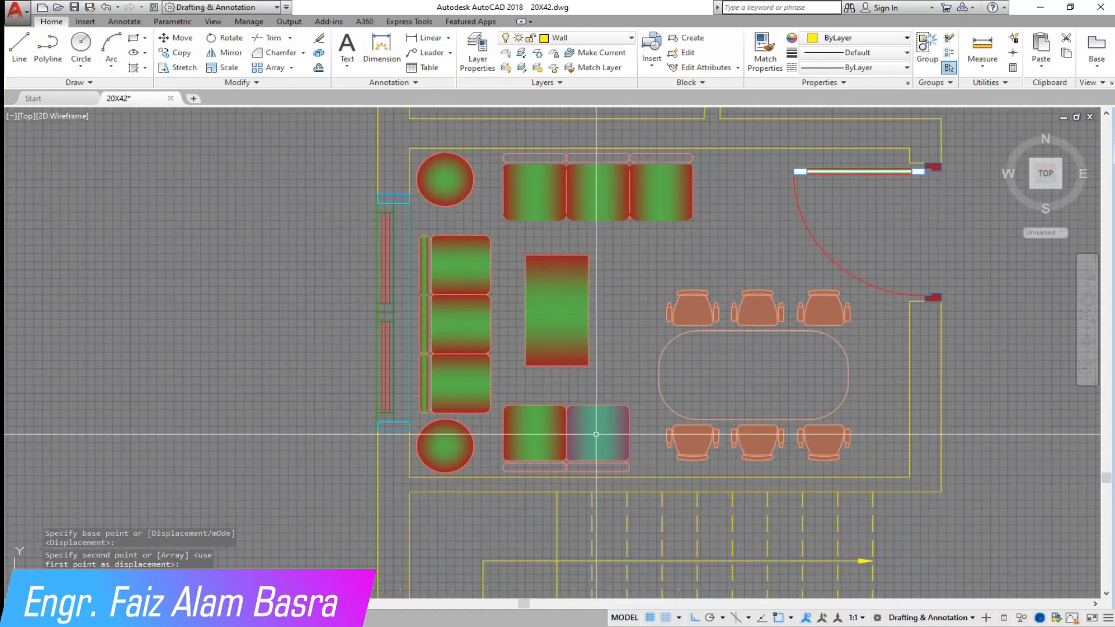
Step: Move the window-wall three-seat sofa straight up about 0'-4" to centre it between the two round side tables
scroll(630, 435, "up", 2)
scroll(383, 342, "down", 2)
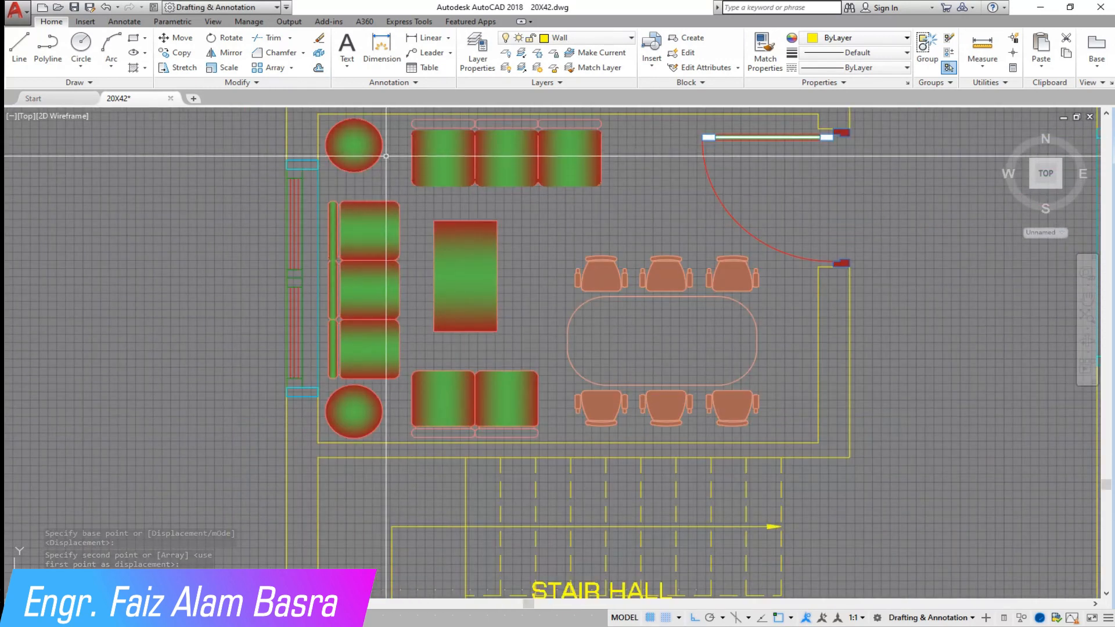
scroll(372, 139, "up", 2)
scroll(372, 140, "down", 2)
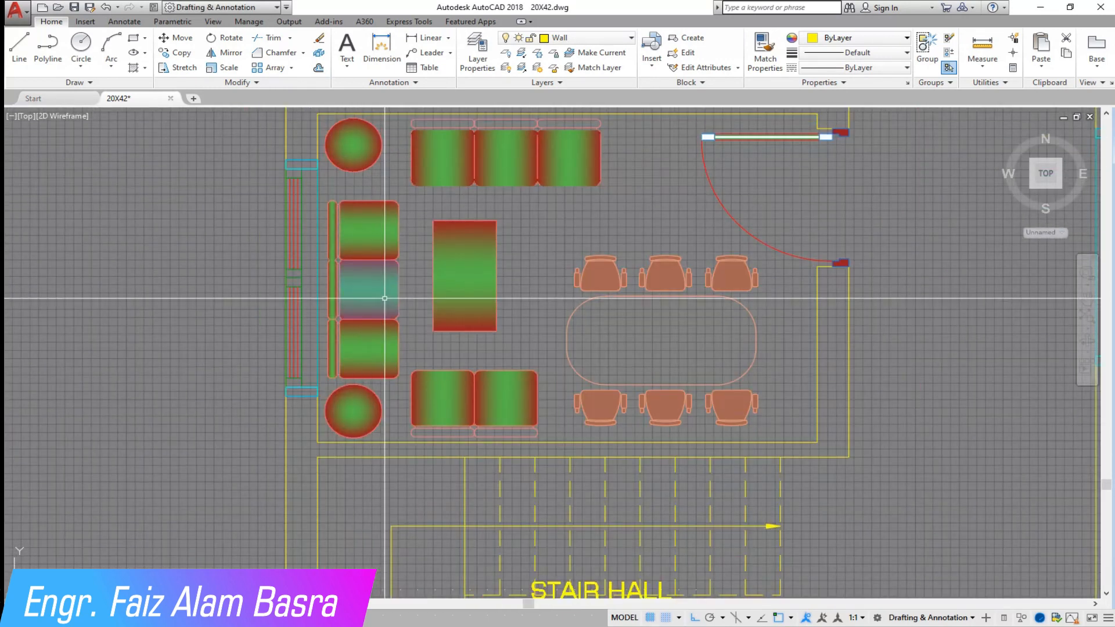
left_click(176, 51)
scroll(369, 245, "up", 2)
left_click(431, 393)
left_click(309, 169)
key("Return")
left_click(633, 314)
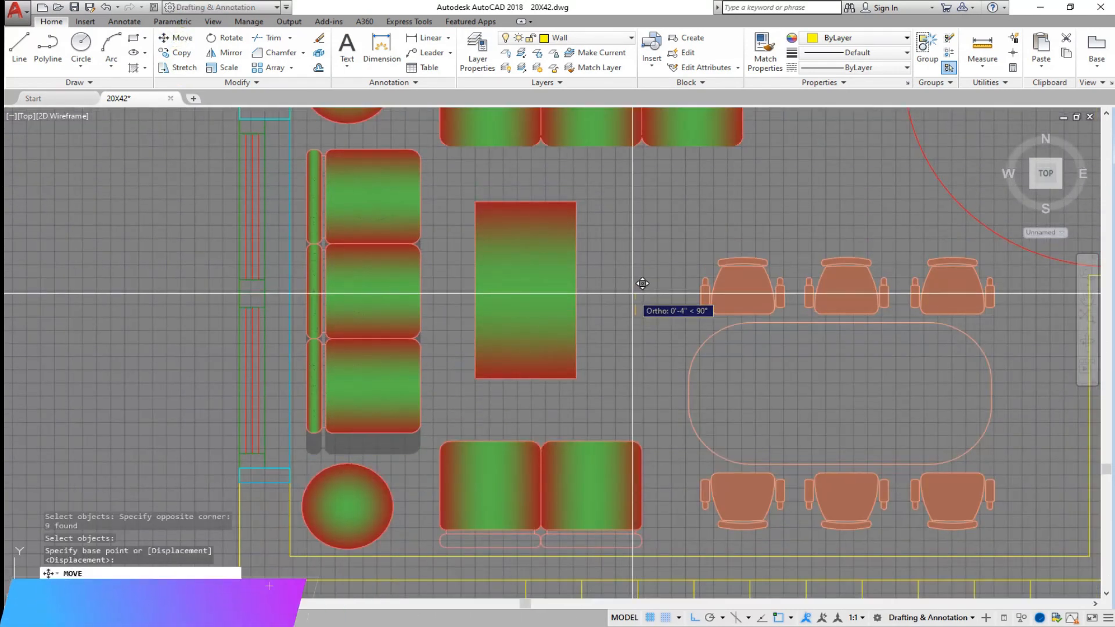
scroll(414, 378, "down", 3)
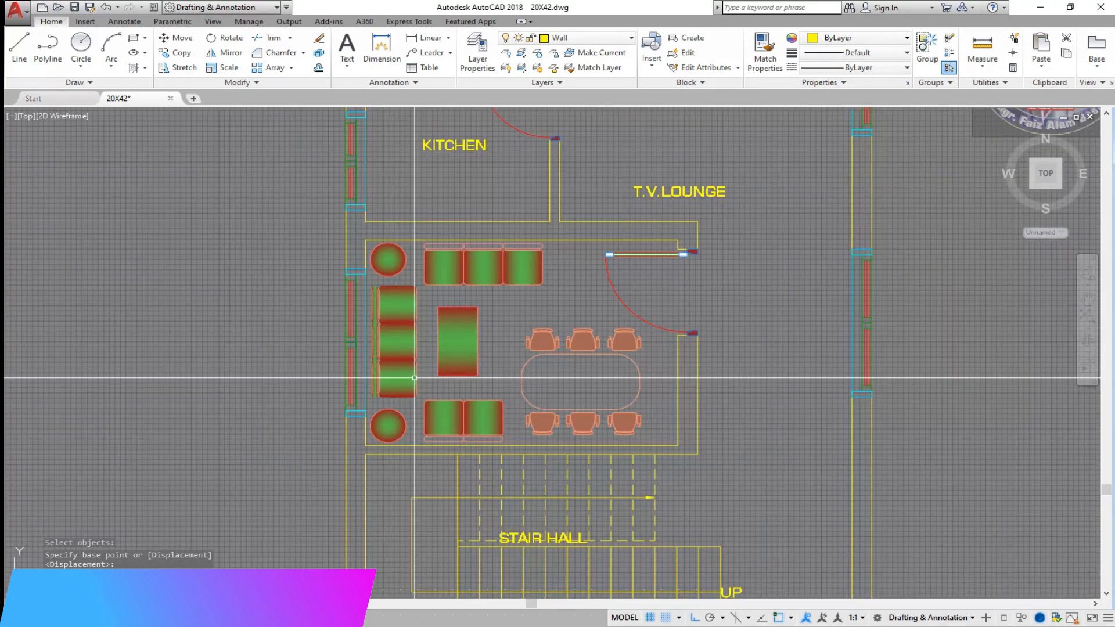
Step: Hatch the three backrests of the upper sofa with the ANSI31 pattern at scale 1
scroll(577, 288, "up", 2)
scroll(384, 189, "up", 4)
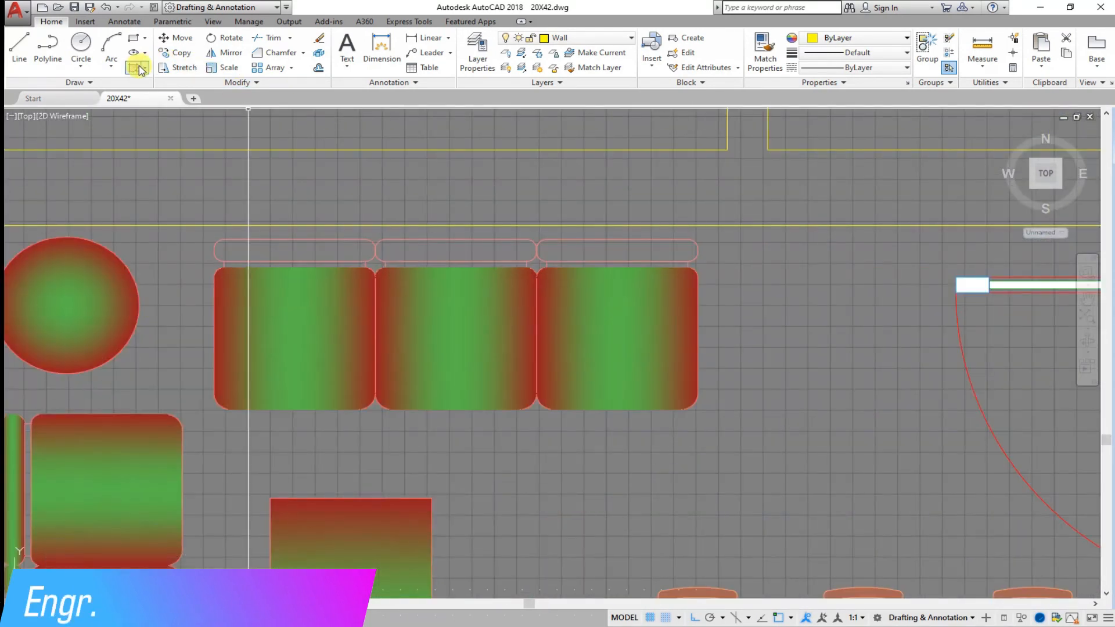
left_click(296, 249)
left_click(448, 248)
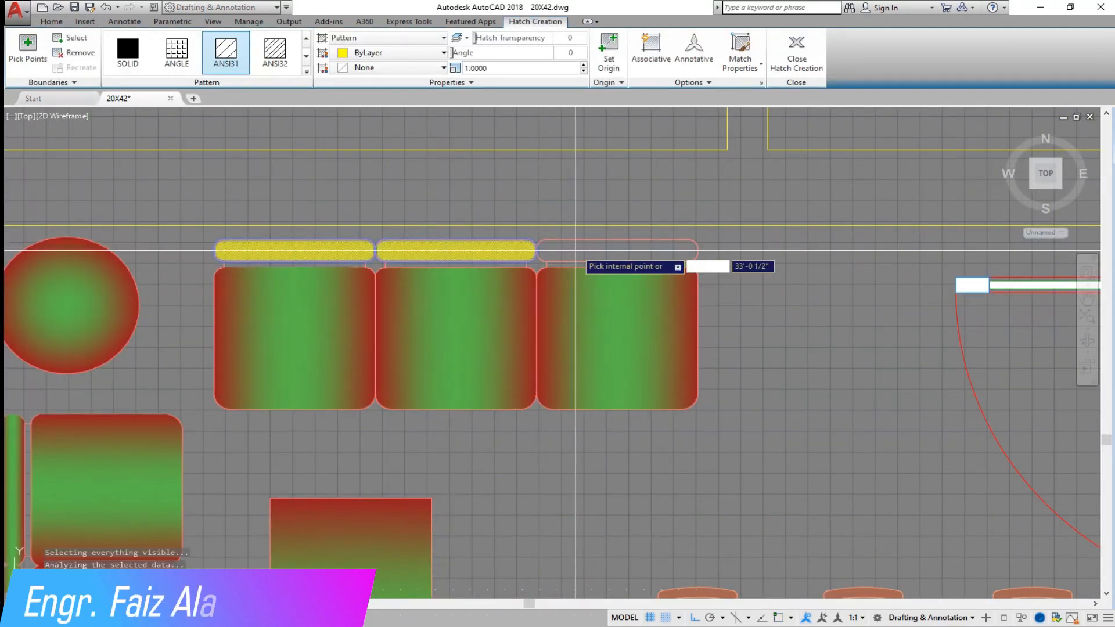
left_click(566, 250)
scroll(566, 250, "down", 5)
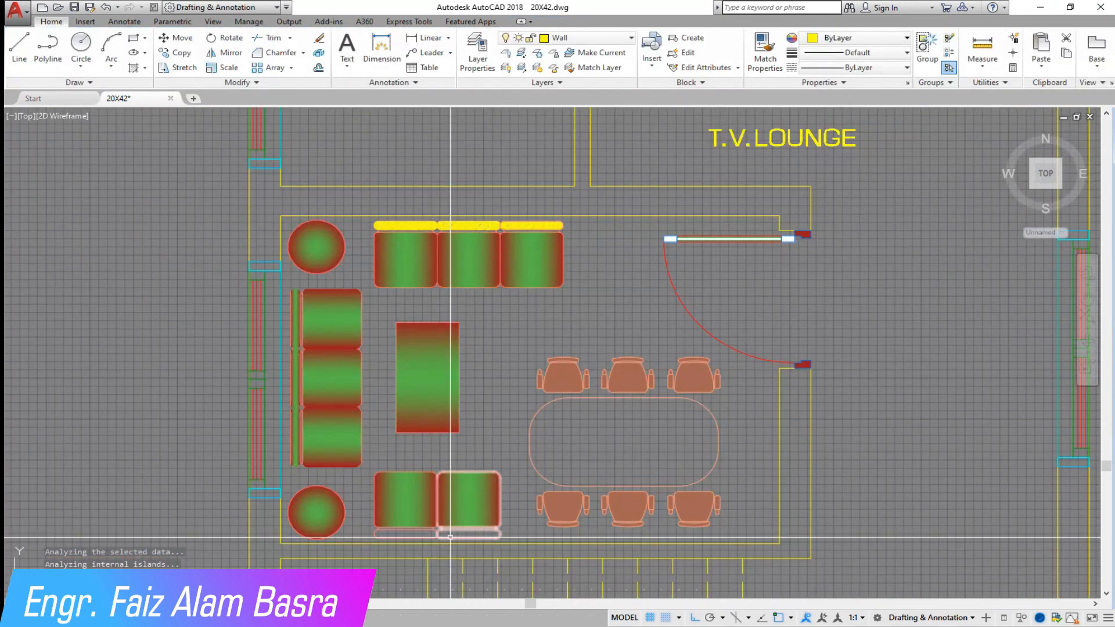
Step: Hatch the two backrests of the lower two-seat sofa with the ANSI31 pattern at scale 1
scroll(359, 530, "up", 5)
left_click(360, 530)
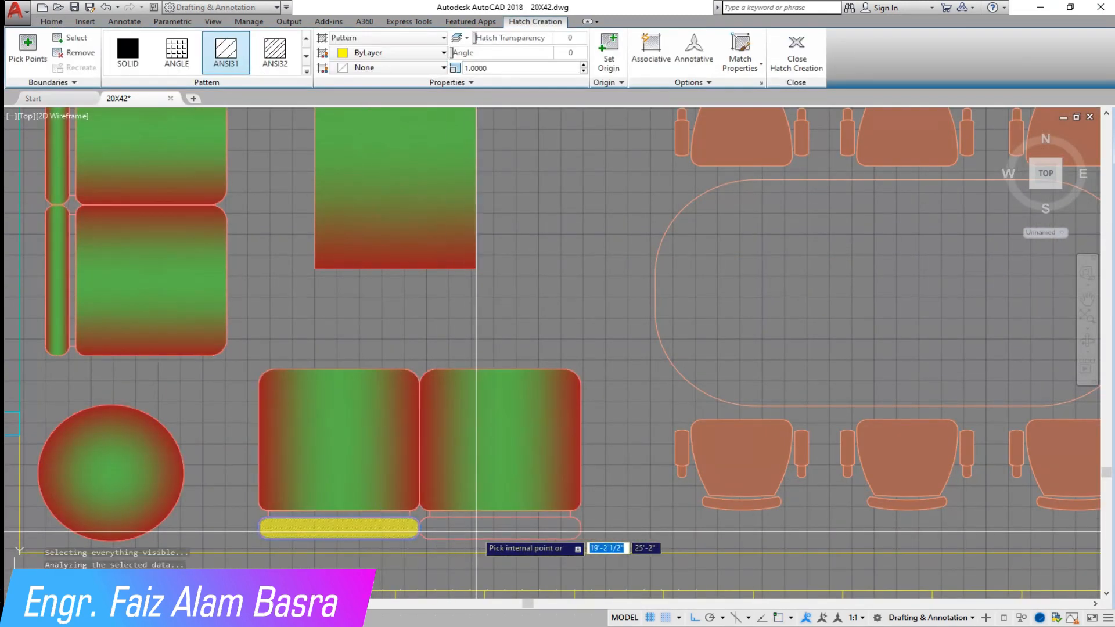
left_click(472, 528)
key("Return")
scroll(438, 358, "down", 2)
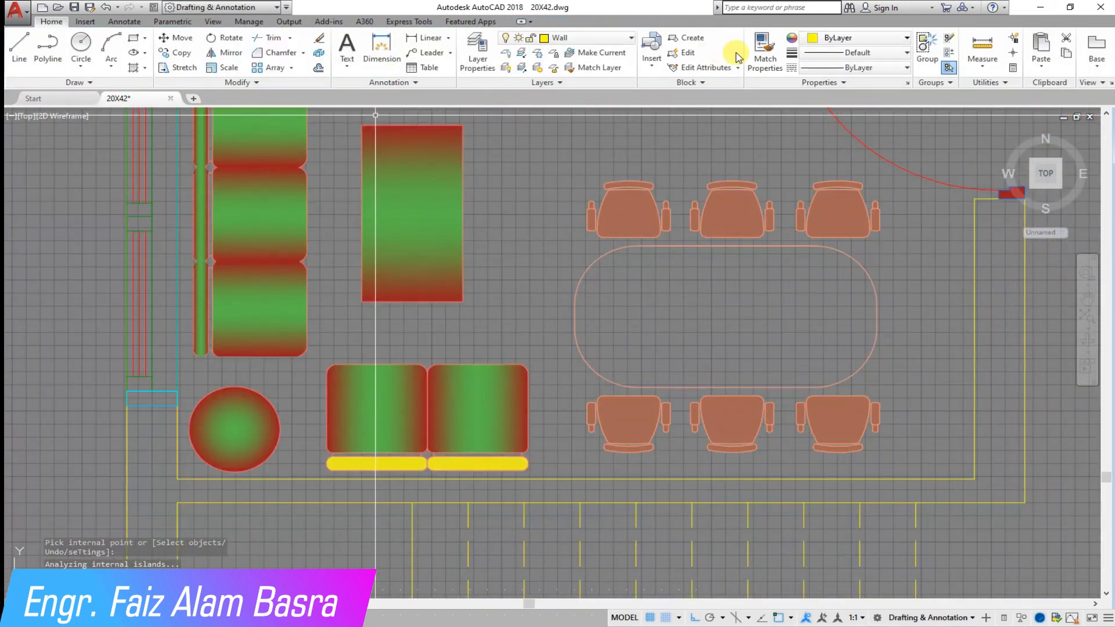
left_click(764, 51)
scroll(320, 449, "down", 3)
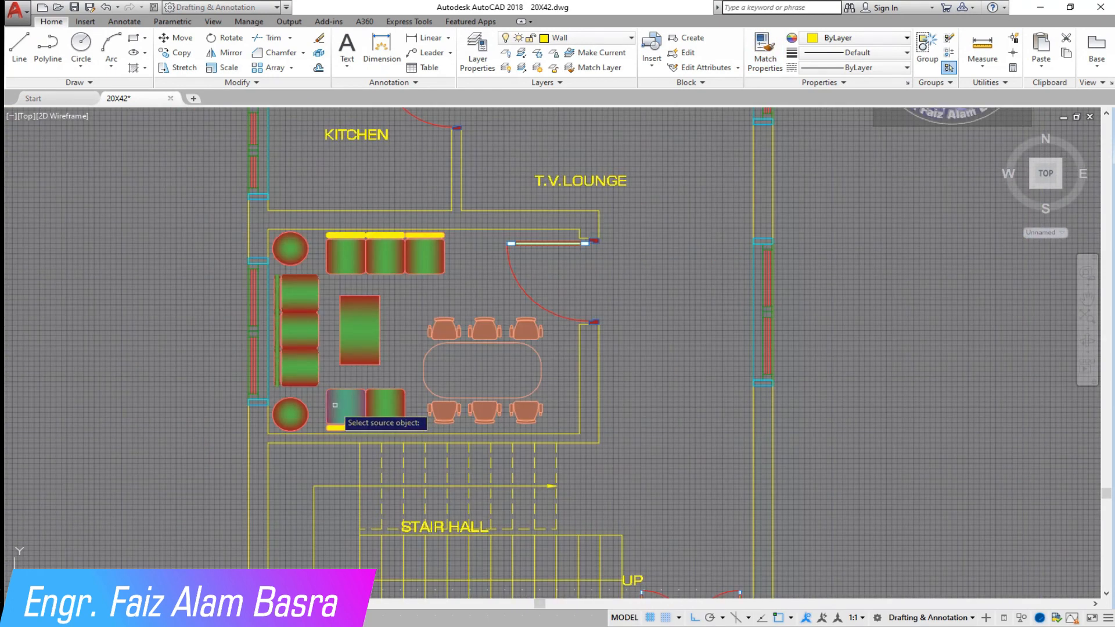
scroll(344, 375, "down", 2)
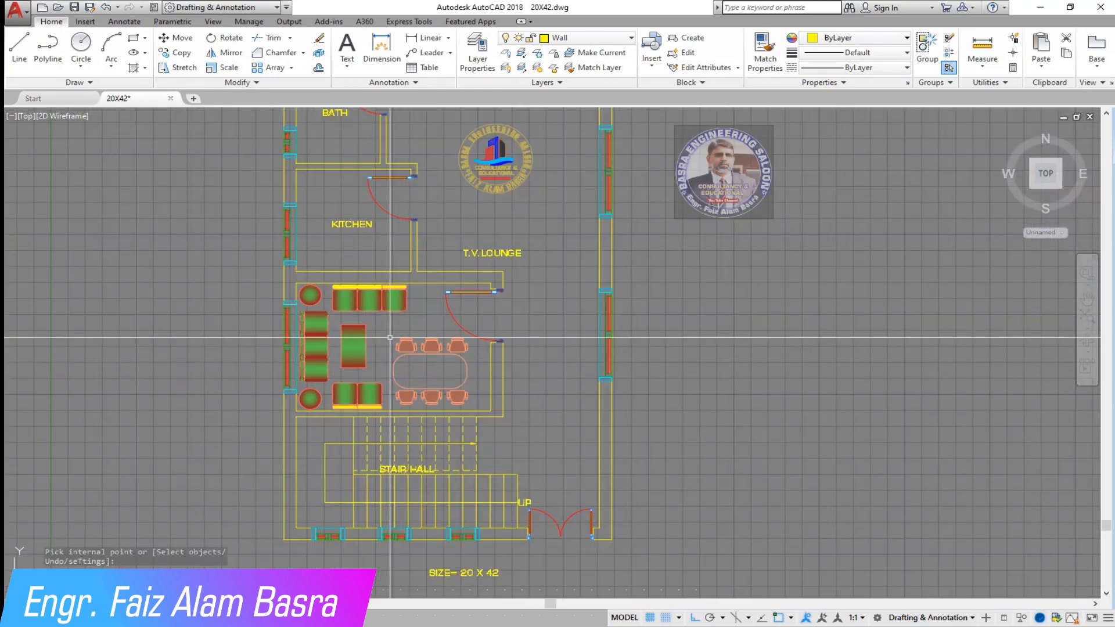
Step: Hatch the oval dining table top with the same yellow pattern as the sofa backrests
scroll(400, 347, "up", 4)
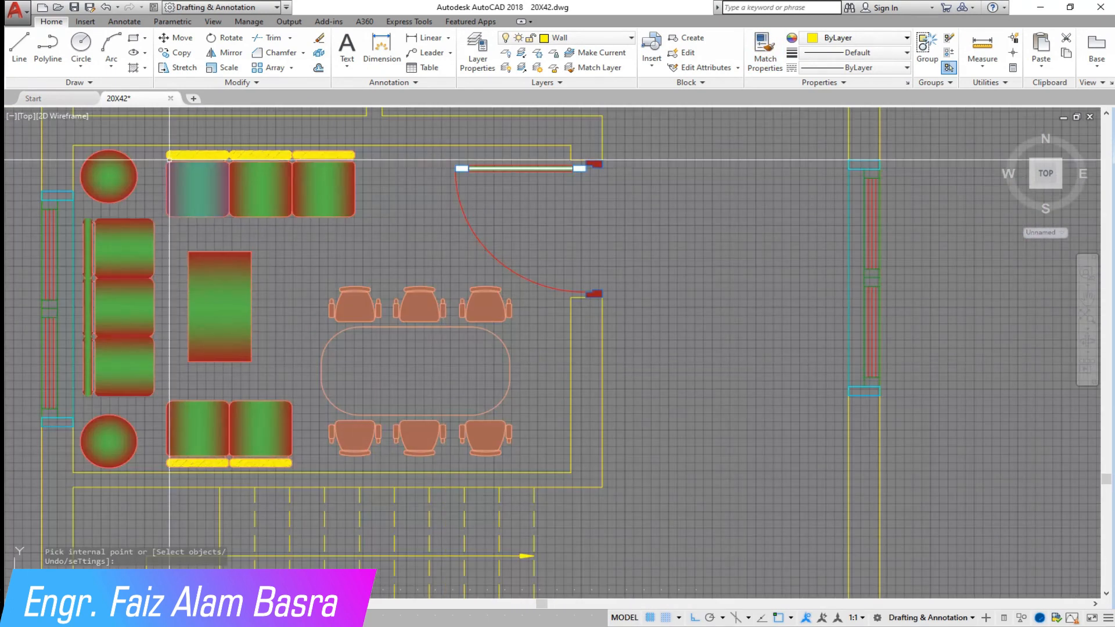
left_click(404, 353)
key("Return")
scroll(474, 445, "down", 4)
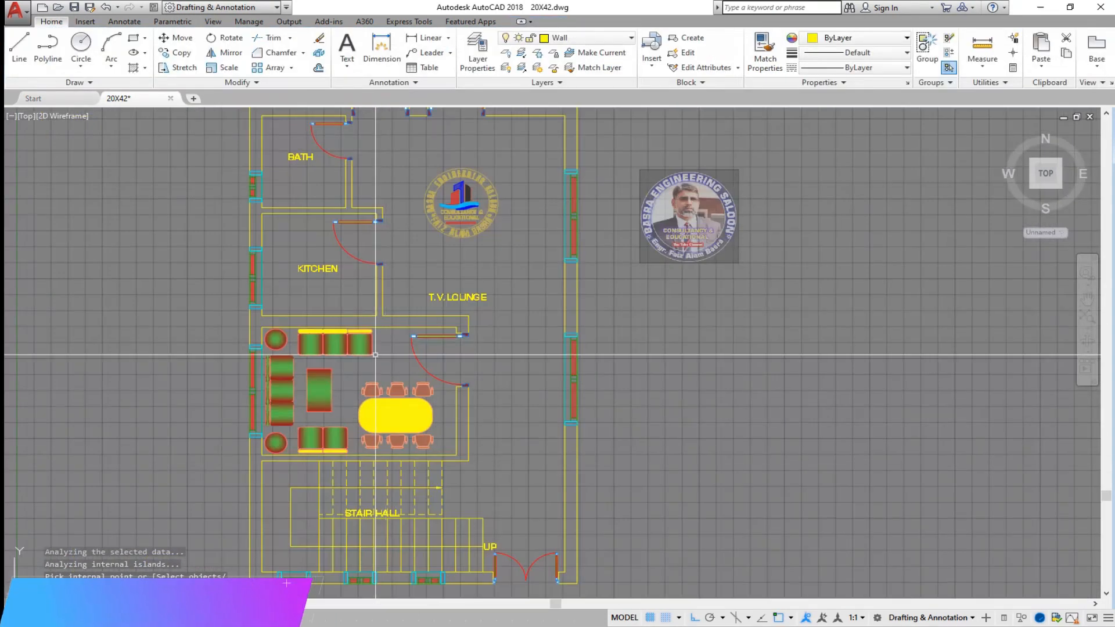
Step: Match the pink-and-purple gradient of the bed in the bedroom onto the three seats of the window-wall sofa
scroll(422, 290, "up", 5)
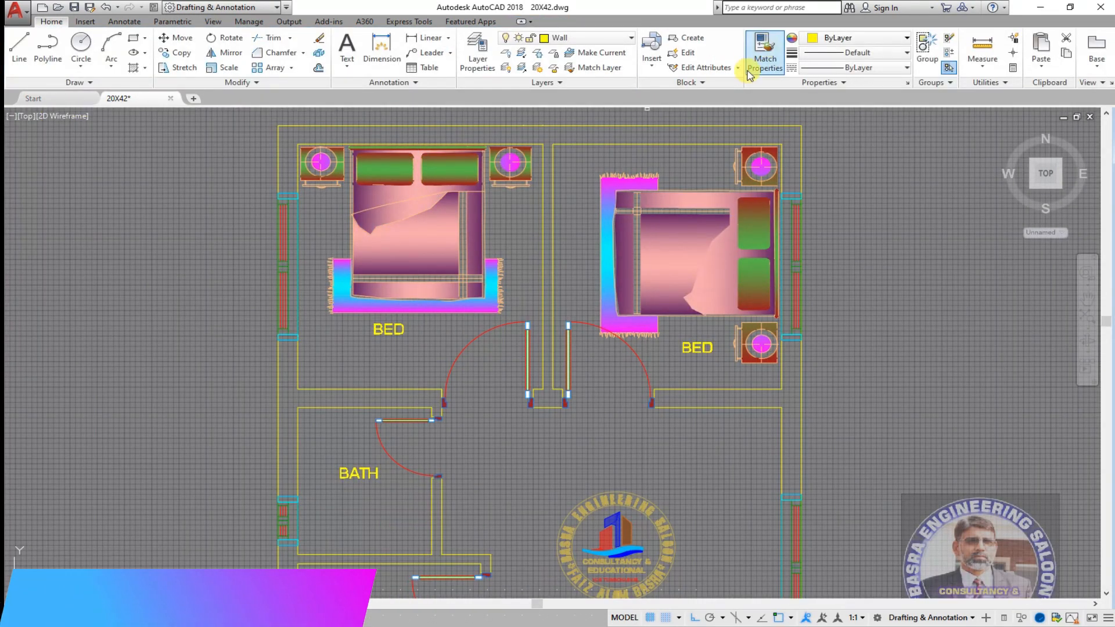
left_click(439, 250)
scroll(444, 180, "down", 5)
scroll(418, 456, "up", 7)
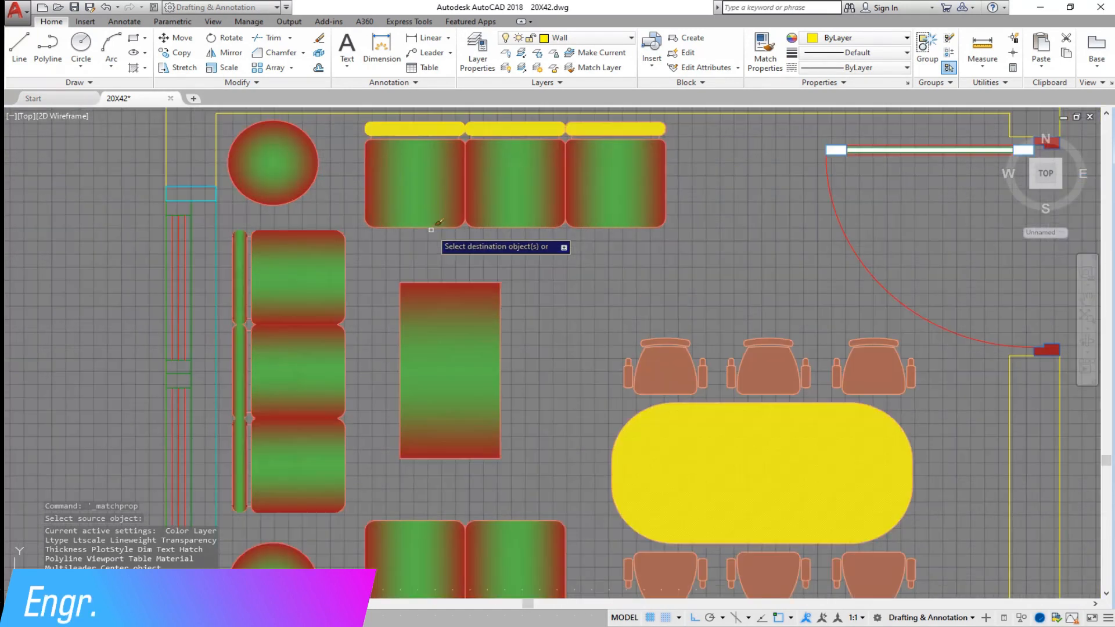
left_click(298, 279)
left_click(298, 372)
left_click(295, 459)
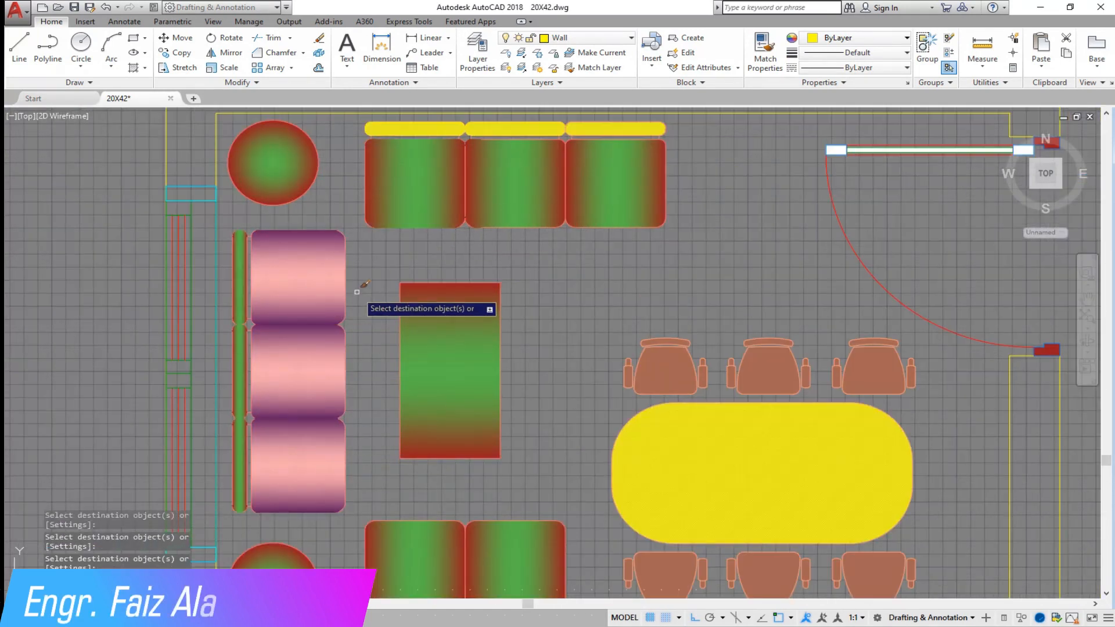
Step: Apply the matched bed gradient to the centre table and the three seats of the upper sofa
left_click(452, 341)
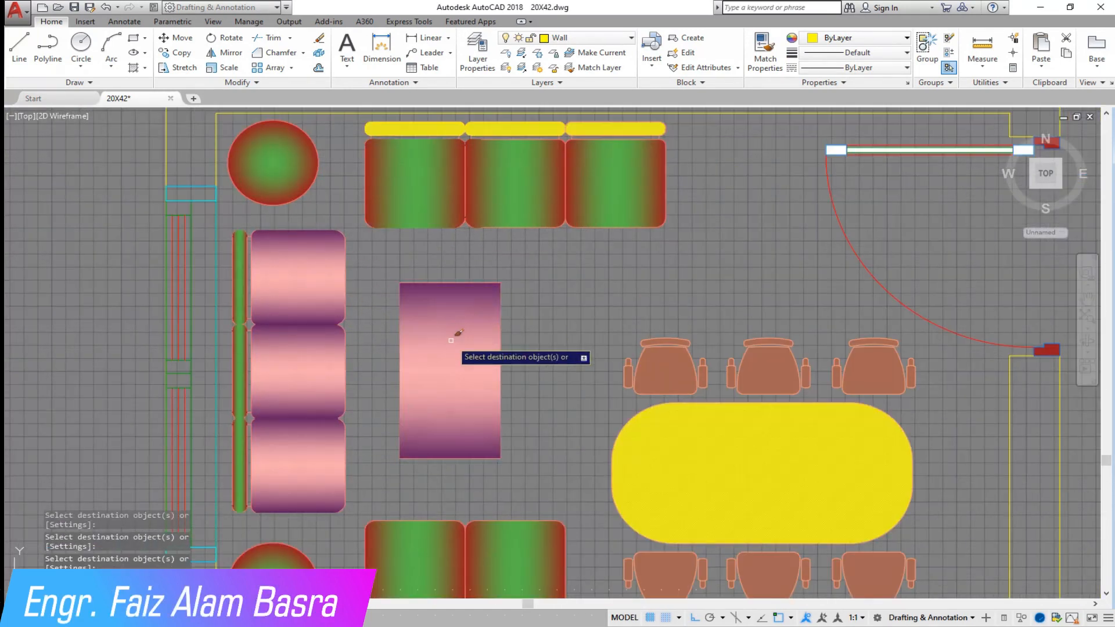
left_click(398, 180)
left_click(511, 174)
left_click(619, 169)
key("Escape")
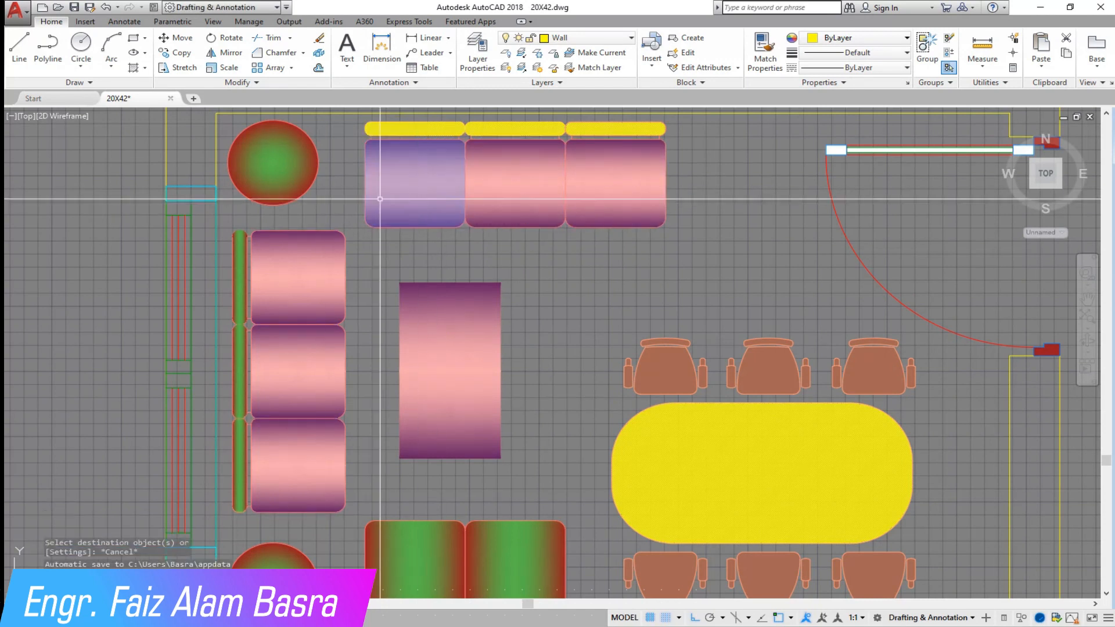
Step: Set the gradient angle of the upper sofa's left seat to 0
left_click(410, 189)
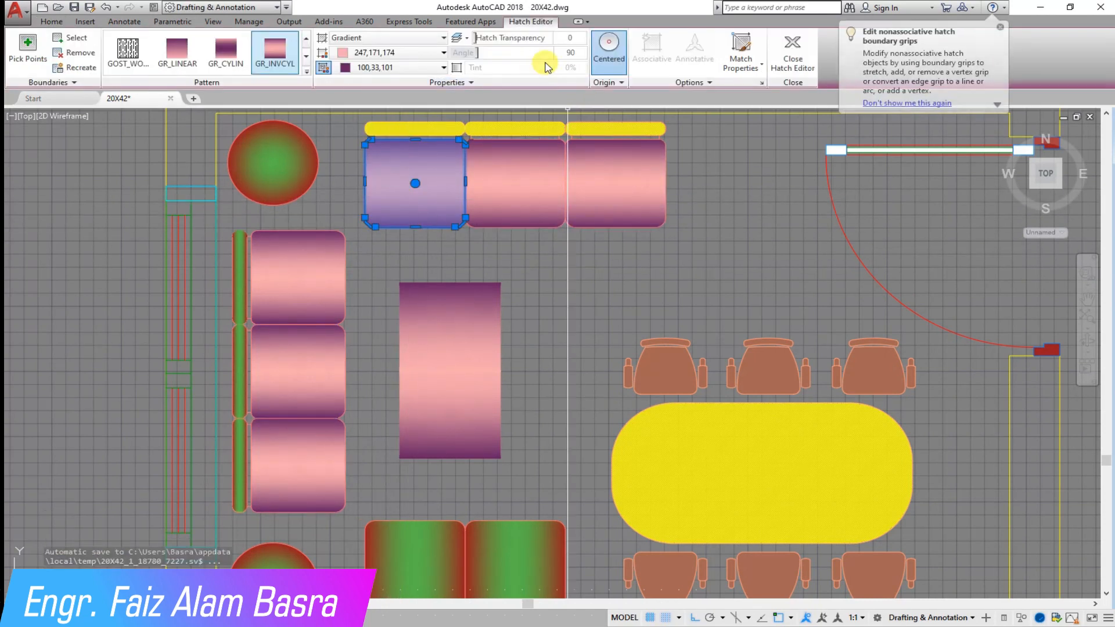
key("Return")
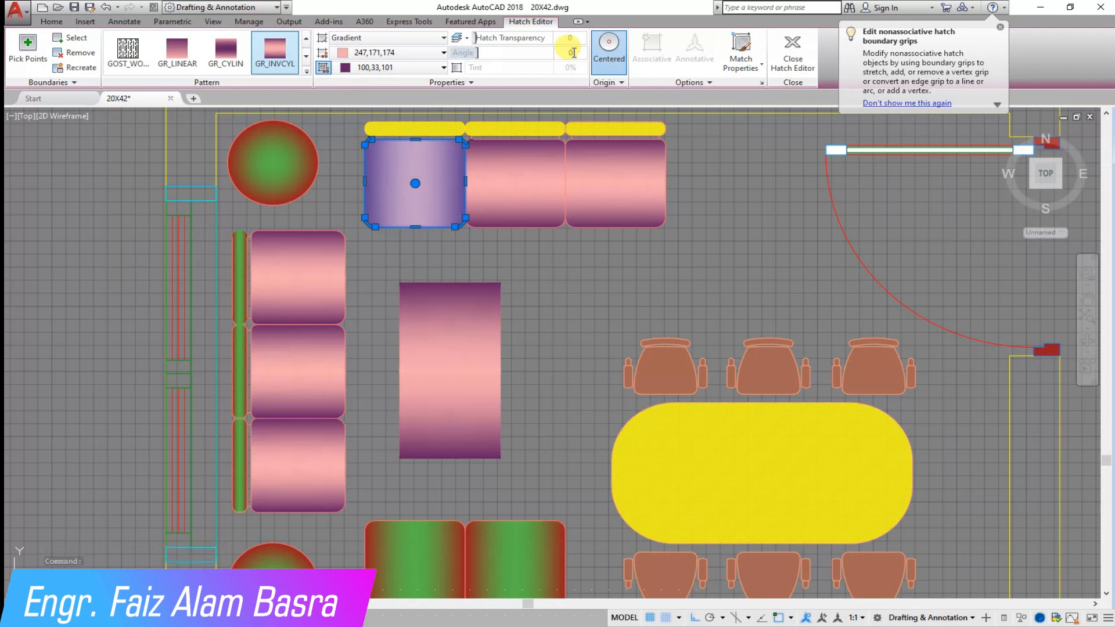
key("Escape")
Step: Match the upper sofa's left seat gradient onto its other two seats and the centre table
left_click(765, 52)
left_click(453, 174)
left_click(517, 194)
left_click(616, 180)
left_click(470, 318)
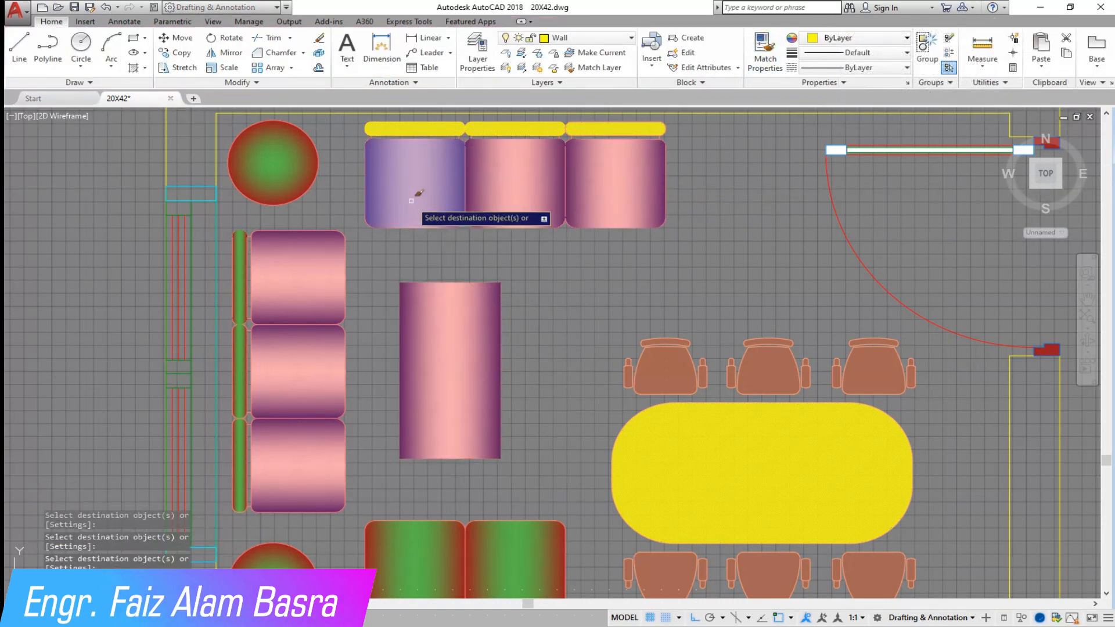
Step: Match the same gradient onto the lower sofa's seats, the dining table with its six chairs, and both round side tables
scroll(411, 200, "down", 2)
left_click(412, 426)
left_click(473, 427)
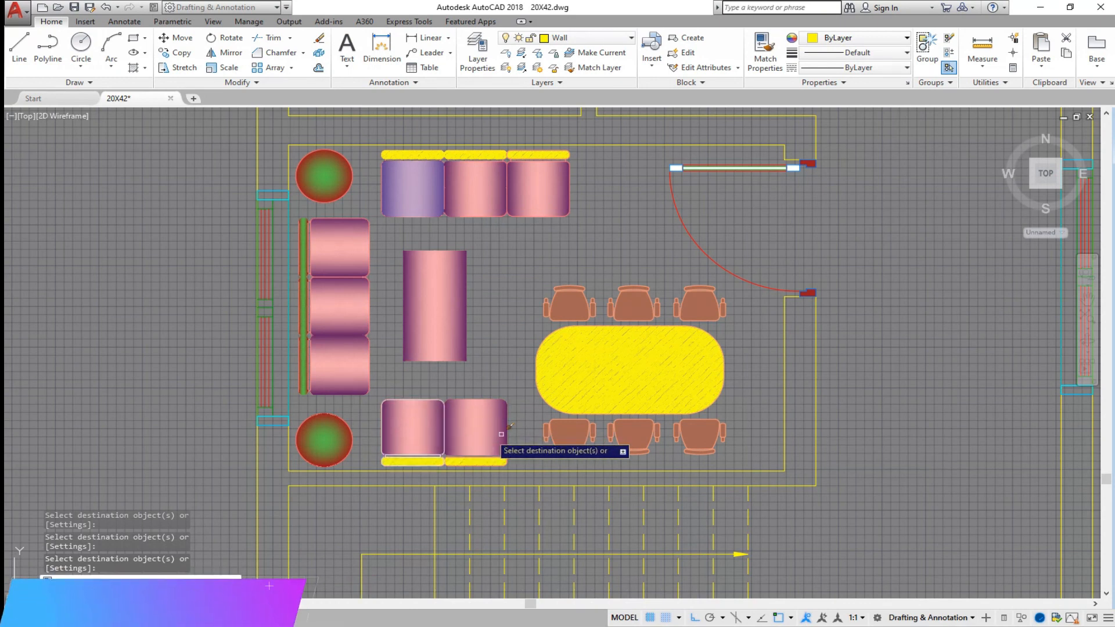
left_click(705, 301)
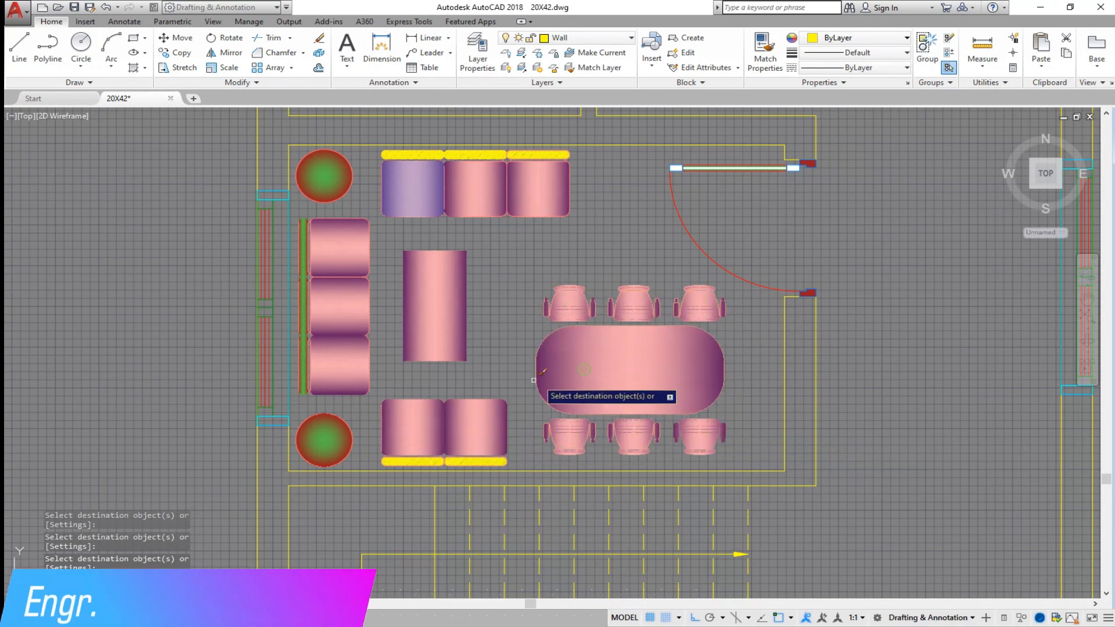
left_click(328, 179)
key("Escape")
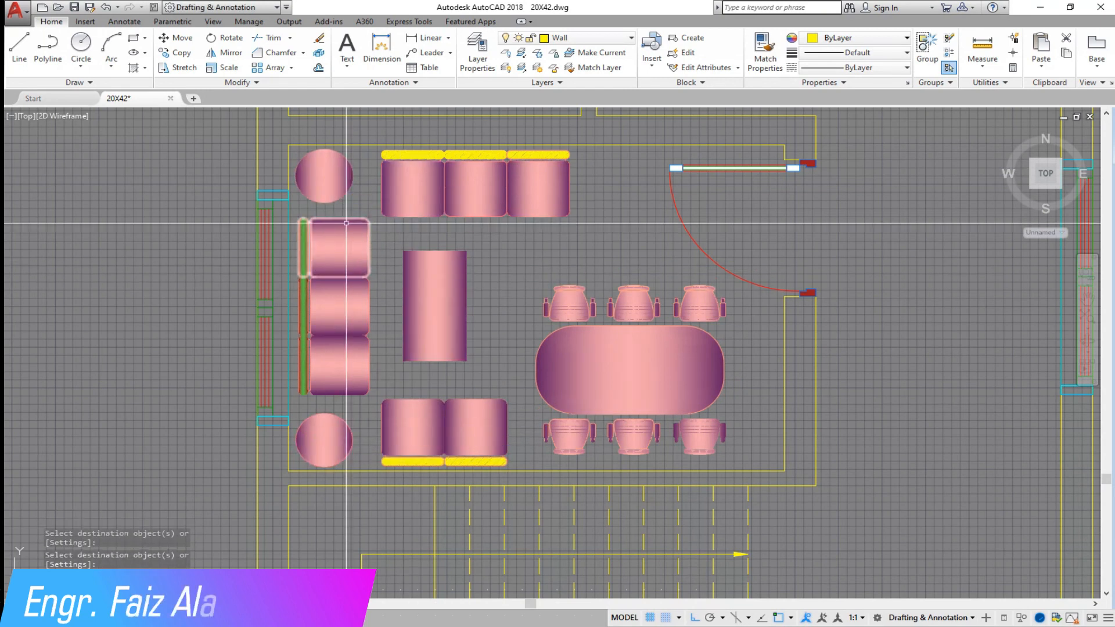
Step: Change the upper round side table to a radial gradient with a purple rim and match it onto the lower round table
left_click(324, 172)
left_click(224, 58)
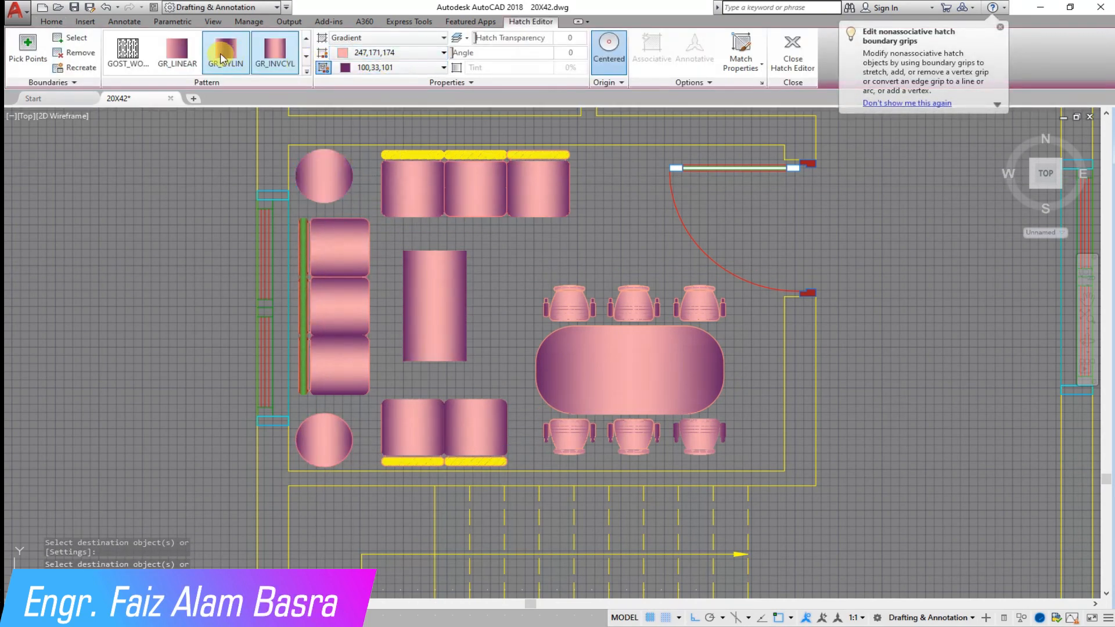
key("Escape")
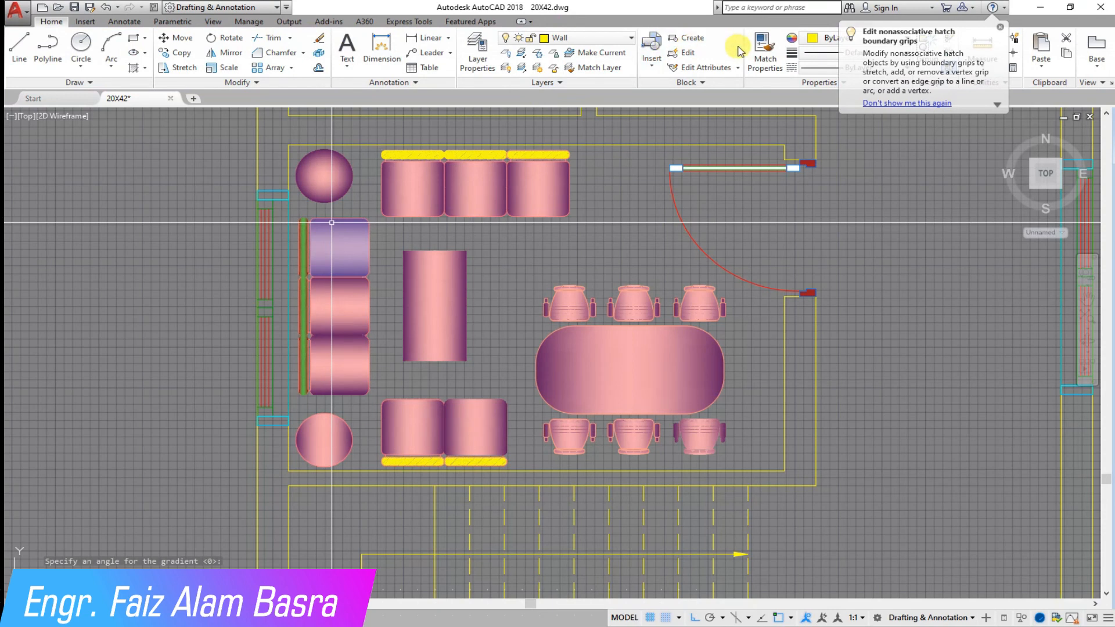
left_click(760, 51)
left_click(323, 176)
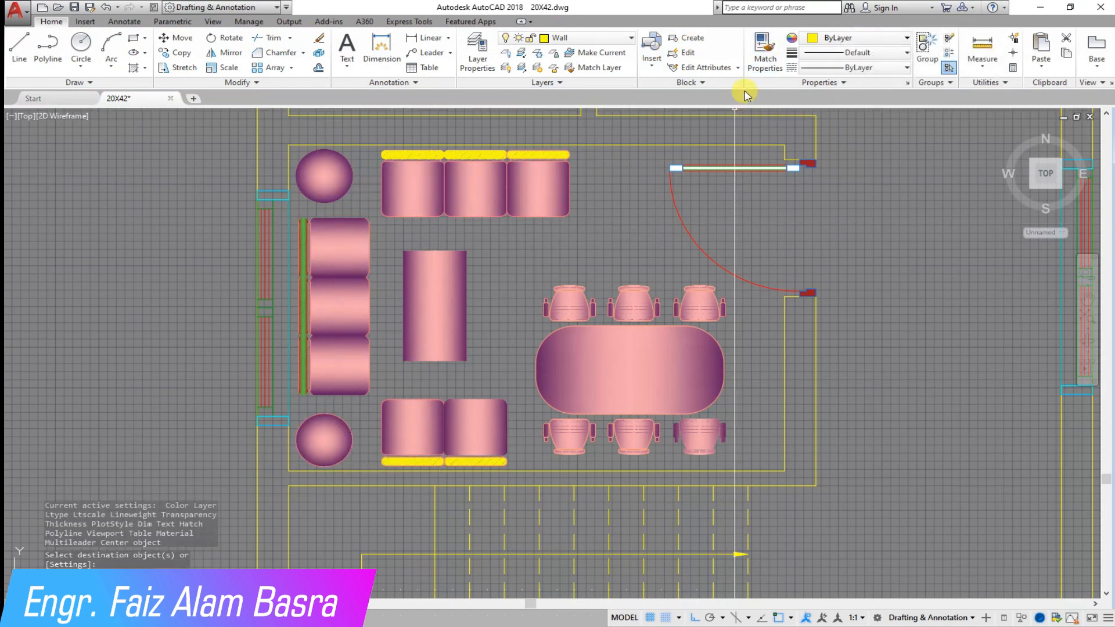
Step: Match the gradient of the window-wall sofa's top seat onto the oval dining table
key("Escape")
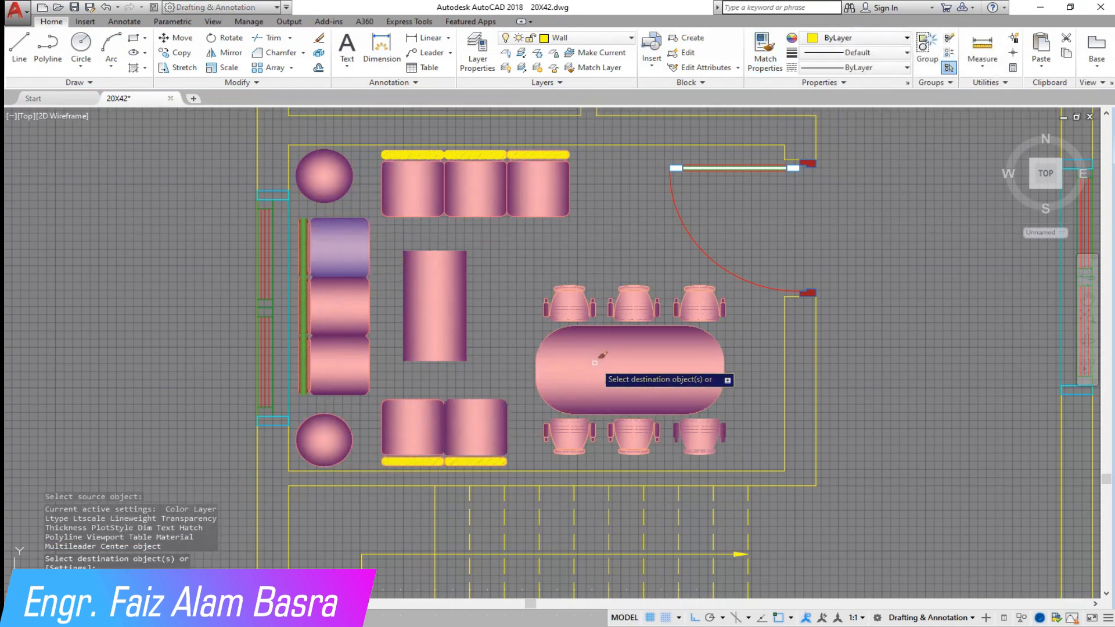
scroll(274, 256, "up", 2)
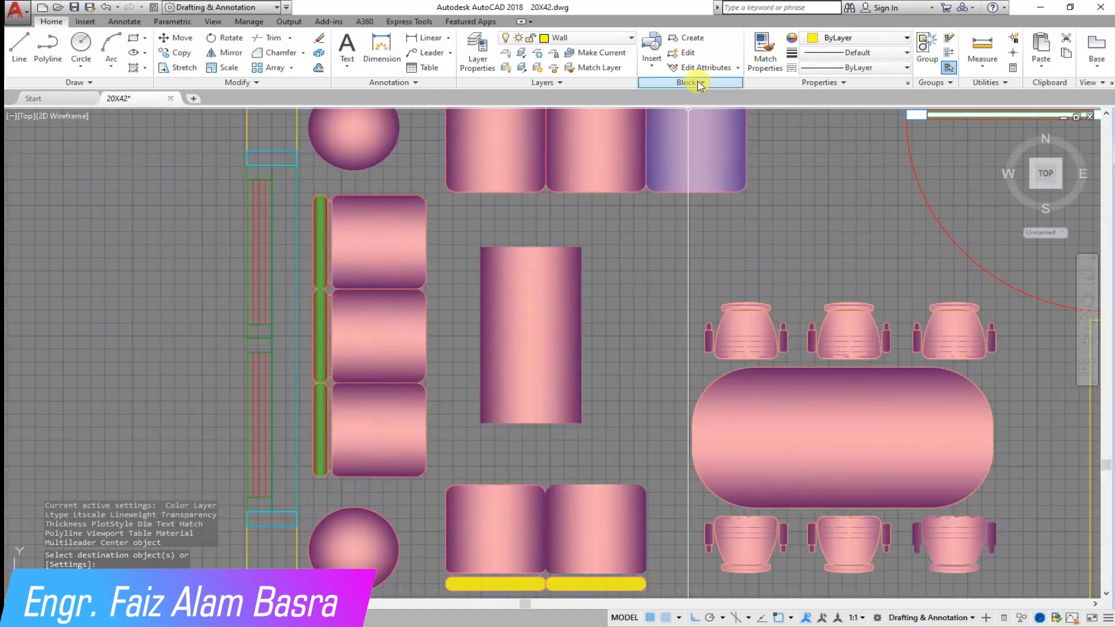
Step: Match the centre table's gradient onto the three backrests of the window-wall sofa
left_click(540, 308)
scroll(290, 334, "up", 2)
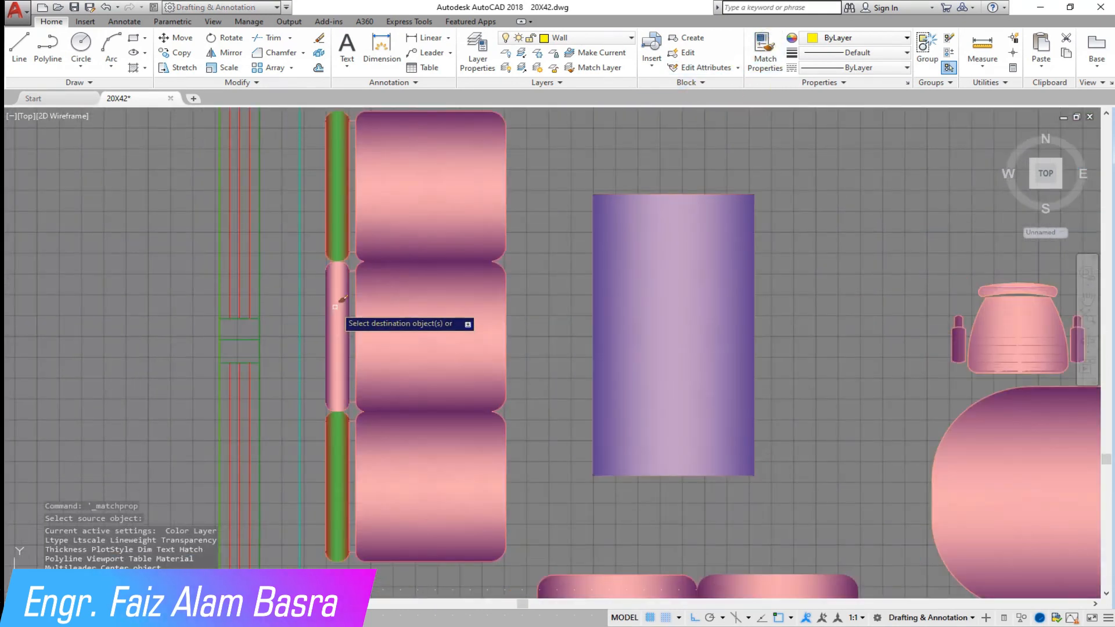
left_click(339, 231)
left_click(341, 439)
scroll(341, 484, "down", 2)
key("Escape")
Step: Match the gradient of the window-wall sofa's top seat onto the backrests of the upper and lower sofas
left_click(373, 296)
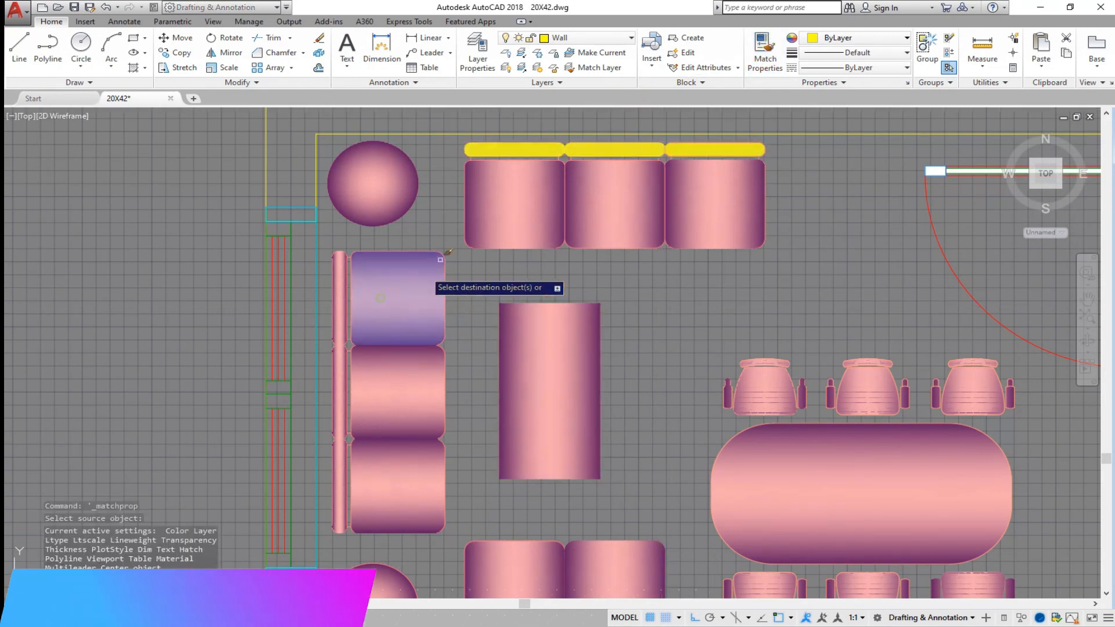
scroll(465, 293, "down", 4)
scroll(493, 438, "up", 6)
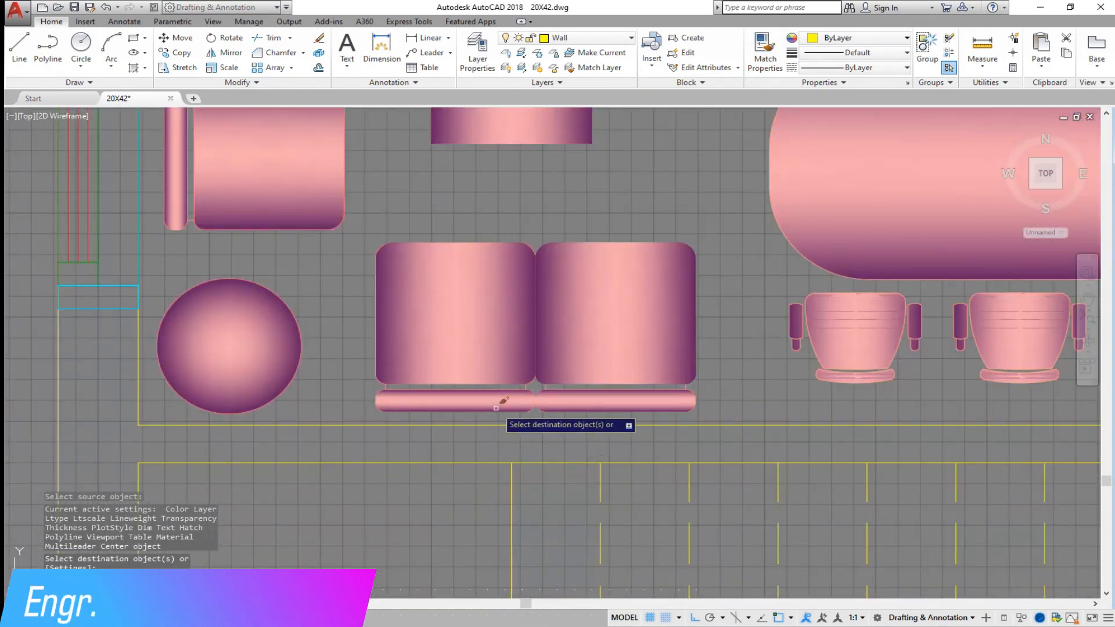
left_click(501, 429)
scroll(347, 472, "down", 4)
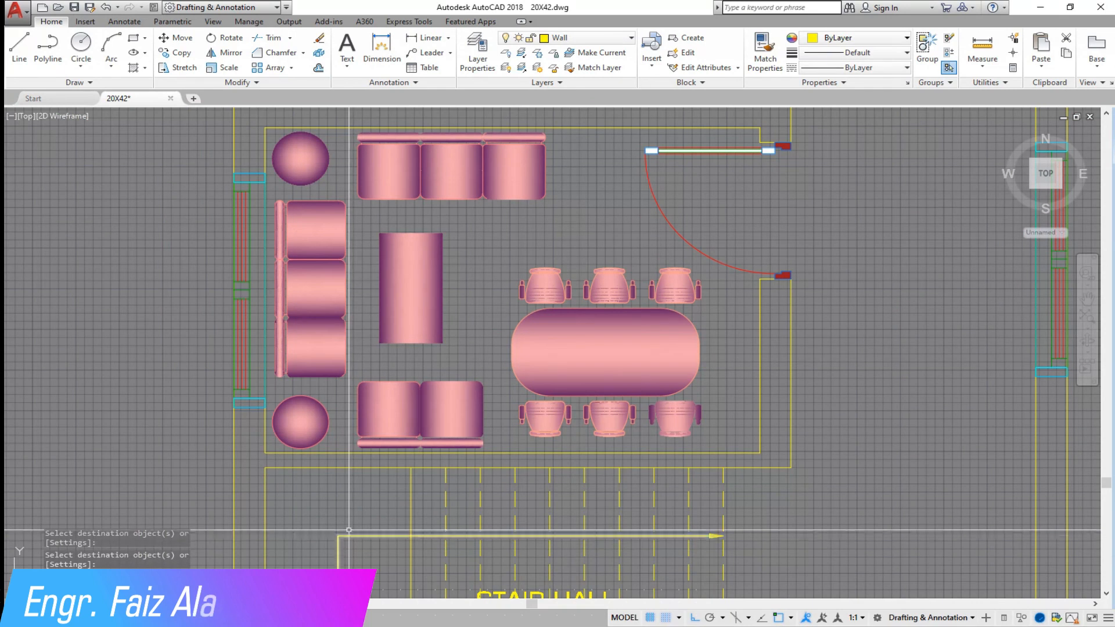
scroll(356, 541, "down", 4)
scroll(310, 423, "up", 4)
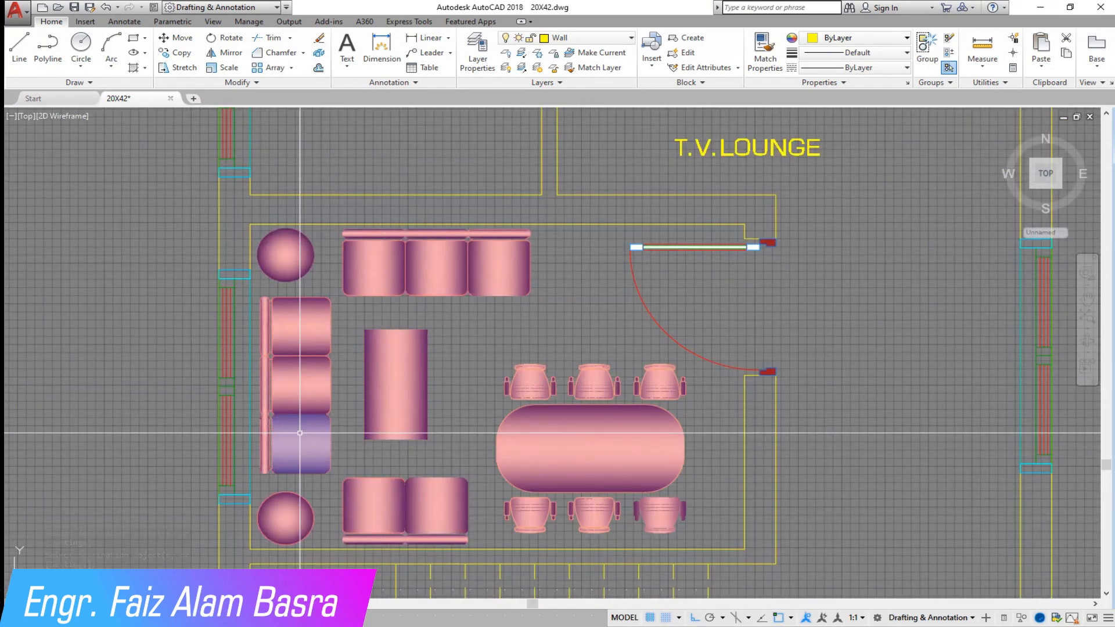
left_click(299, 432)
scroll(325, 435, "down", 4)
scroll(429, 442, "up", 4)
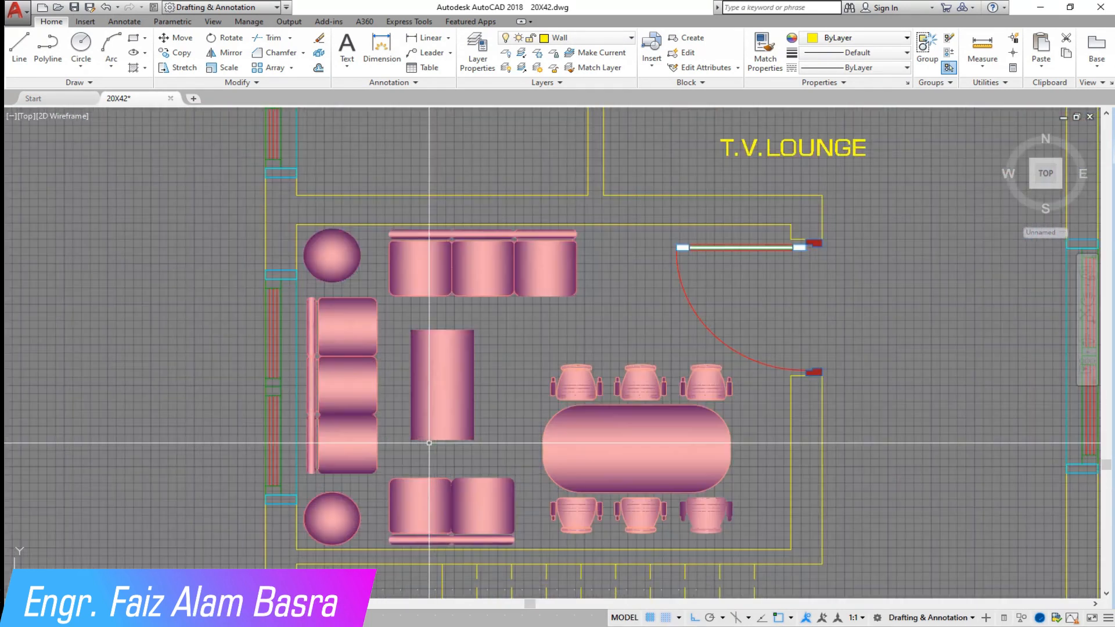
scroll(610, 443, "up", 2)
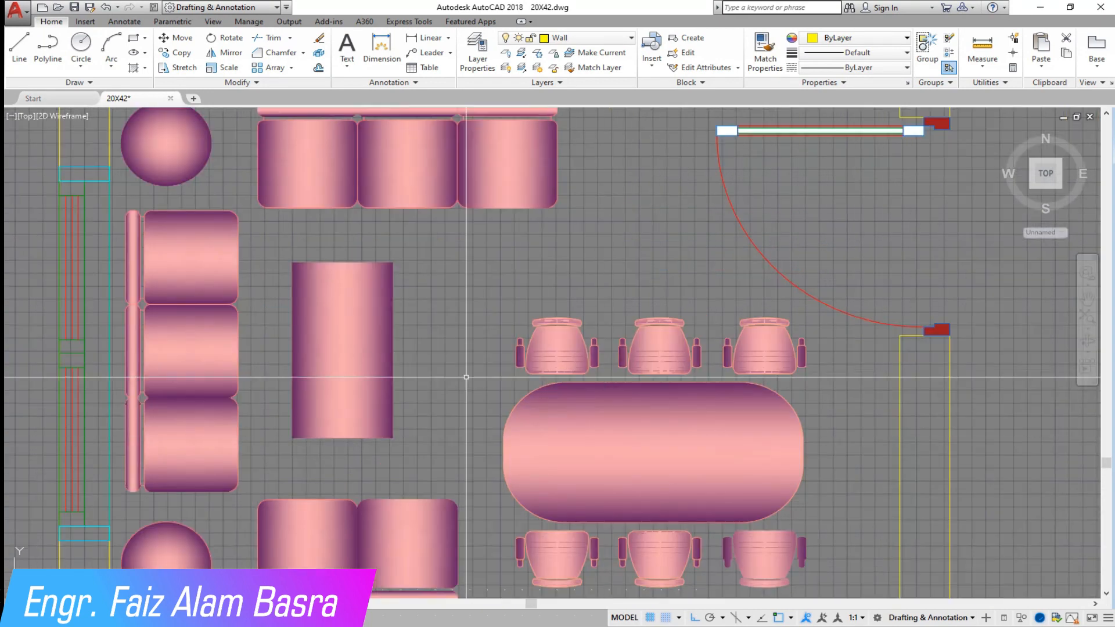
Step: Move the oval dining table with its six chairs slightly horizontally towards the front room's east wall
left_click(480, 316)
left_click(847, 581)
left_click(488, 370)
scroll(644, 447, "down", 4)
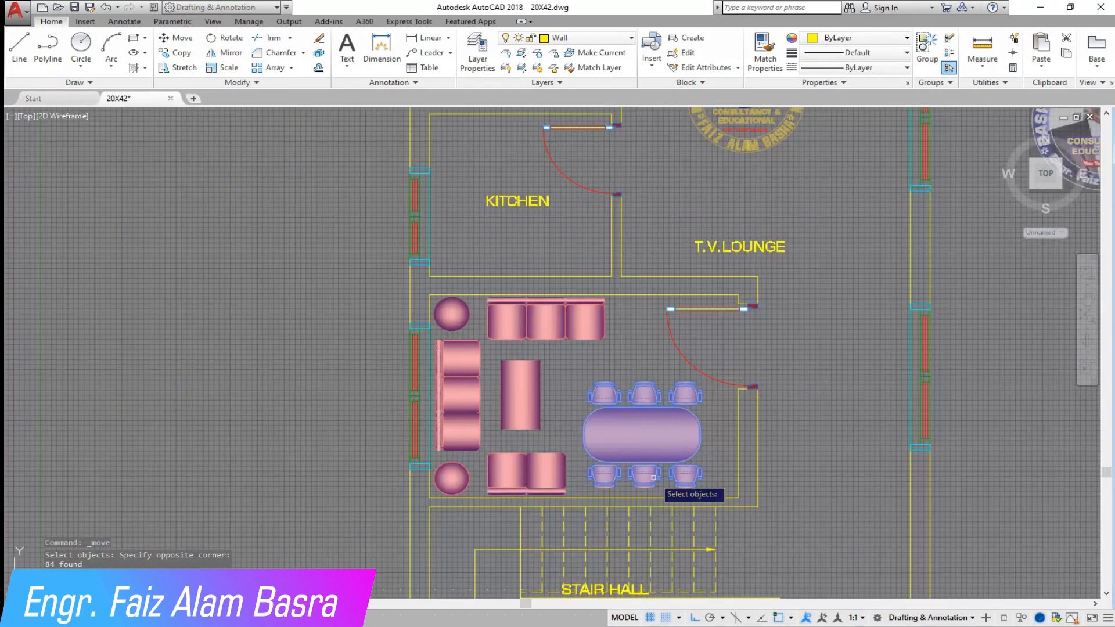
scroll(653, 492, "up", 6)
left_click(827, 481)
left_click(382, 335)
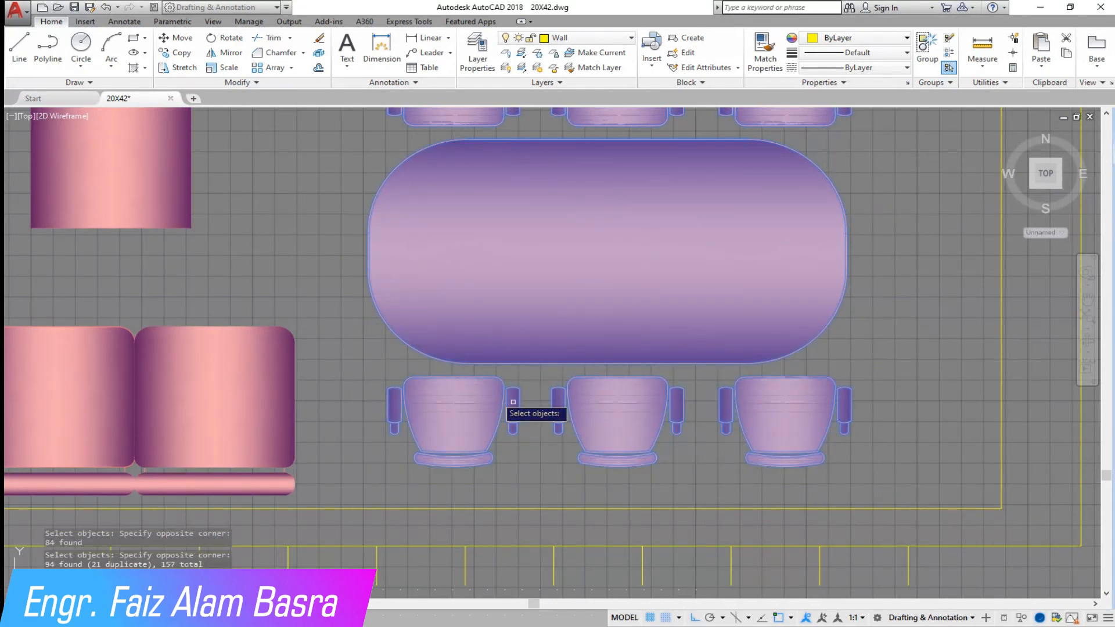
key("Return")
left_click(693, 489)
left_click(732, 489)
scroll(600, 523, "down", 2)
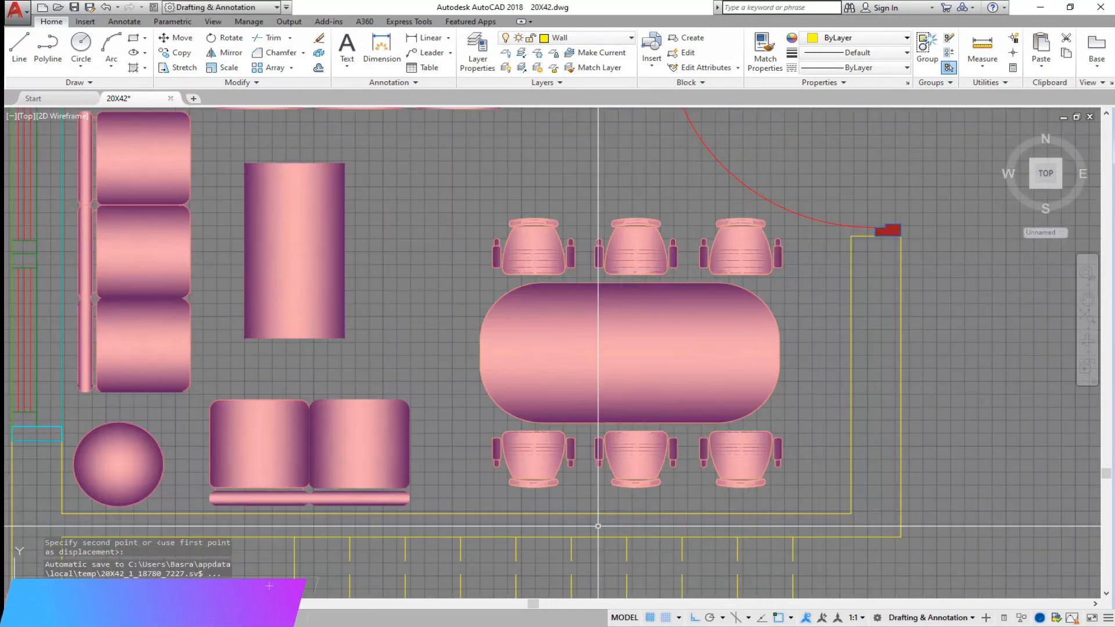
scroll(598, 526, "down", 3)
scroll(575, 377, "up", 1)
scroll(505, 460, "down", 1)
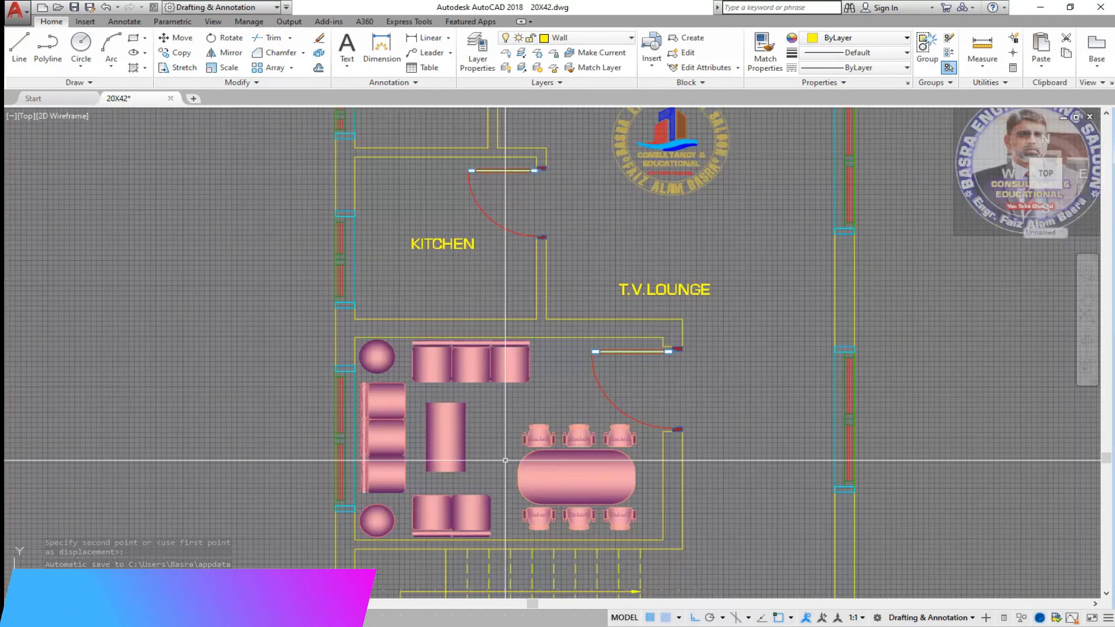
scroll(526, 462, "down", 2)
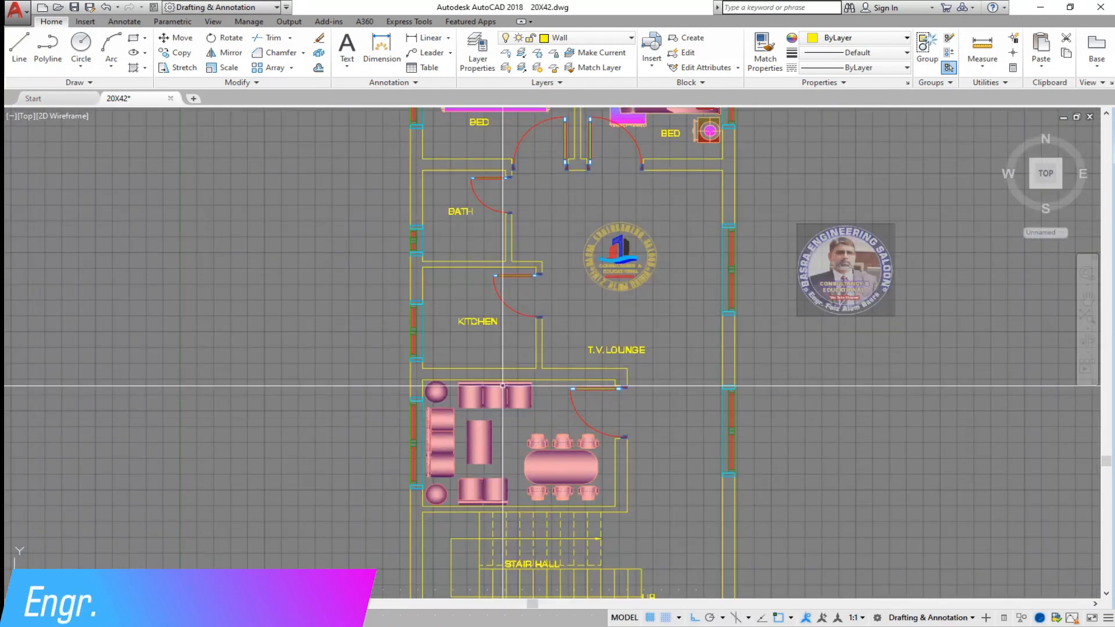
scroll(502, 385, "down", 3)
scroll(499, 308, "up", 3)
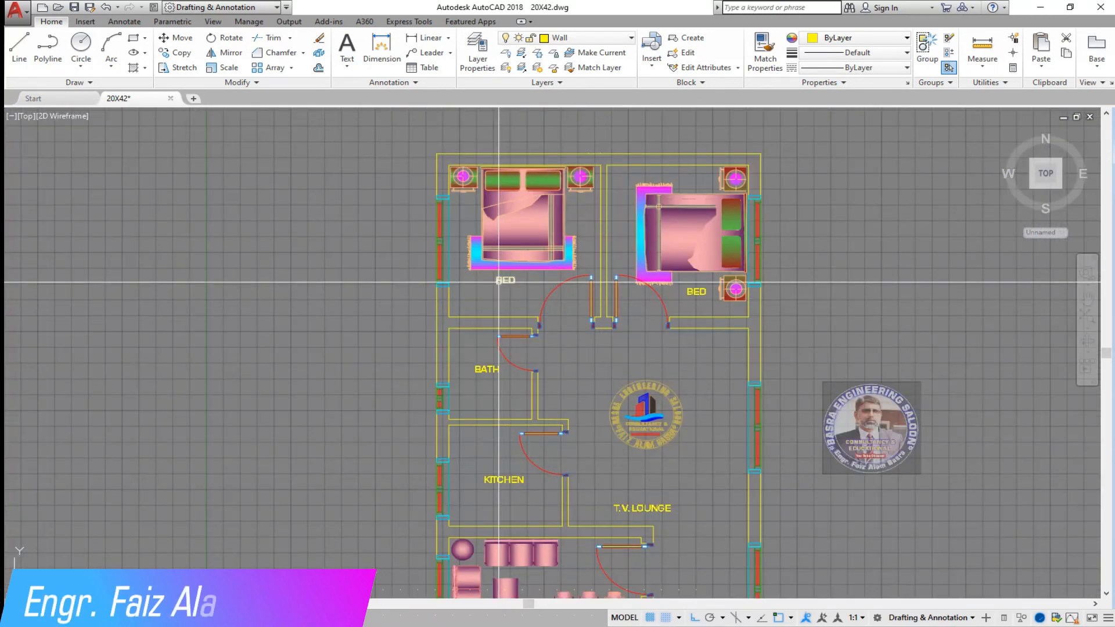
scroll(498, 282, "down", 3)
Step: Copy the lower two-seat sofa and lower round side table straight up into the bedroom above the bath, along its lower wall
scroll(506, 477, "up", 5)
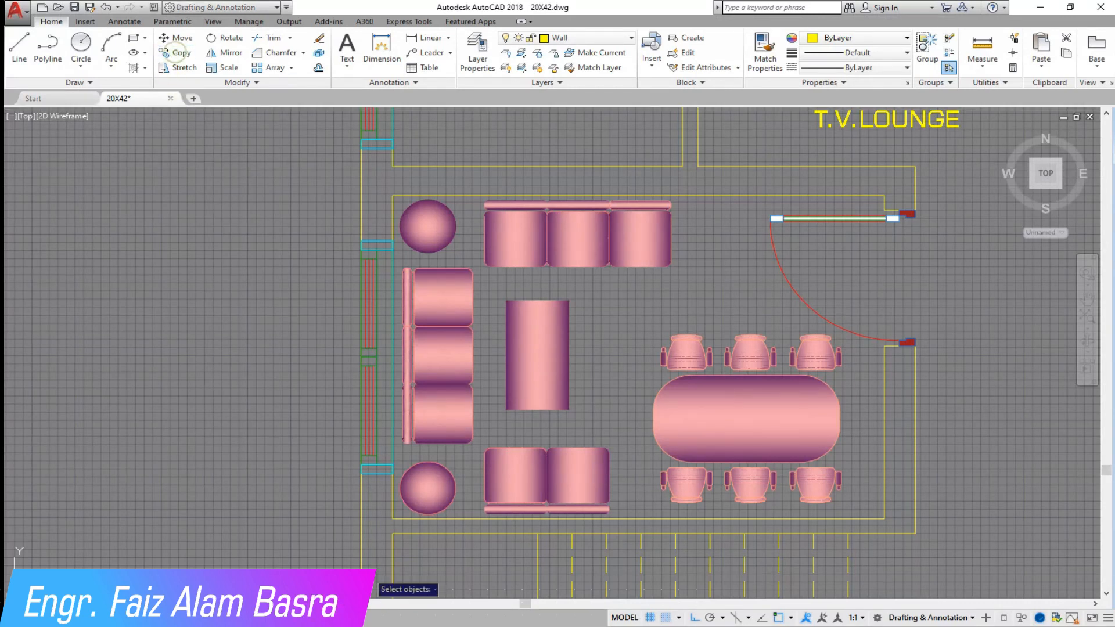
scroll(417, 510, "up", 4)
scroll(652, 449, "down", 3)
left_click(746, 433)
left_click(415, 340)
left_click(492, 394)
scroll(523, 504, "down", 5)
scroll(508, 146, "up", 2)
middle_click_drag(561, 278, 577, 374)
scroll(568, 191, "up", 4)
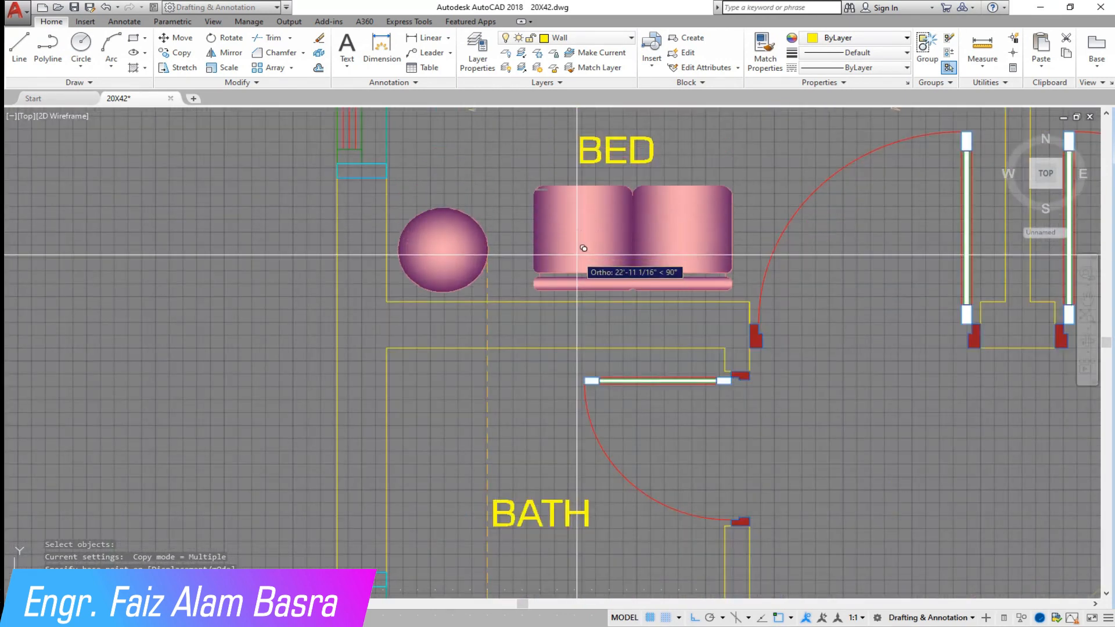
left_click(574, 277)
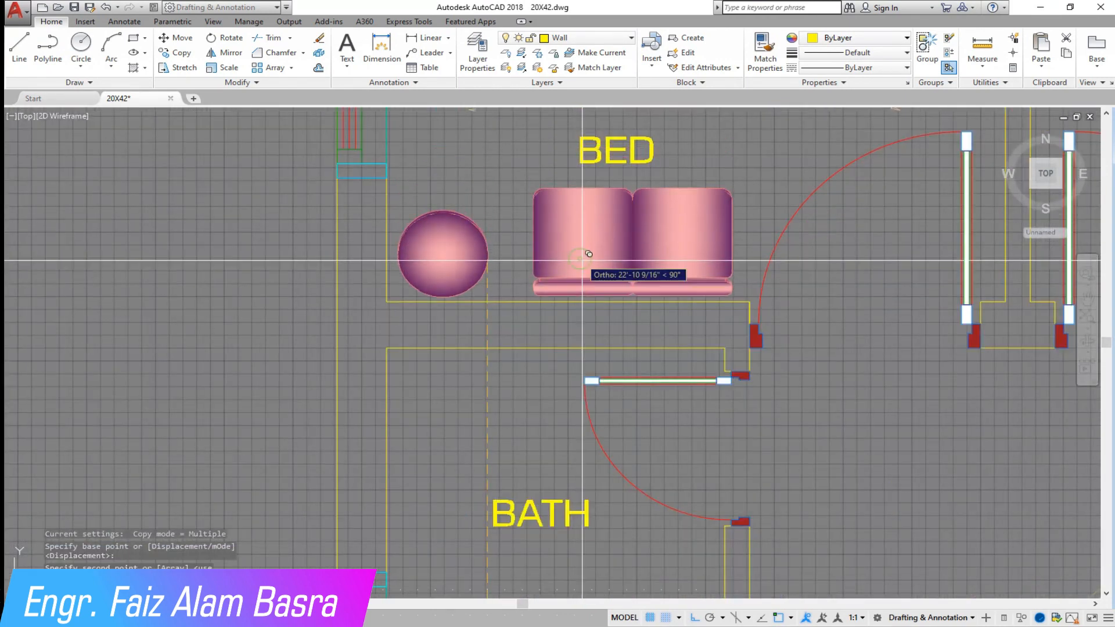
Step: Move the copied two-seat sofa about 5 1/2" horizontally towards the bedroom's round side table
left_click(501, 161)
left_click(733, 305)
key("Return")
left_click(905, 434)
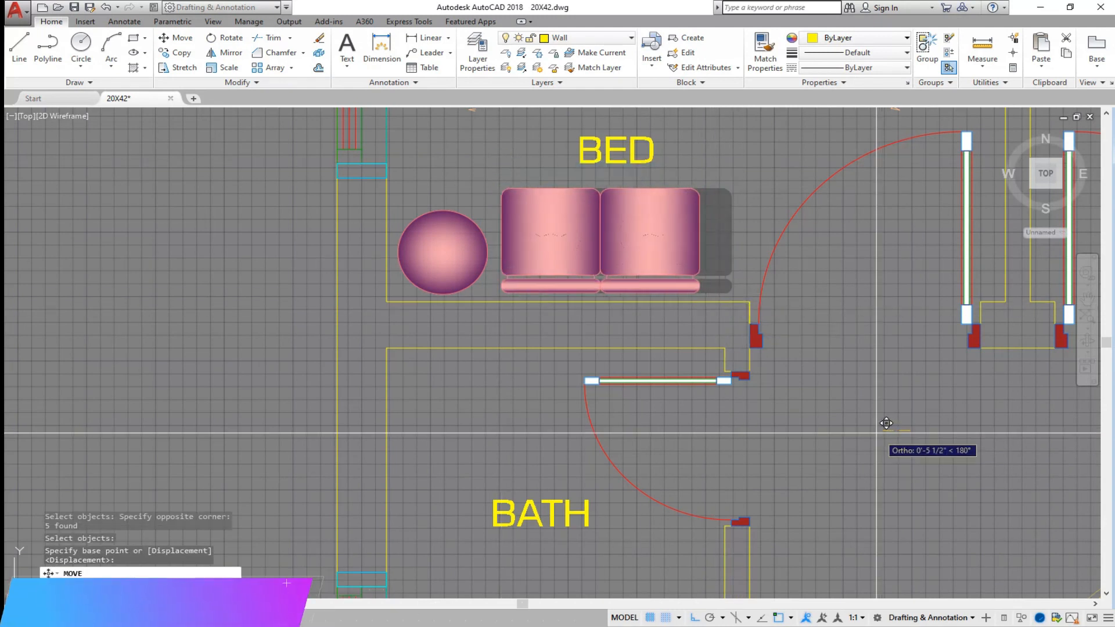
Step: Look over the furniture layout and remaining free space in both bedrooms
scroll(728, 206, "down", 5)
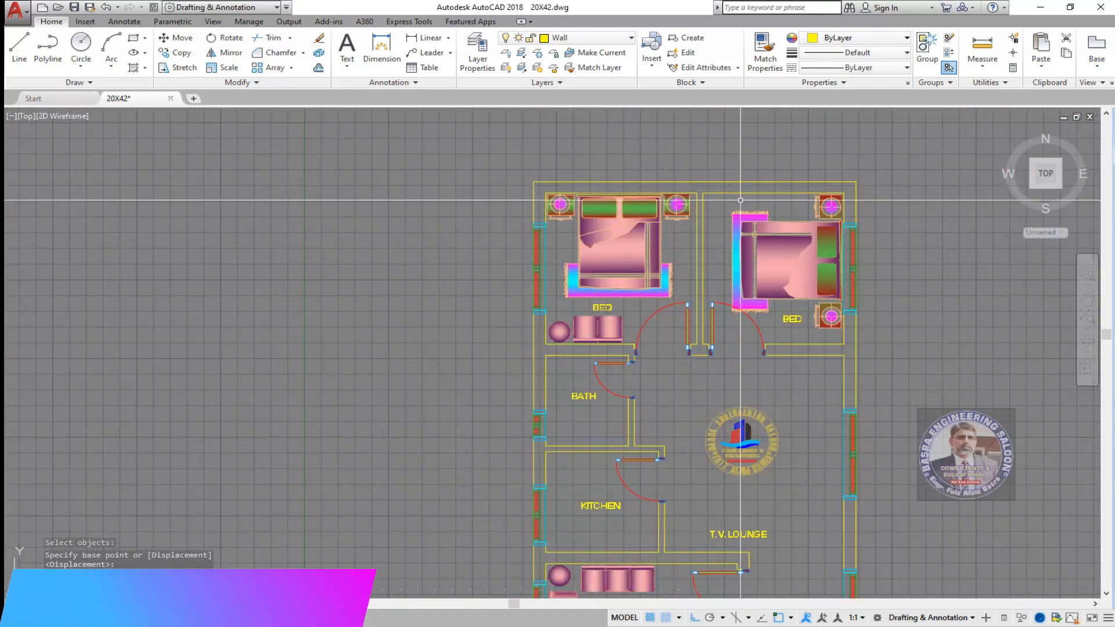
scroll(728, 206, "up", 2)
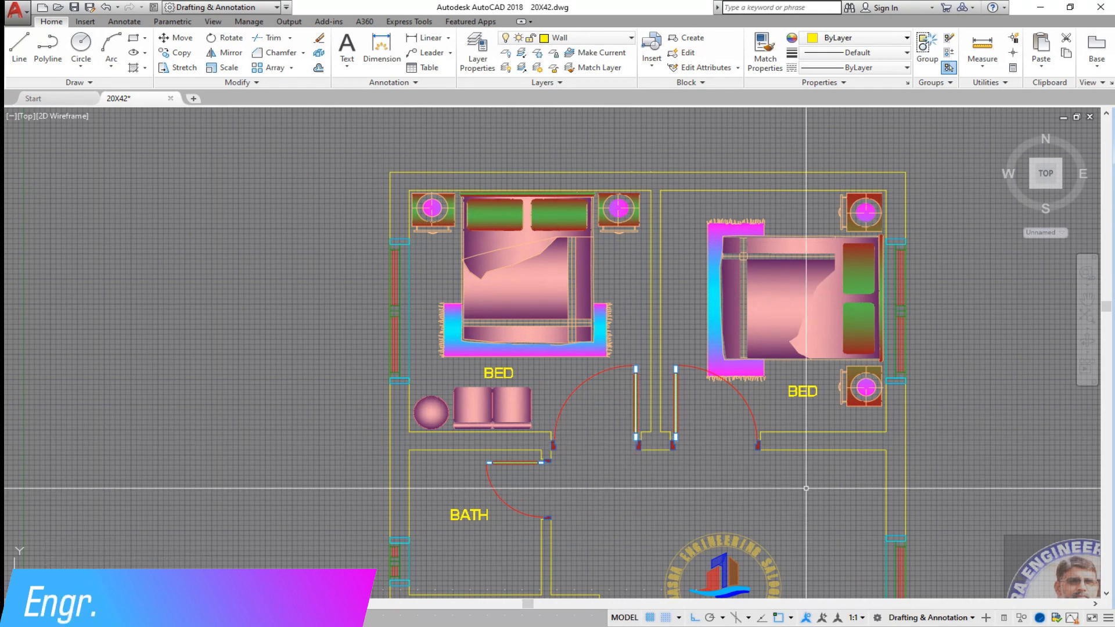
scroll(807, 448, "up", 4)
scroll(782, 448, "down", 2)
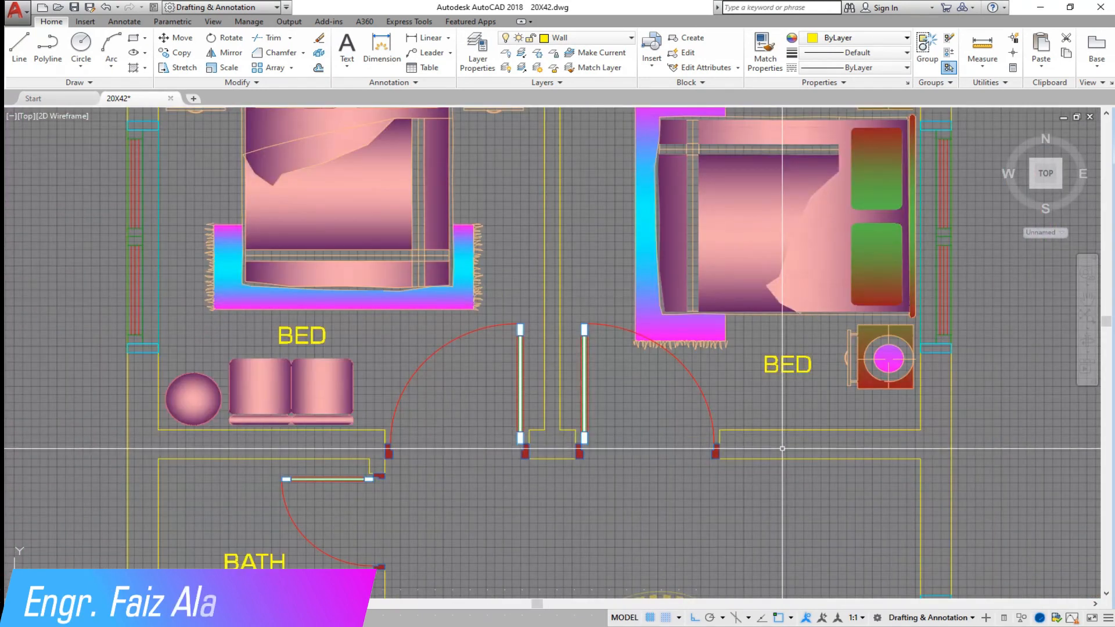
scroll(639, 465, "down", 3)
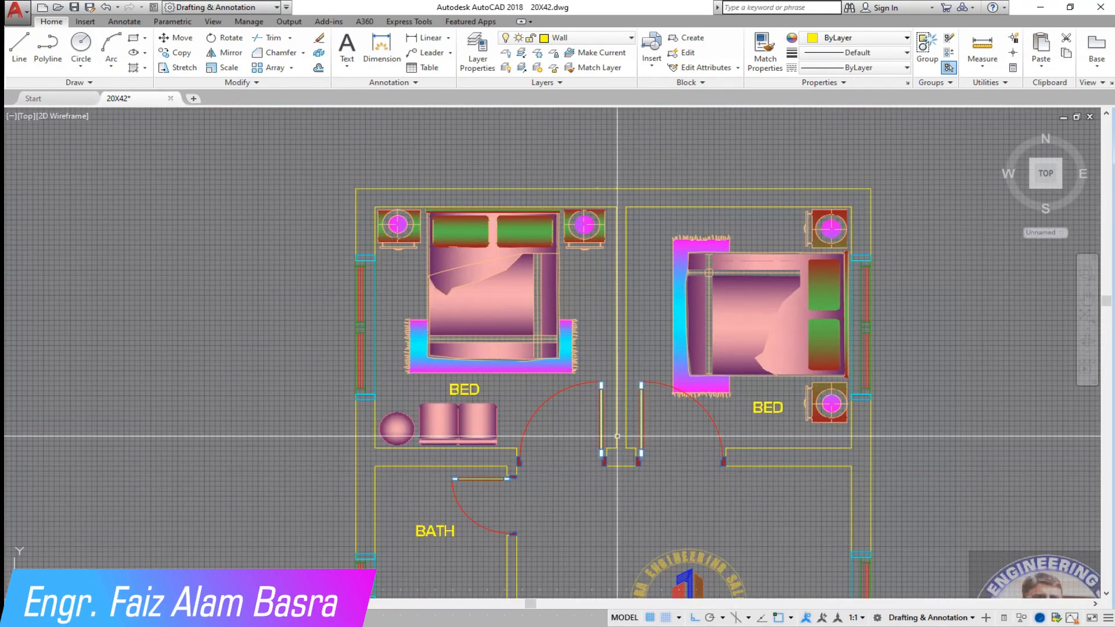
scroll(601, 459, "down", 3)
scroll(541, 496, "up", 5)
scroll(541, 496, "down", 5)
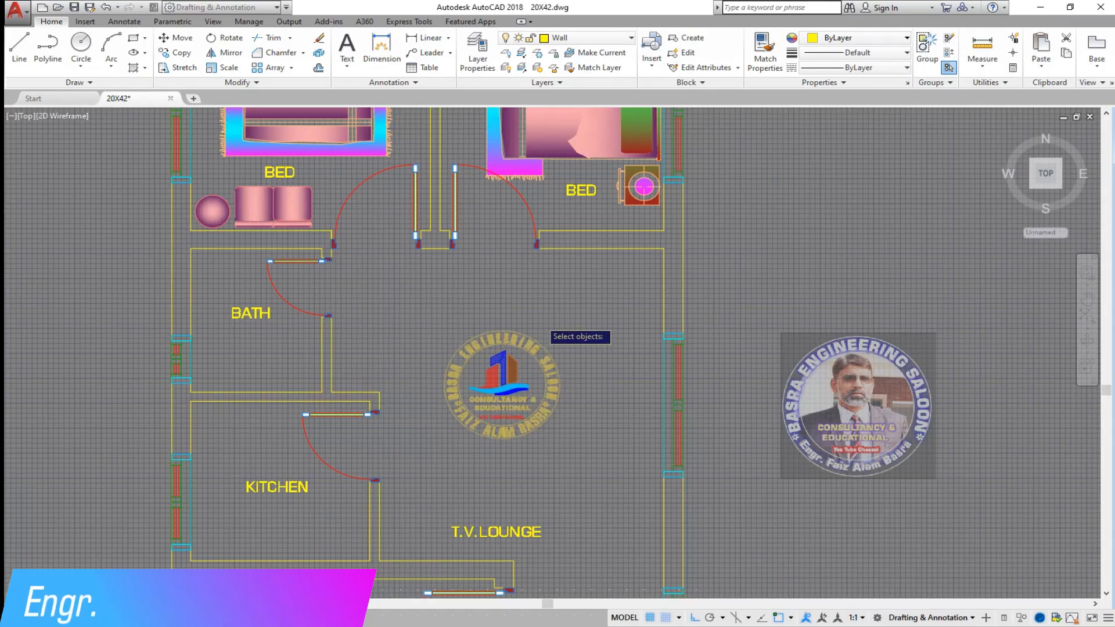
Step: Copy the T.V. lounge's sofas, tables, TV unit and label from the other ground floor plan into this plan's T.V. lounge, with Ortho off
scroll(544, 320, "down", 2)
scroll(552, 360, "down", 6)
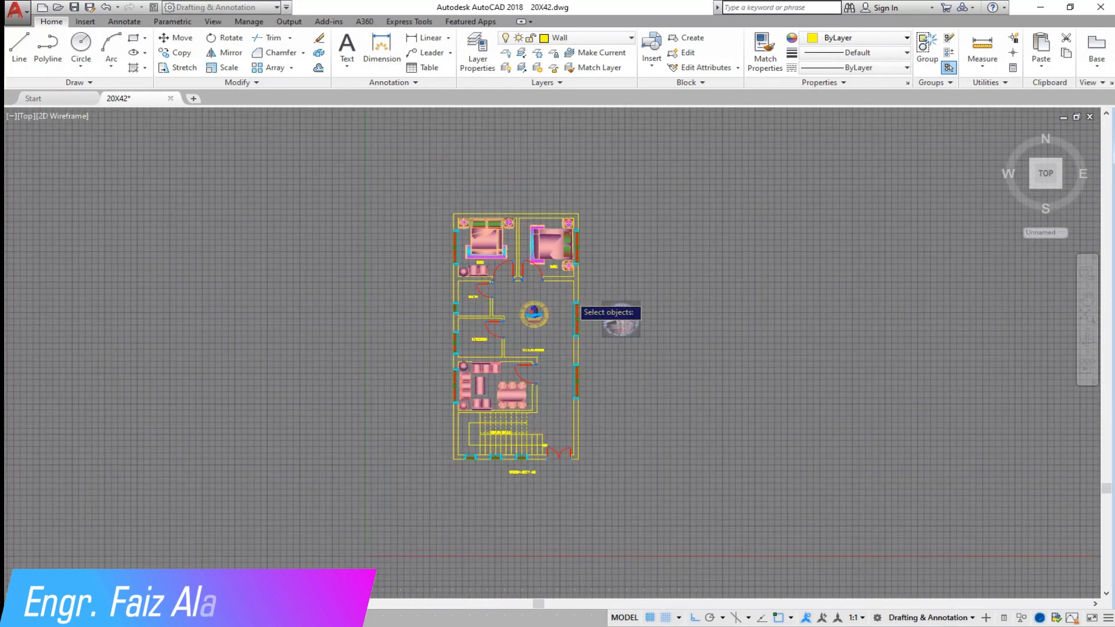
scroll(325, 311, "up", 7)
scroll(222, 255, "up", 2)
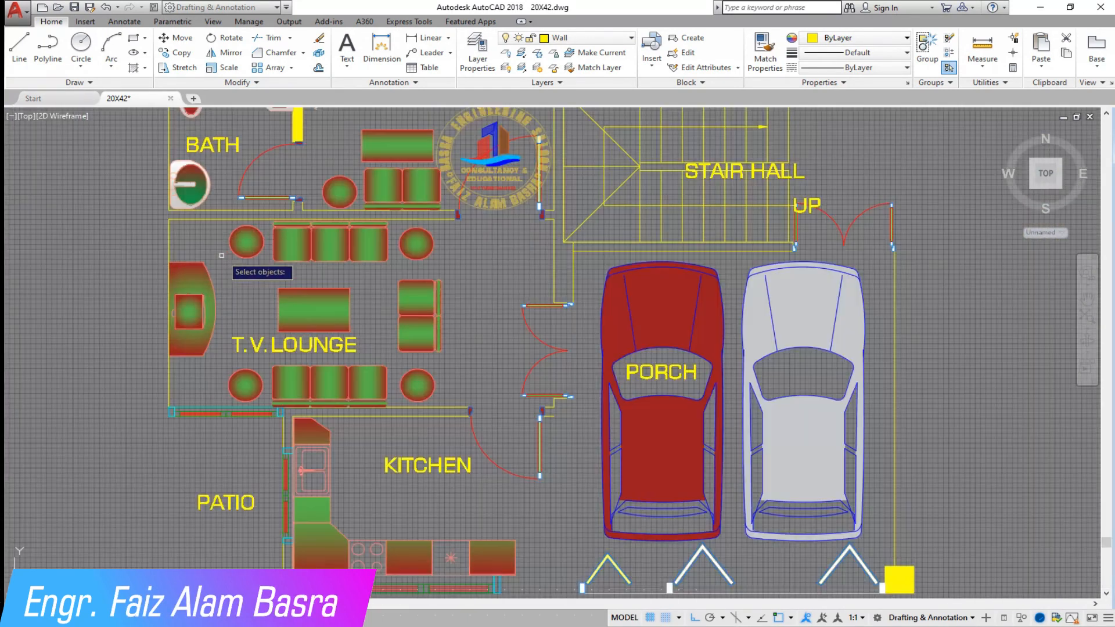
left_click(459, 387)
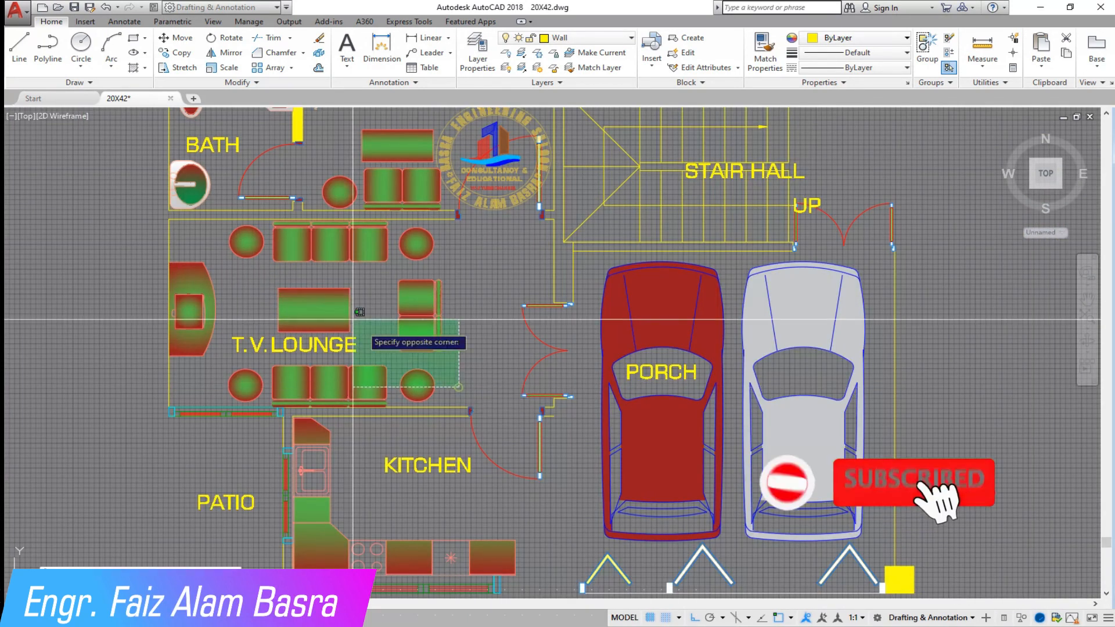
left_click(195, 214)
scroll(359, 402, "up", 6)
left_click(485, 411)
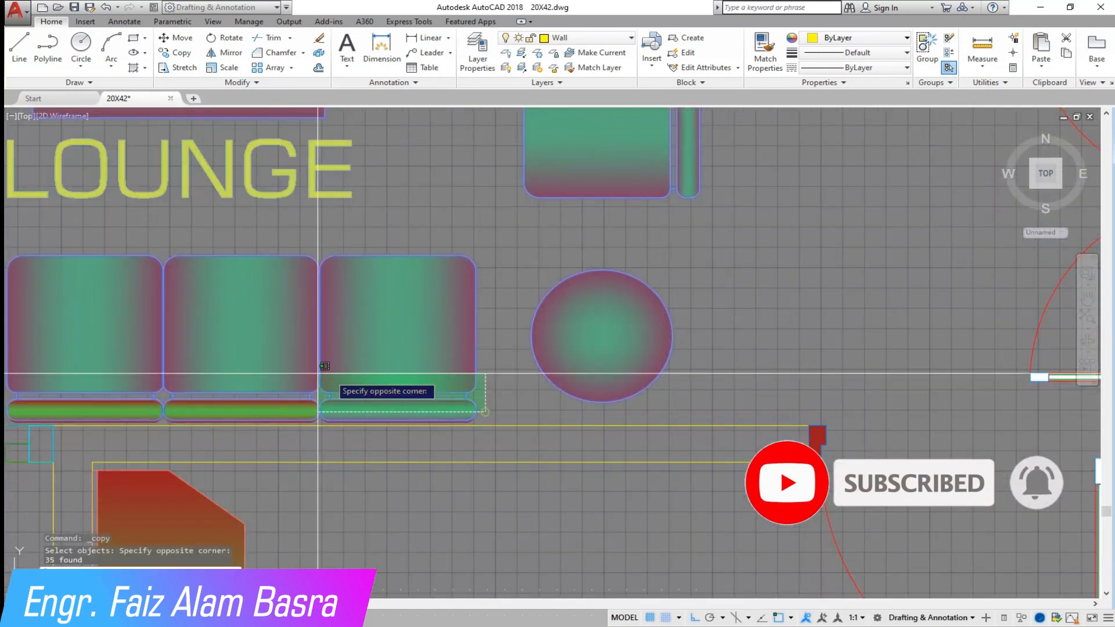
left_click(66, 304)
scroll(331, 450, "down", 4)
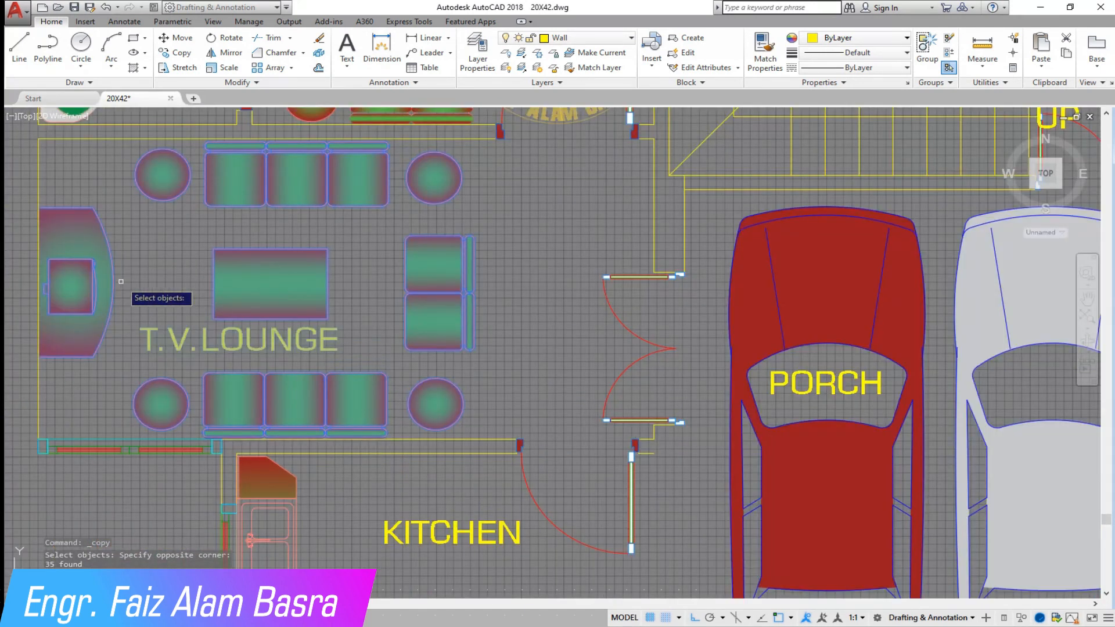
scroll(113, 283, "down", 5)
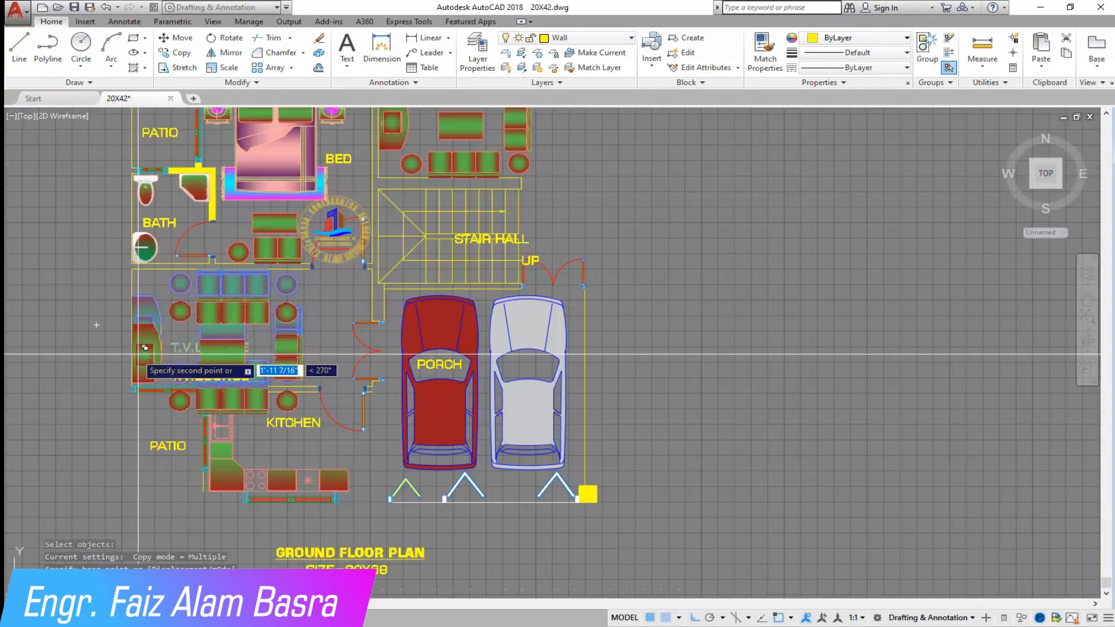
left_click(113, 283)
scroll(113, 283, "down", 3)
left_click(699, 617)
scroll(306, 364, "down", 2)
scroll(197, 353, "down", 4)
scroll(519, 336, "up", 6)
scroll(691, 326, "up", 8)
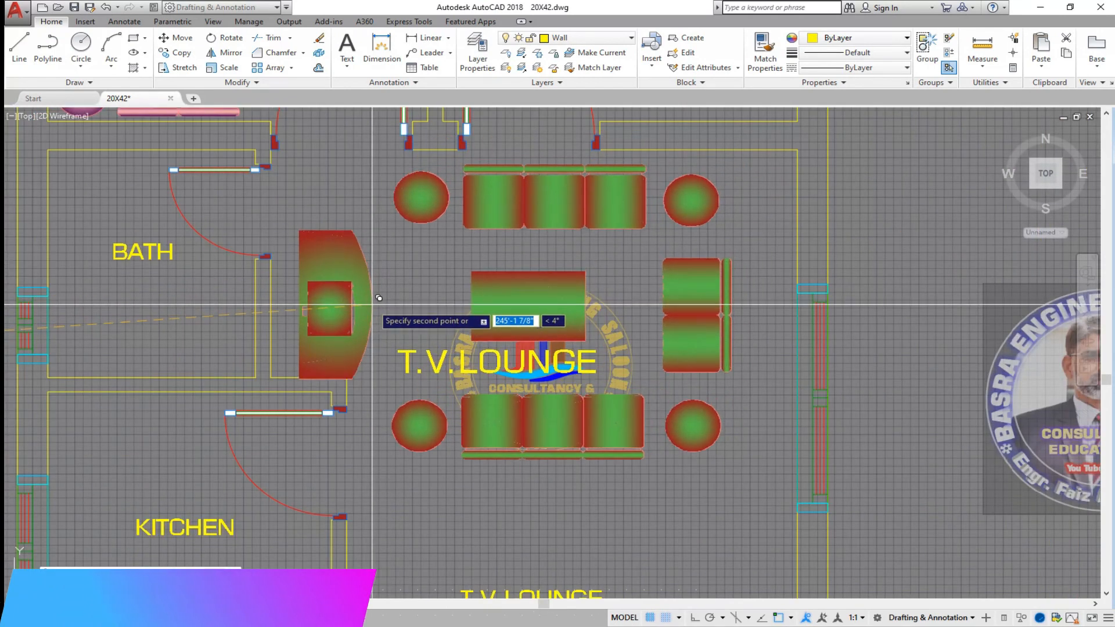
scroll(430, 309, "down", 3)
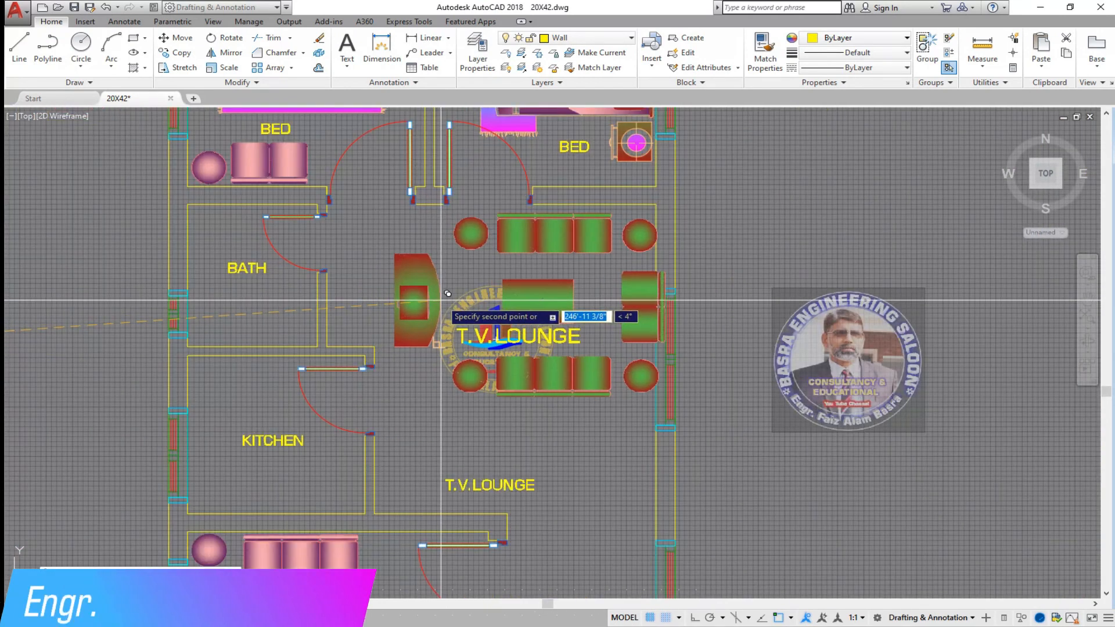
scroll(441, 302, "up", 3)
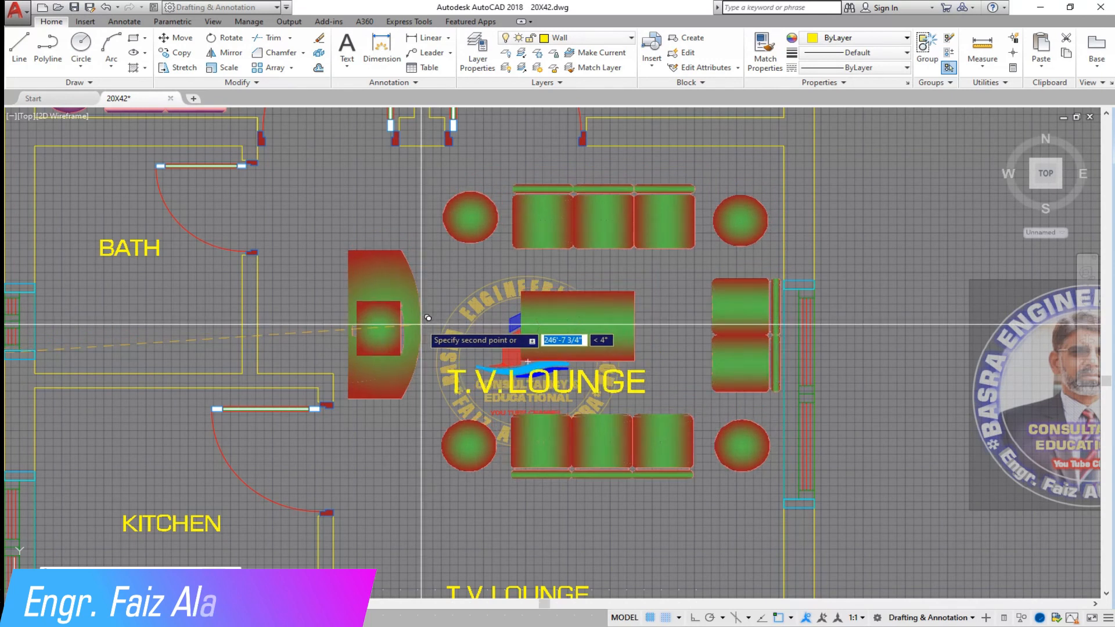
scroll(421, 311, "down", 2)
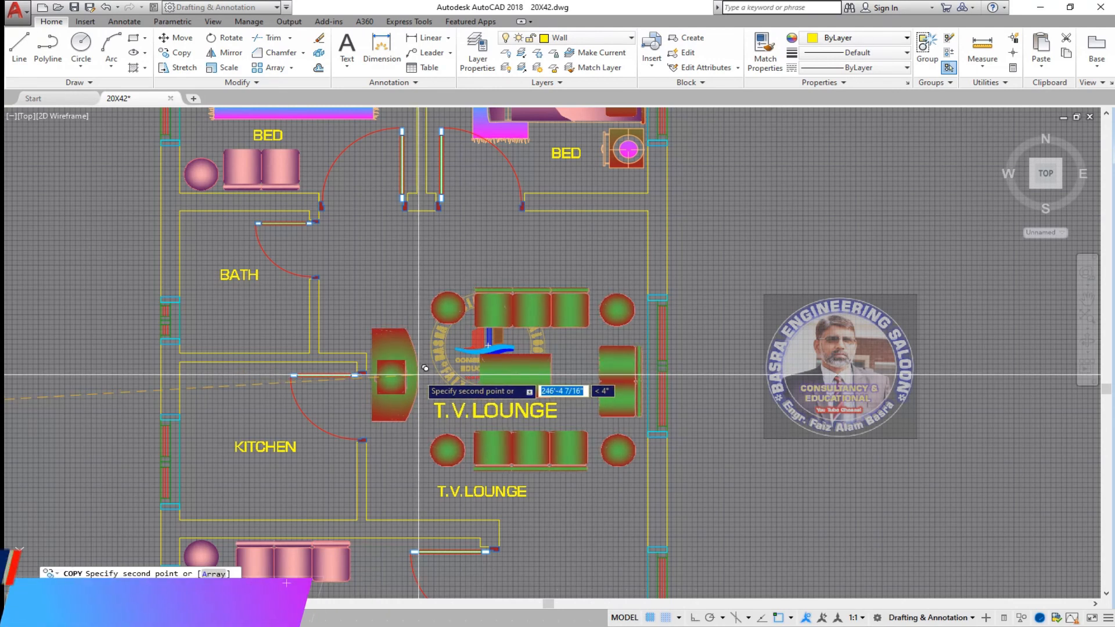
left_click(418, 375)
right_click(418, 374)
left_click(433, 382)
Step: Move the TV unit out of the T.V. lounge to the empty area beside the plan, above the portrait logo
scroll(531, 376, "up", 2)
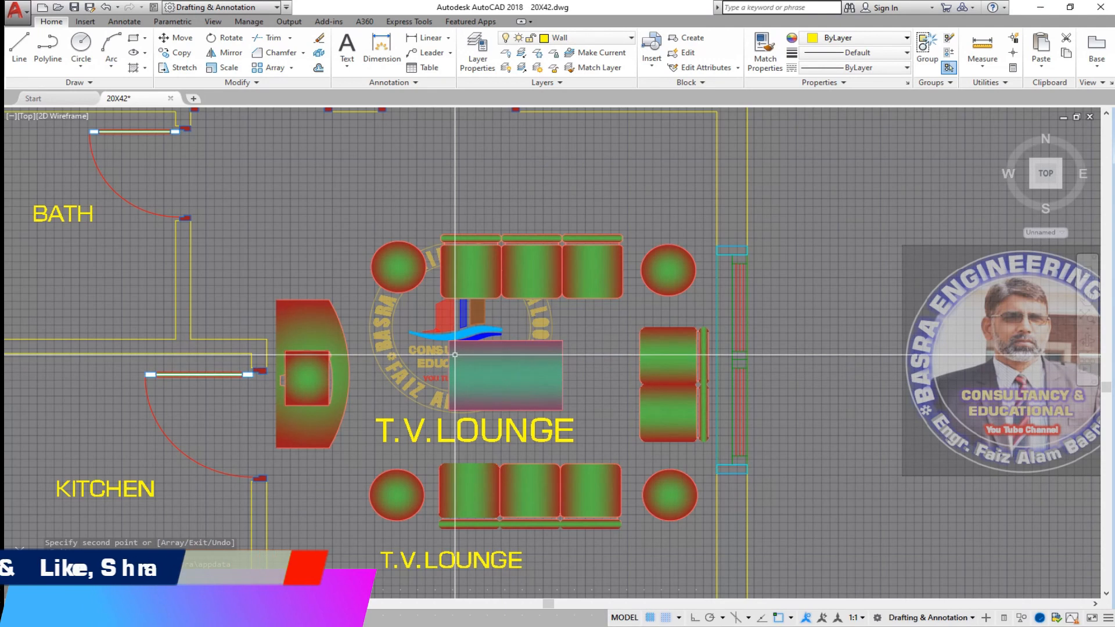
left_click(179, 40)
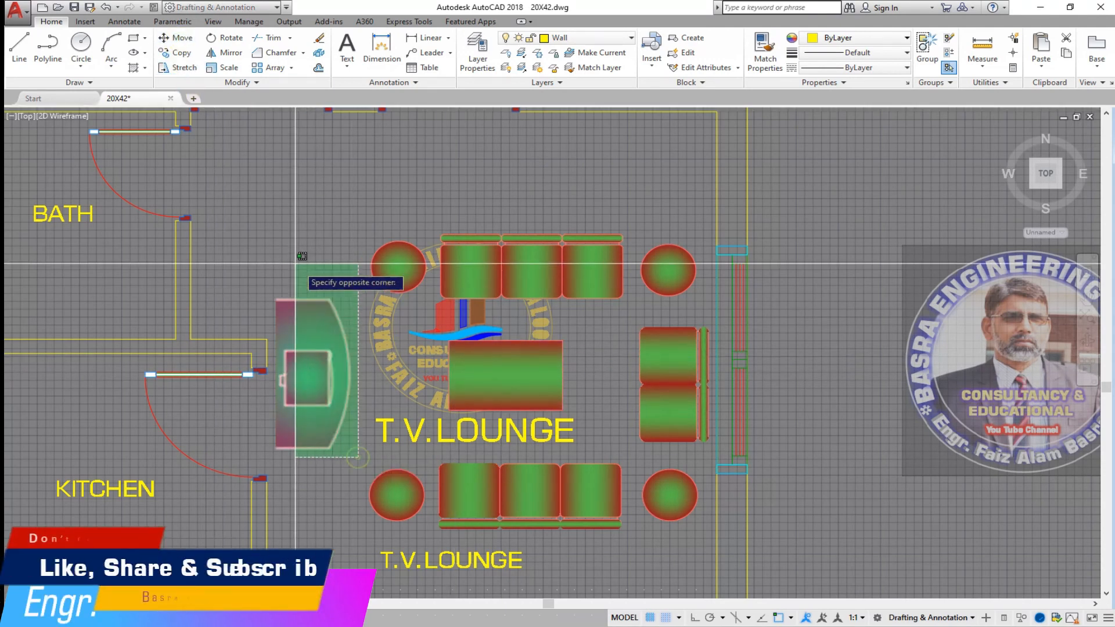
left_click(303, 377)
right_click(304, 378)
left_click(303, 377)
scroll(423, 295, "down", 4)
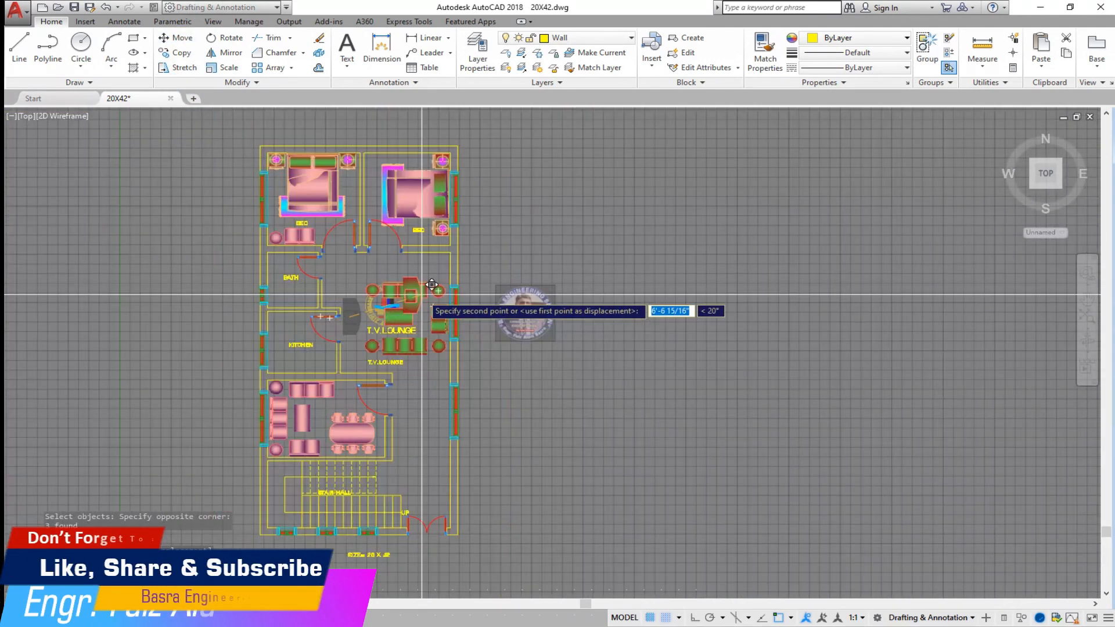
scroll(454, 259, "up", 4)
left_click(692, 239)
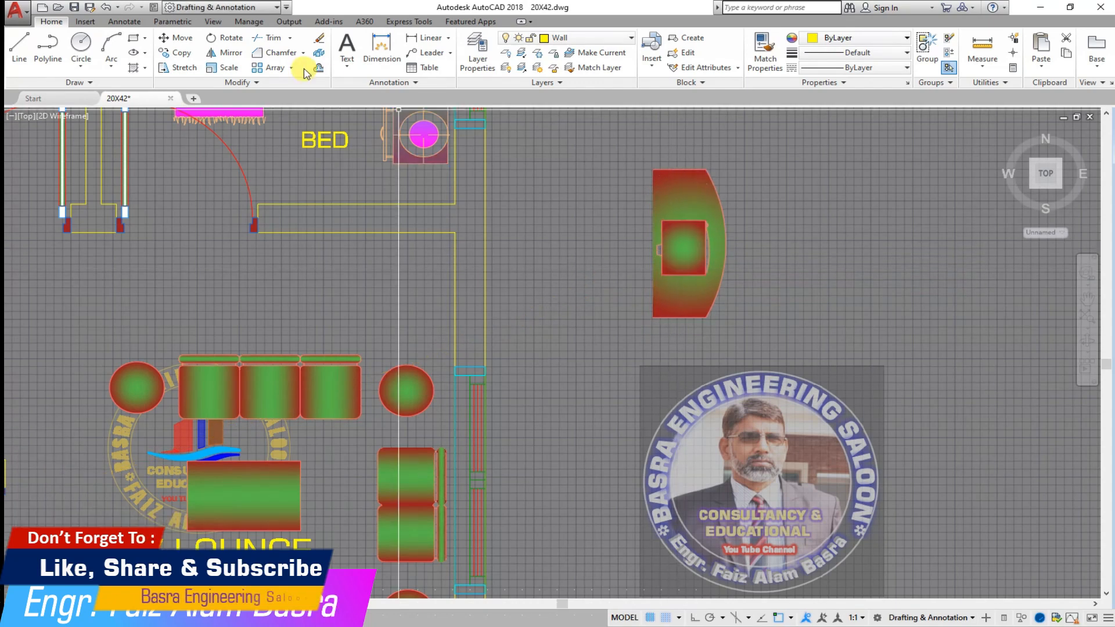
Step: Rotate the TV unit 180° about the edge midpoint of the TV on it, with Ortho on
left_click(788, 337)
left_click(603, 137)
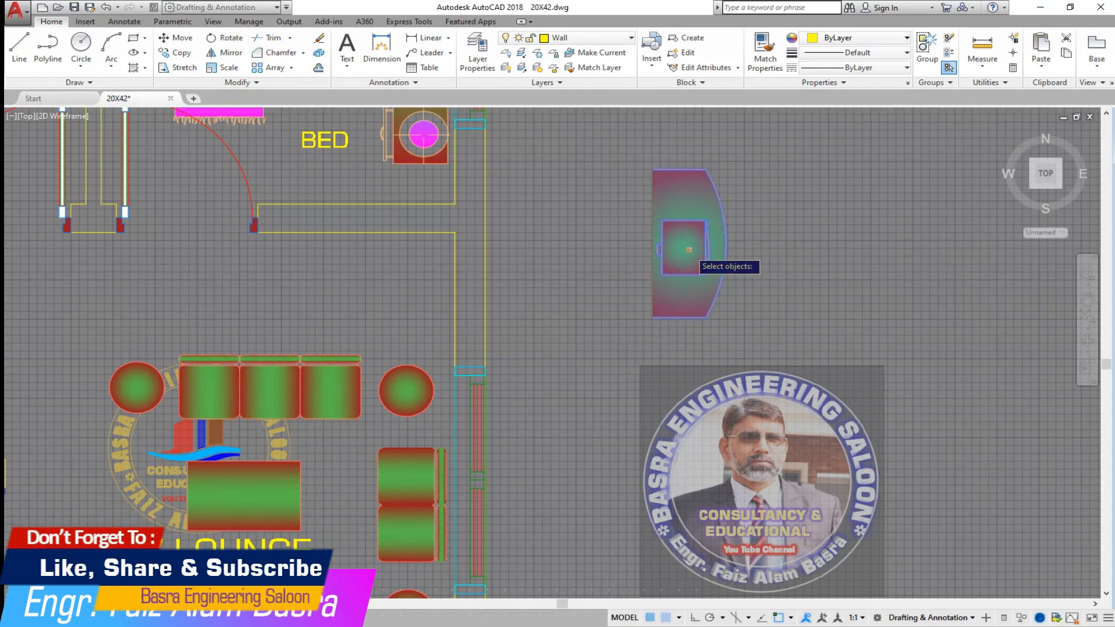
right_click(688, 251)
left_click(707, 248)
left_click(694, 617)
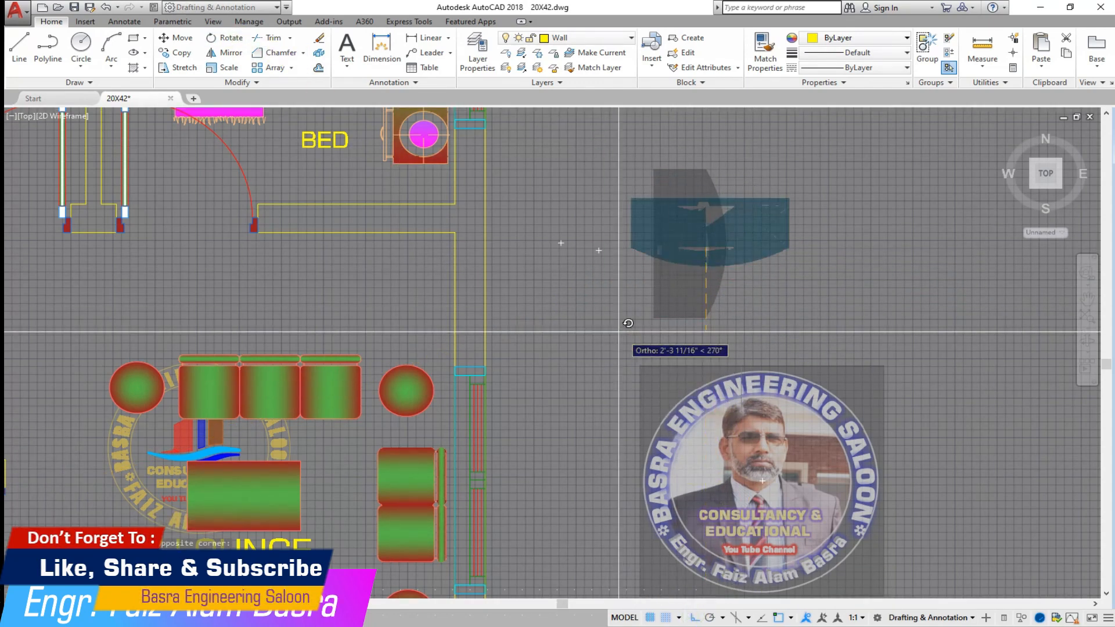
left_click(619, 332)
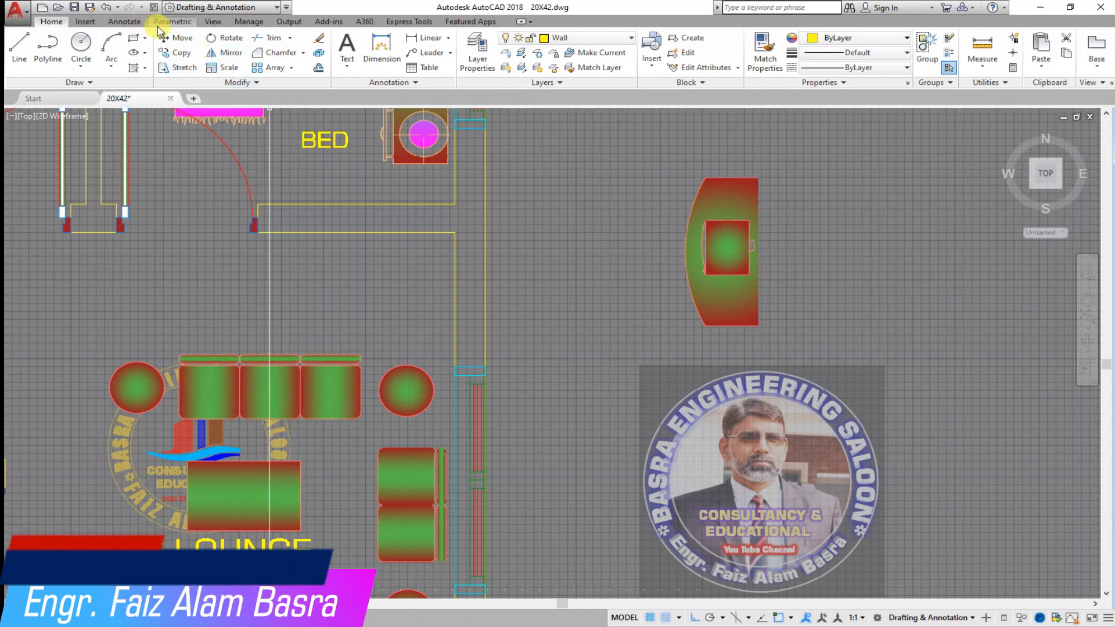
Step: Rotate the TV unit 90° counterclockwise so its curved front faces down the plan
left_click(179, 39)
left_click(801, 341)
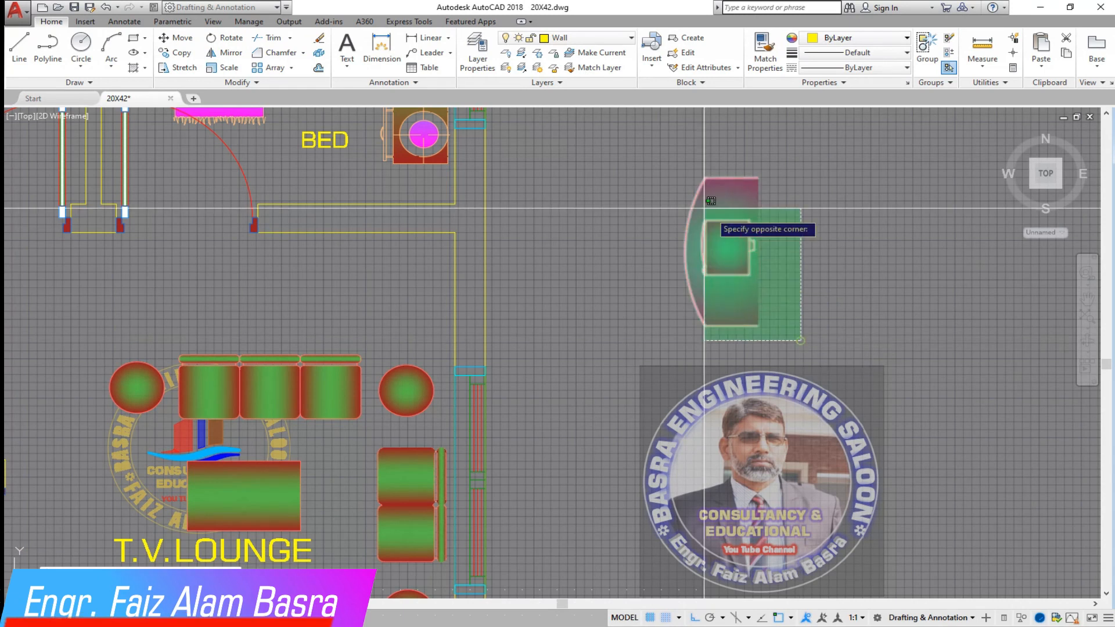
left_click(710, 200)
scroll(710, 200, "up", 5)
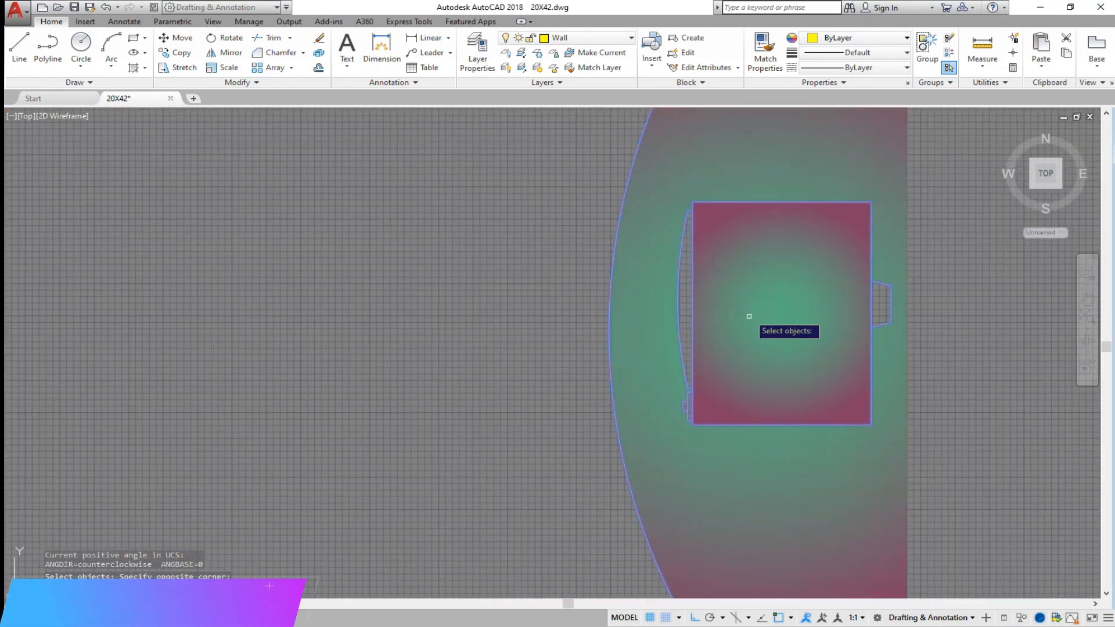
key("Return")
left_click(691, 311)
scroll(679, 305, "down", 2)
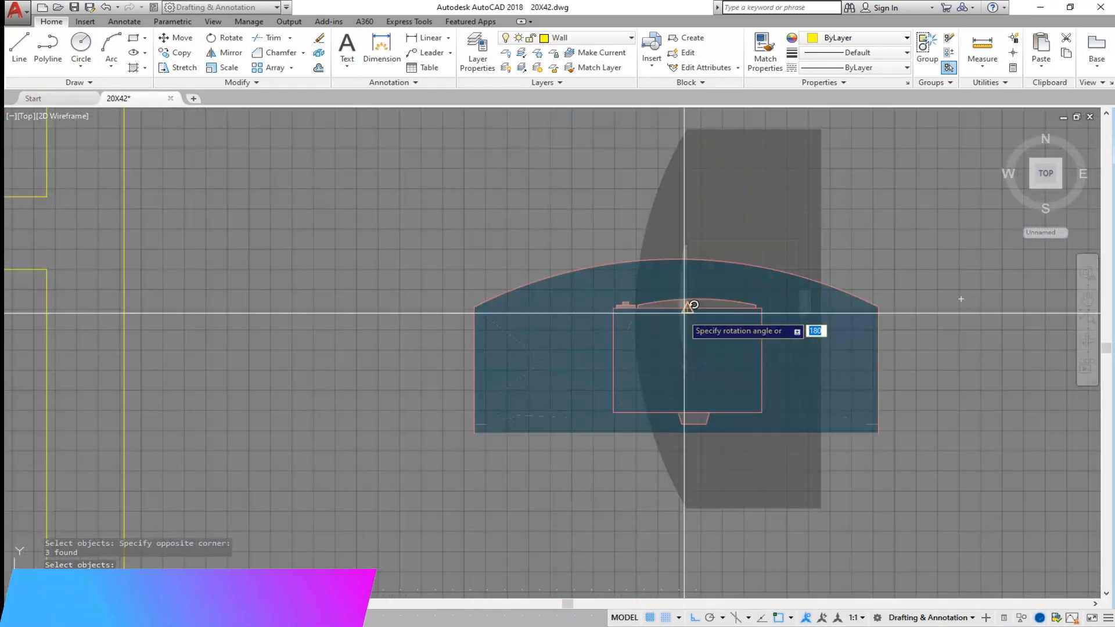
left_click(684, 129)
Step: Move the TV unit by its curved front's midpoint into the T.V. lounge, its back against the wall below the right bedroom
left_click(179, 38)
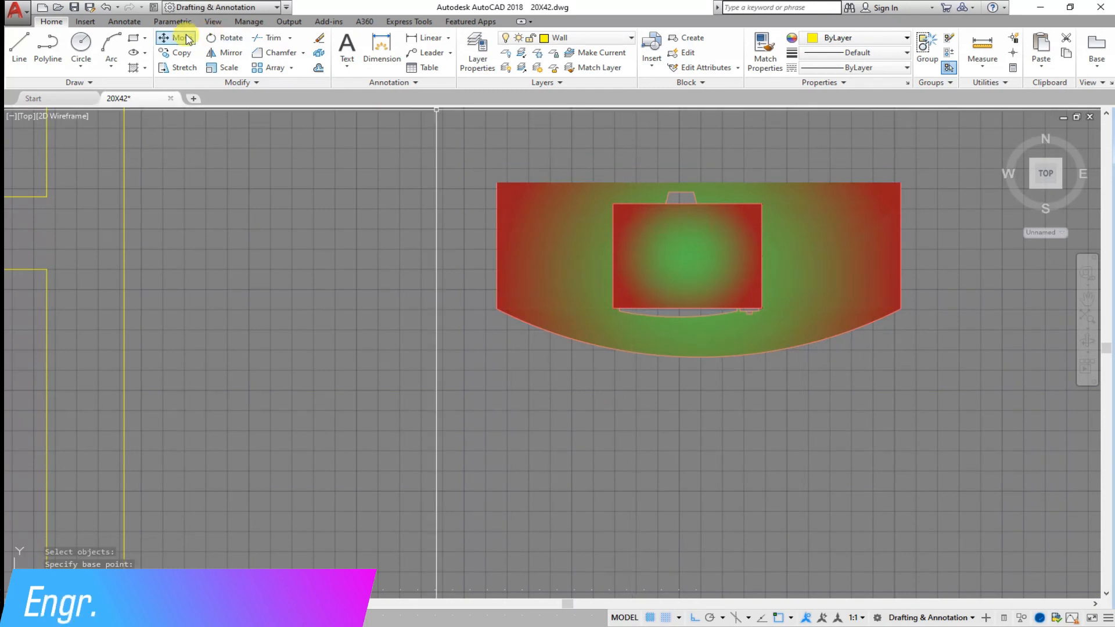
left_click(957, 383)
left_click(492, 158)
key("Return")
left_click(699, 356)
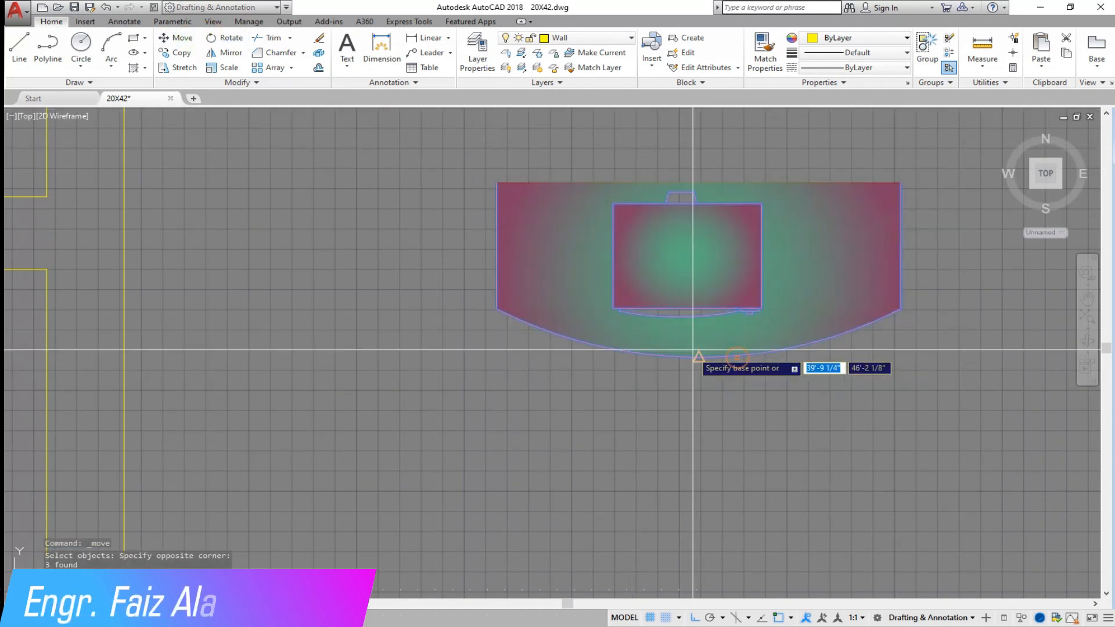
scroll(603, 336, "down", 4)
scroll(666, 491, "up", 2)
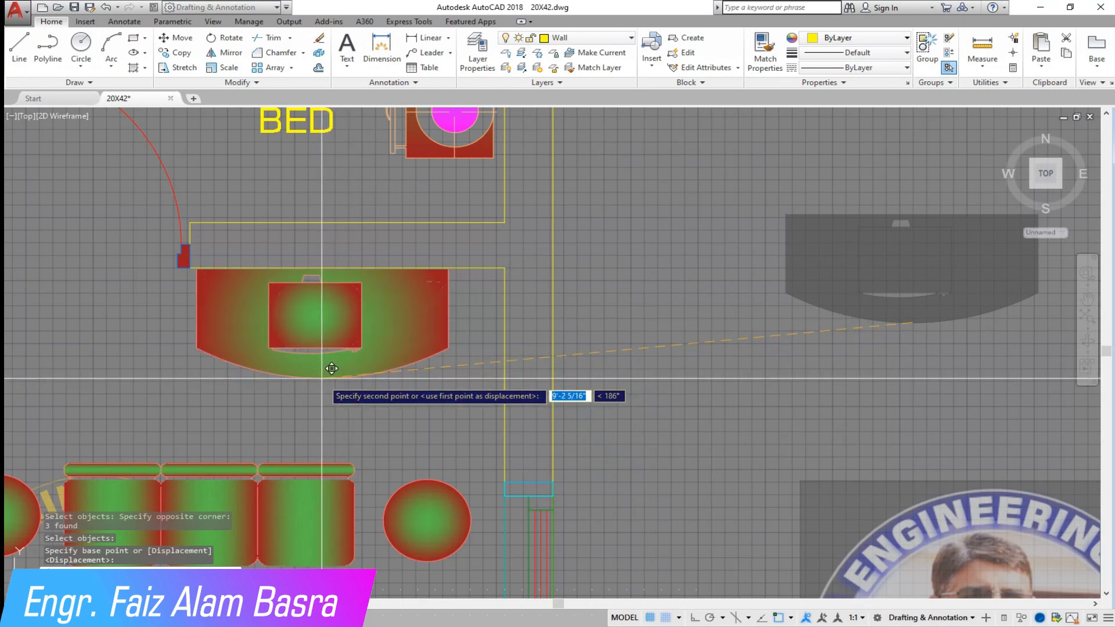
left_click(331, 368)
Step: Delete the larger copied T.V. LOUNGE label beneath the coffee table
scroll(348, 349, "down", 7)
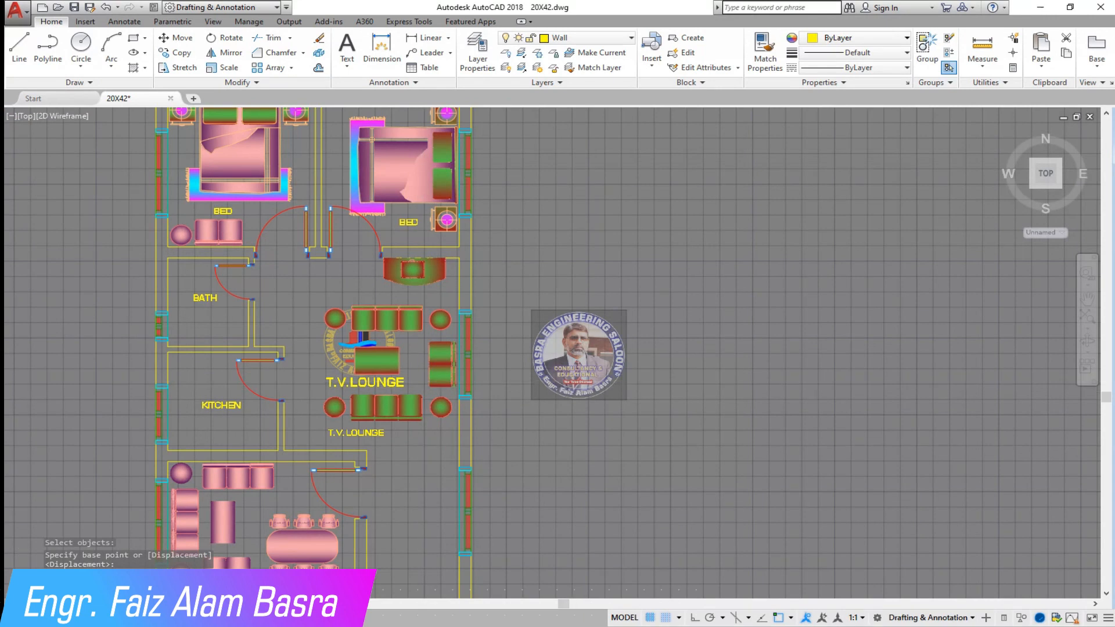
scroll(450, 247, "up", 5)
scroll(450, 247, "up", 2)
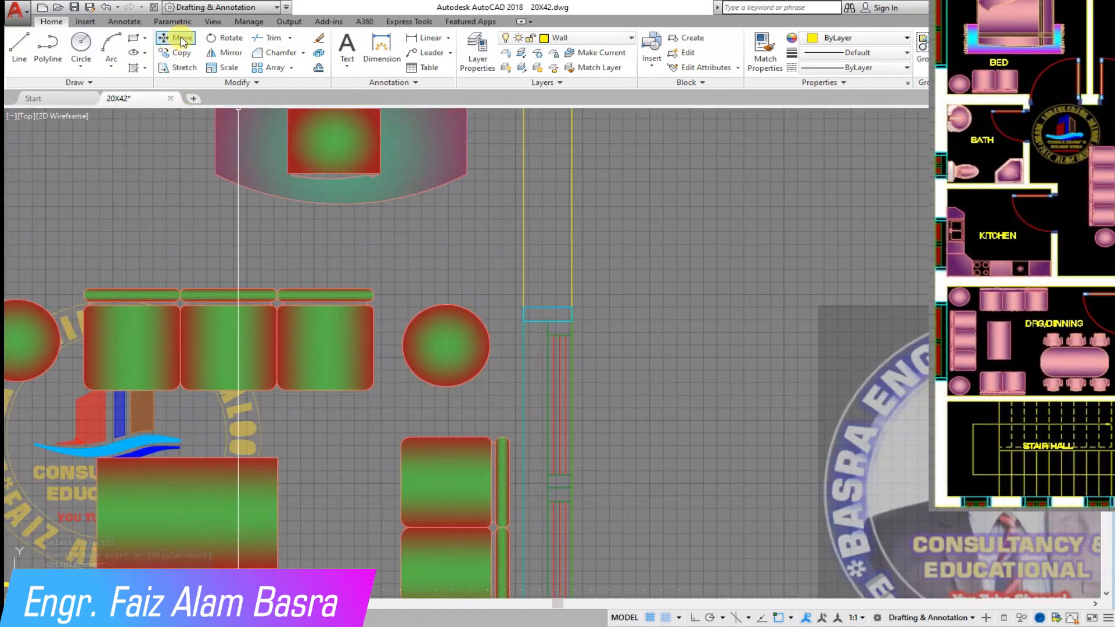
scroll(387, 279, "down", 3)
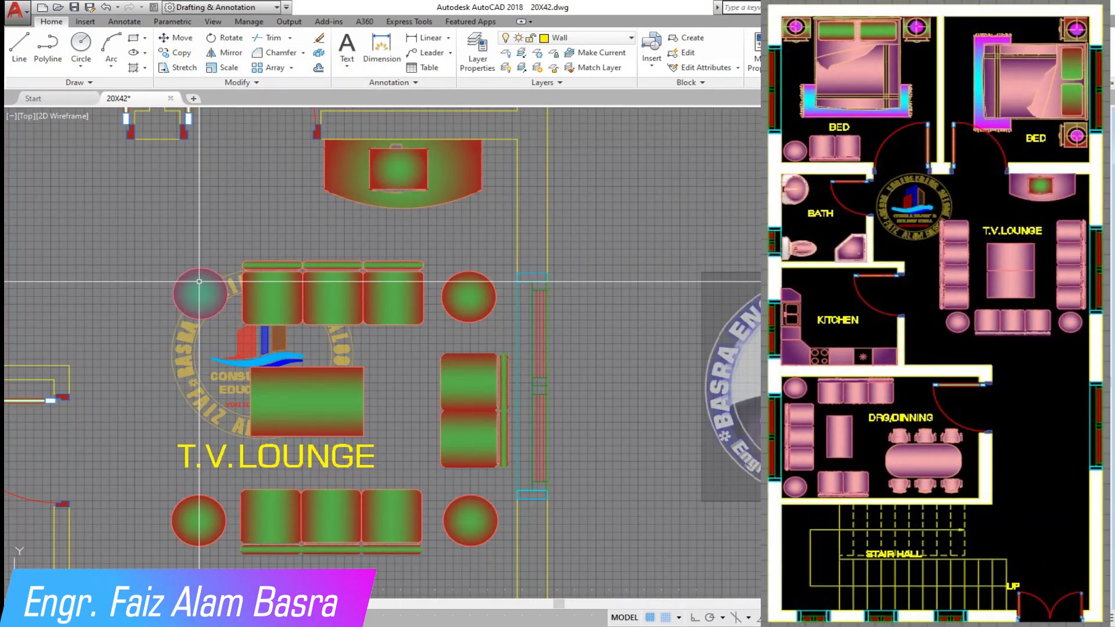
scroll(387, 280, "down", 1)
key("Delete")
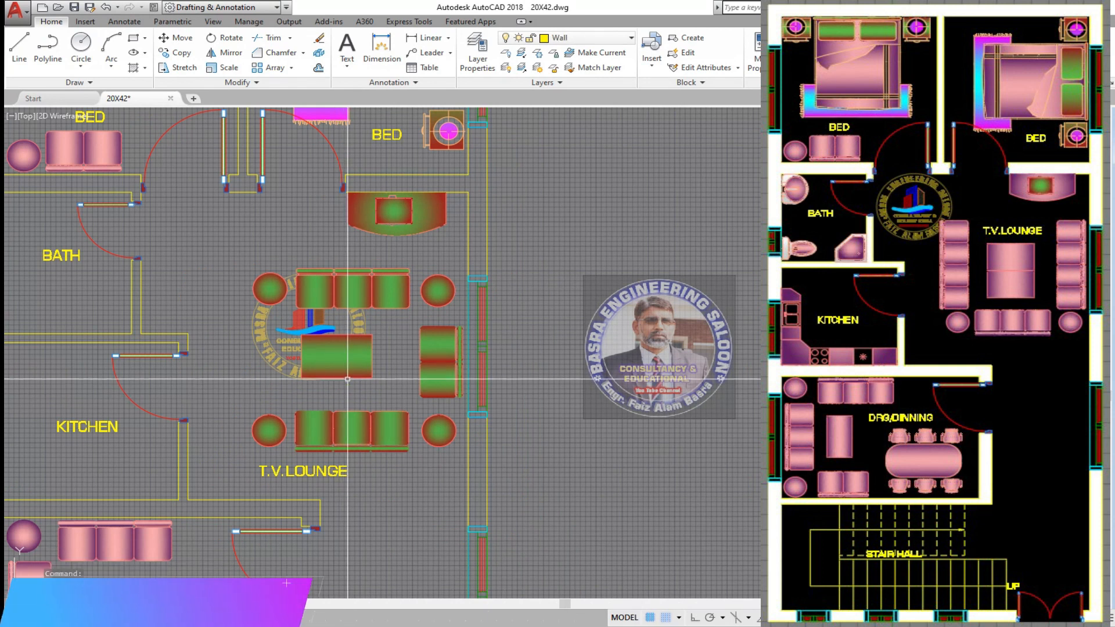
Step: Delete the T.V. lounge's upper three-seat sofa together with the round side tables at its ends
scroll(307, 274, "up", 2)
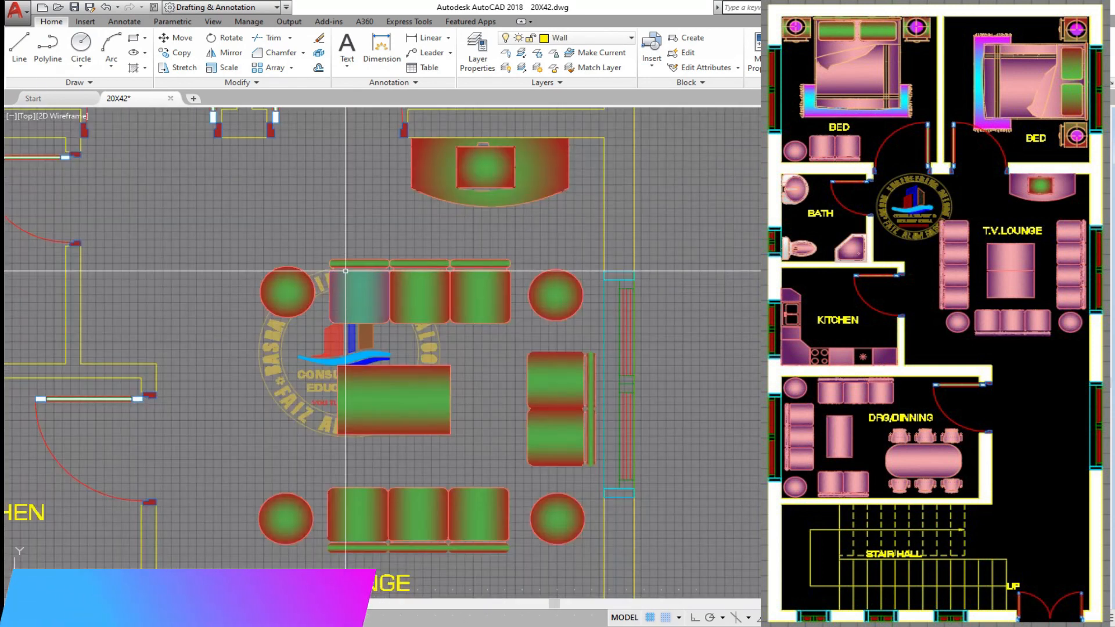
left_click(241, 226)
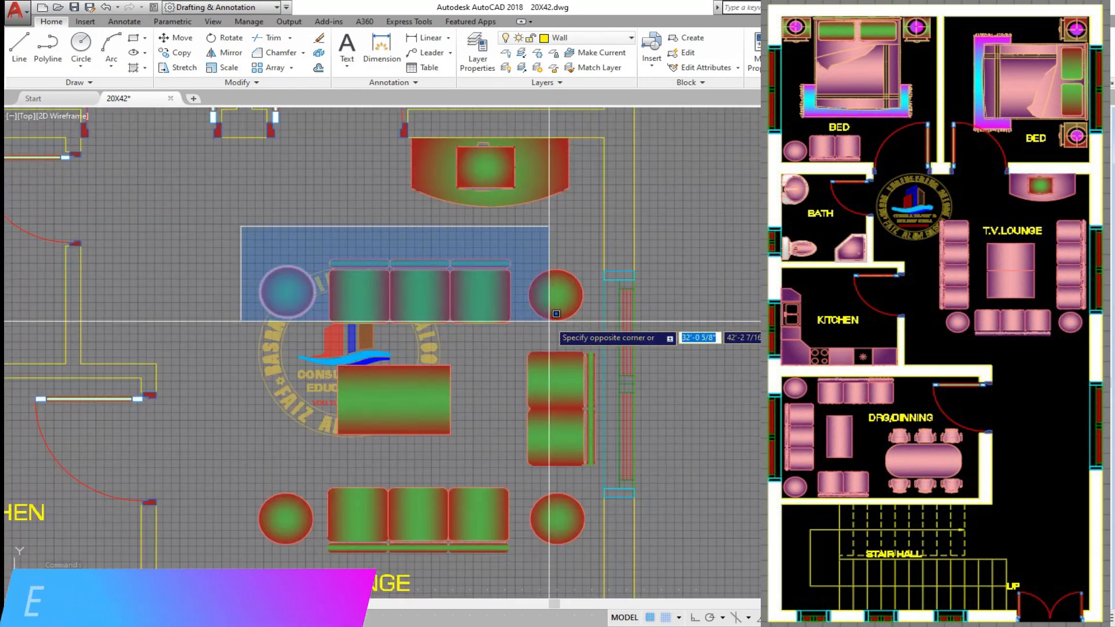
left_click(588, 332)
key("Escape")
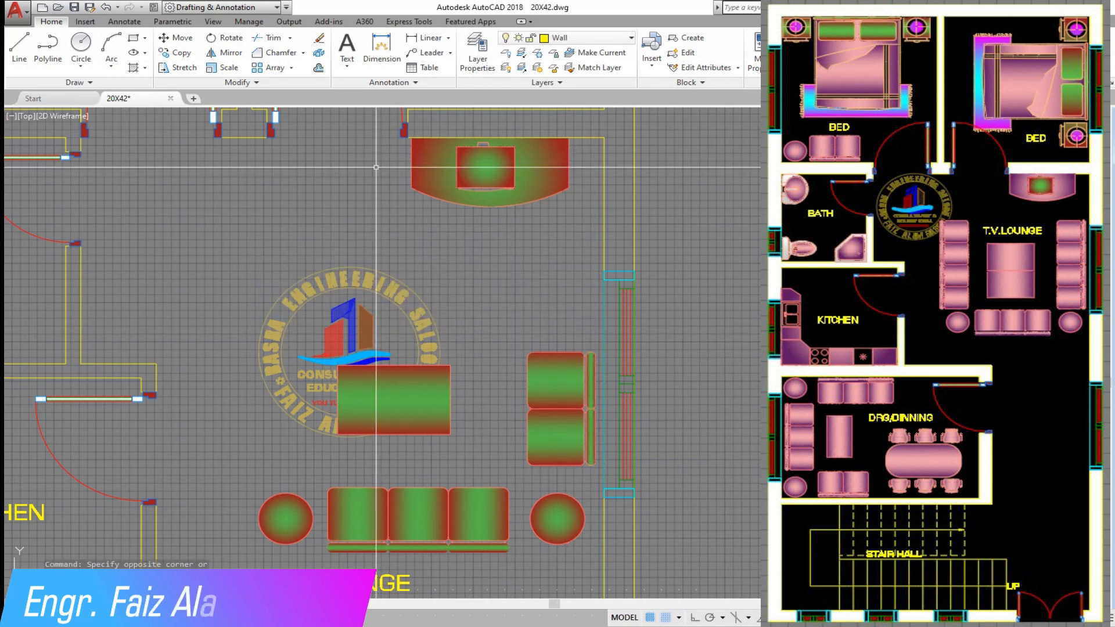
Step: Copy the two-seat sofa by the lounge window directly above itself to form a continuous four-seat row
scroll(560, 415, "up", 3)
left_click(649, 559)
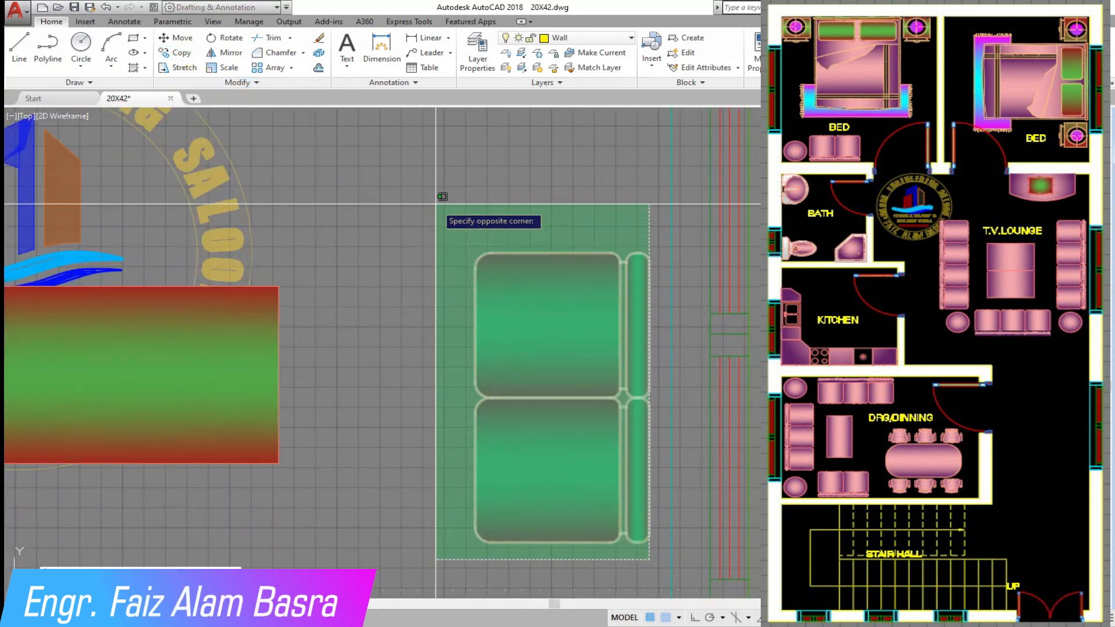
left_click(438, 201)
scroll(491, 320, "down", 4)
key("Return")
left_click(514, 418)
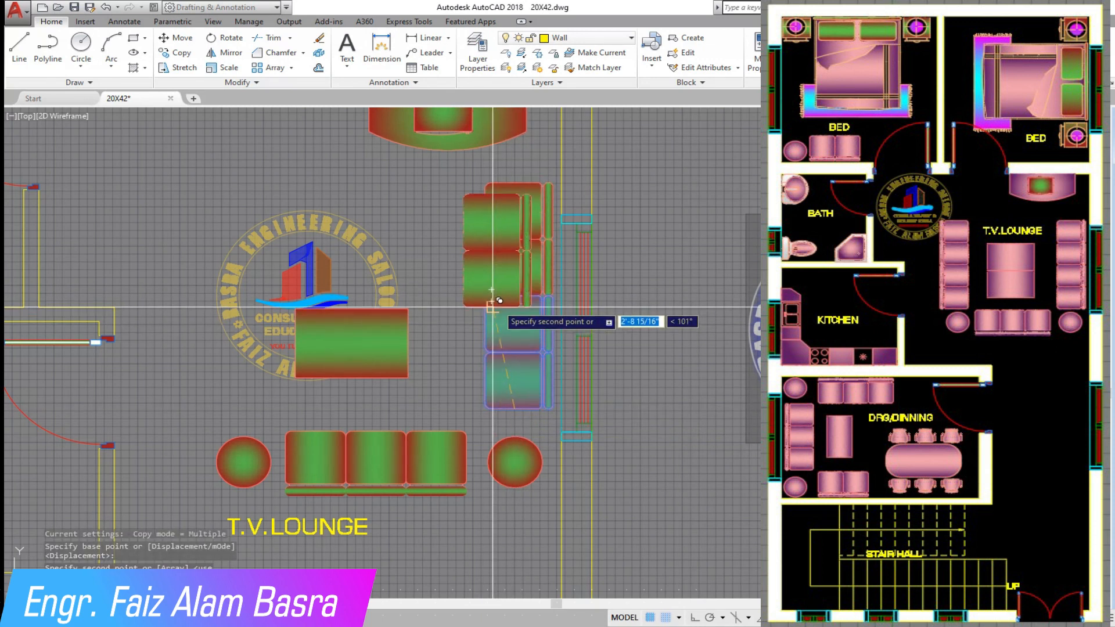
left_click(494, 298)
key("Return")
Step: Move the four-seat sofa row down about 6", close to the round side table below it
left_click(547, 416)
left_click(498, 288)
key("Return")
left_click(668, 182)
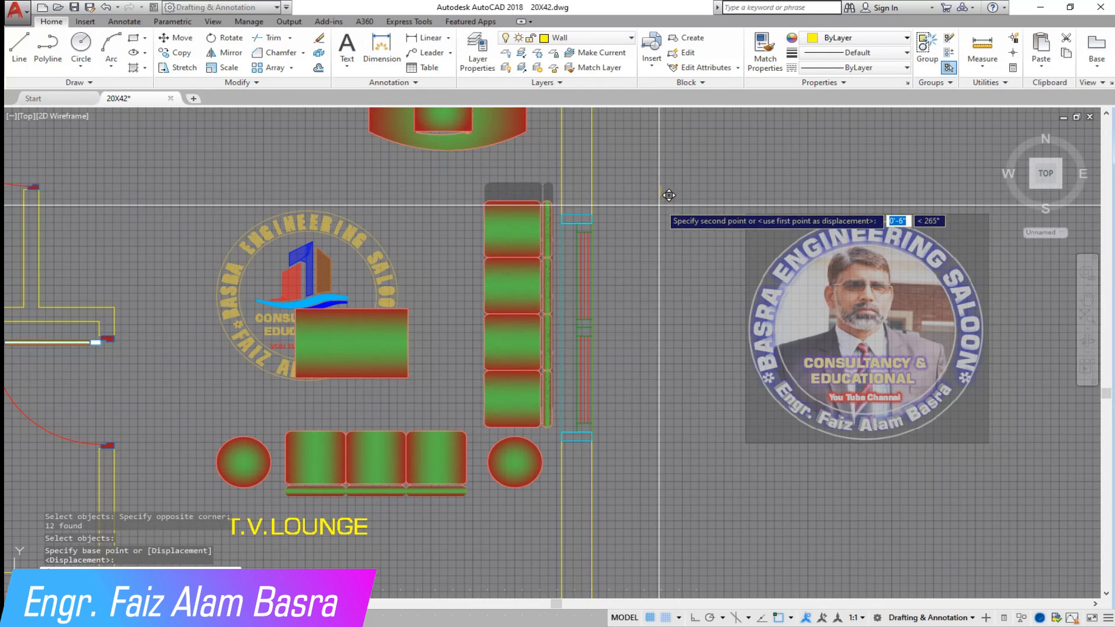
left_click(660, 204)
Step: Rotate the lounge's coffee table 90° clockwise about the midpoint of its right edge
scroll(721, 260, "down", 2)
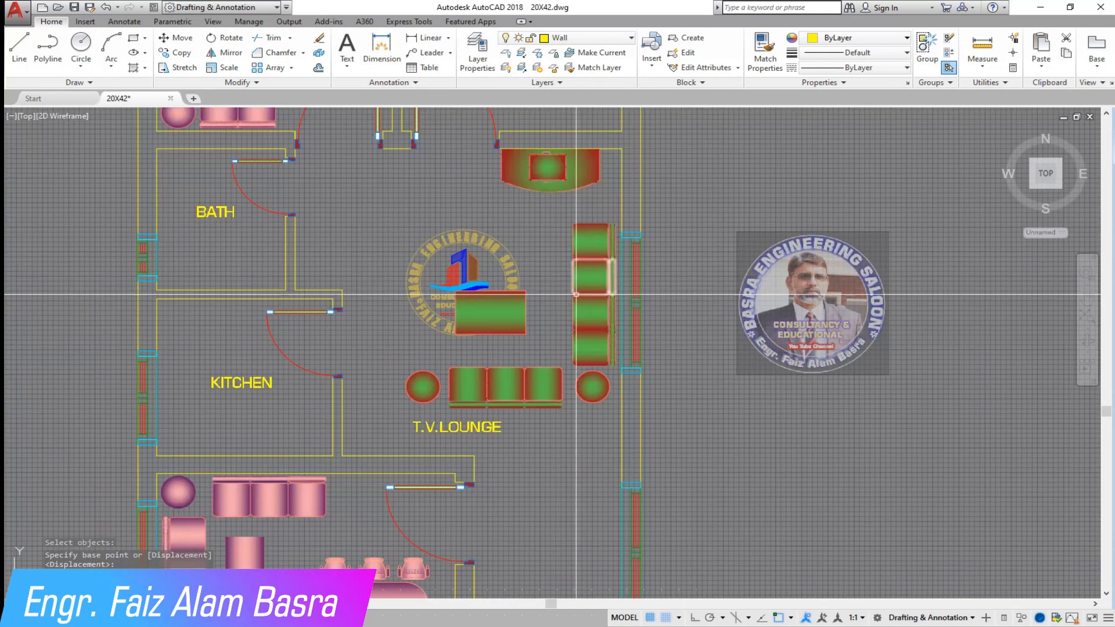
scroll(472, 306, "up", 2)
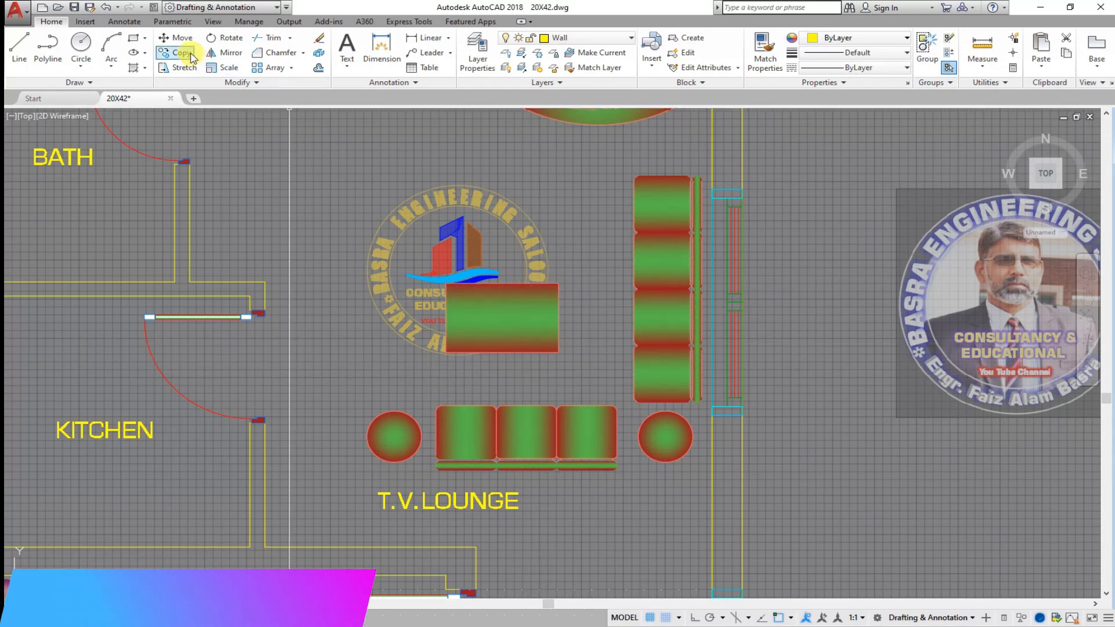
left_click(590, 374)
left_click(553, 333)
key("Return")
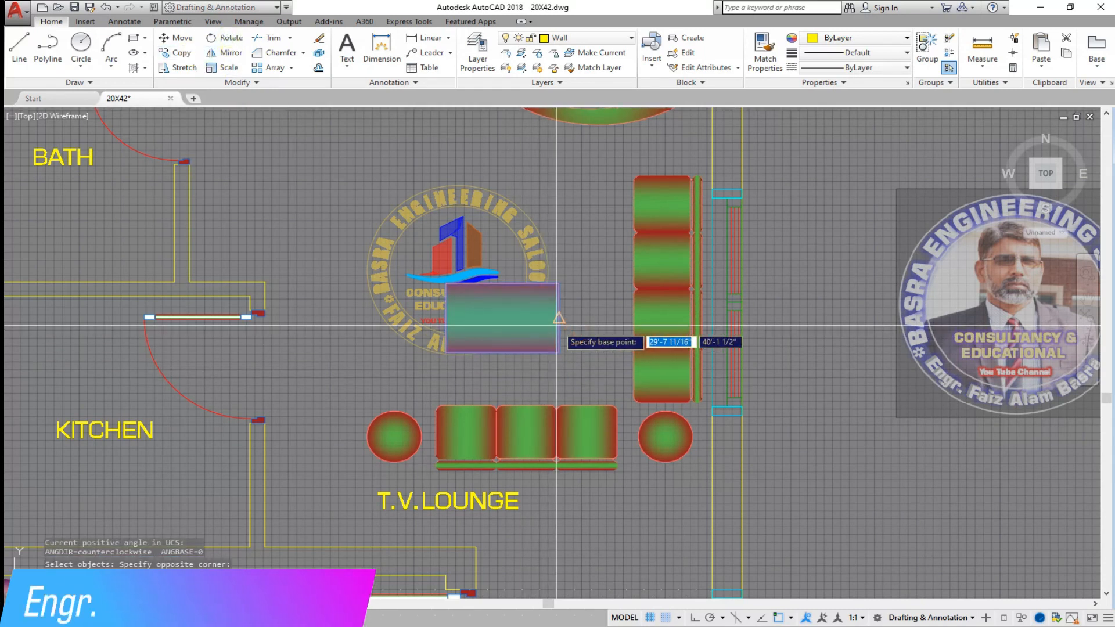
left_click(559, 318)
key("Return")
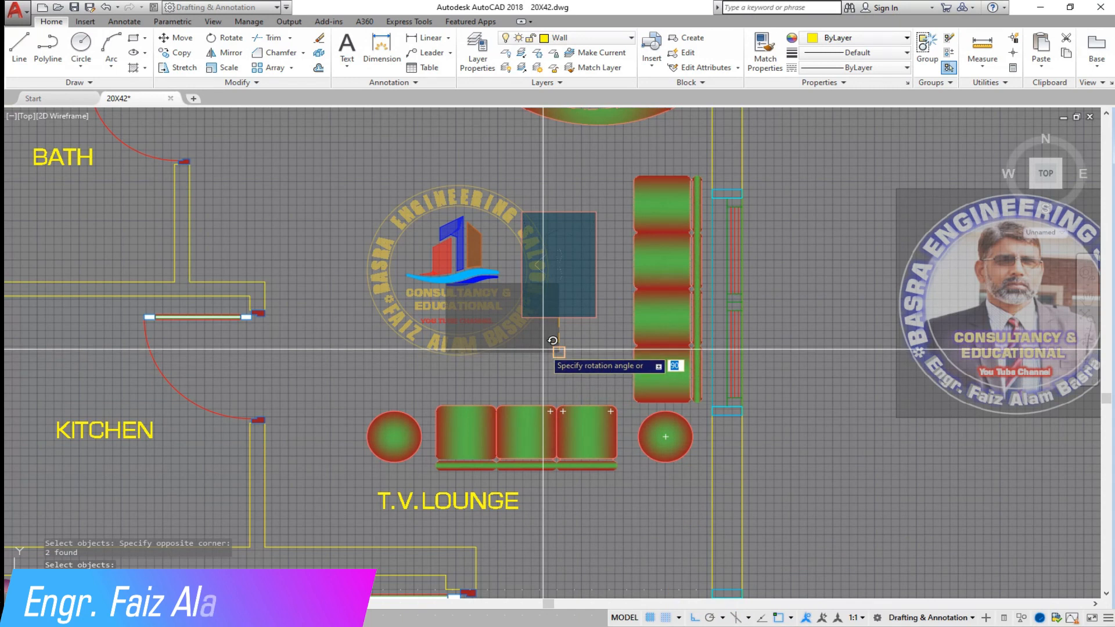
Step: Move the coffee table and the overlapping round logo straight down about 1'-6 1/2"
left_click(585, 342)
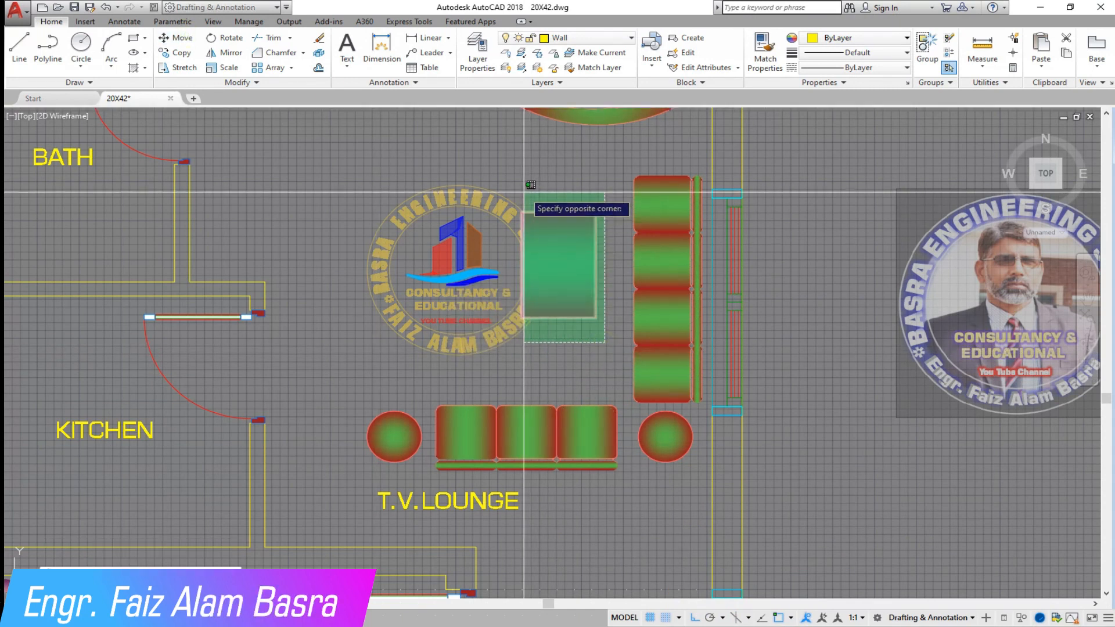
left_click(512, 180)
key("Return")
left_click(346, 136)
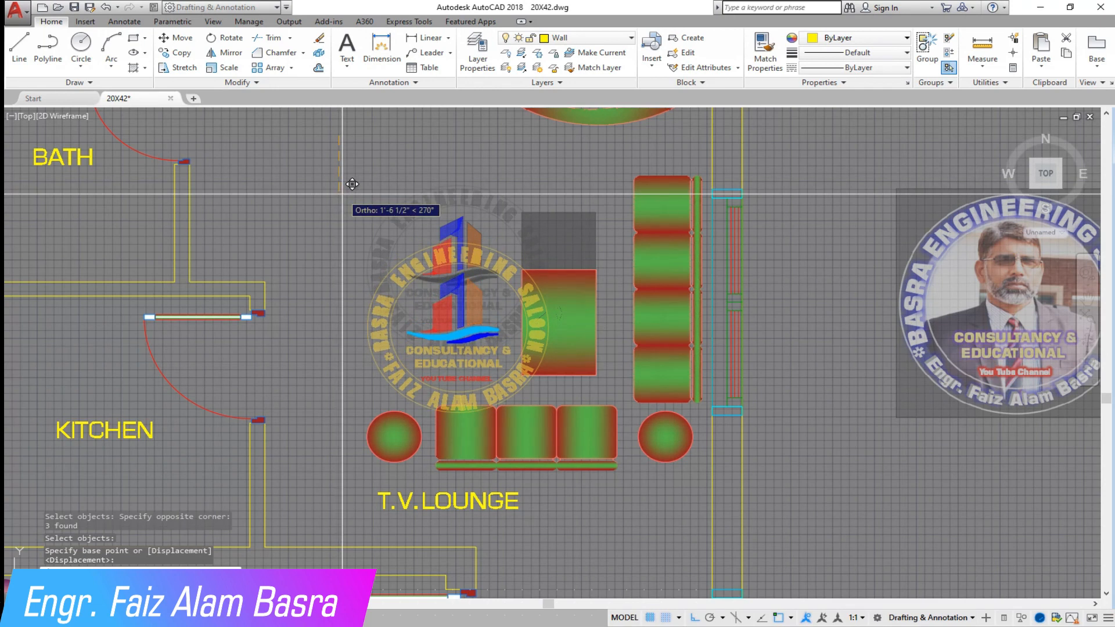
left_click(368, 192)
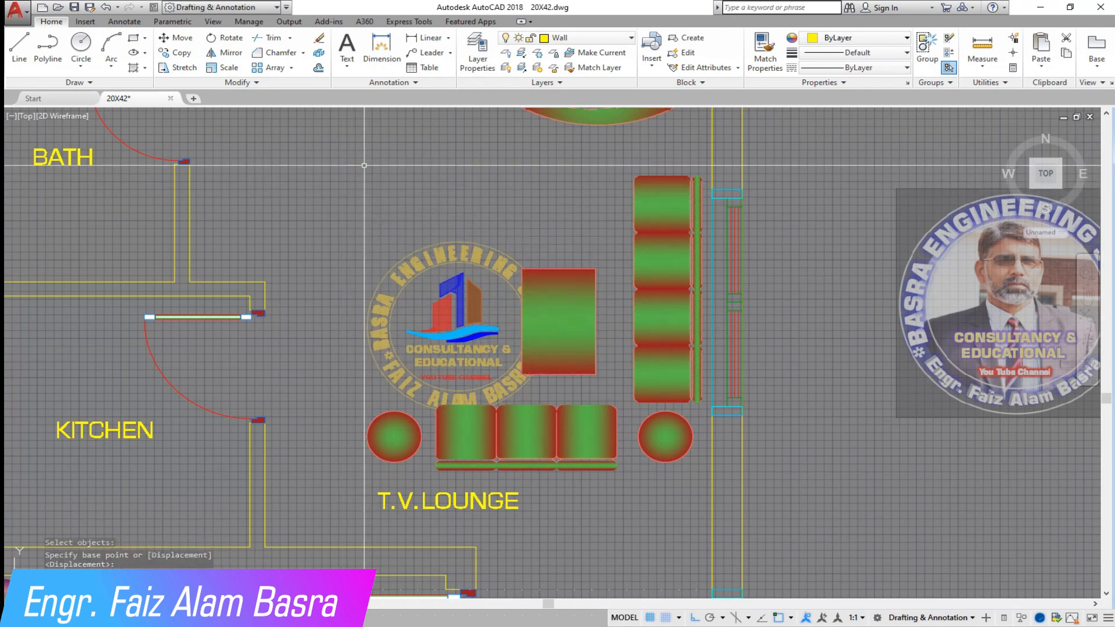
Step: Move the round logo horizontally out of the T.V. lounge, over the wall between bath and kitchen
left_click(187, 42)
left_click(424, 311)
left_click(390, 347)
key("Return")
left_click(499, 217)
left_click(217, 215)
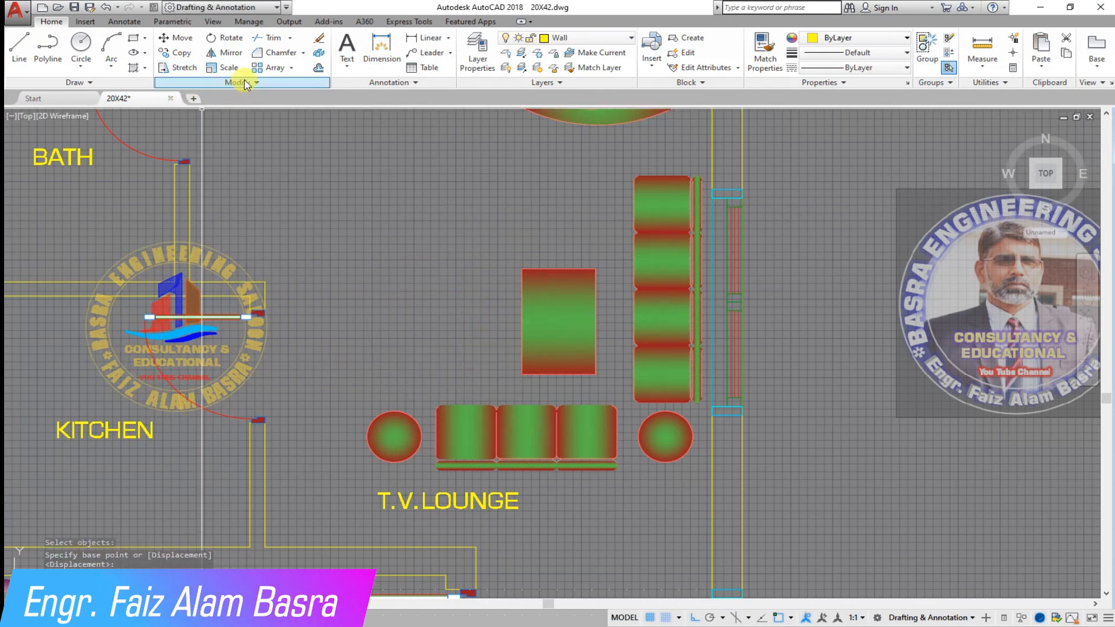
Step: Mirror the four-seat sofa row about a vertical line through the three-seat sofa's midpoint, keeping the source objects
left_click(613, 163)
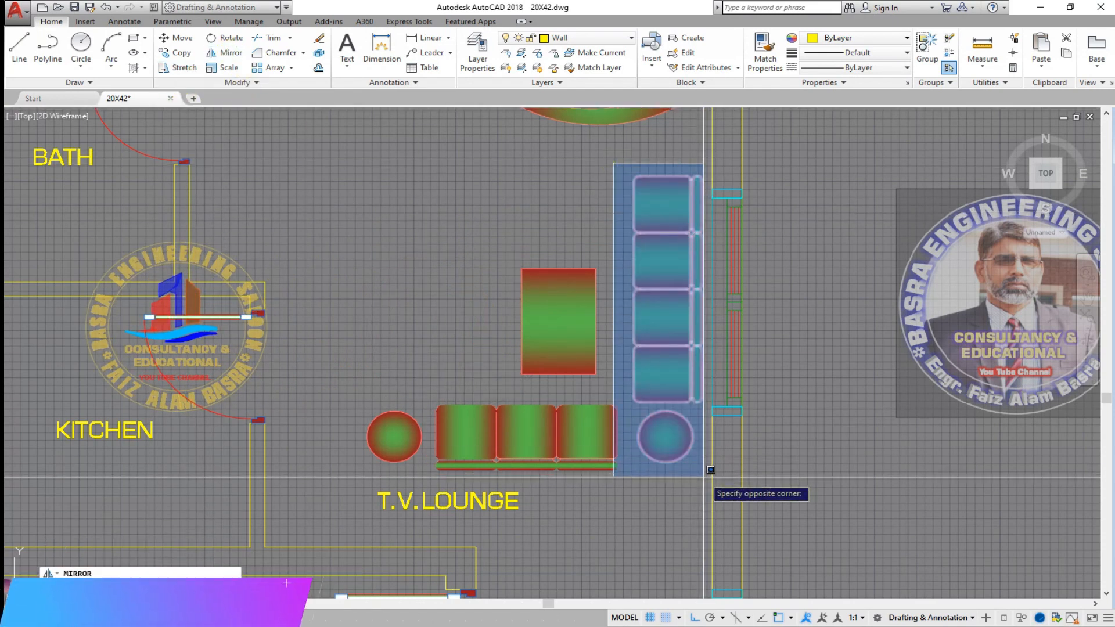
scroll(704, 410, "up", 3)
left_click(708, 405)
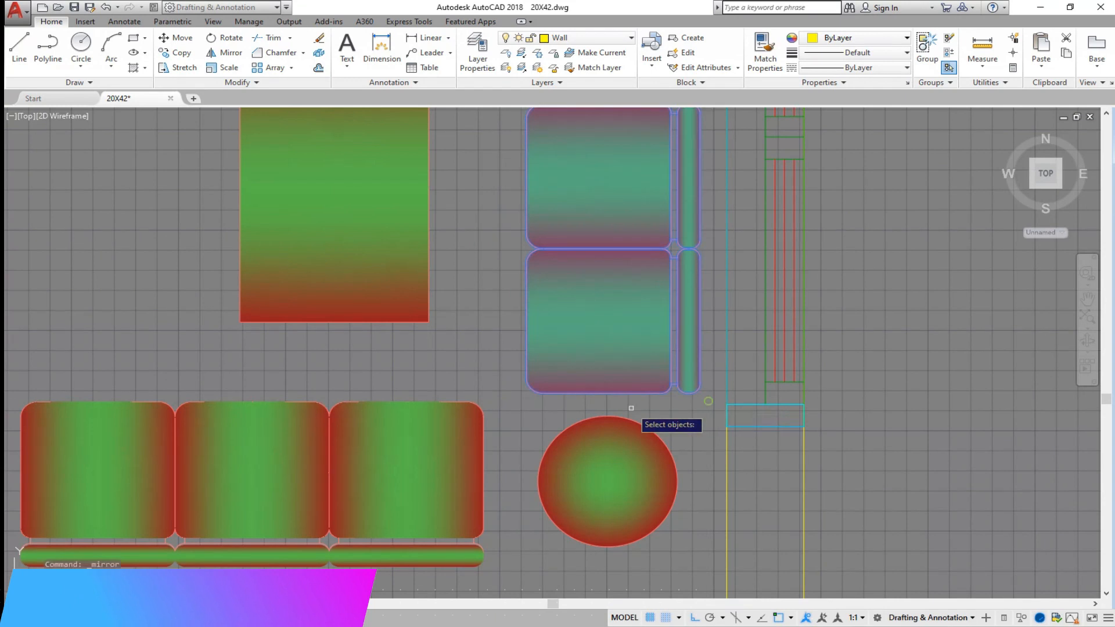
left_click(251, 378)
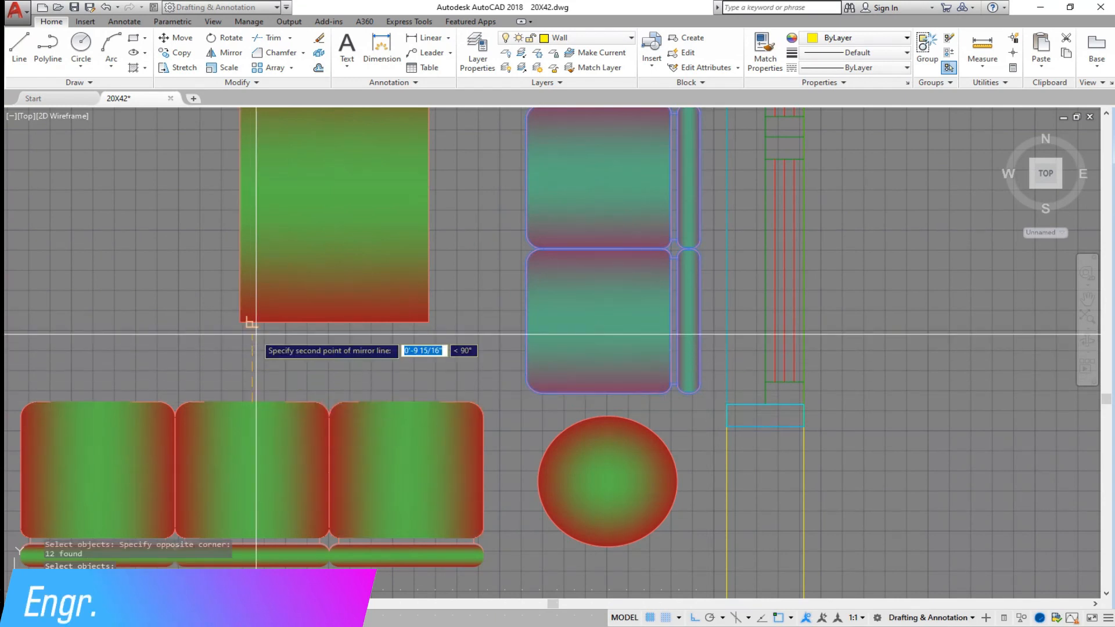
key("Return")
scroll(506, 330, "down", 4)
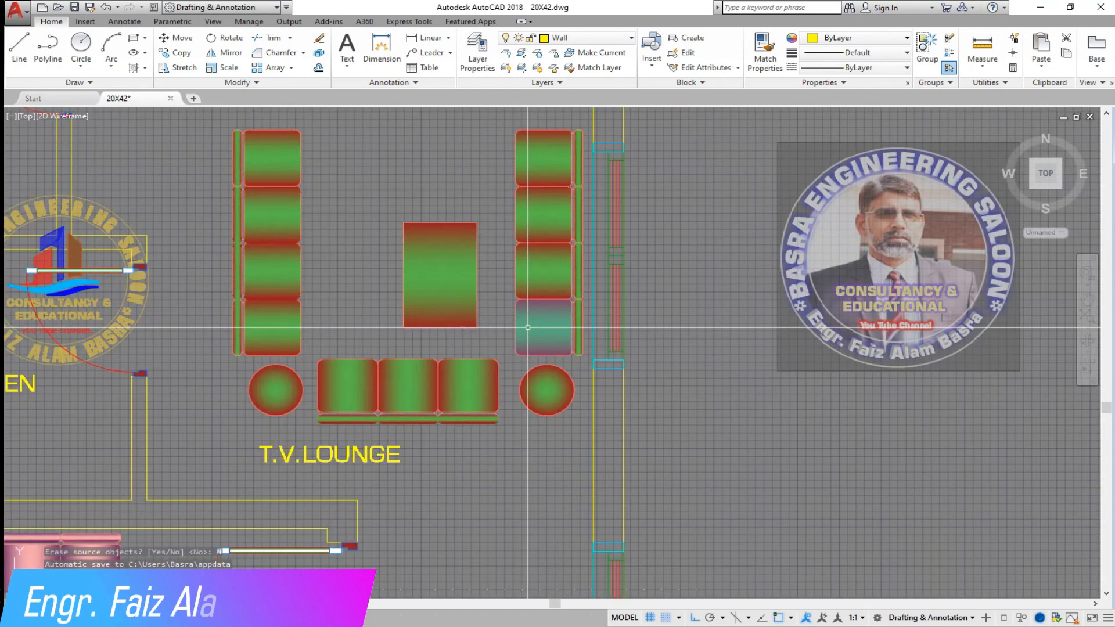
Step: Rotate the lounge's coffee table 90° counterclockwise about the midpoint of its left edge so it lies horizontally
scroll(382, 326, "down", 2)
scroll(310, 212, "up", 4)
scroll(310, 209, "down", 2)
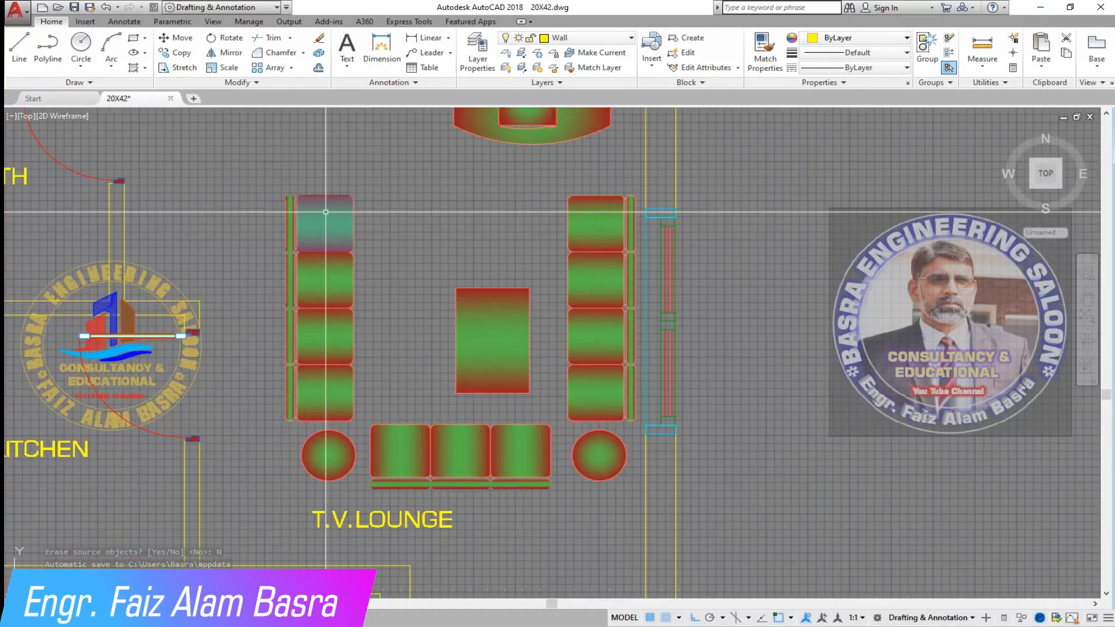
left_click(230, 39)
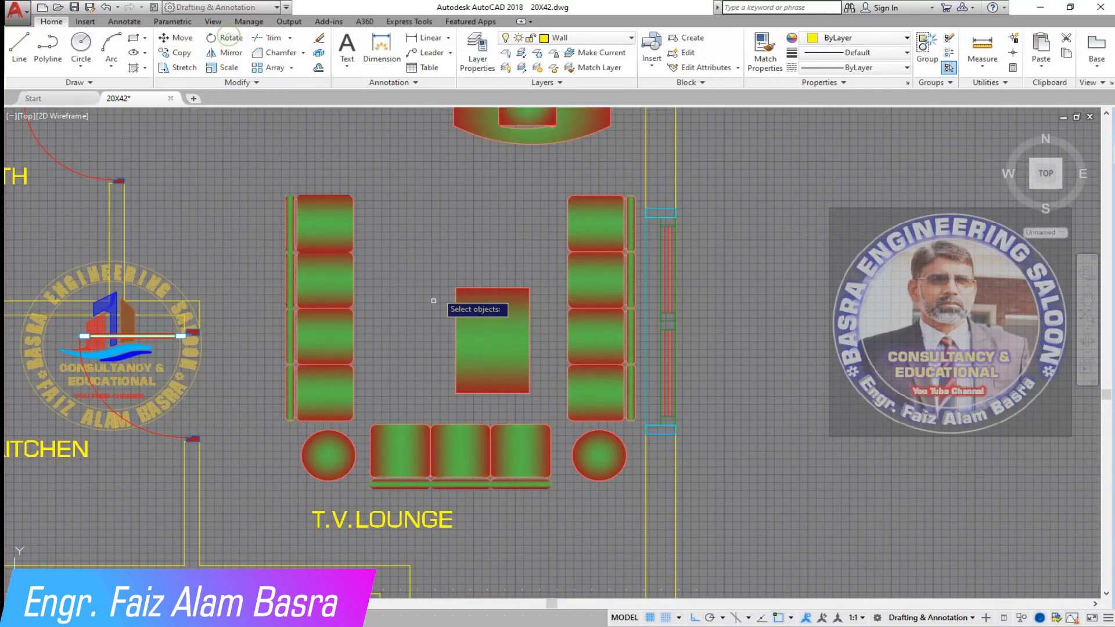
scroll(457, 328, "up", 4)
left_click(459, 327)
left_click(667, 515)
left_click(399, 152)
key("Return")
left_click(448, 370)
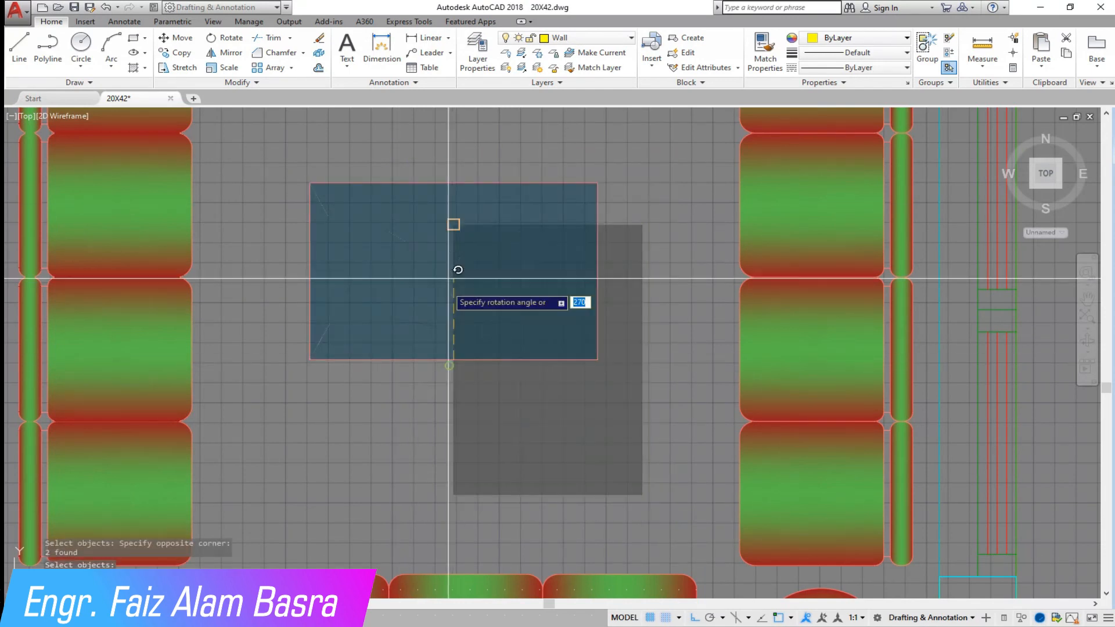
left_click(453, 224)
Step: Move the coffee table straight down about 1'-4 1/2" towards the three-seat sofa
left_click(181, 39)
left_click(642, 386)
left_click(293, 237)
key("Return")
left_click(264, 151)
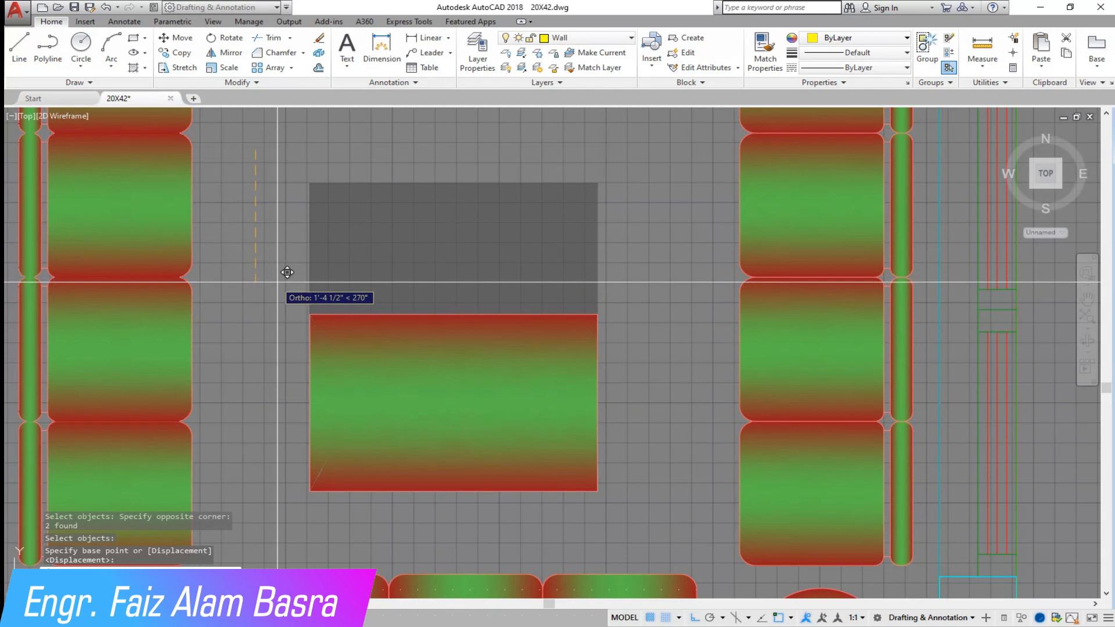
left_click(276, 282)
Step: Copy the coffee table straight up from its bottom-left corner to its top-left corner, stacking the two tables edge to edge
left_click(174, 52)
left_click(631, 516)
left_click(274, 249)
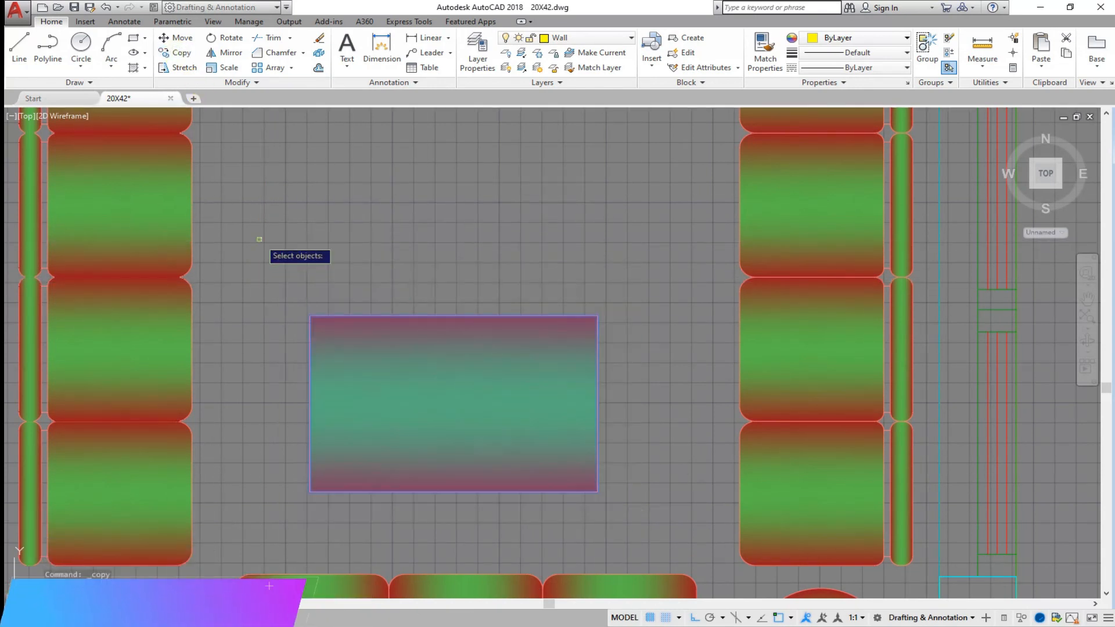
key("Return")
left_click(308, 491)
left_click(308, 370)
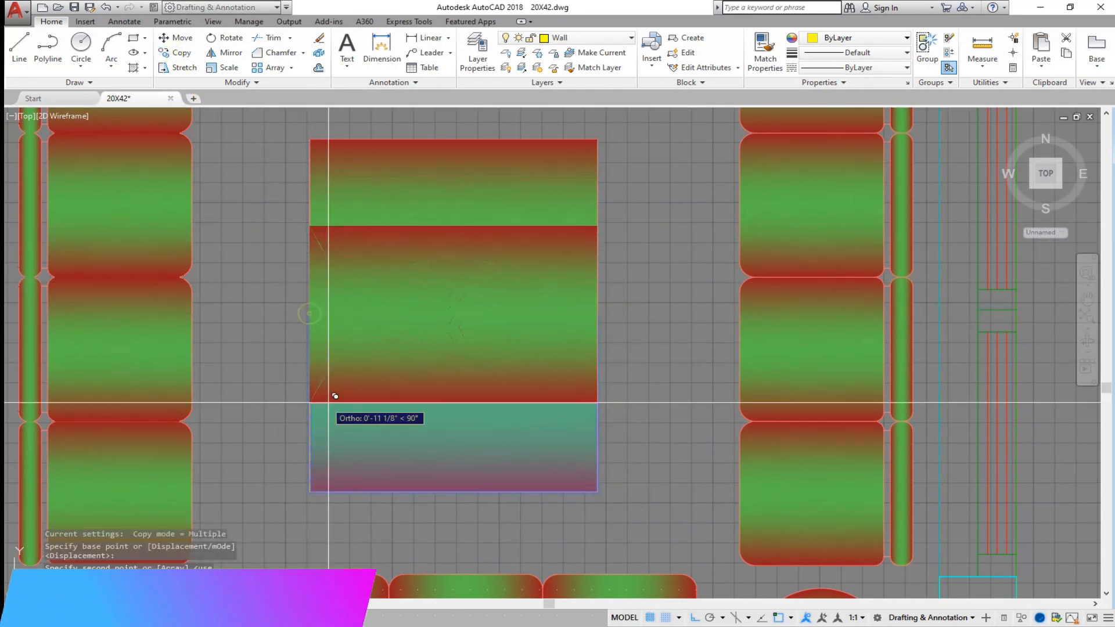
scroll(416, 475, "down", 4)
scroll(383, 476, "up", 2)
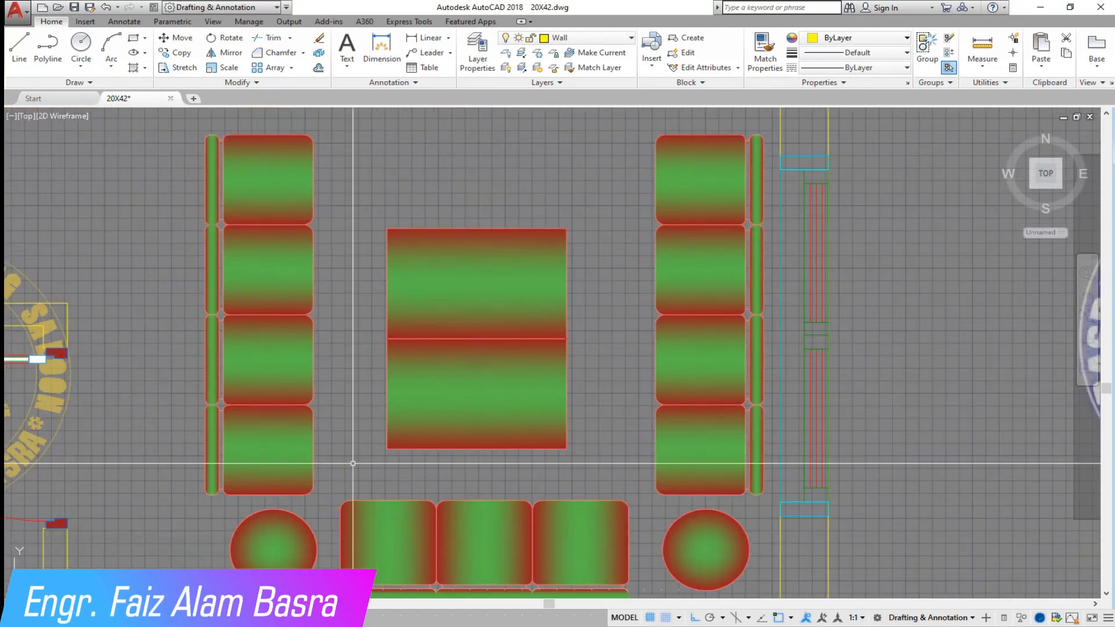
scroll(349, 472, "down", 2)
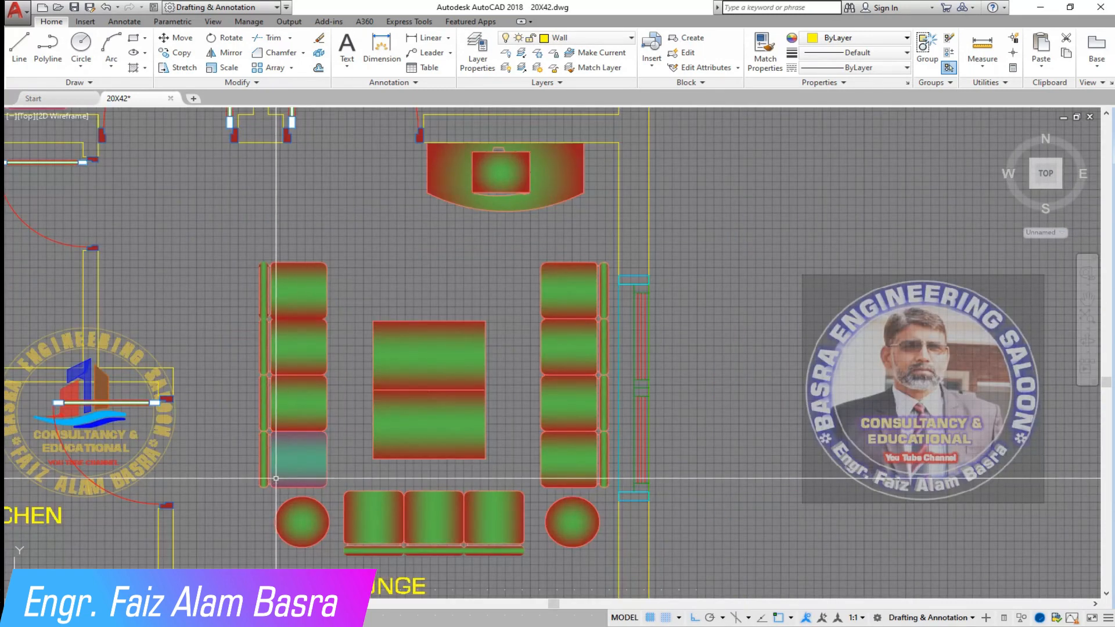
Step: Move the round logo from the kitchen door diagonally up into the passage between the bath and the T.V. lounge
scroll(382, 416, "up", 2)
scroll(640, 291, "down", 4)
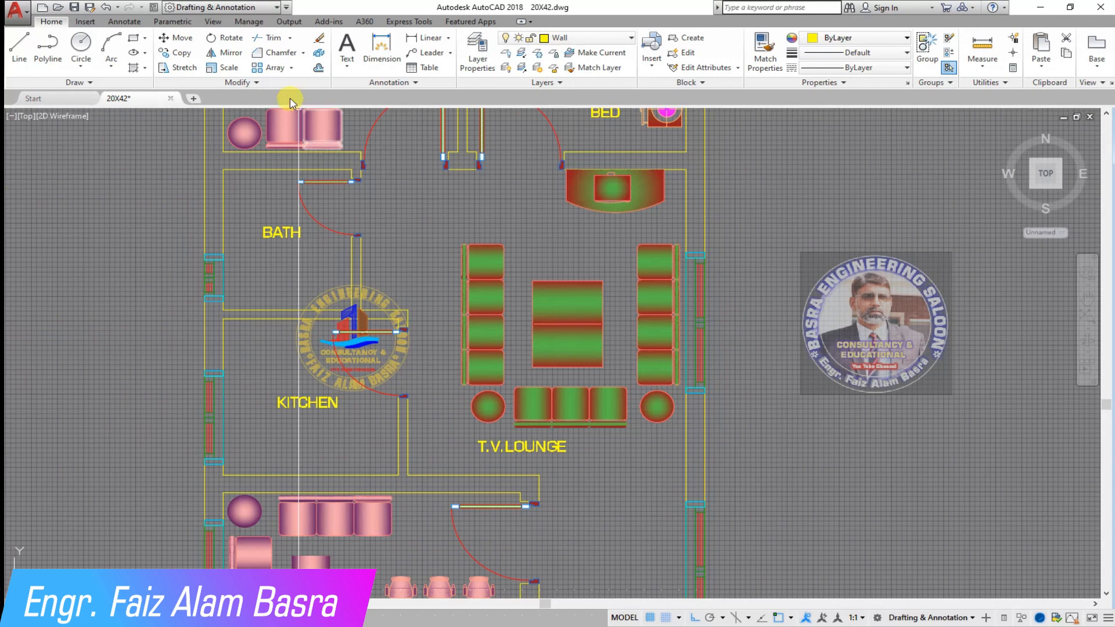
left_click(181, 39)
scroll(408, 331, "up", 4)
left_click(363, 384)
key("Return")
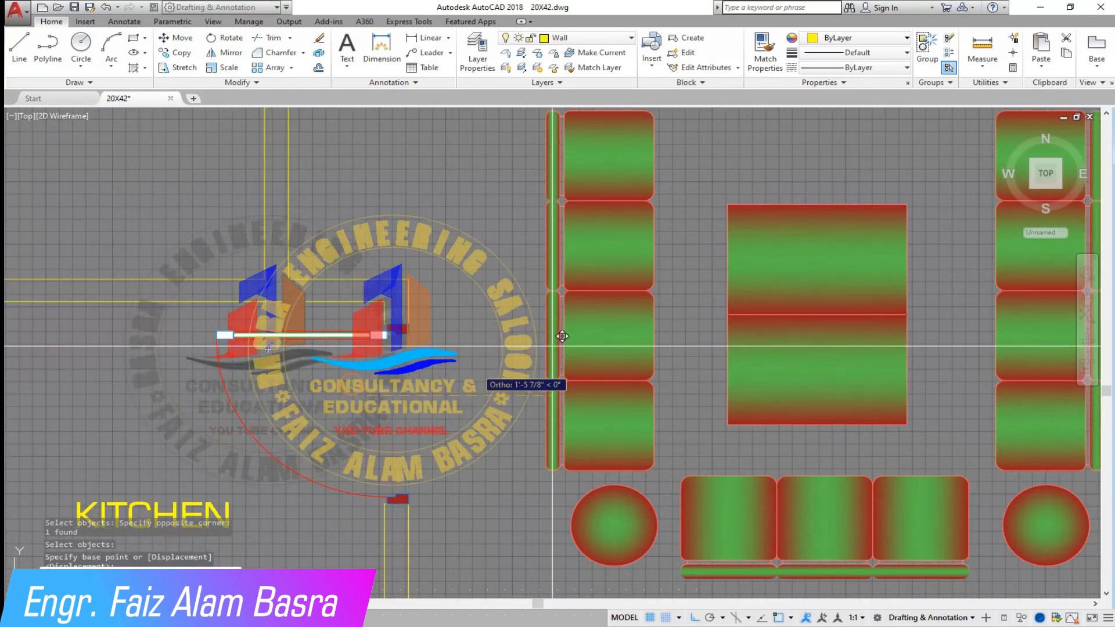
scroll(465, 452, "down", 6)
left_click(473, 442)
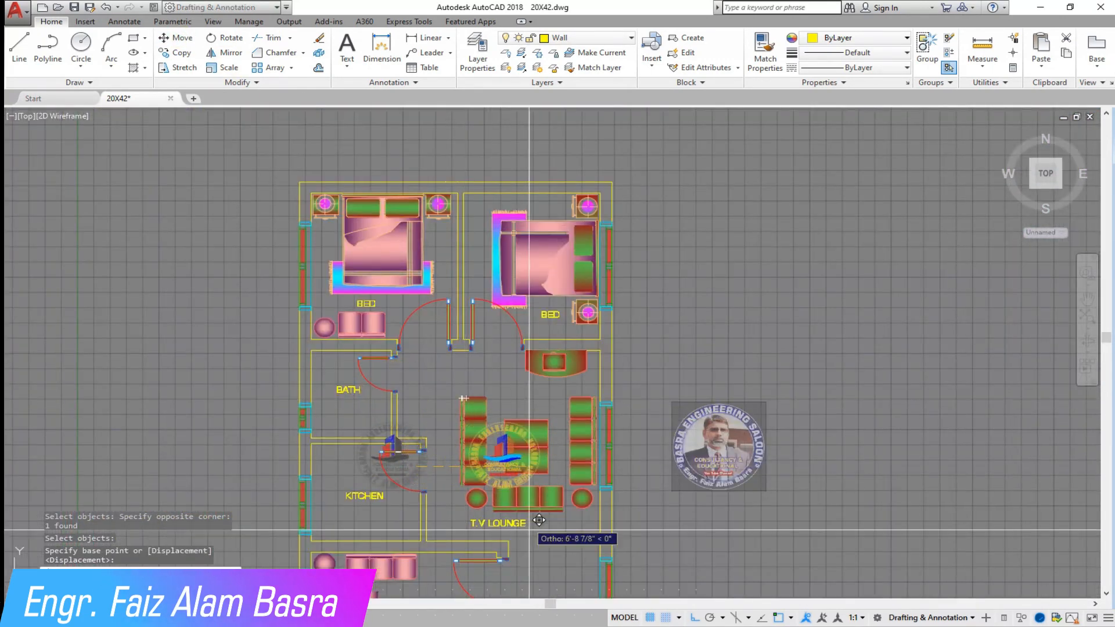
scroll(526, 387, "up", 6)
scroll(520, 394, "down", 3)
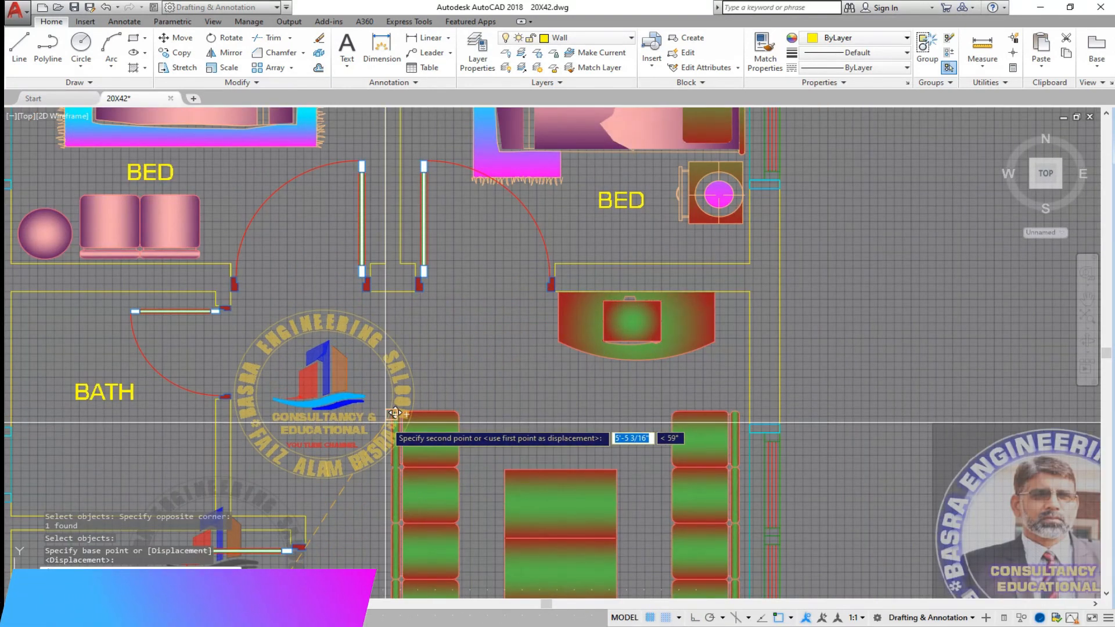
left_click(411, 428)
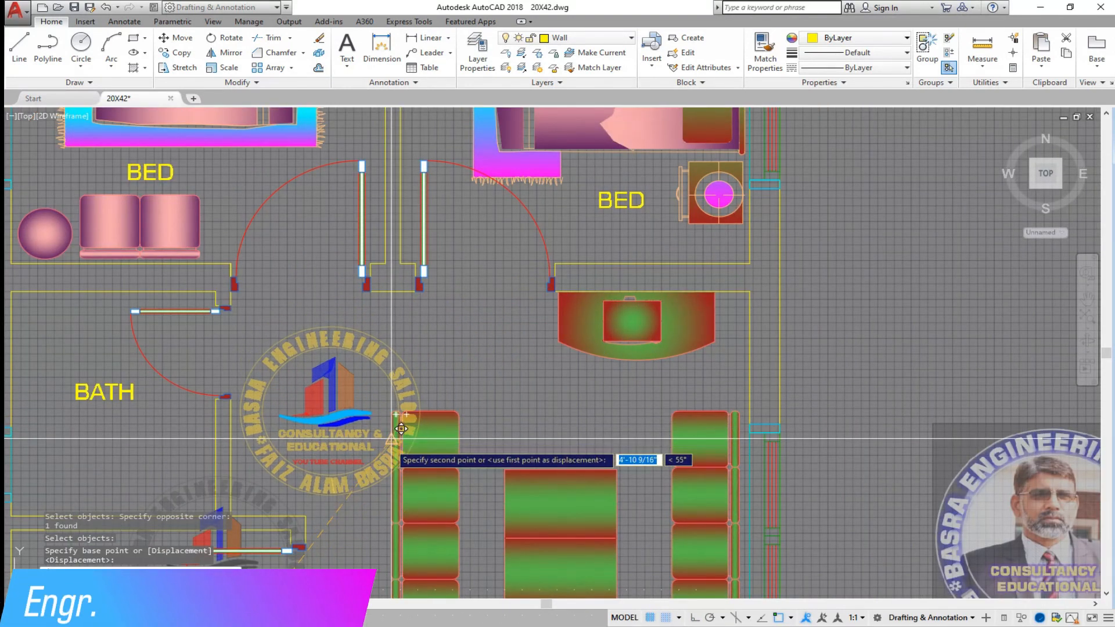
Step: Move the round logo again, placing it slightly higher in the passage, just below the bedroom doors
scroll(261, 409, "down", 4)
scroll(468, 304, "up", 4)
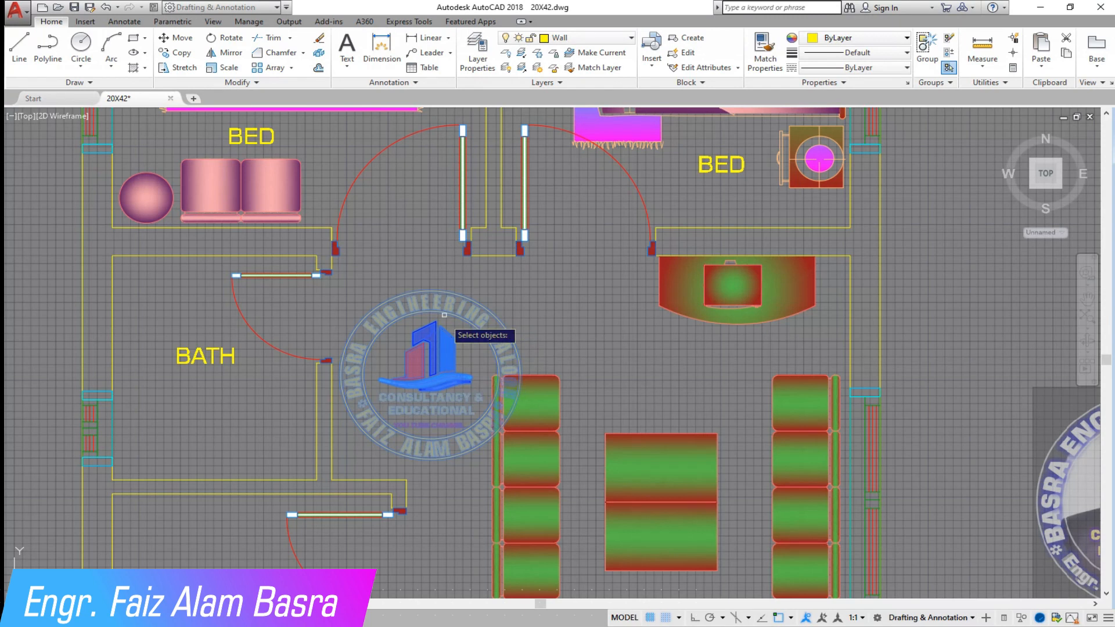
left_click(601, 338)
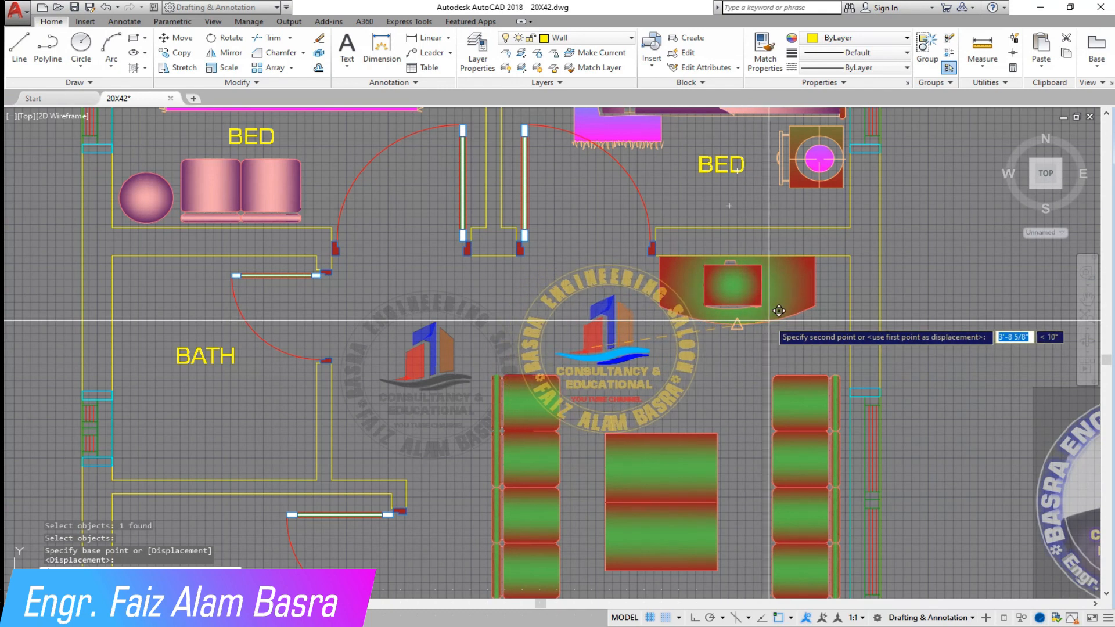
scroll(731, 296, "down", 3)
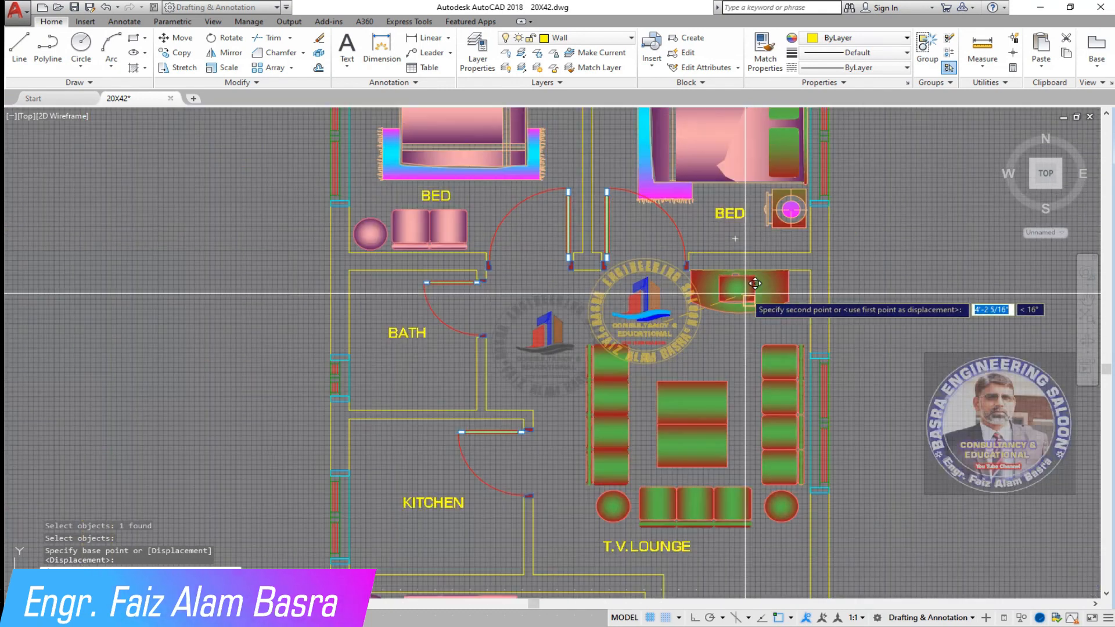
scroll(676, 325, "up", 3)
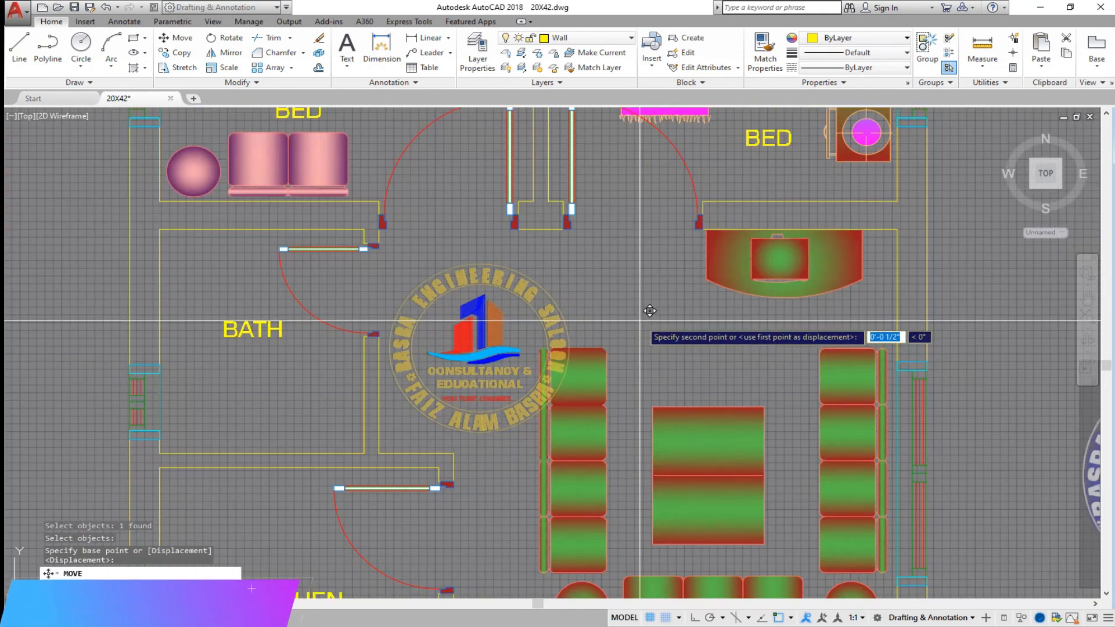
left_click(638, 285)
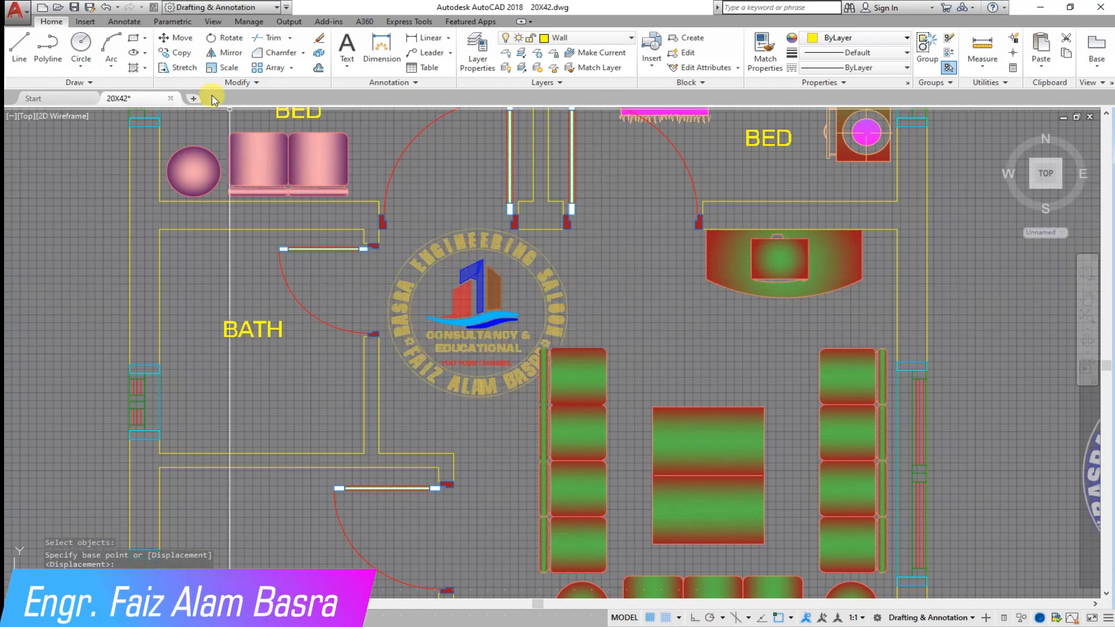
Step: Move the T.V.LOUNGE label into the gap between the TV unit and the coffee tables, and save the drawing
scroll(571, 276, "down", 2)
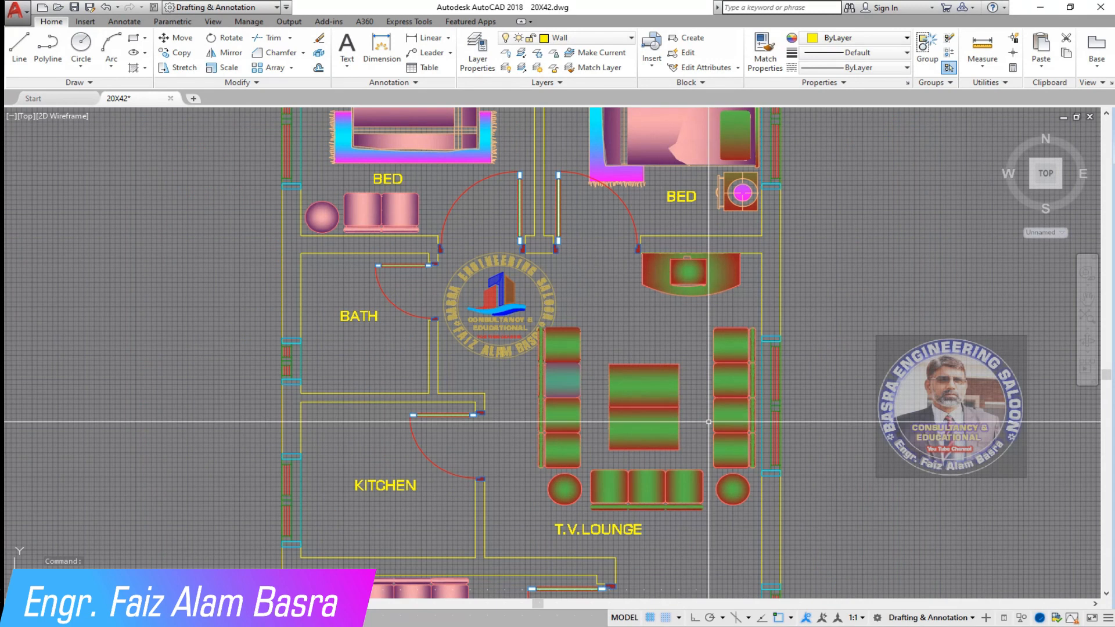
scroll(808, 354, "up", 2)
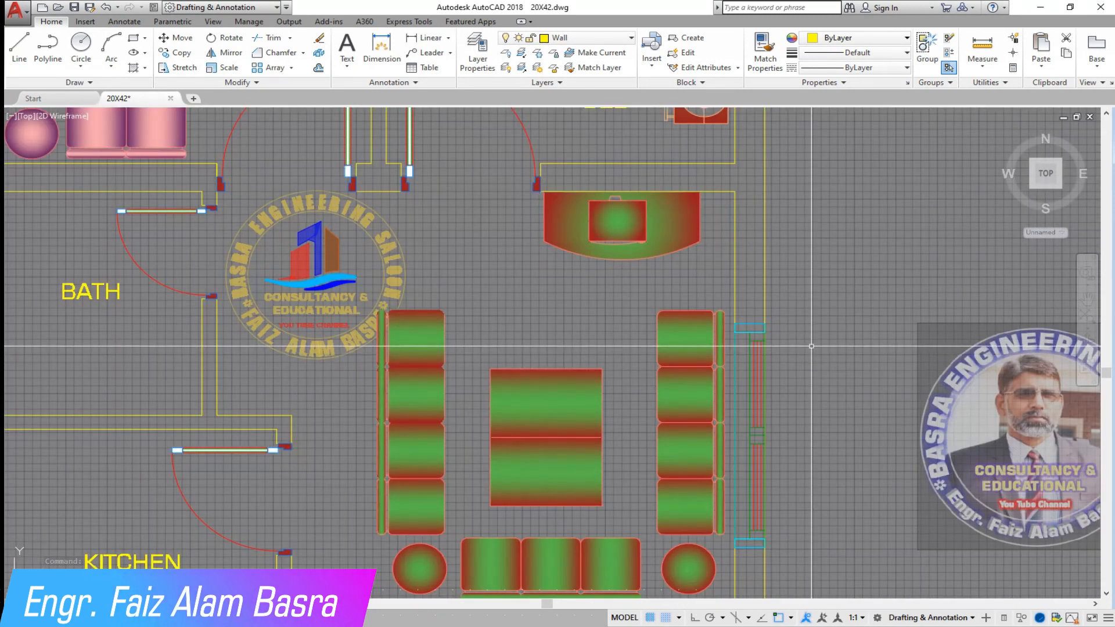
scroll(546, 377, "down", 4)
scroll(523, 425, "up", 4)
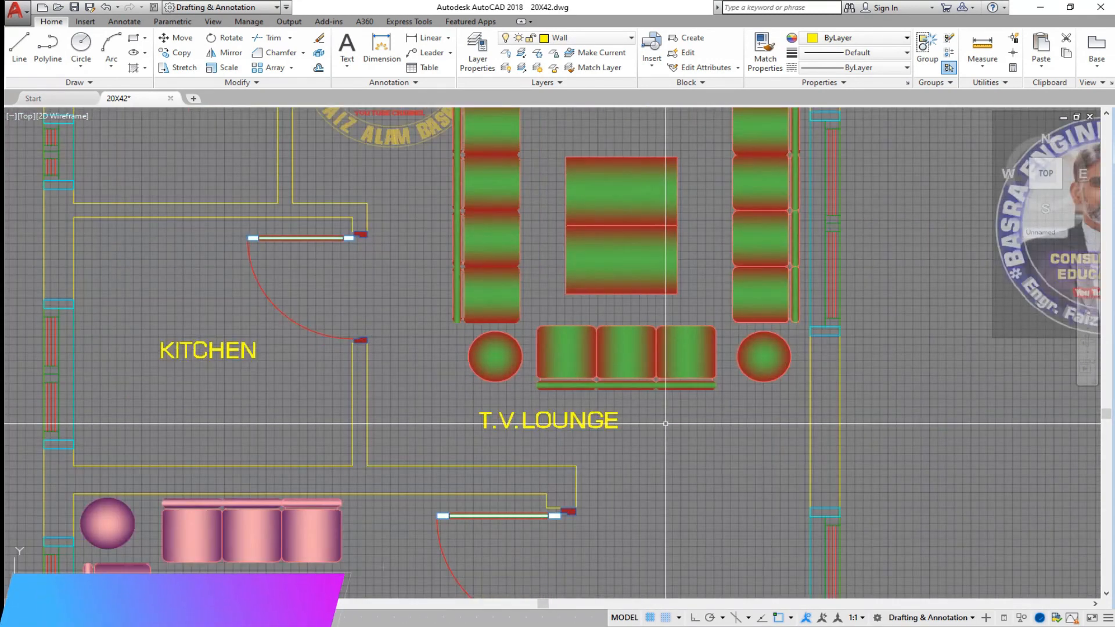
scroll(523, 425, "down", 2)
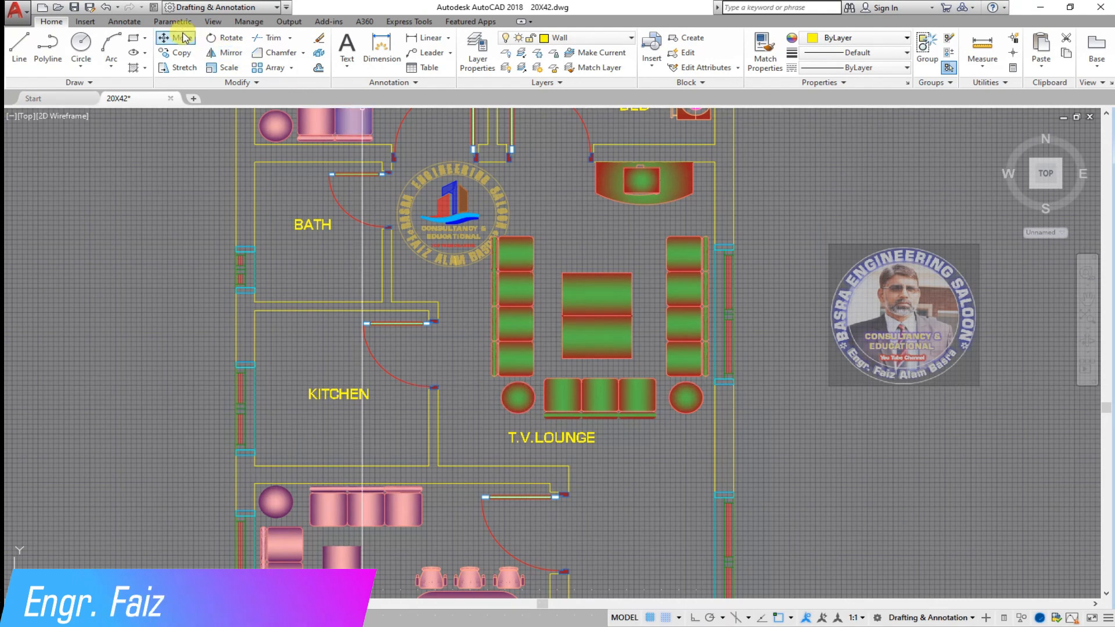
right_click(558, 433)
left_click(562, 434)
left_click(610, 253)
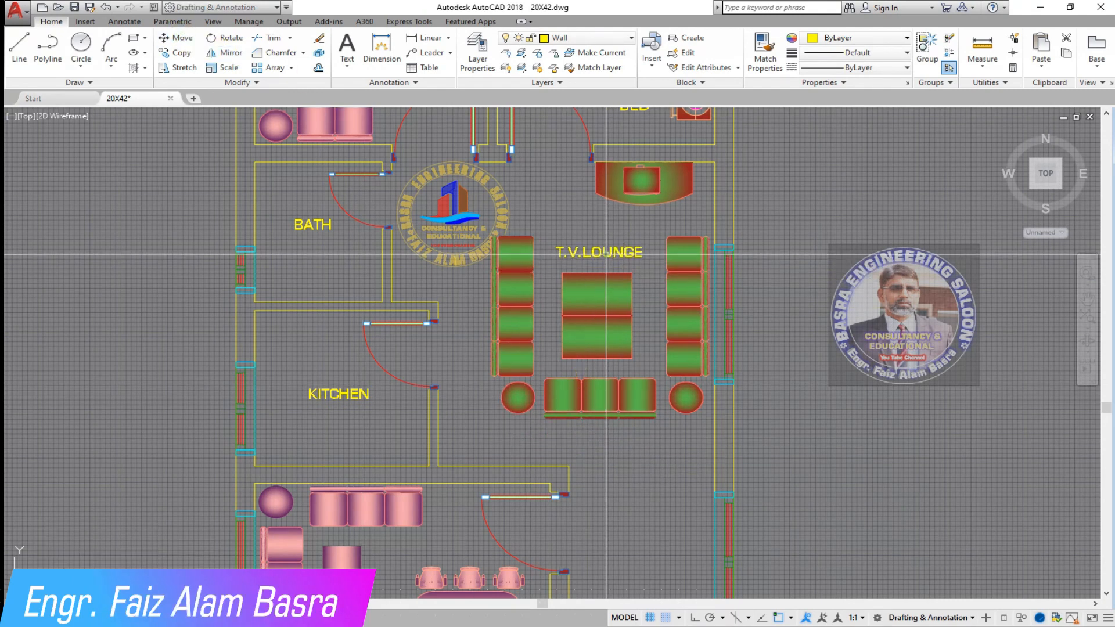
scroll(578, 238, "up", 2)
left_click(74, 7)
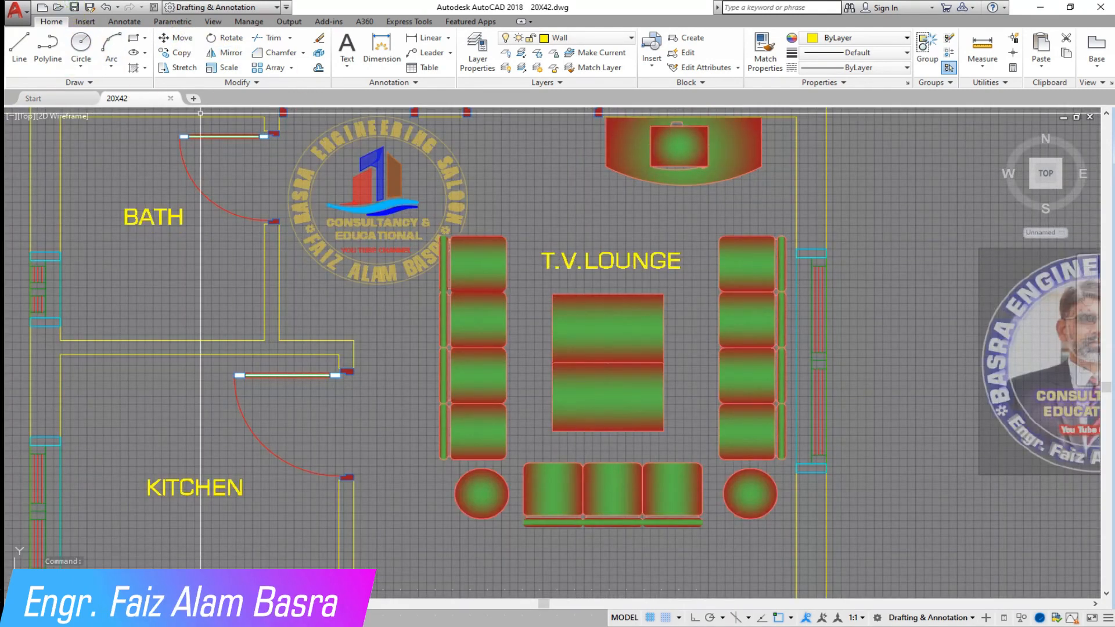
Step: Match the pink gradient of the table in the room below the kitchen onto both lounge coffee tables
left_click(749, 63)
scroll(521, 232, "down", 2)
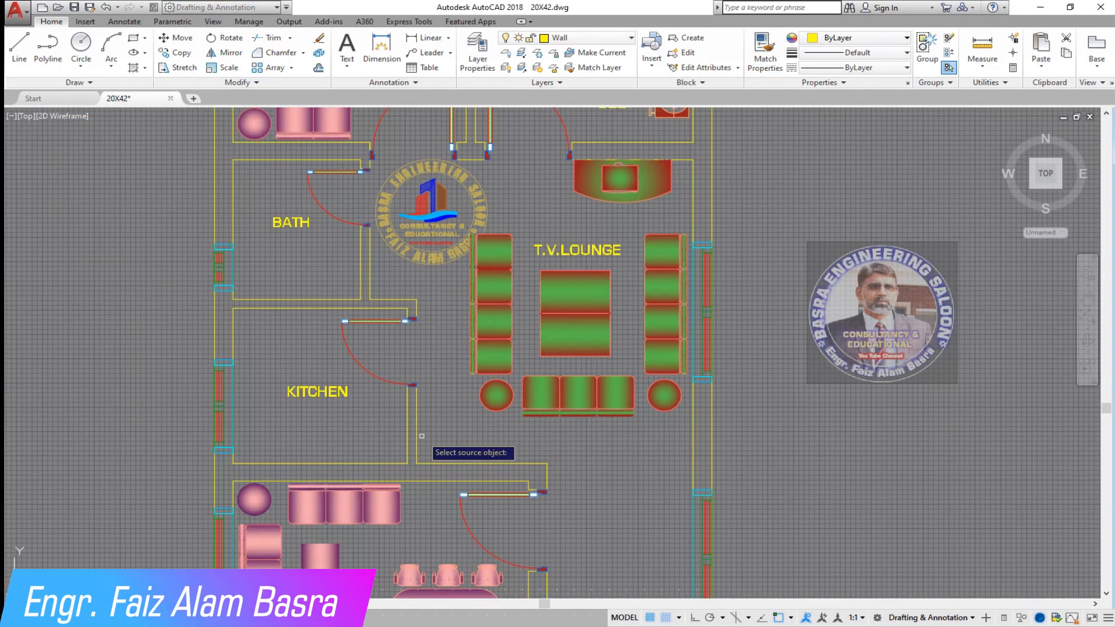
left_click(319, 579)
left_click(562, 345)
left_click(575, 300)
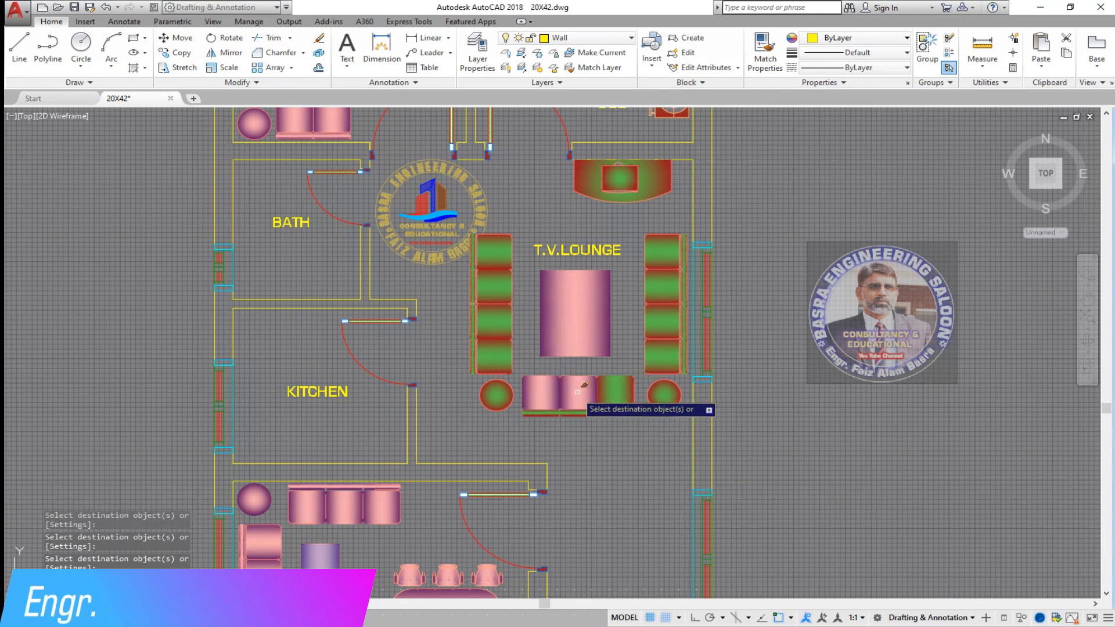
Step: Apply the same matched pink gradient to the lounge's sofa seats, sofa backs and two round side tables
scroll(488, 337, "up", 3)
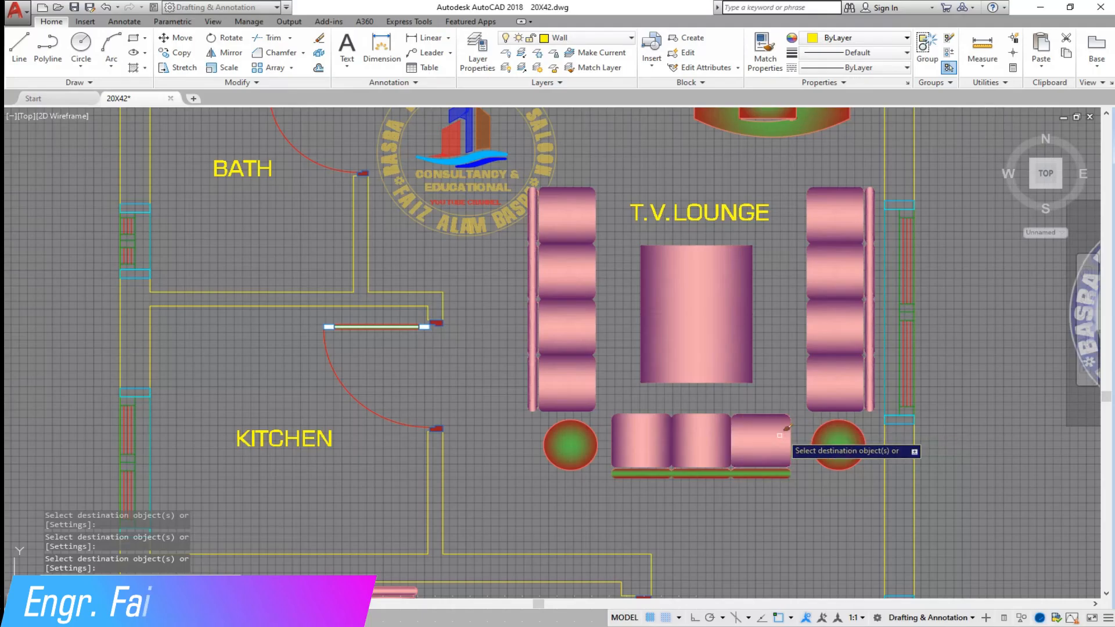
scroll(606, 479, "up", 5)
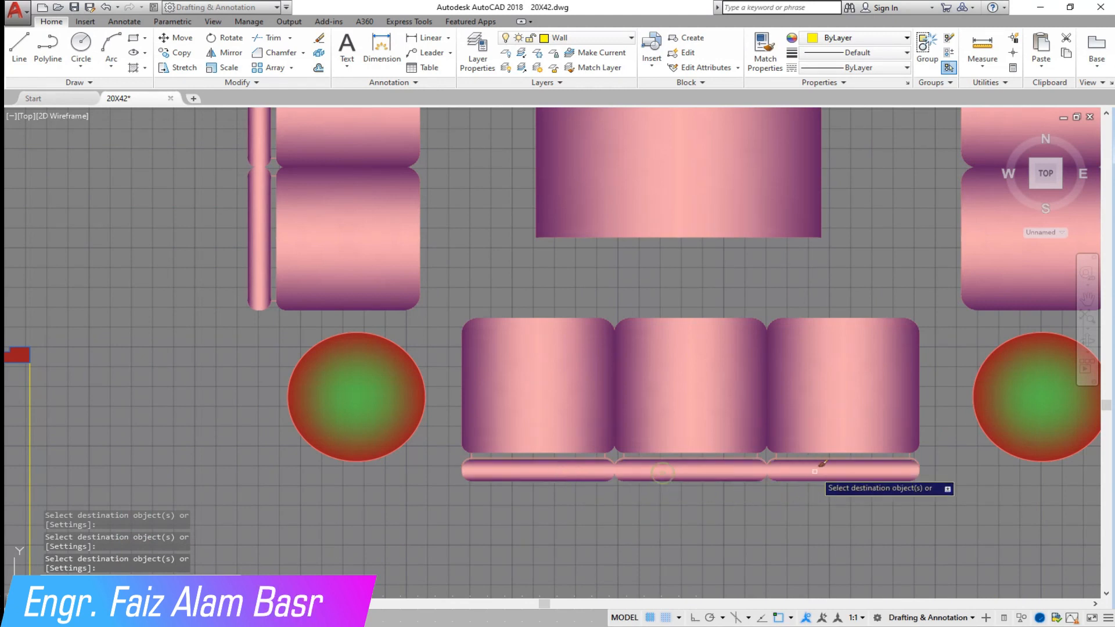
left_click(368, 386)
left_click(987, 378)
Step: Match the pink gradient onto the body of the TV unit and end the property matching
scroll(528, 410, "down", 5)
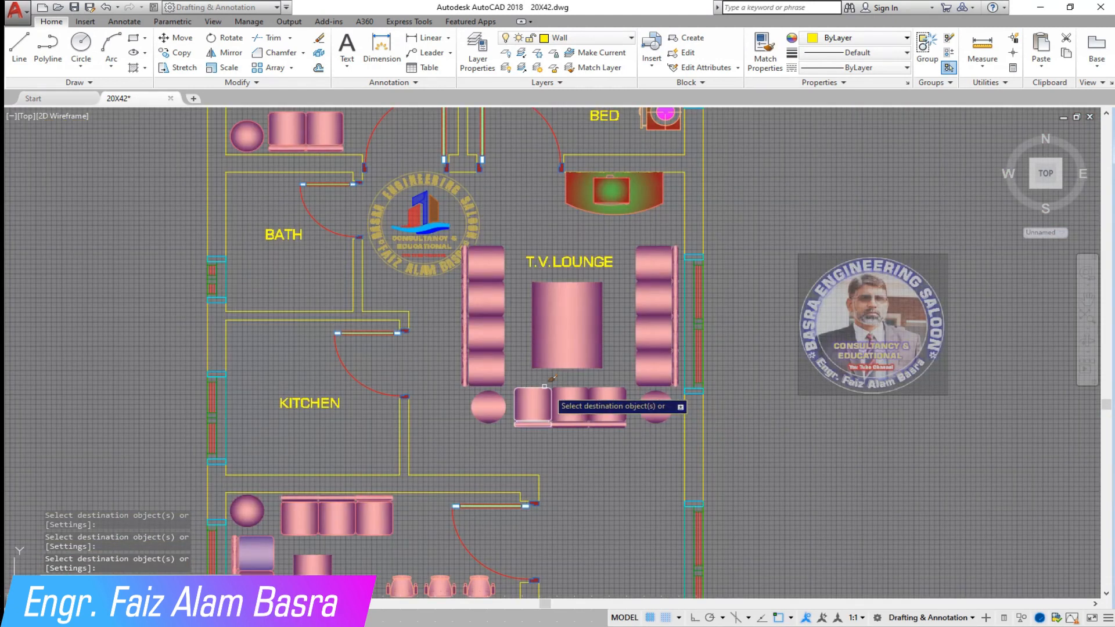
scroll(575, 184, "up", 4)
left_click(646, 198)
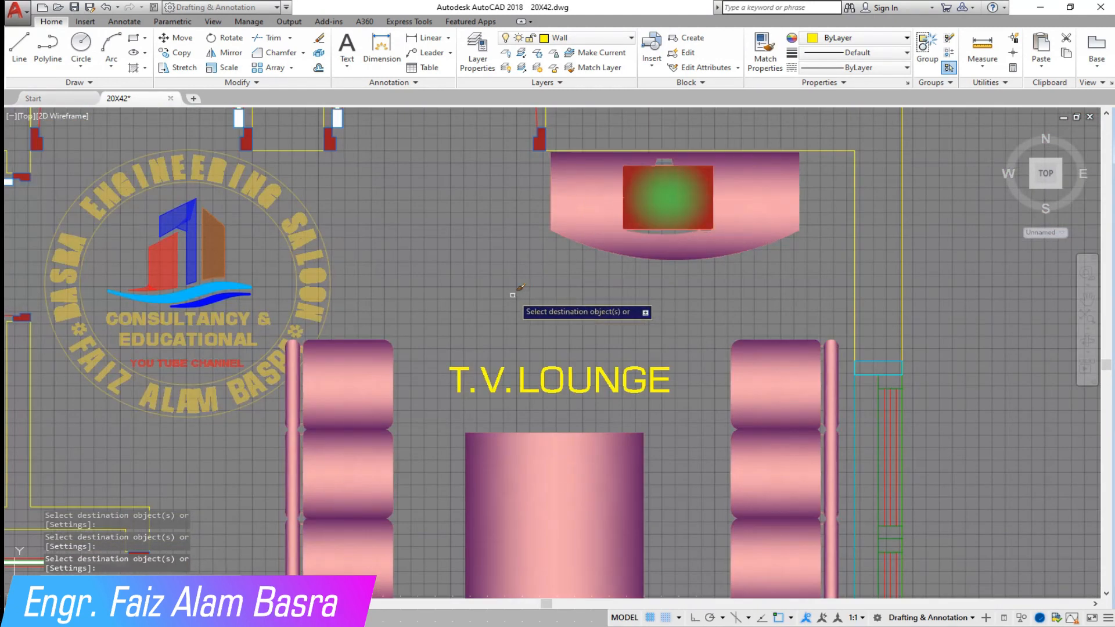
key("Return")
scroll(625, 293, "down", 2)
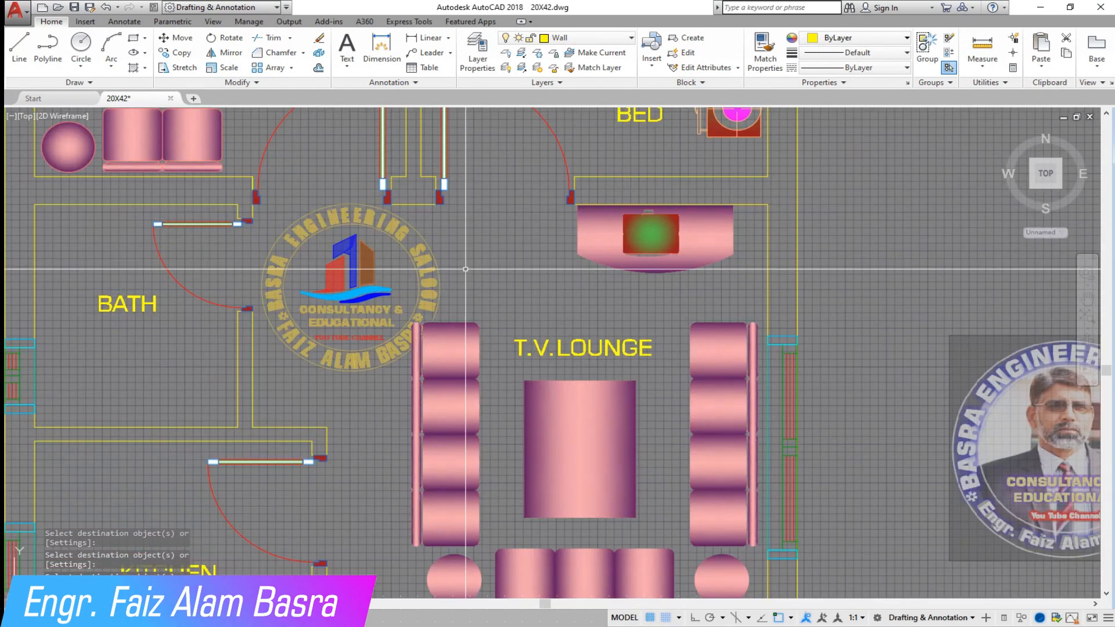
Step: Change the gradient pattern of the TV unit's fill in the T.V. lounge to GR_INVSPH
scroll(566, 359, "down", 2)
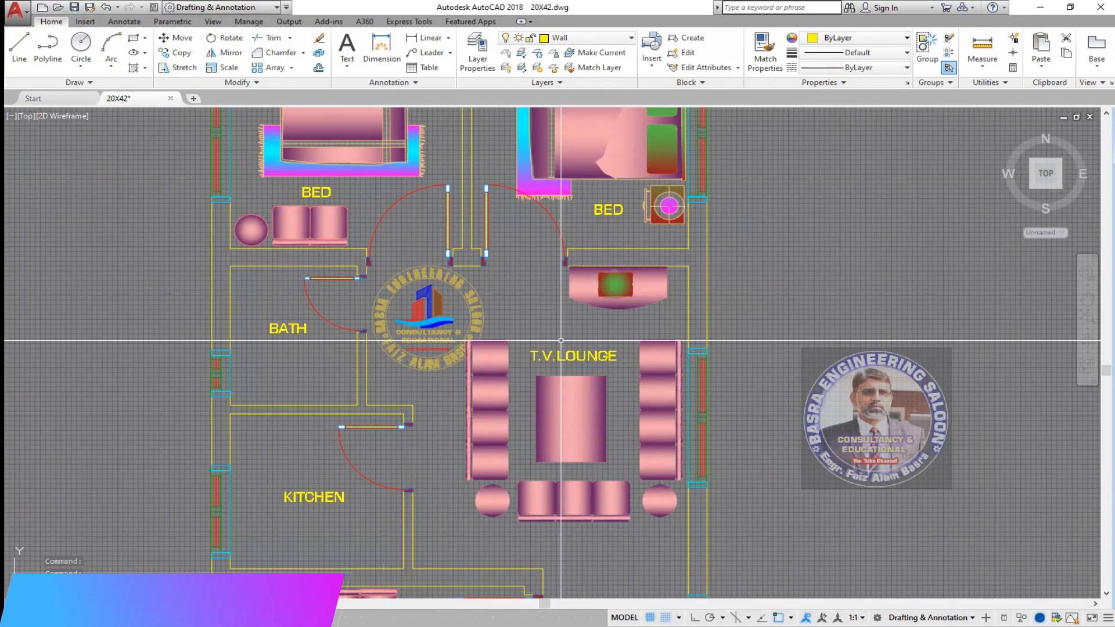
scroll(566, 360, "up", 2)
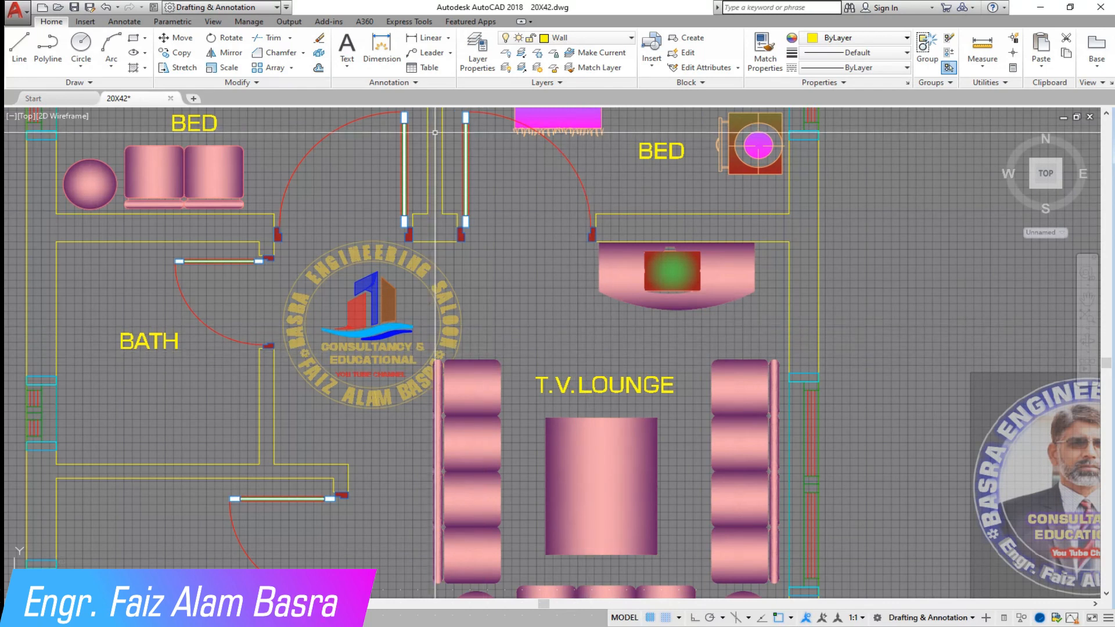
left_click(720, 273)
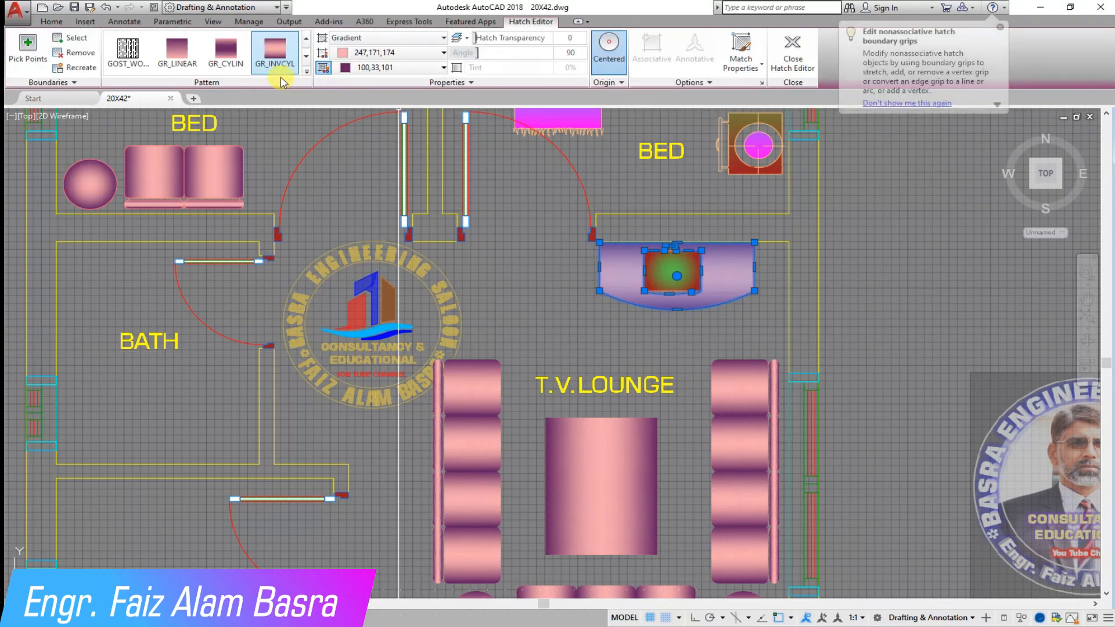
scroll(241, 54, "down", 1)
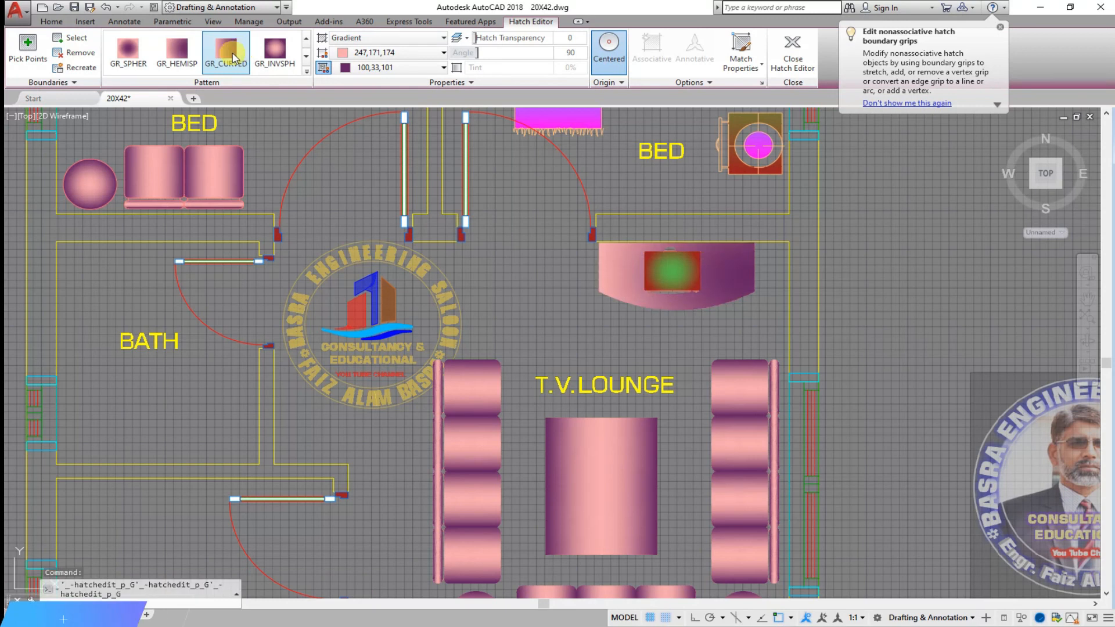
left_click(277, 55)
key("Escape")
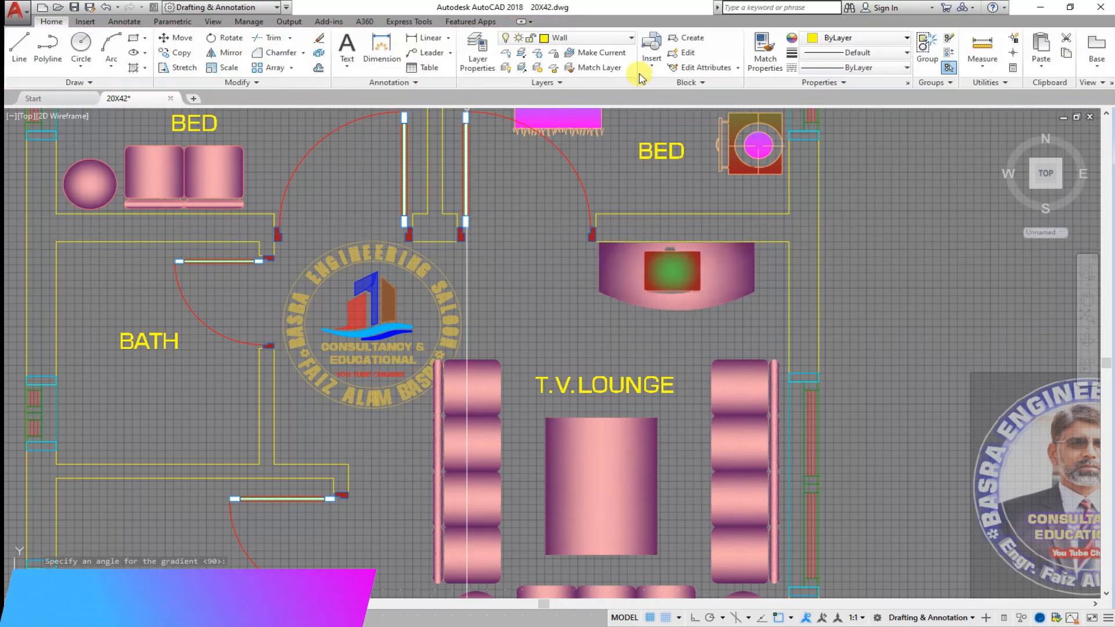
Step: Match the TV unit's gradient onto the lounge's two round side tables
left_click(762, 50)
left_click(733, 277)
scroll(567, 343, "down", 2)
scroll(510, 519, "up", 5)
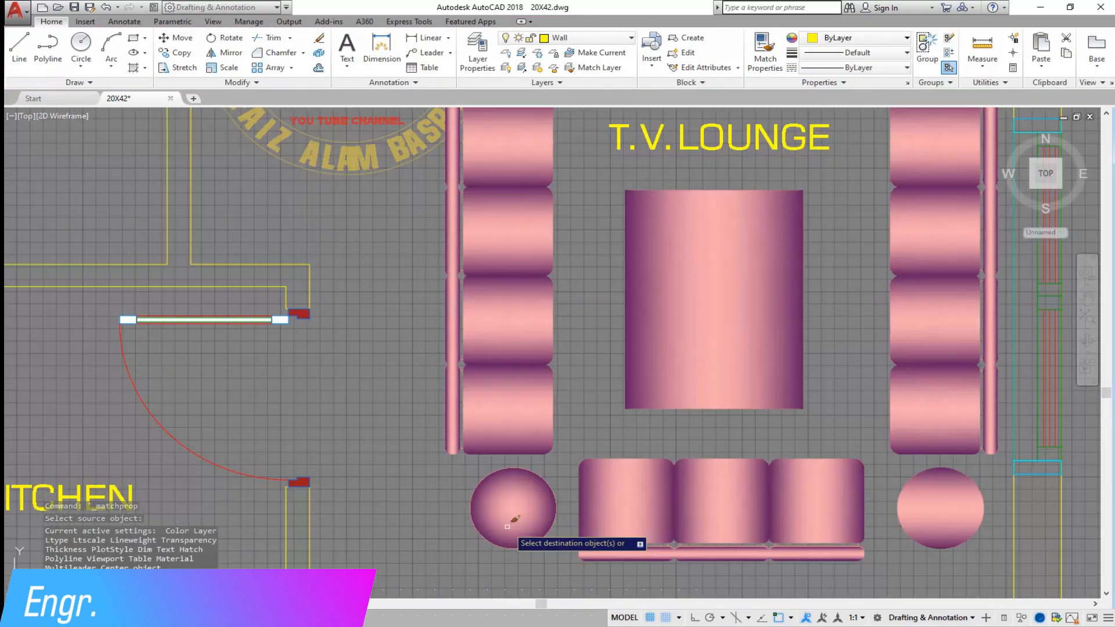
left_click(960, 514)
scroll(581, 378, "down", 4)
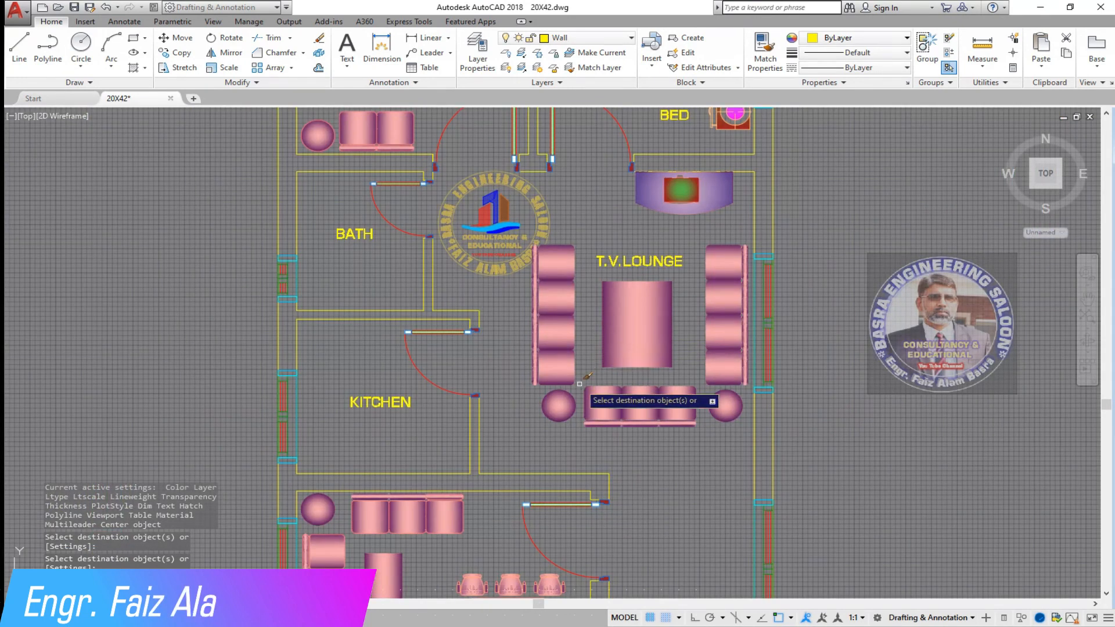
Step: Start a hatch with the SOLID pattern and fill the walls around the two bedrooms
scroll(697, 356, "down", 2)
scroll(714, 428, "up", 2)
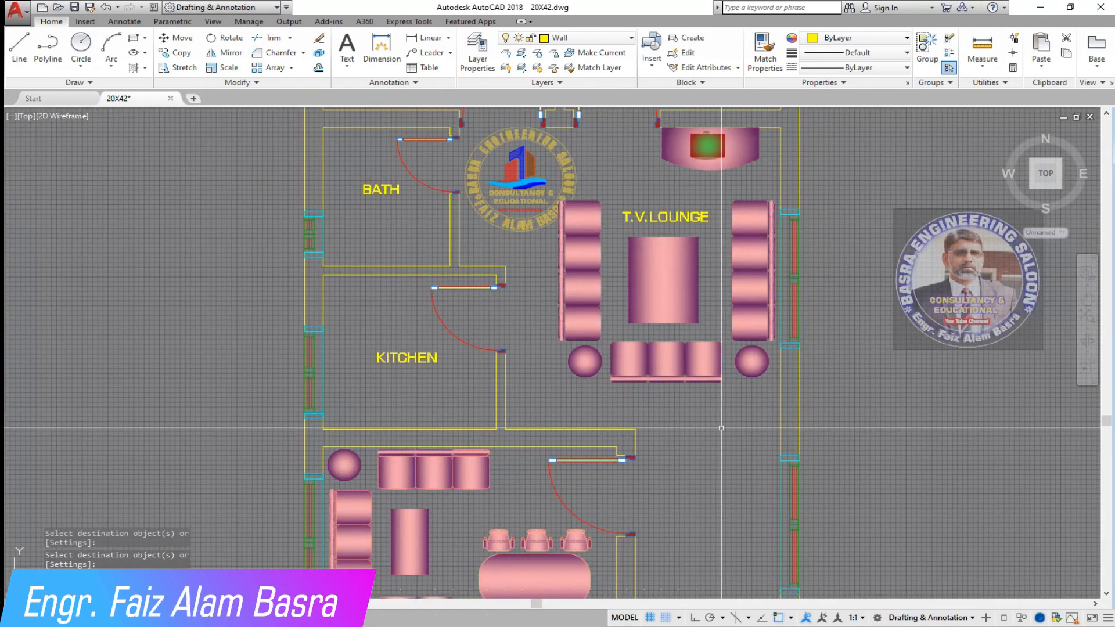
scroll(638, 395, "down", 3)
scroll(656, 533, "up", 1)
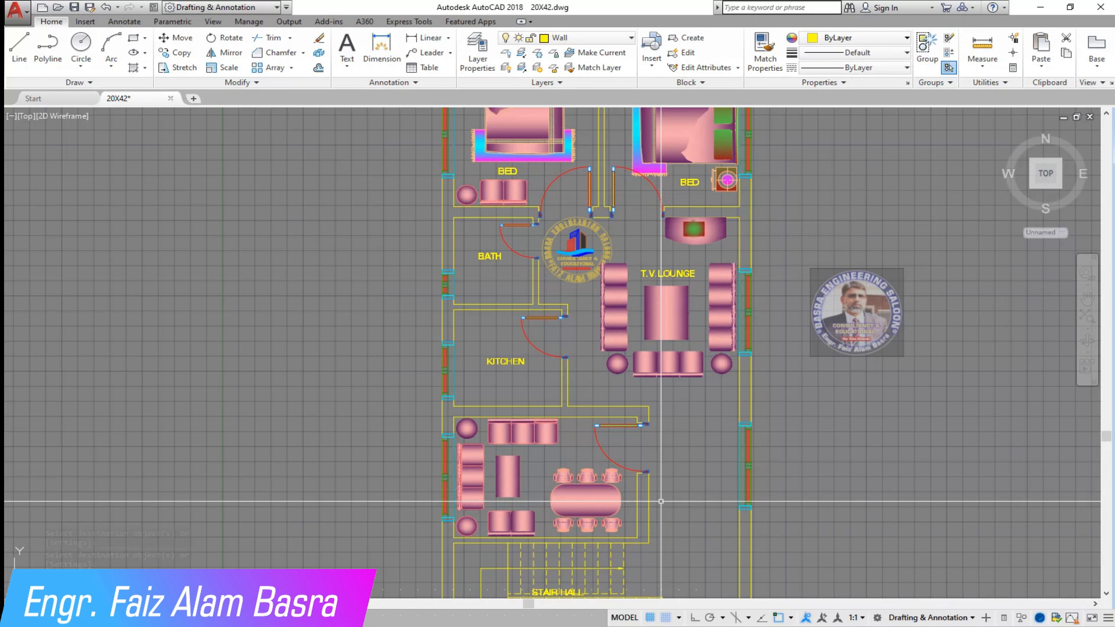
scroll(661, 501, "down", 2)
scroll(662, 488, "up", 2)
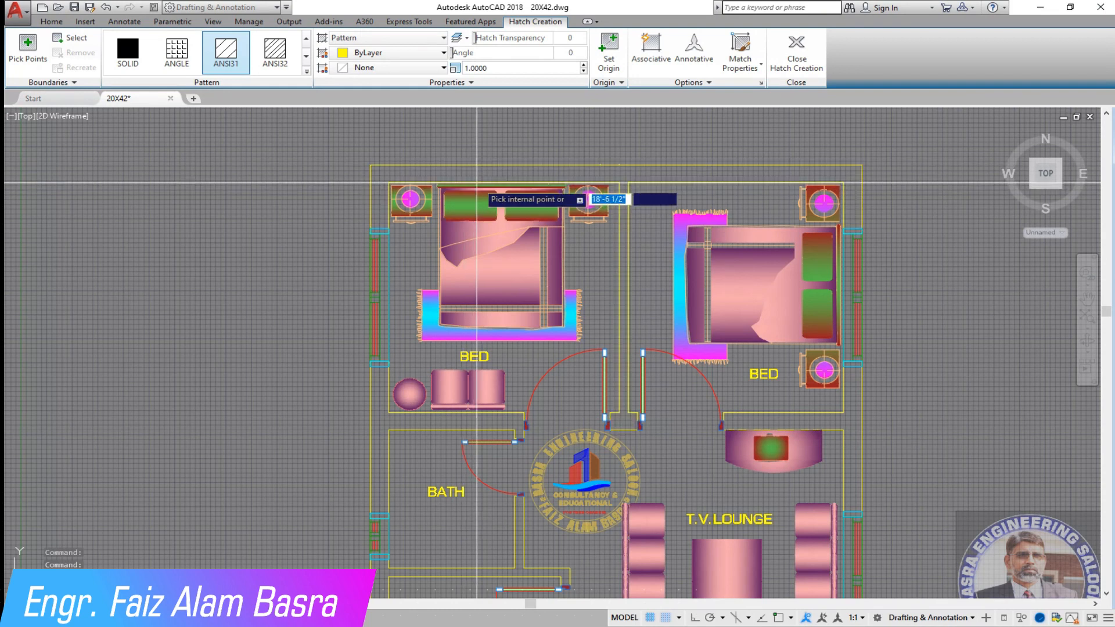
left_click(483, 171)
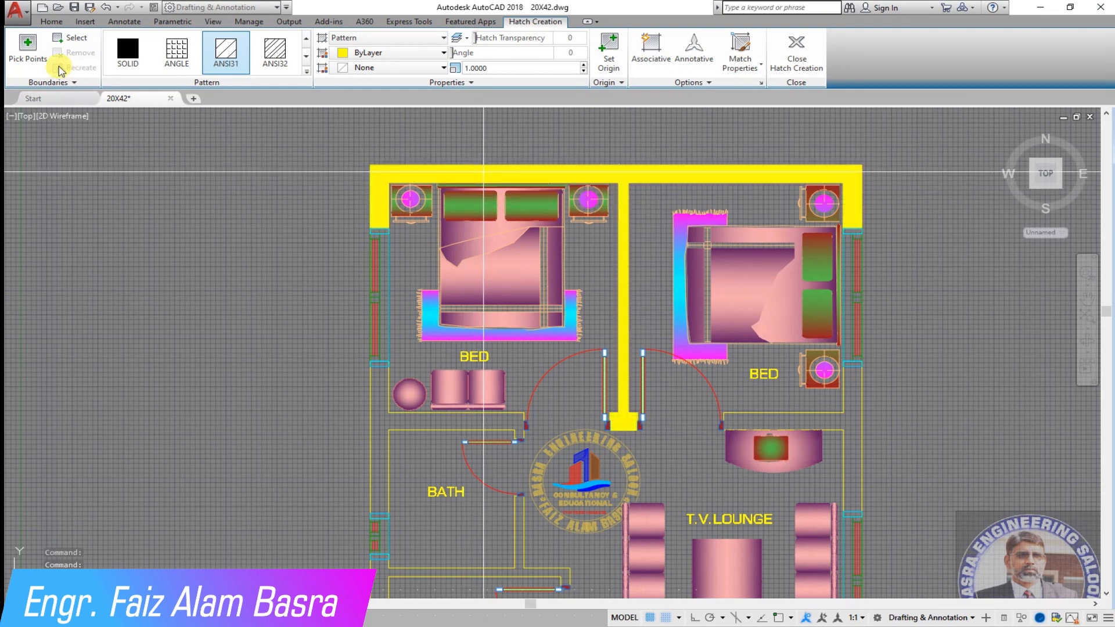
left_click(139, 61)
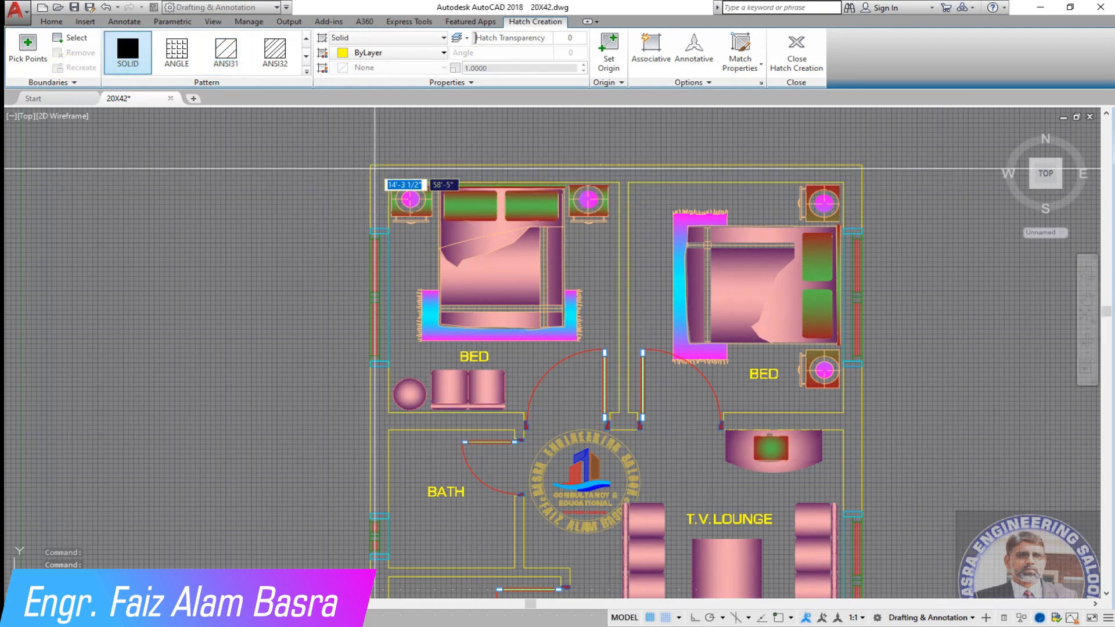
left_click(374, 216)
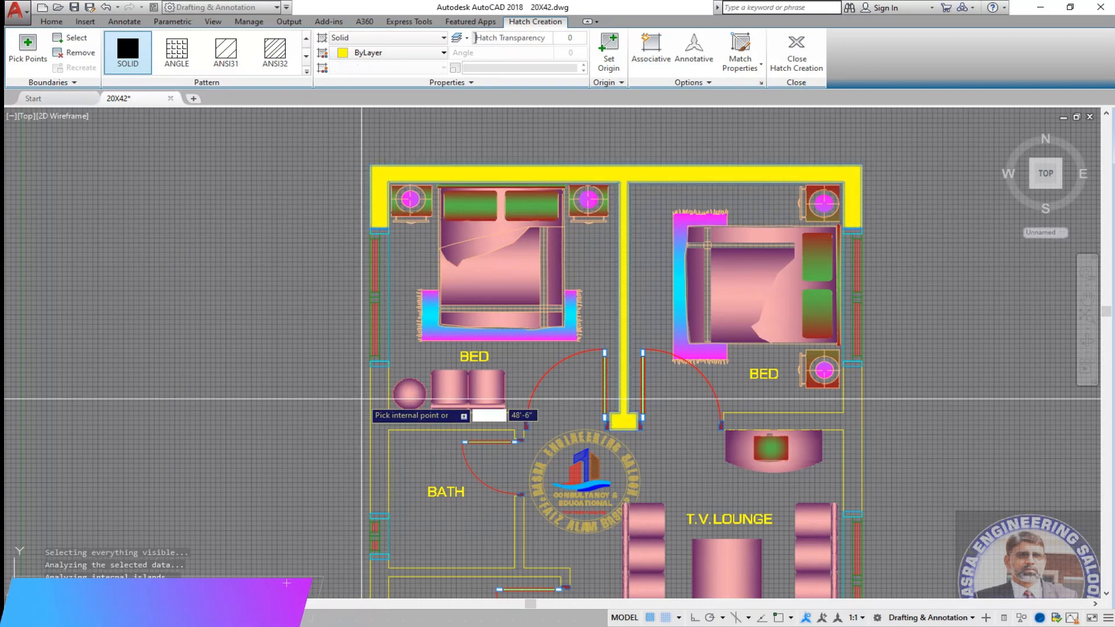
left_click(857, 418)
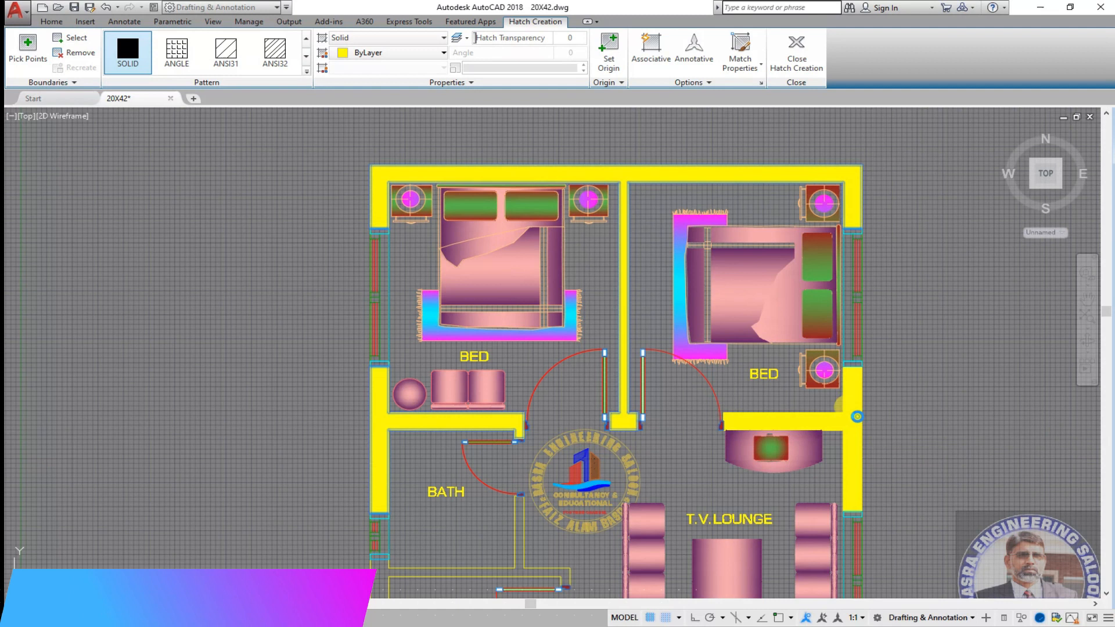
Step: Extend the solid hatch to the walls around the kitchen and the sofa and dining room below it
scroll(702, 133, "down", 4)
scroll(619, 348, "up", 6)
left_click(412, 235)
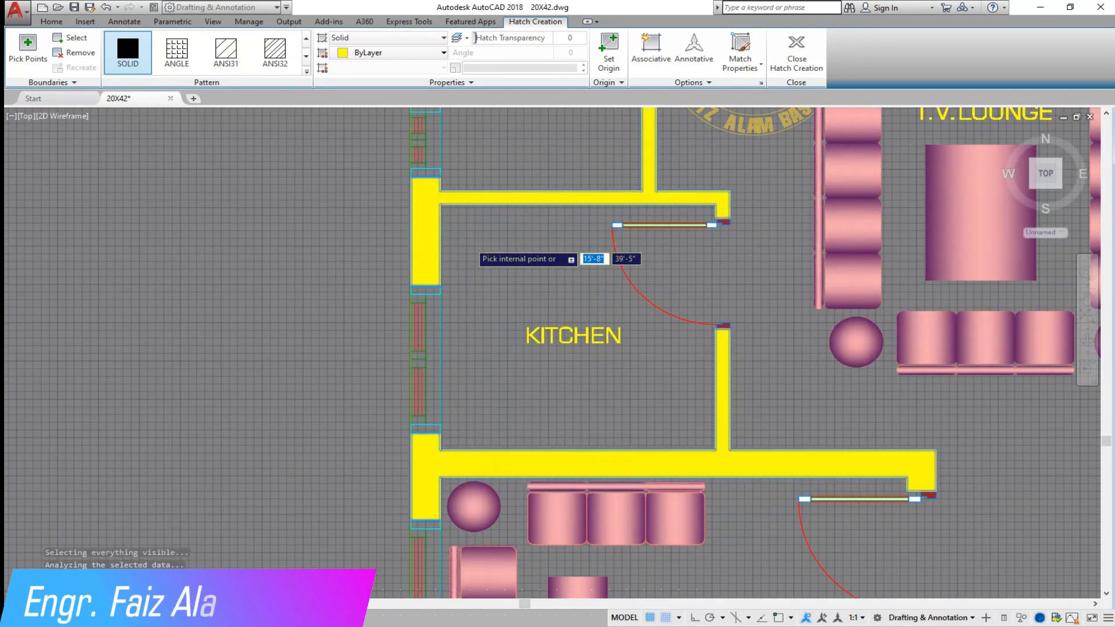
scroll(412, 248, "down", 4)
scroll(659, 445, "up", 4)
left_click(667, 425)
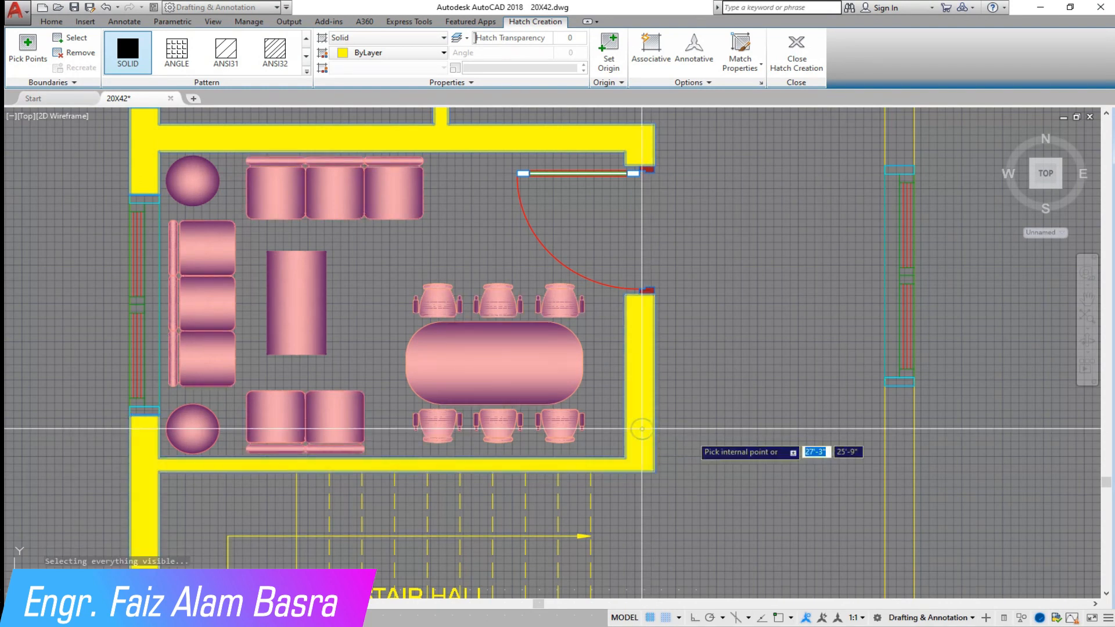
Step: Fill the front wall segments between the stair hall windows with the solid hatch and finish the hatch
scroll(899, 148, "down", 5)
scroll(871, 325, "up", 6)
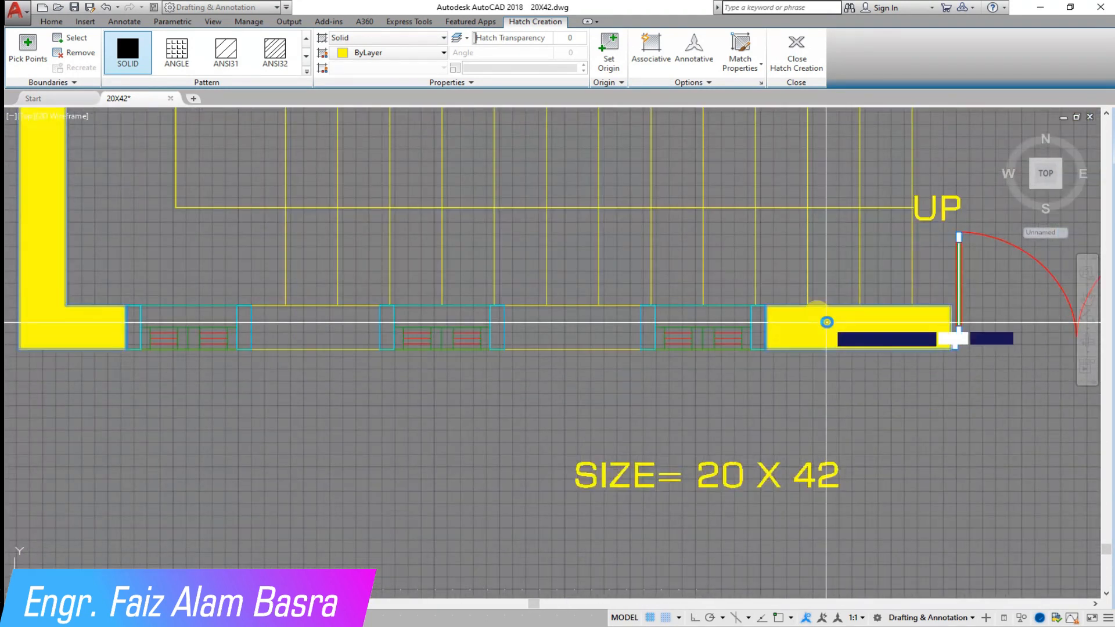
left_click(579, 327)
left_click(322, 327)
key("Return")
Step: Save the drawing and look over the filled walls and furnished rooms across the whole plan
scroll(554, 463, "down", 8)
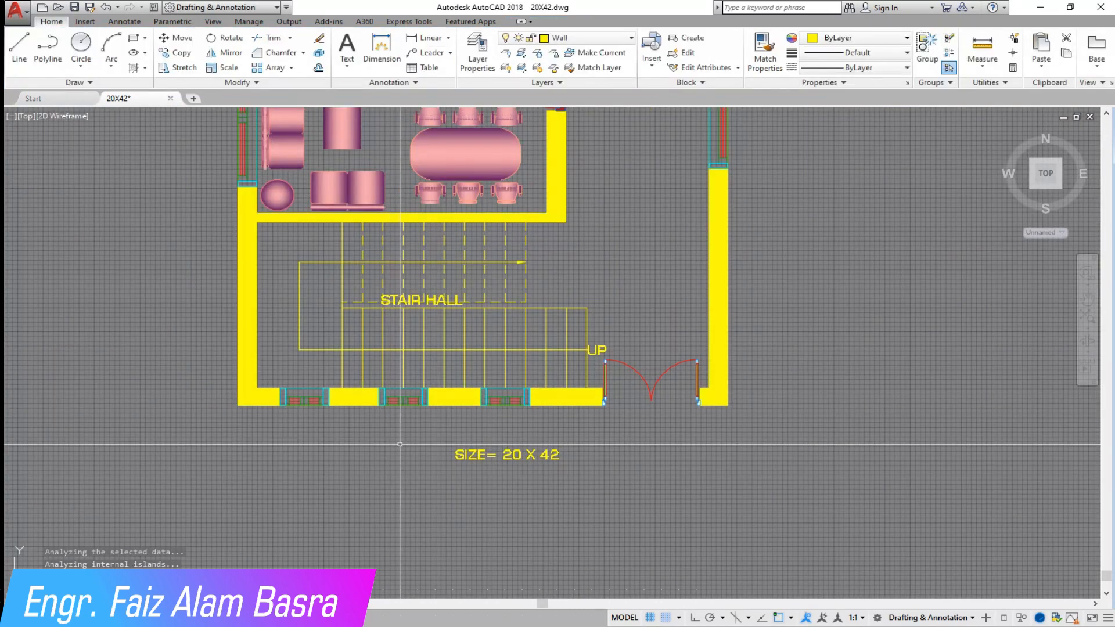
scroll(552, 371, "up", 4)
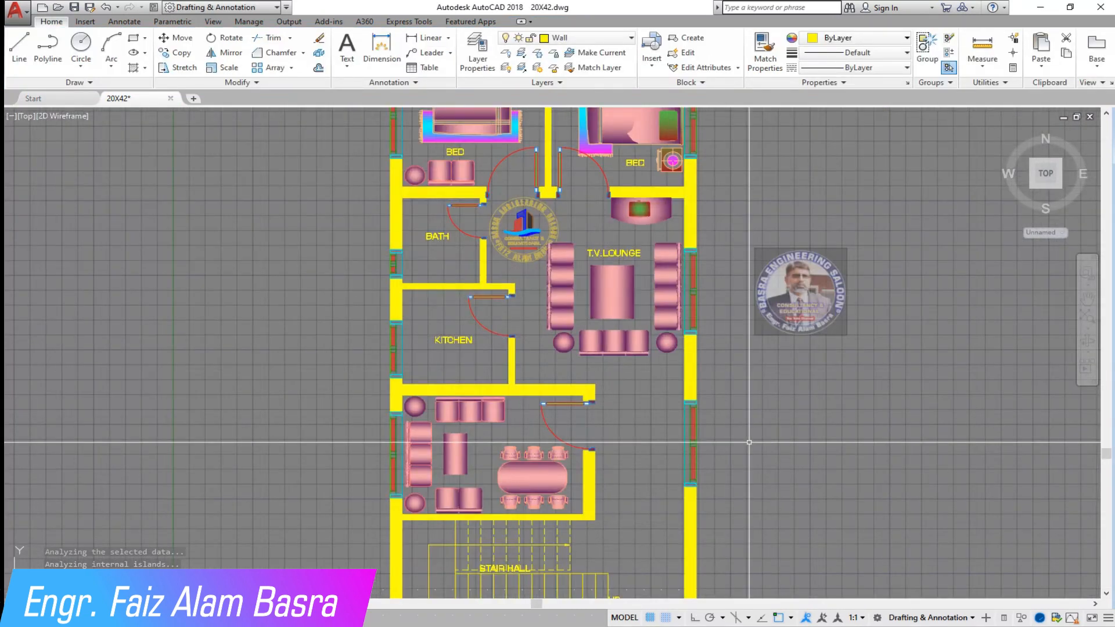
scroll(598, 353, "down", 1)
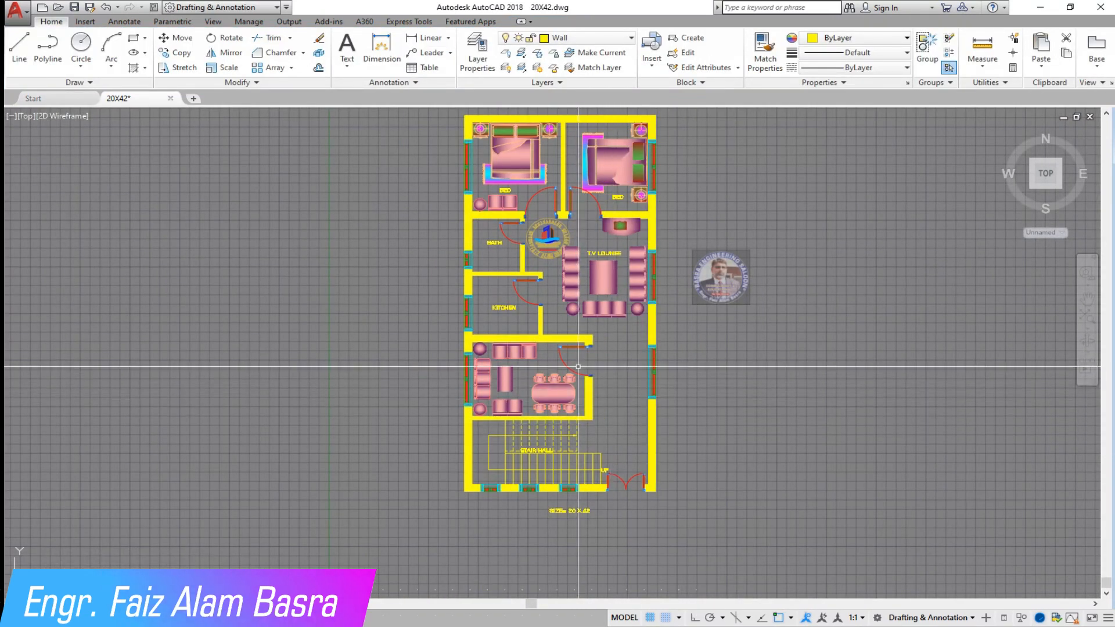
scroll(578, 366, "up", 2)
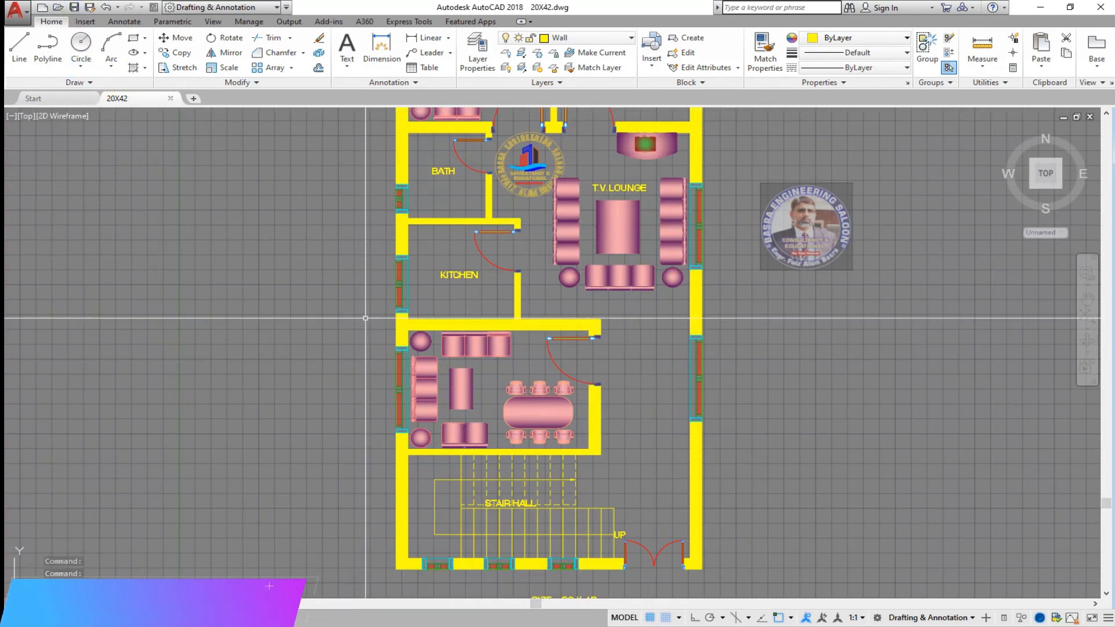
scroll(365, 318, "down", 2)
scroll(400, 209, "up", 1)
scroll(406, 192, "down", 1)
scroll(413, 181, "up", 2)
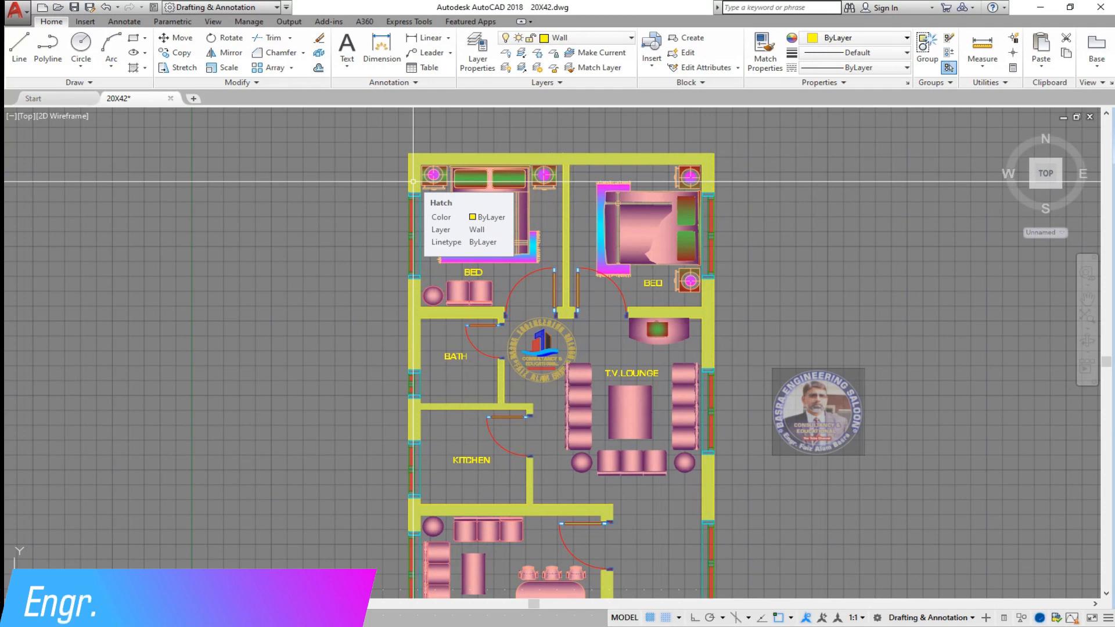
scroll(654, 523, "up", 2)
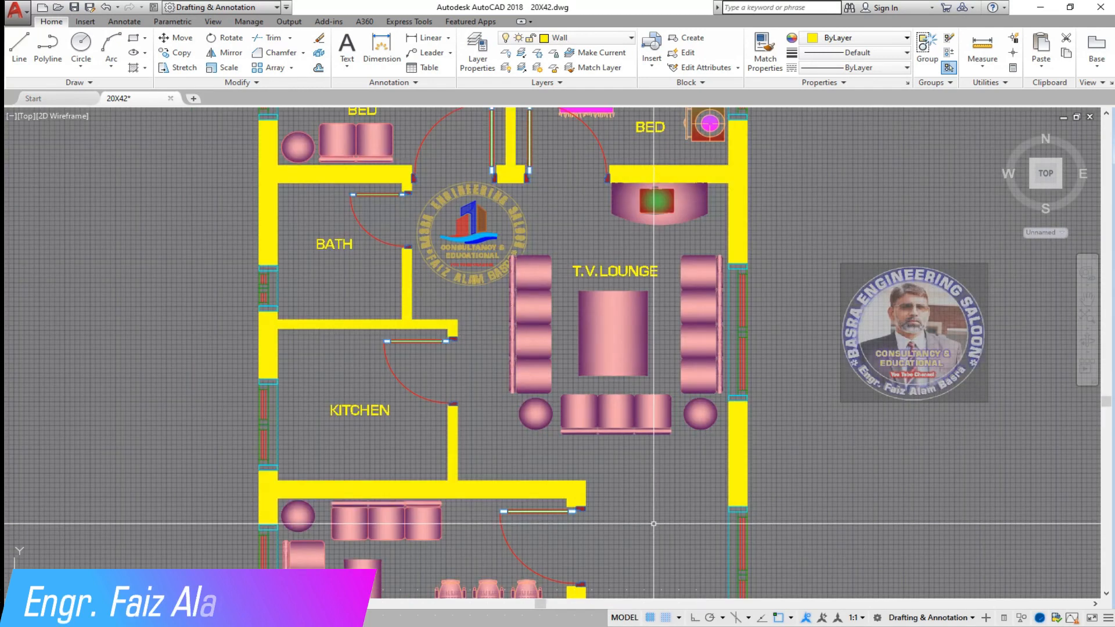
scroll(639, 287, "down", 2)
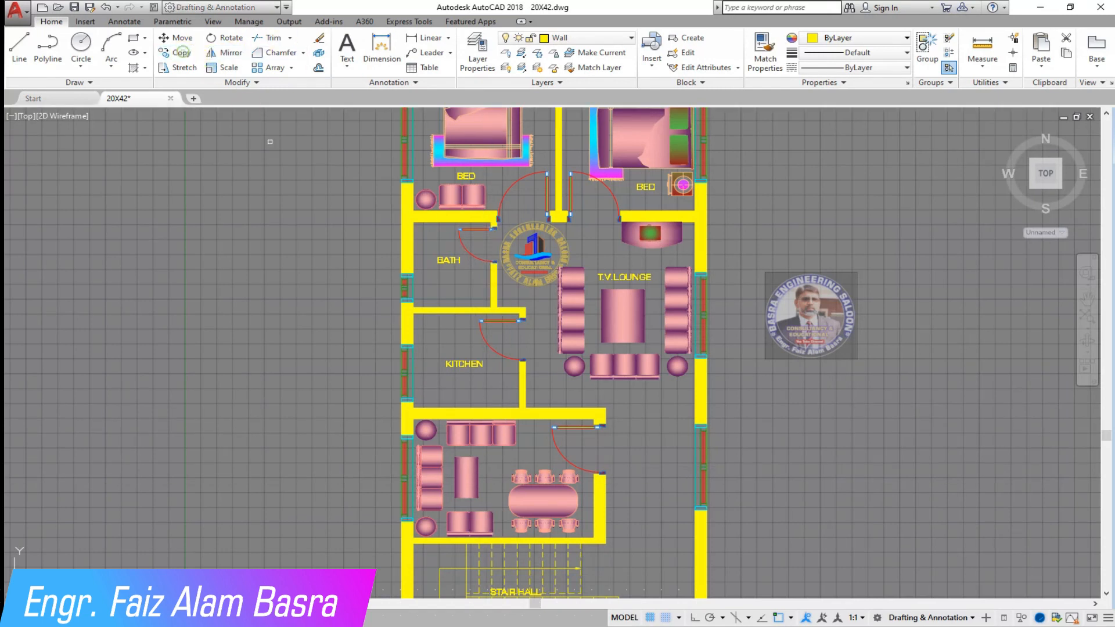
Step: Copy the KITCHEN label into the sofa and dining room below, beside the coffee table and above the dining chairs
scroll(679, 320, "down", 9)
scroll(342, 349, "up", 10)
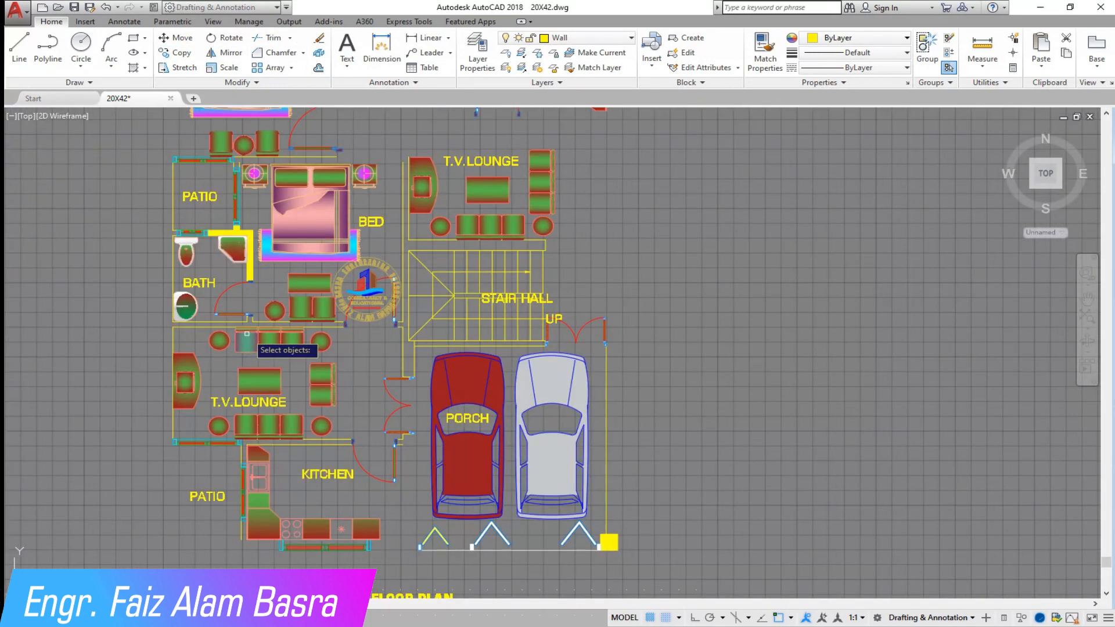
scroll(201, 335, "down", 6)
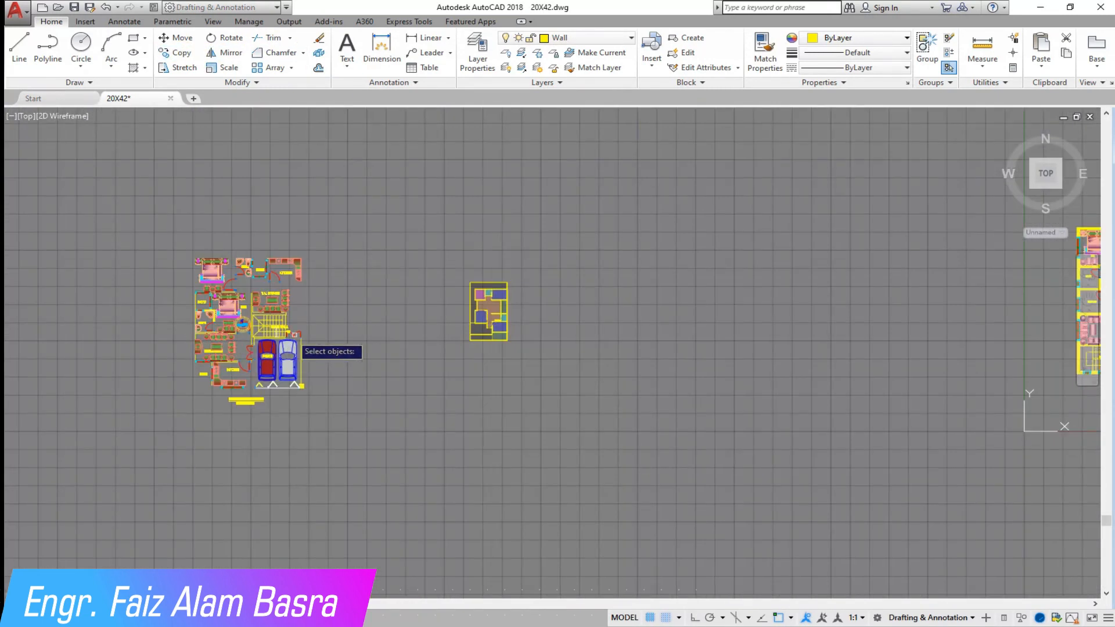
scroll(131, 291, "down", 2)
scroll(642, 393, "up", 10)
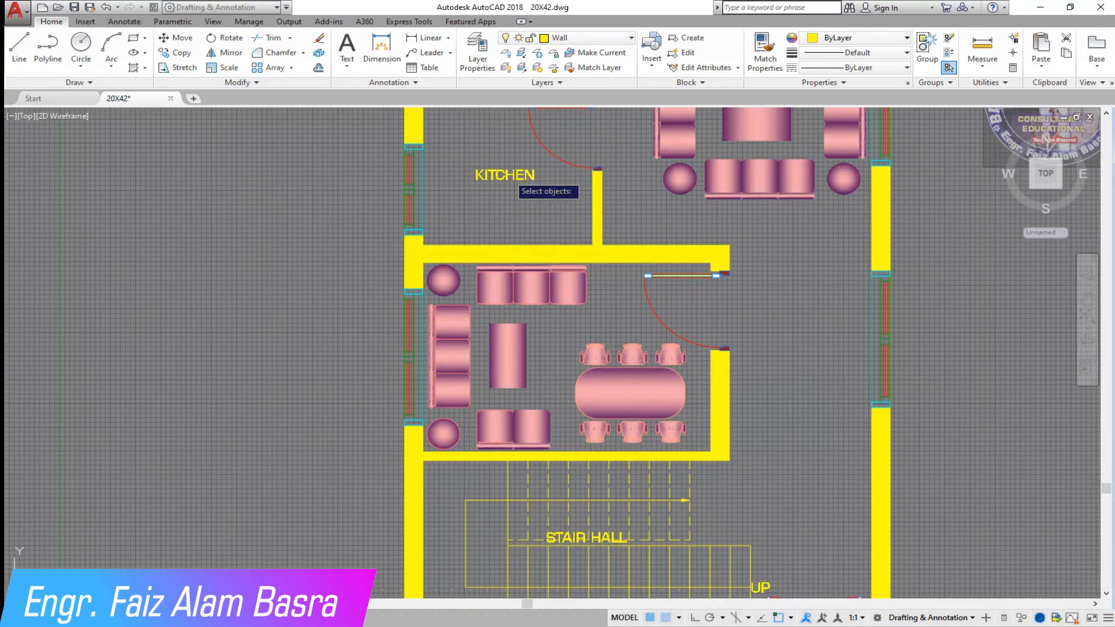
left_click(511, 164)
key("Return")
left_click(472, 180)
scroll(546, 324, "up", 5)
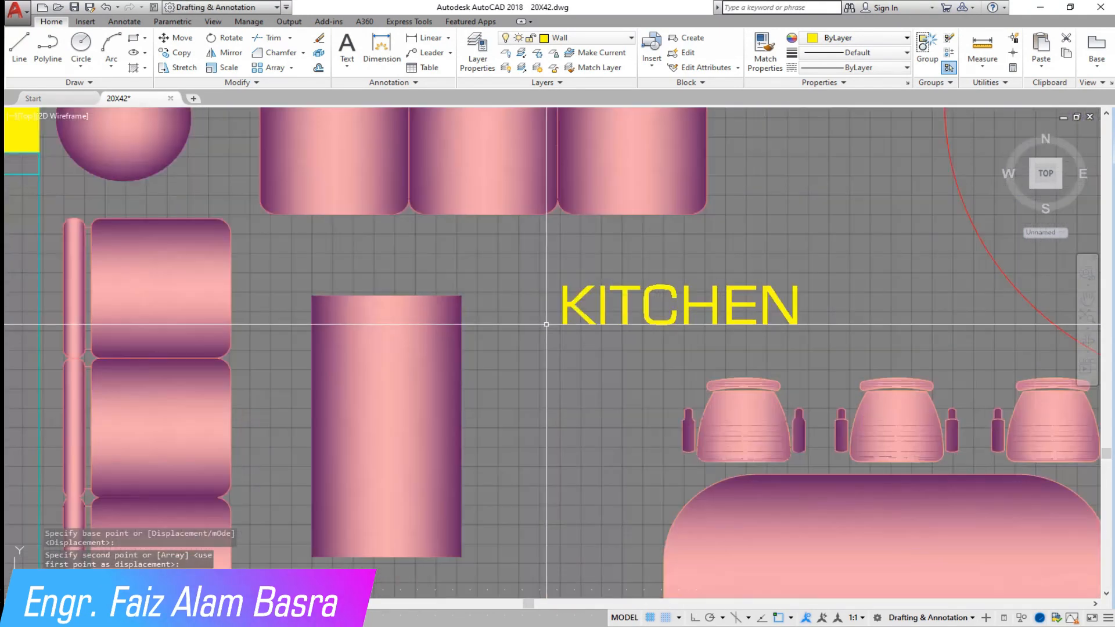
Step: Replace the copied label's text with DRG/DINNING and end the text editing
left_click(576, 302)
double_click(694, 305)
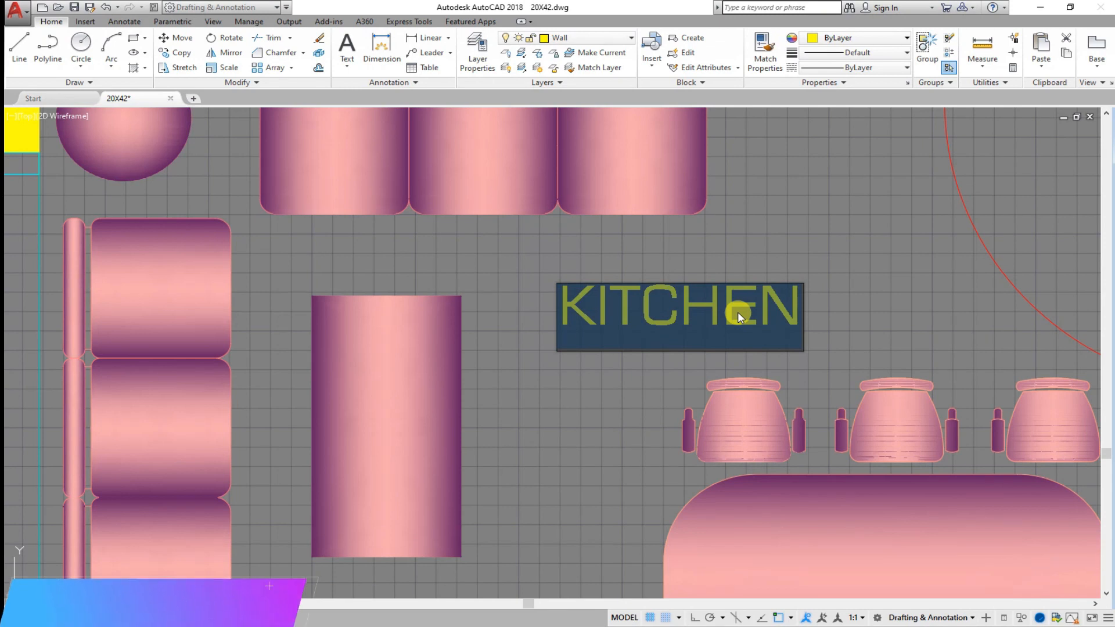
type("D")
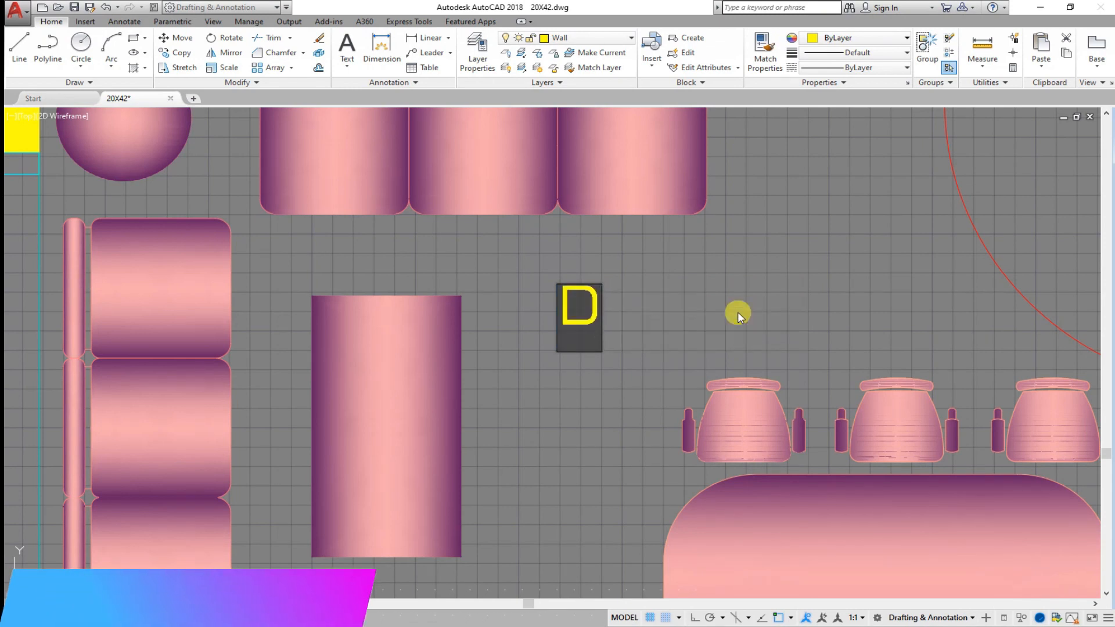
type("RG")
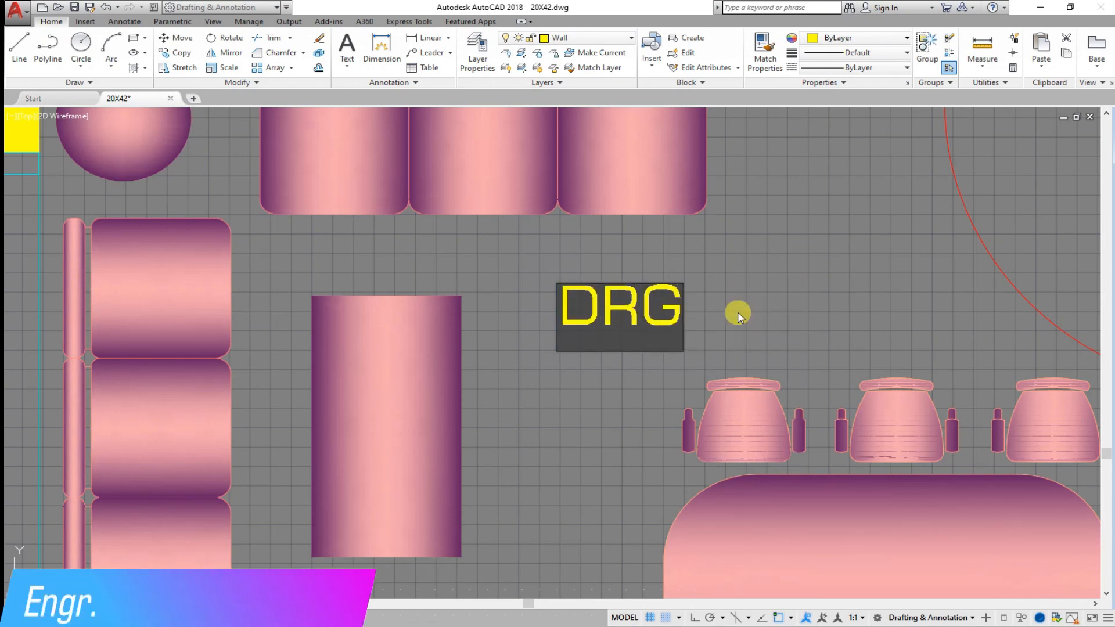
type("/DI")
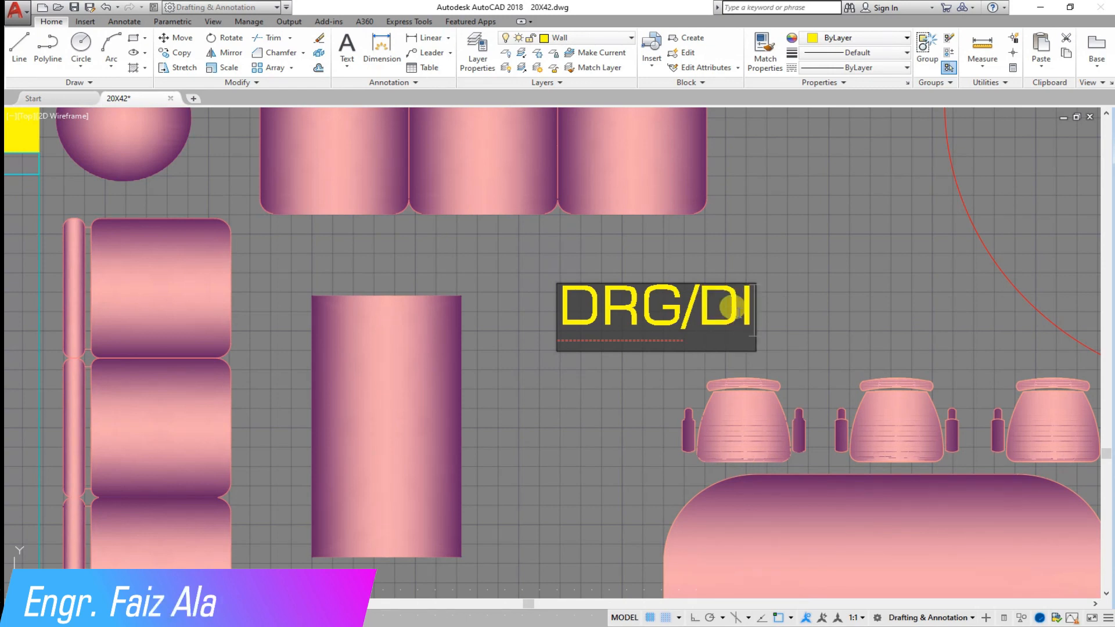
type("NN")
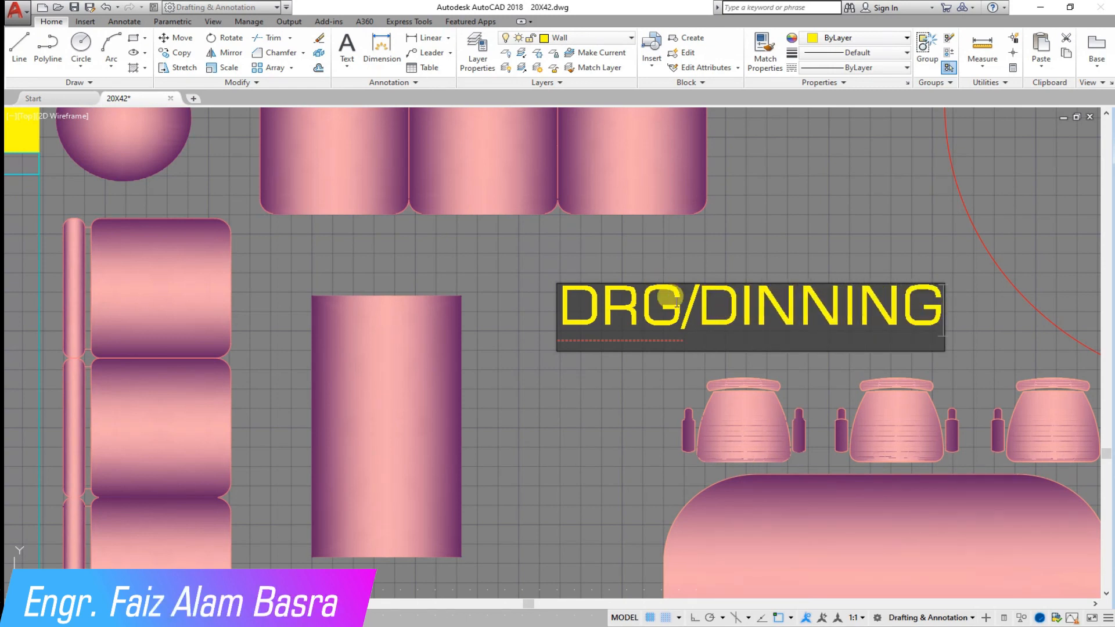
type("ING")
key("Return")
scroll(530, 322, "down", 4)
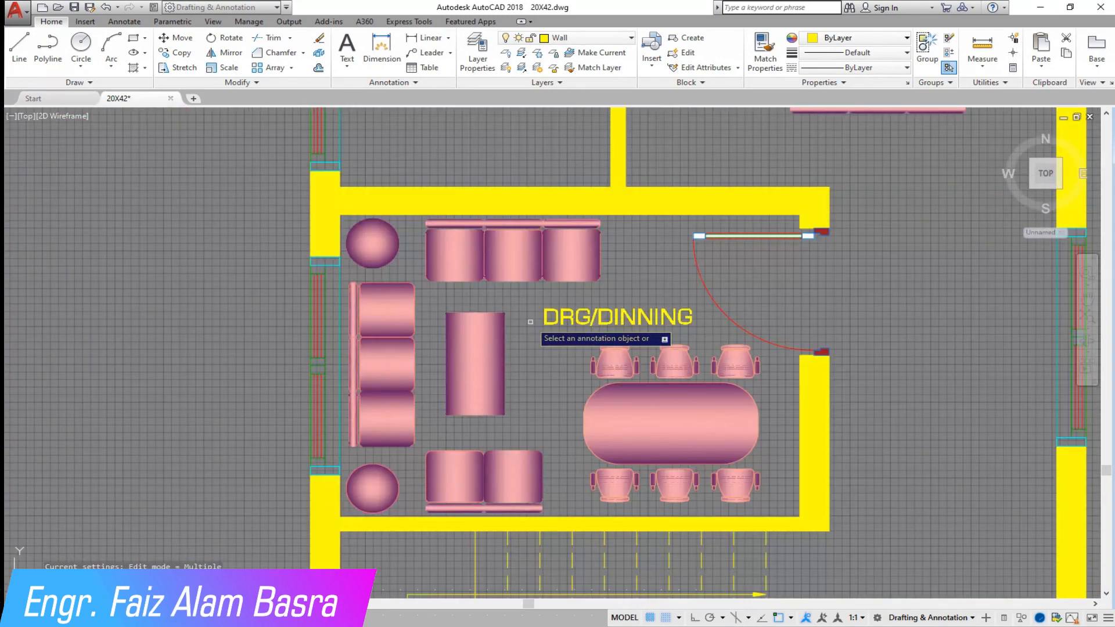
scroll(506, 371, "down", 3)
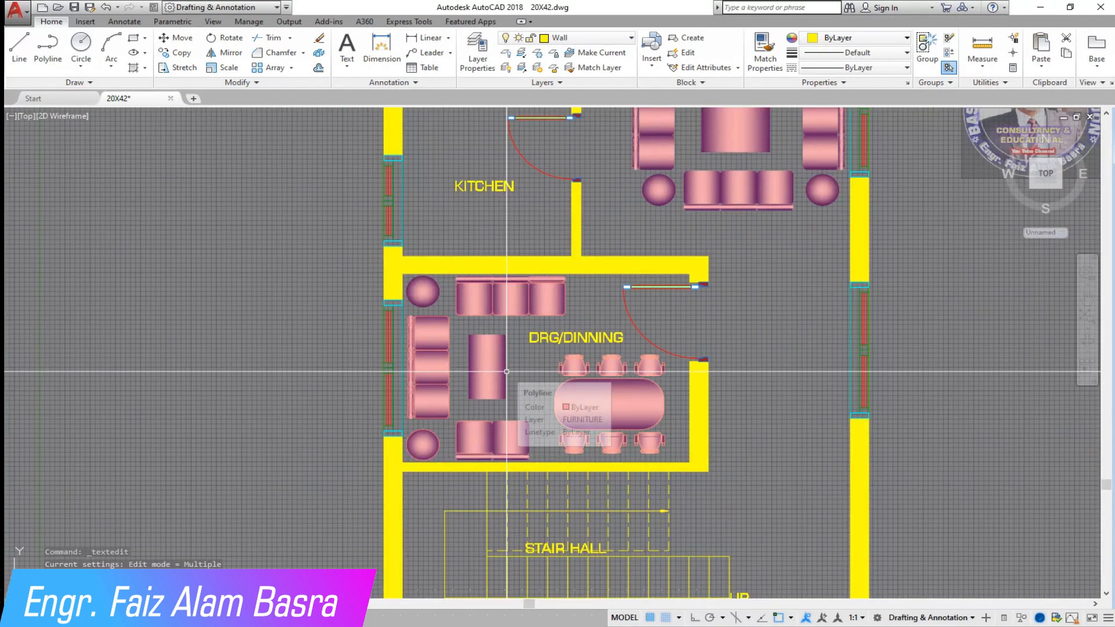
Step: Save the drawing with the new DRG/DINNING label and review the labelled rooms
scroll(506, 371, "down", 2)
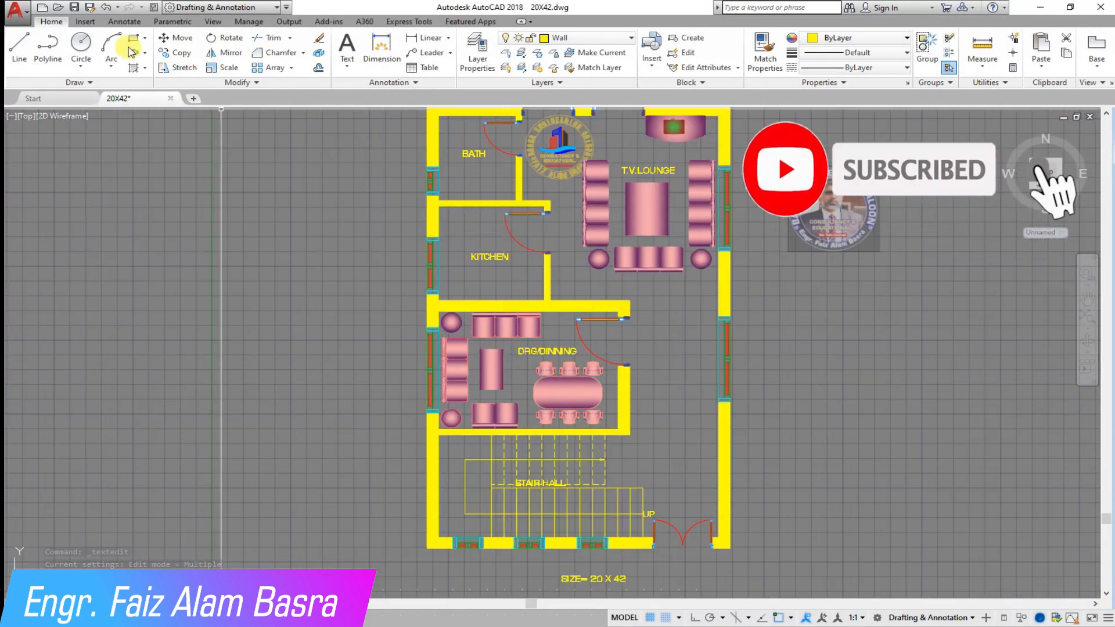
left_click(73, 7)
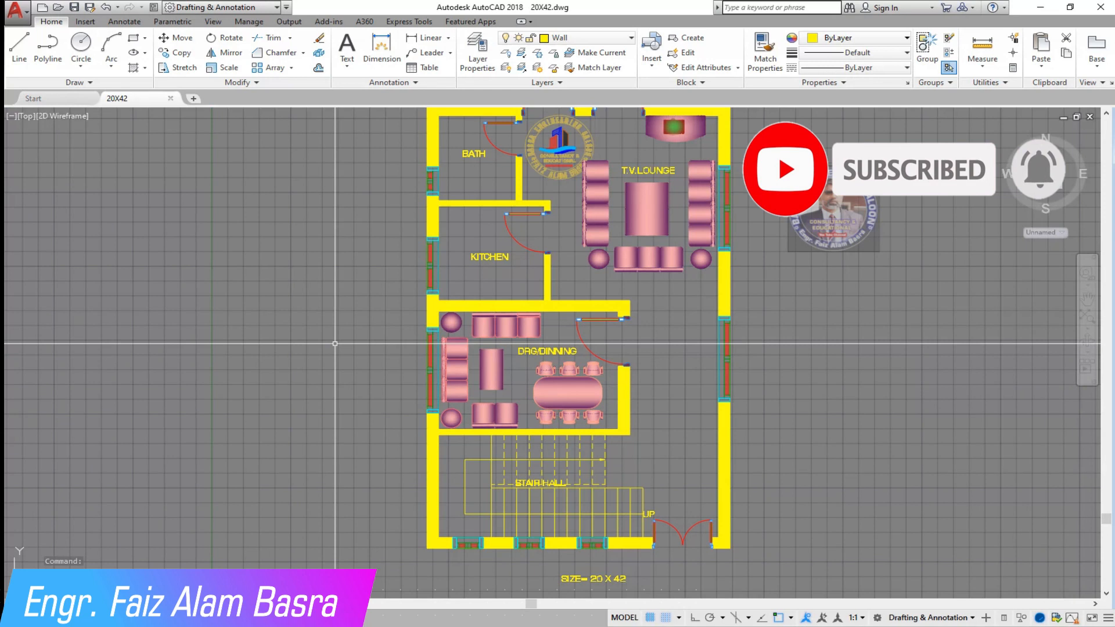
scroll(357, 377, "down", 2)
scroll(348, 249, "up", 3)
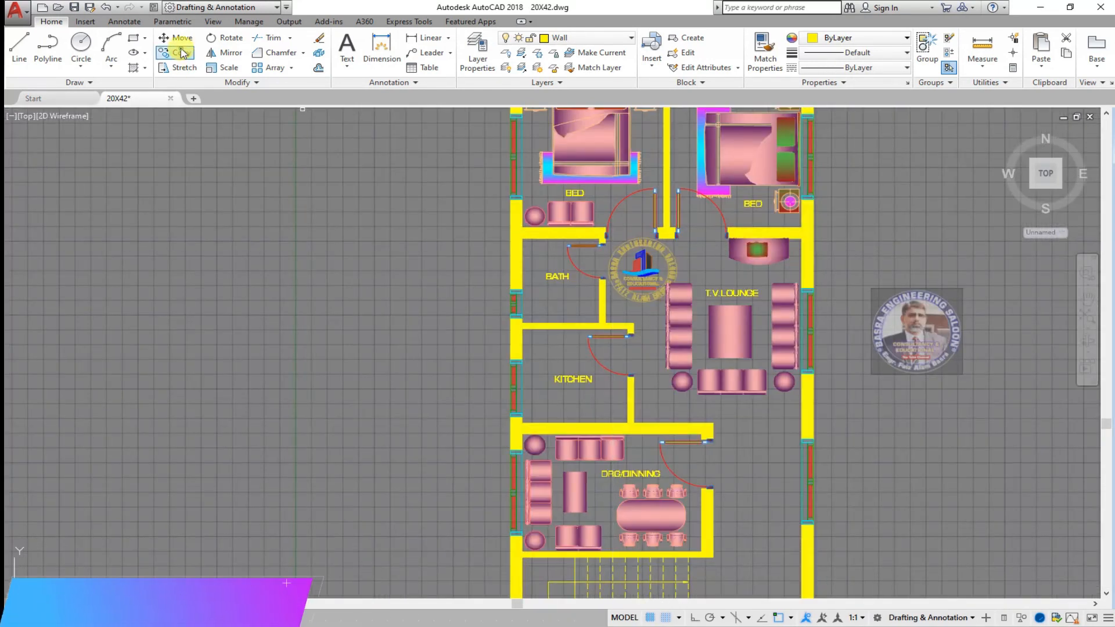
Step: Copy the toilet, washbasin and corner shower from the reference plan's bath to the open area beside the 20x42 plan's bath
scroll(696, 262, "down", 4)
scroll(149, 313, "up", 4)
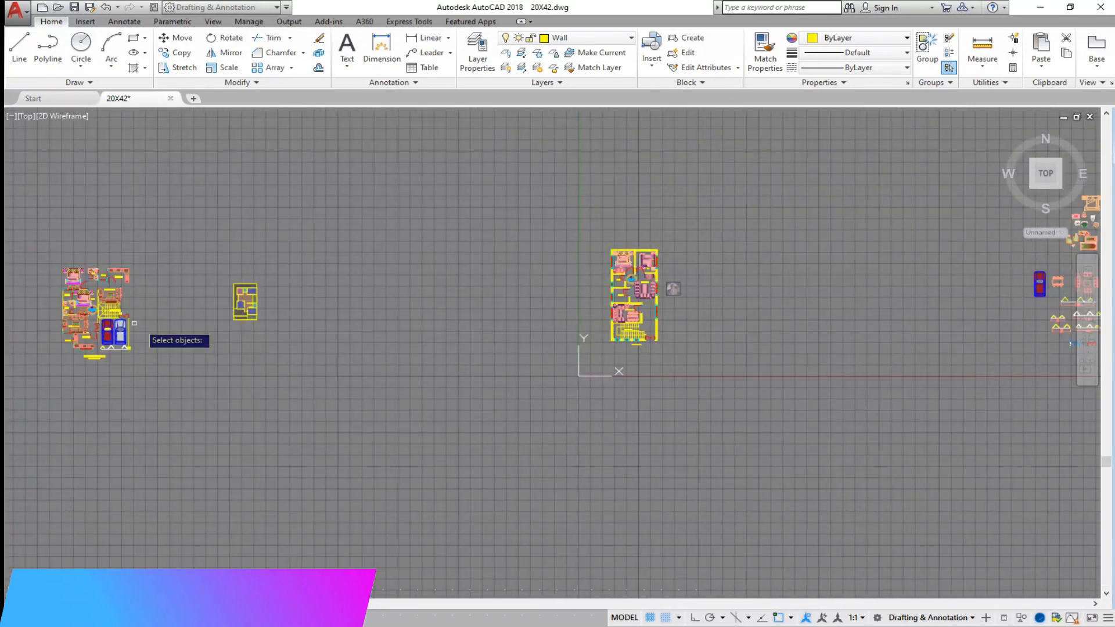
scroll(145, 312, "up", 4)
left_click(317, 538)
left_click(266, 488)
left_click(305, 428)
left_click(263, 374)
left_click(402, 437)
left_click(329, 367)
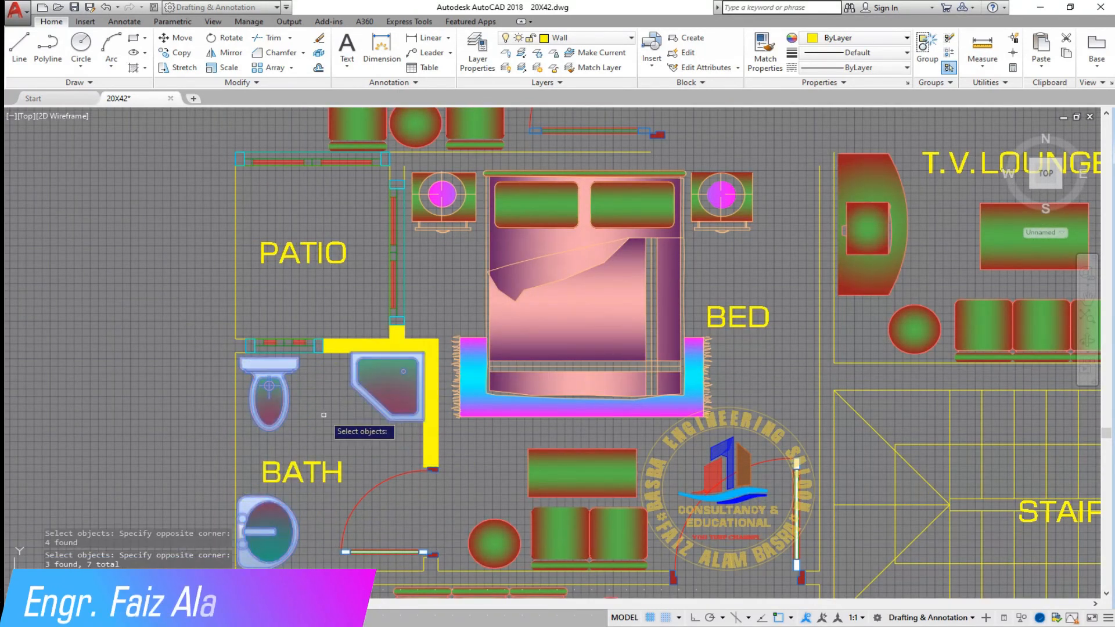
right_click(323, 415)
left_click(323, 414)
scroll(218, 366, "down", 4)
scroll(213, 371, "down", 1)
scroll(326, 372, "down", 1)
scroll(772, 349, "up", 6)
scroll(505, 228, "down", 2)
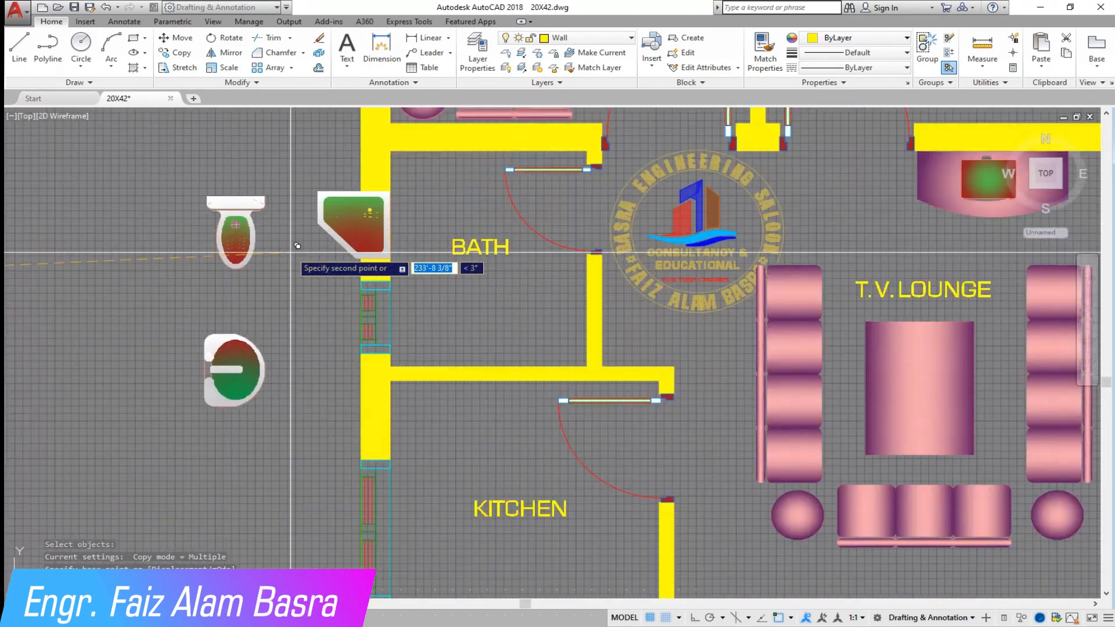
key("Escape")
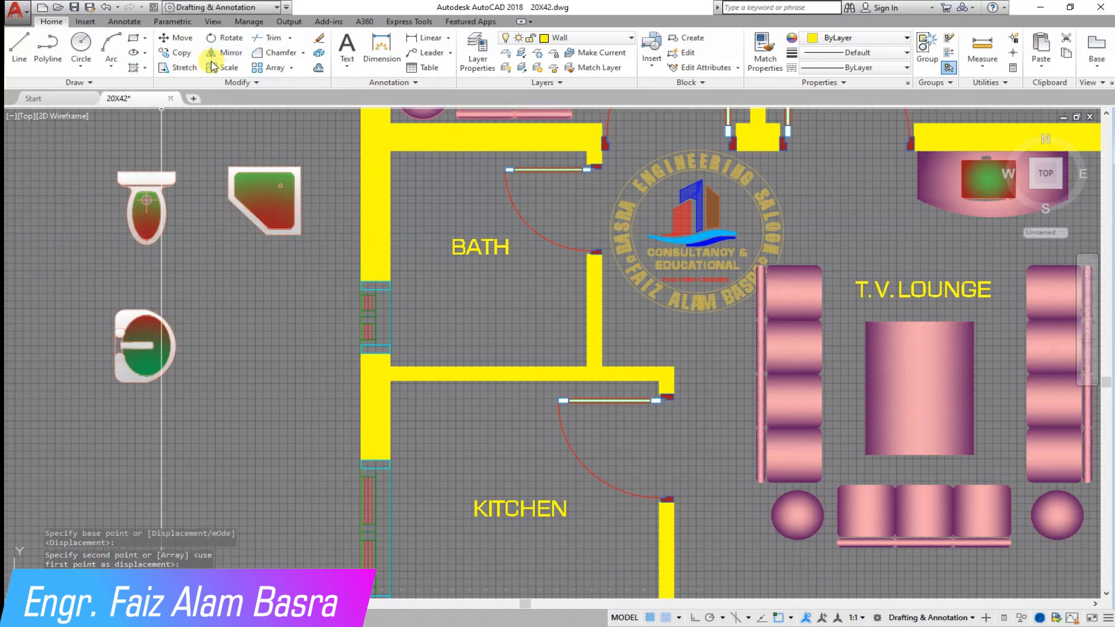
Step: Mirror the three copied bath fixtures across a horizontal line with Ortho on, erasing the source objects
left_click_drag(306, 369, 74, 145)
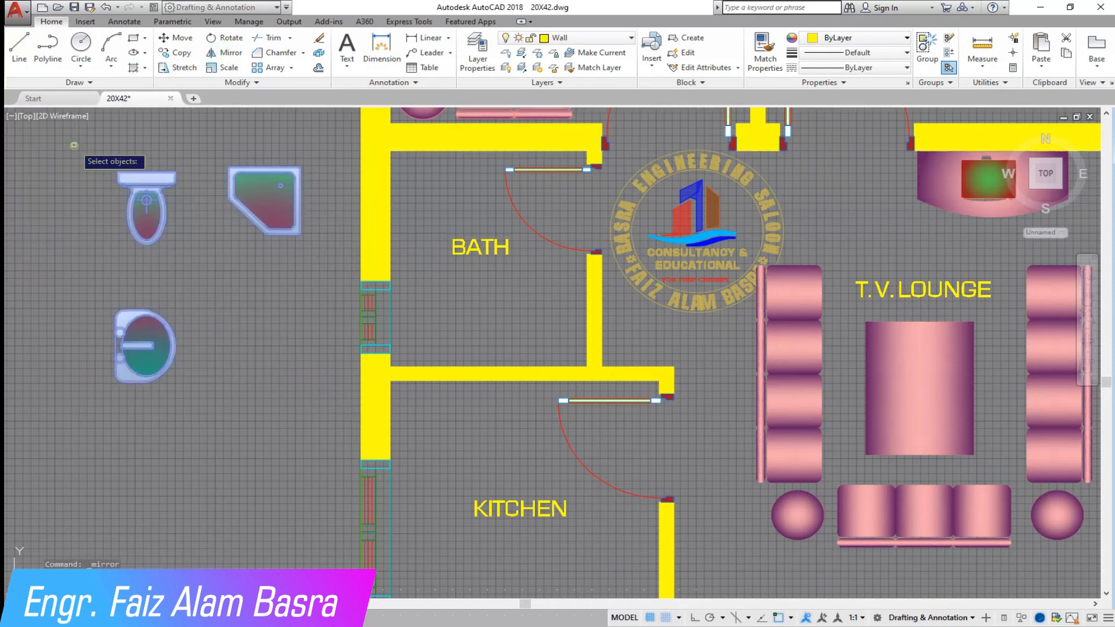
key("Return")
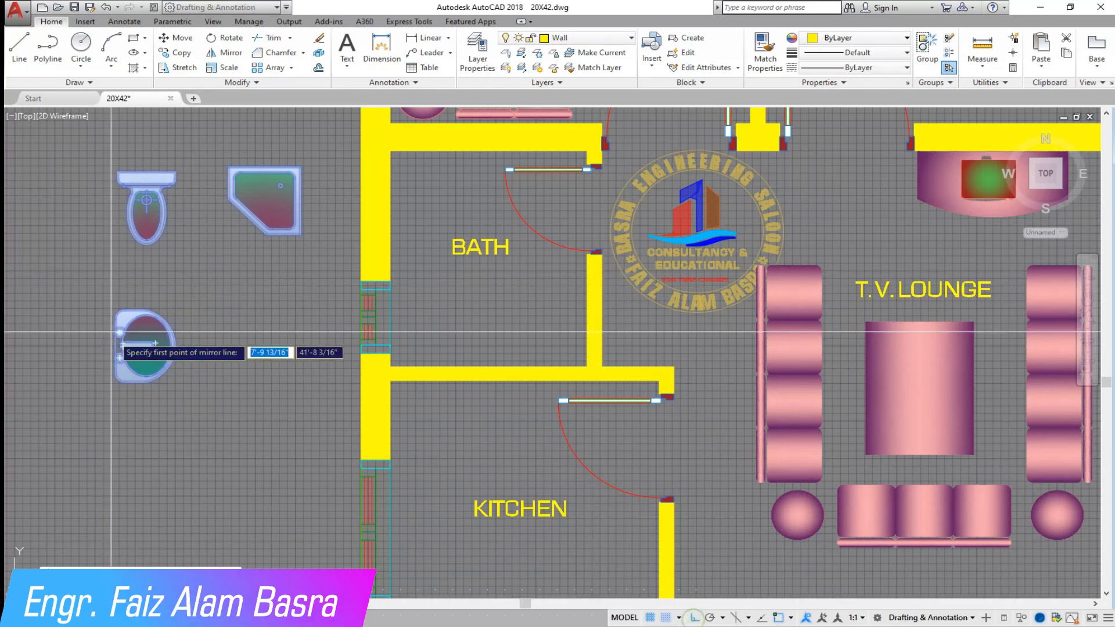
left_click(115, 281)
key("F8")
left_click(278, 291)
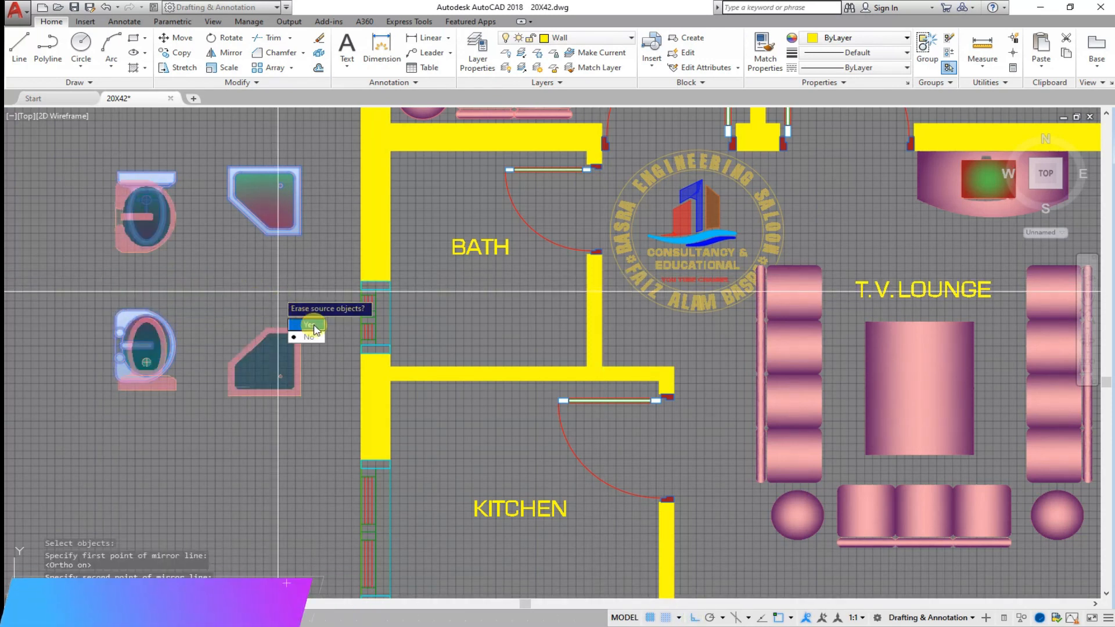
left_click(308, 324)
Step: Move the three fixtures into the bath, snapping the shower's outer corner to the inner wall corner nearest the kitchen door
left_click(366, 399)
left_click(60, 143)
key("Return")
left_click(300, 372)
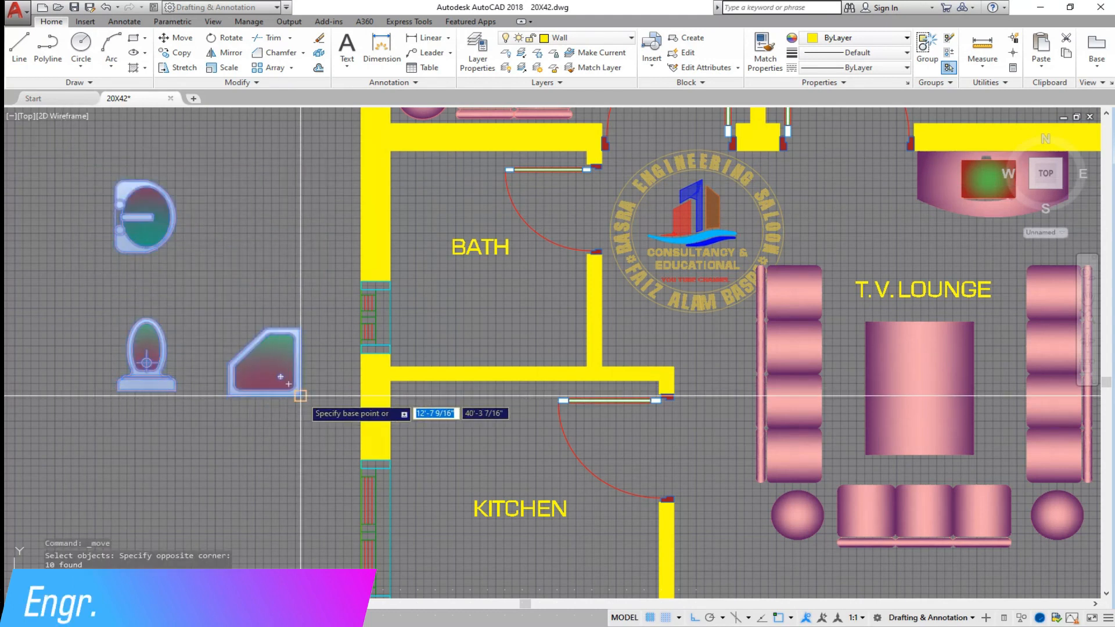
scroll(575, 366, "up", 3)
scroll(576, 361, "up", 4)
left_click(623, 379)
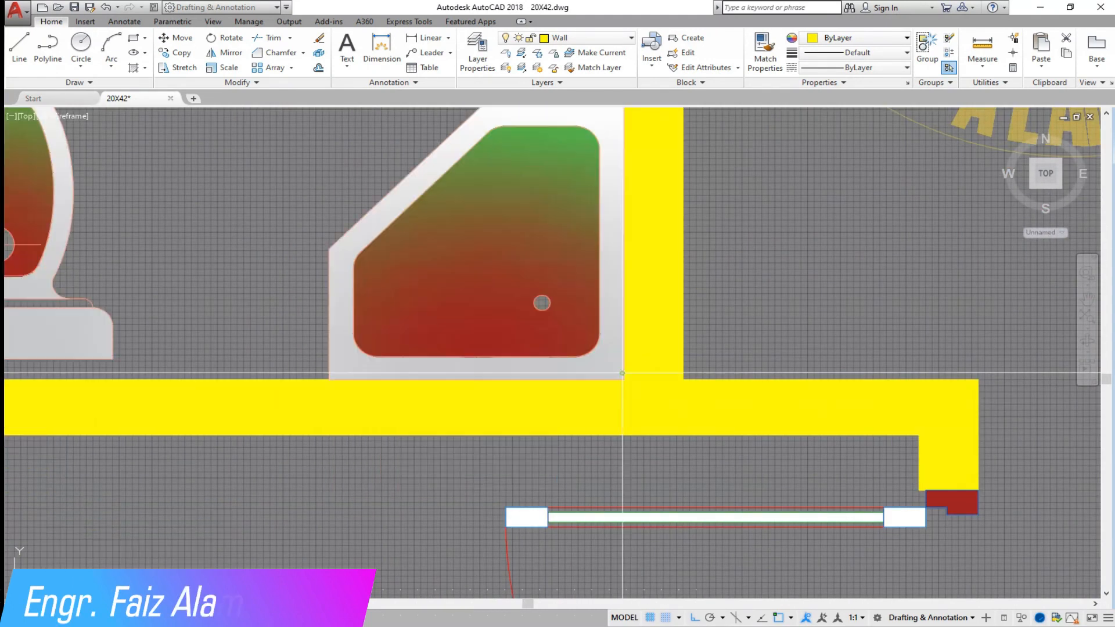
scroll(647, 368, "down", 2)
scroll(647, 372, "down", 5)
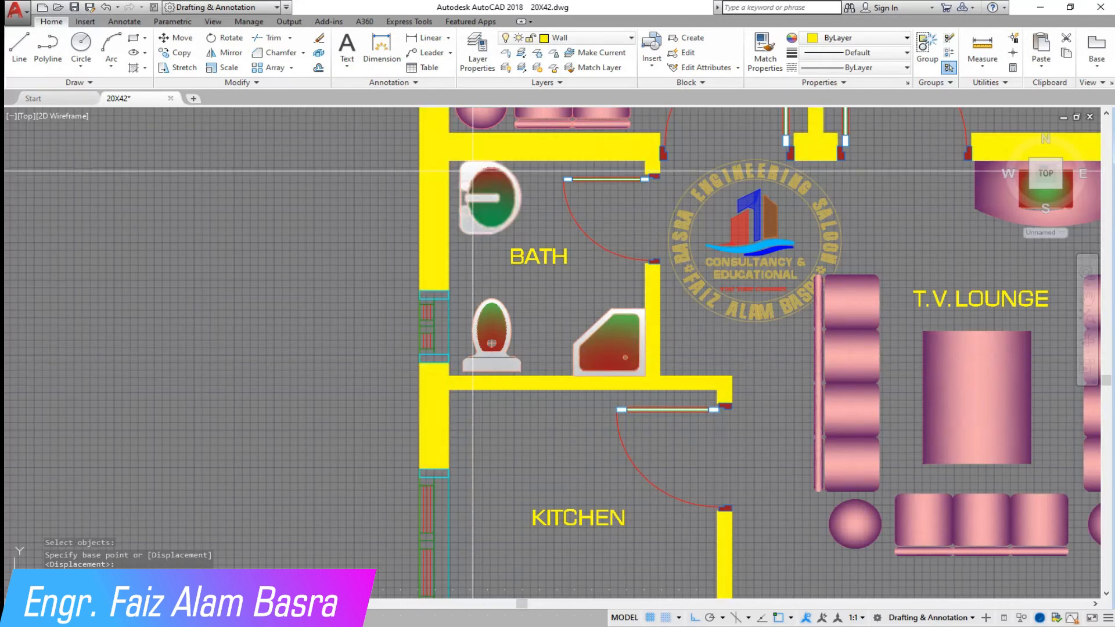
Step: Move the washbasin about 3 inches horizontally toward the bath's outer wall
scroll(540, 174, "up", 5)
left_click(659, 331)
left_click(500, 224)
right_click(649, 300)
left_click(651, 300)
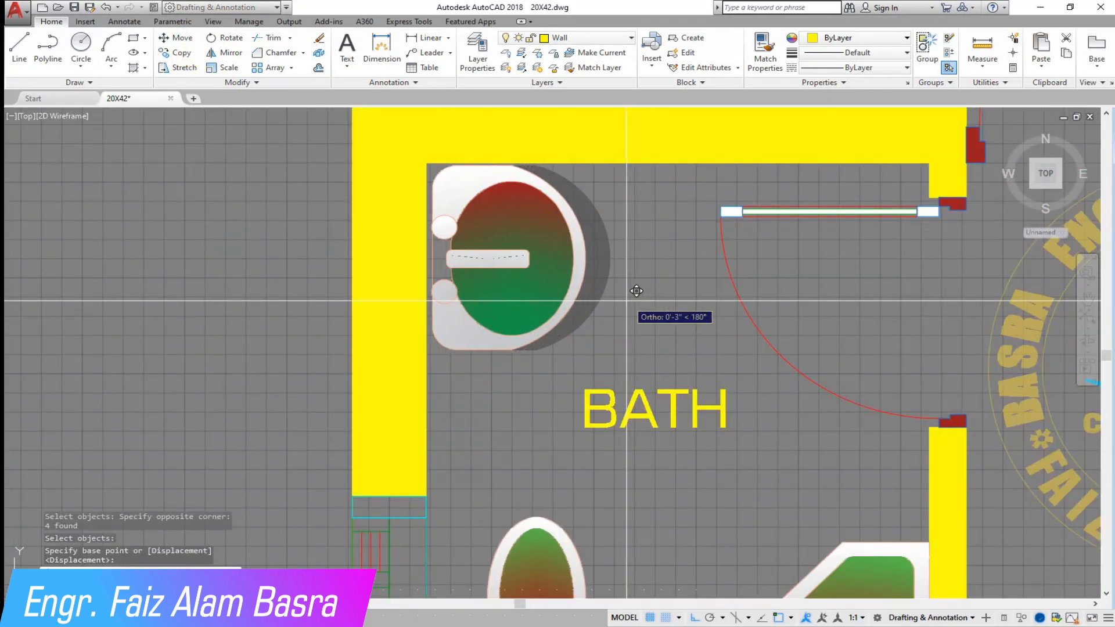
left_click(629, 301)
Step: Rotate the toilet a quarter turn about the centre of its drain so the tank faces the window wall
scroll(581, 191, "down", 5)
scroll(576, 365, "up", 5)
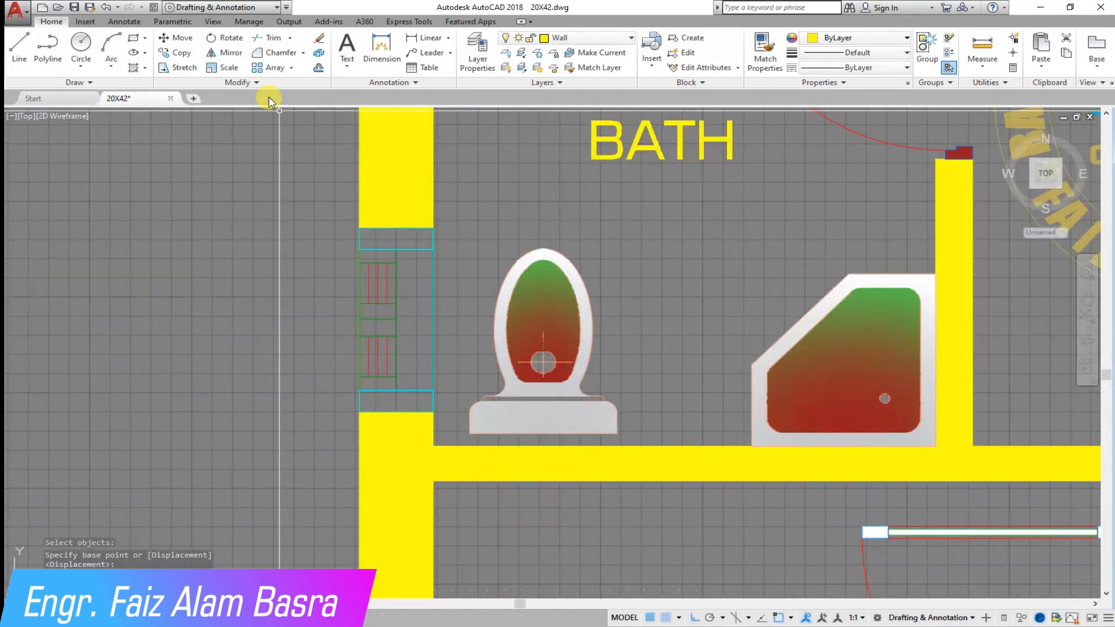
left_click(195, 44)
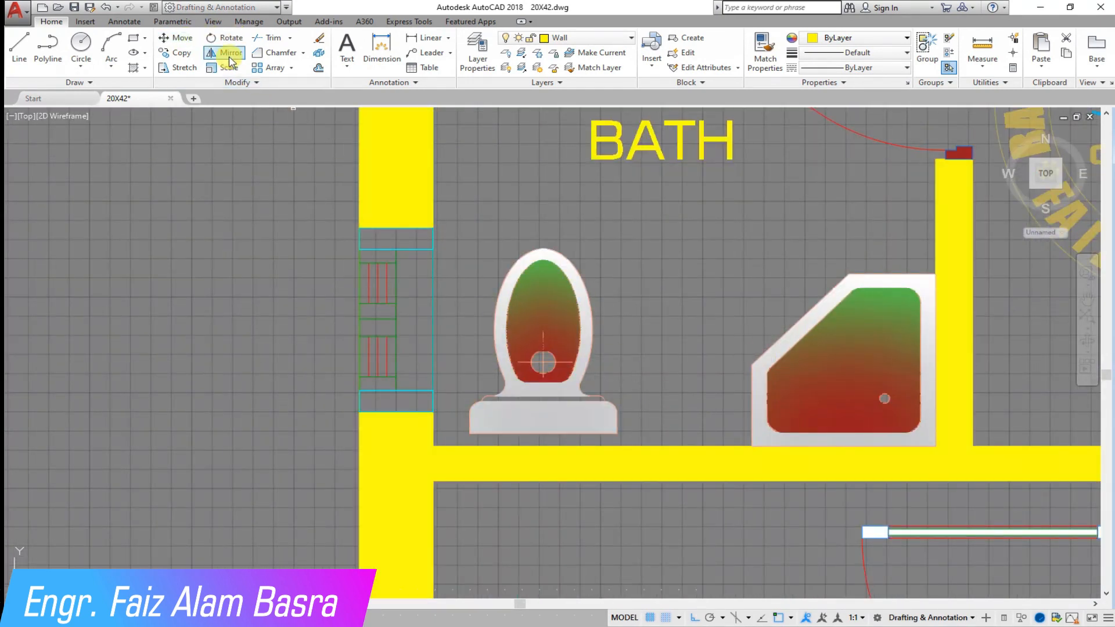
left_click(672, 443)
left_click(468, 216)
key("Return")
left_click(543, 362)
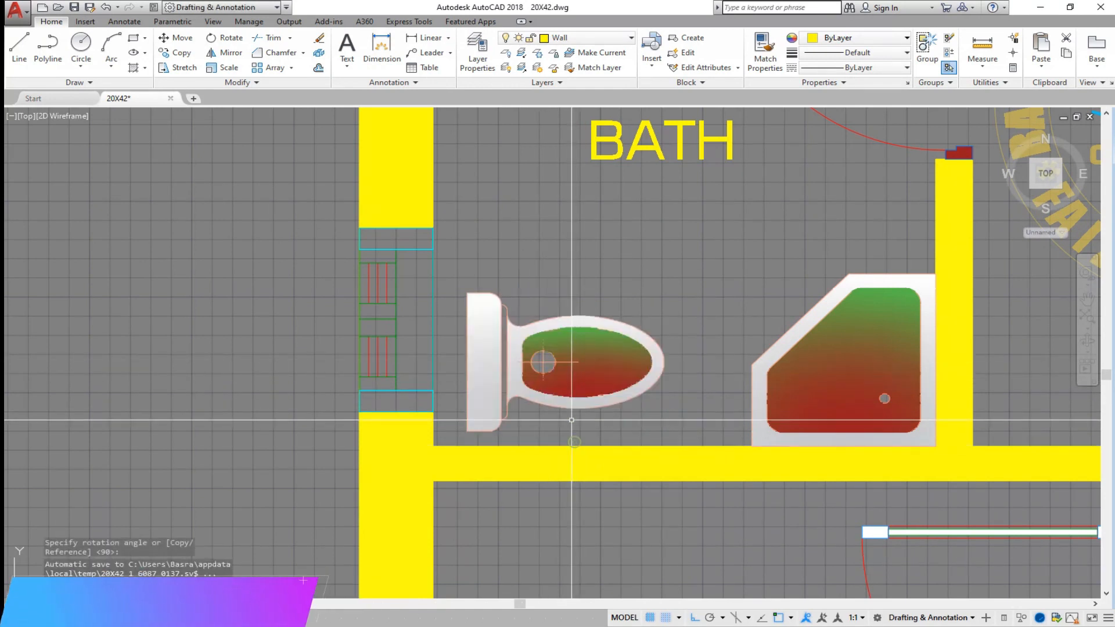
Step: Move the rotated toilet horizontally so its tank sits against the bath's window wall
left_click(175, 37)
left_click(772, 443)
left_click(512, 272)
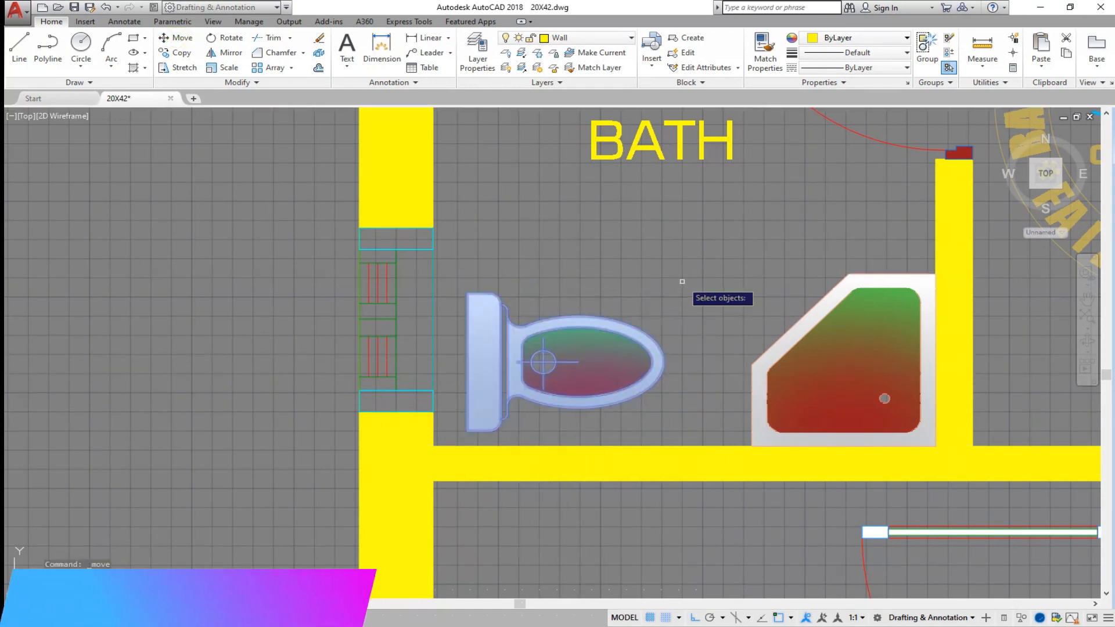
key("Return")
scroll(671, 340, "down", 5)
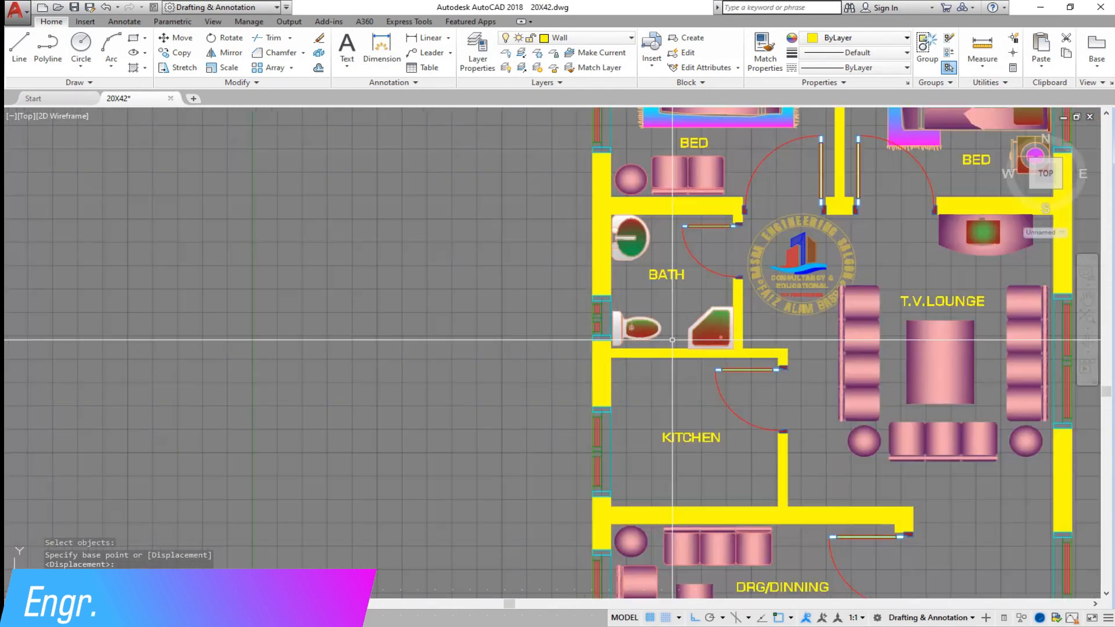
scroll(708, 240, "up", 2)
scroll(697, 307, "up", 2)
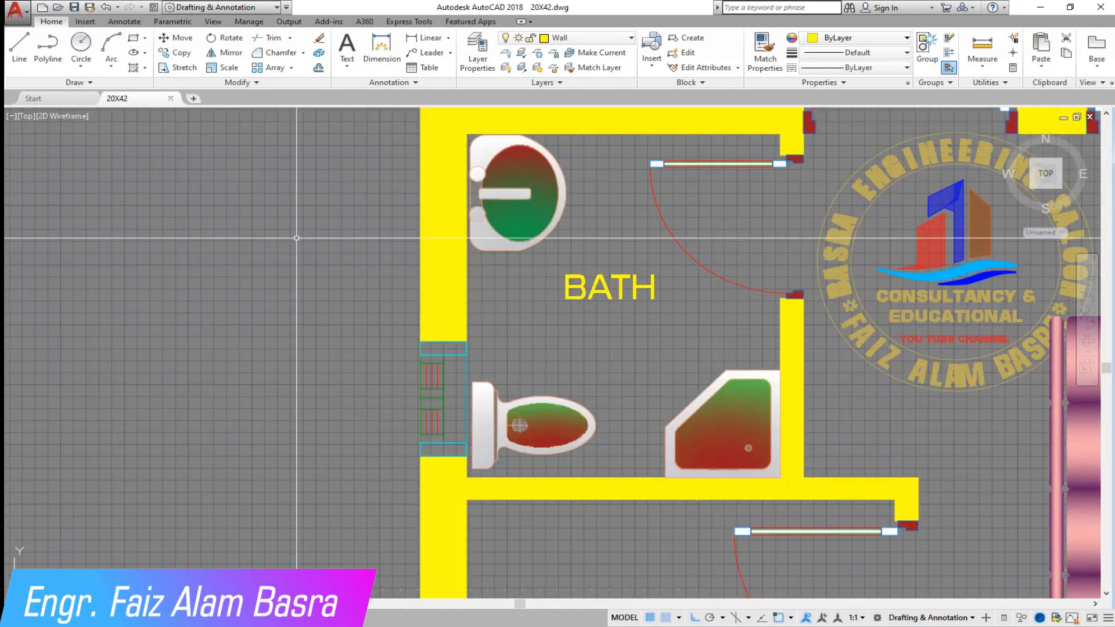
Step: Copy the L-shaped kitchen counter with sink and stove to the open area beside the plan's kitchen
scroll(319, 233, "down", 4)
left_click(179, 53)
scroll(264, 227, "down", 2)
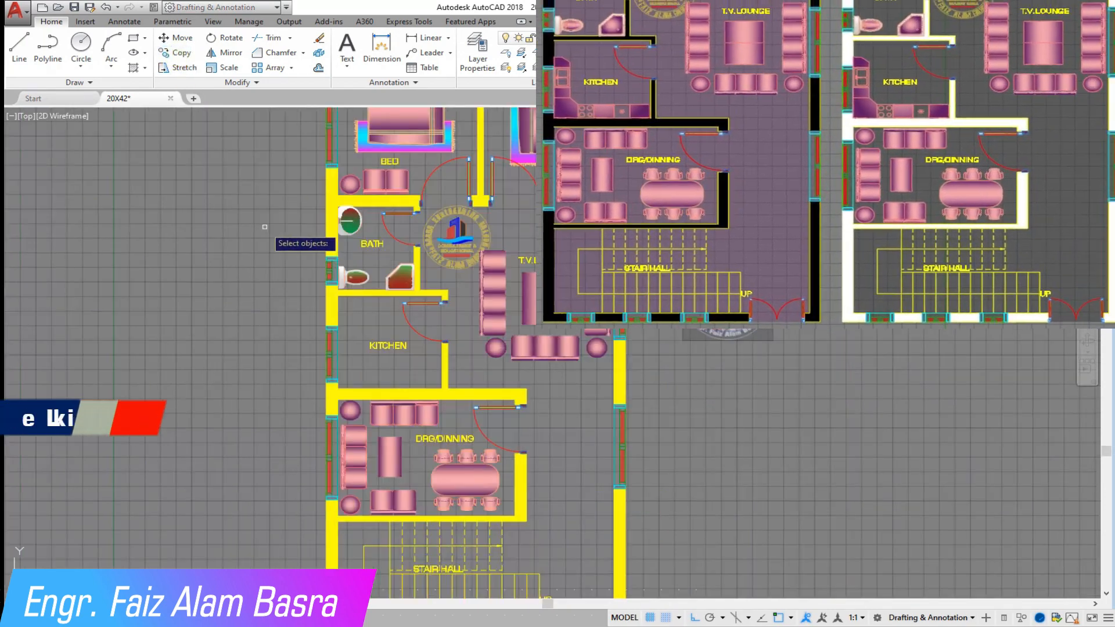
scroll(264, 227, "down", 5)
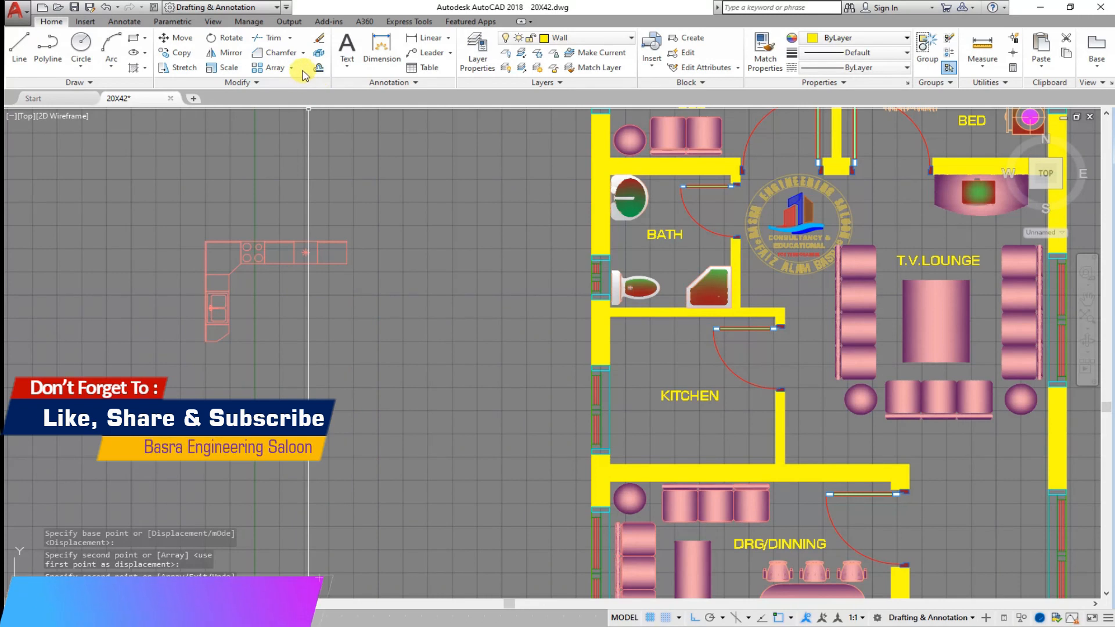
Step: Mirror the copied kitchen counter across a horizontal line, keeping only the flipped version
left_click(231, 57)
left_click(356, 364)
left_click(194, 208)
key("Return")
left_click(166, 308)
left_click(498, 341)
Step: Move the counter into the kitchen, snapping its outer corner to the corner between the window wall and the drawing room wall
left_click(178, 40)
scroll(222, 360, "up", 2)
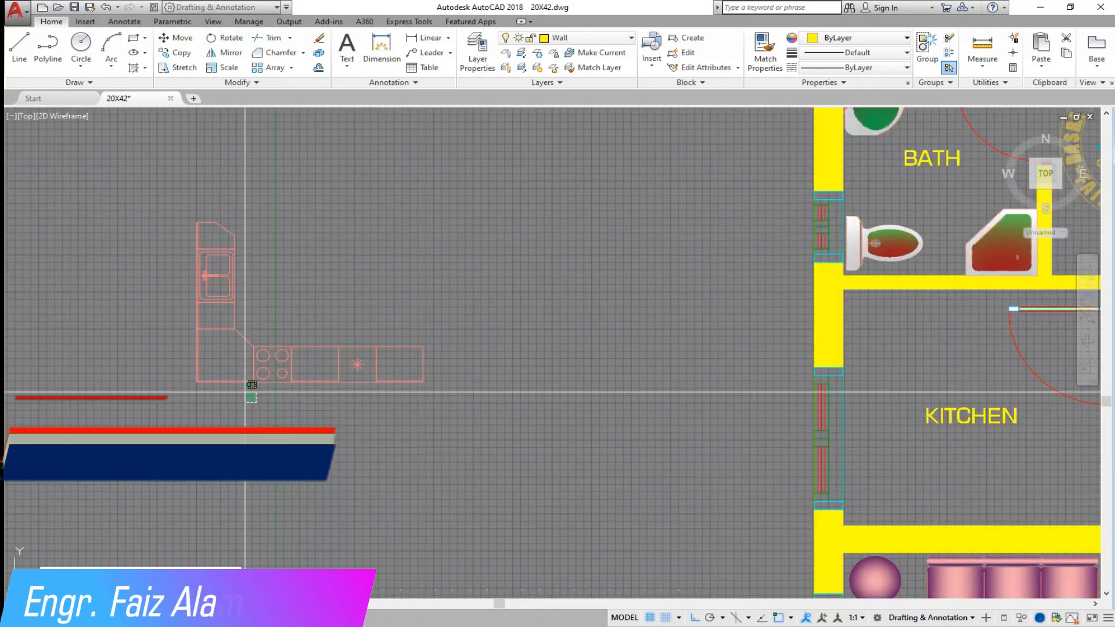
left_click(257, 404)
left_click(185, 361)
scroll(173, 396, "up", 4)
key("Return")
left_click(340, 297)
scroll(180, 276, "down", 1)
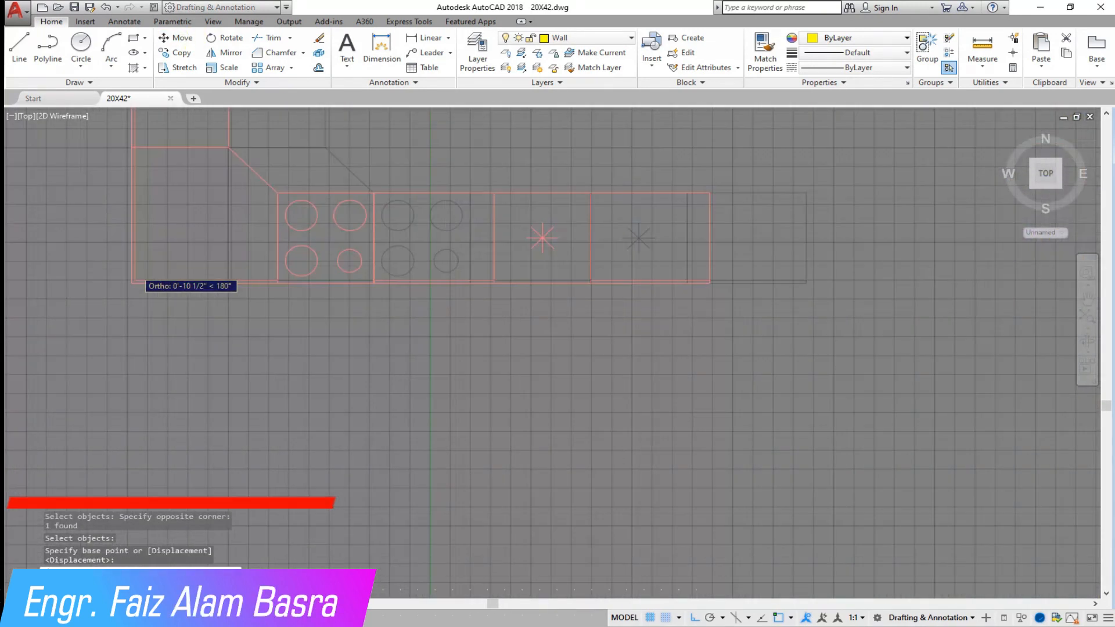
scroll(168, 268, "down", 3)
scroll(250, 355, "up", 8)
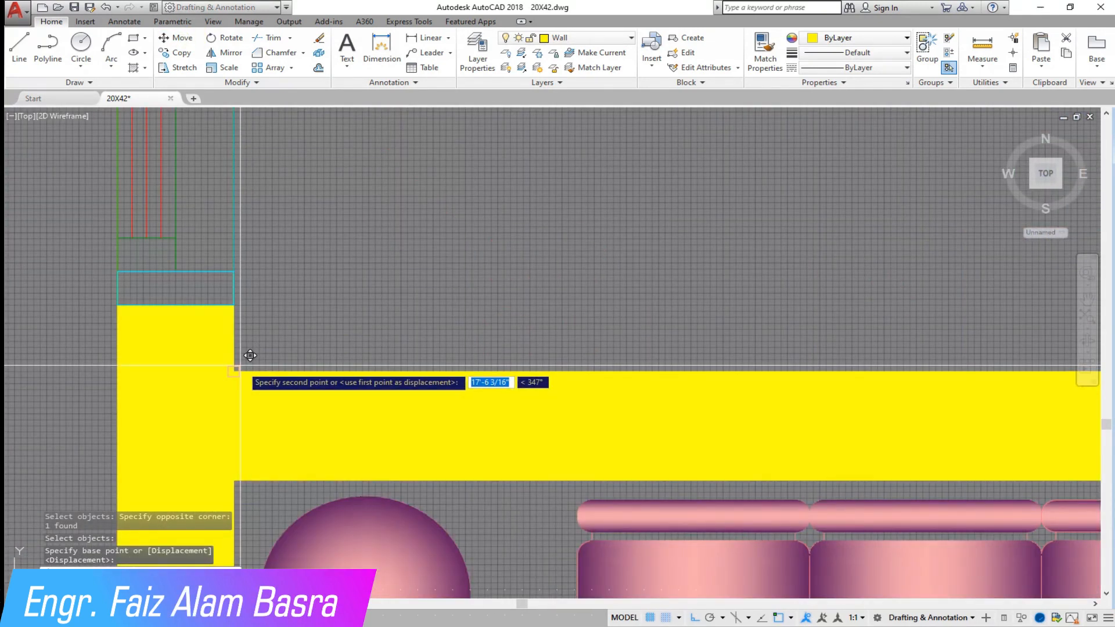
scroll(249, 355, "down", 6)
scroll(339, 408, "up", 3)
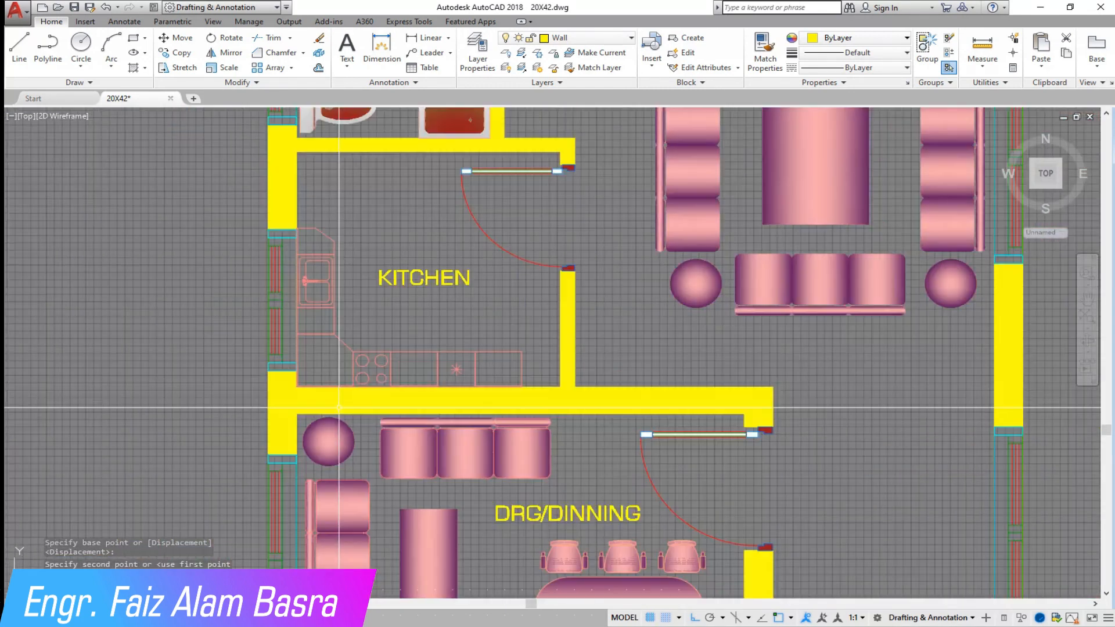
Step: Measure the kitchen counter's length from its free end to the window wall with a linear dimension, without placing it
scroll(355, 322, "up", 2)
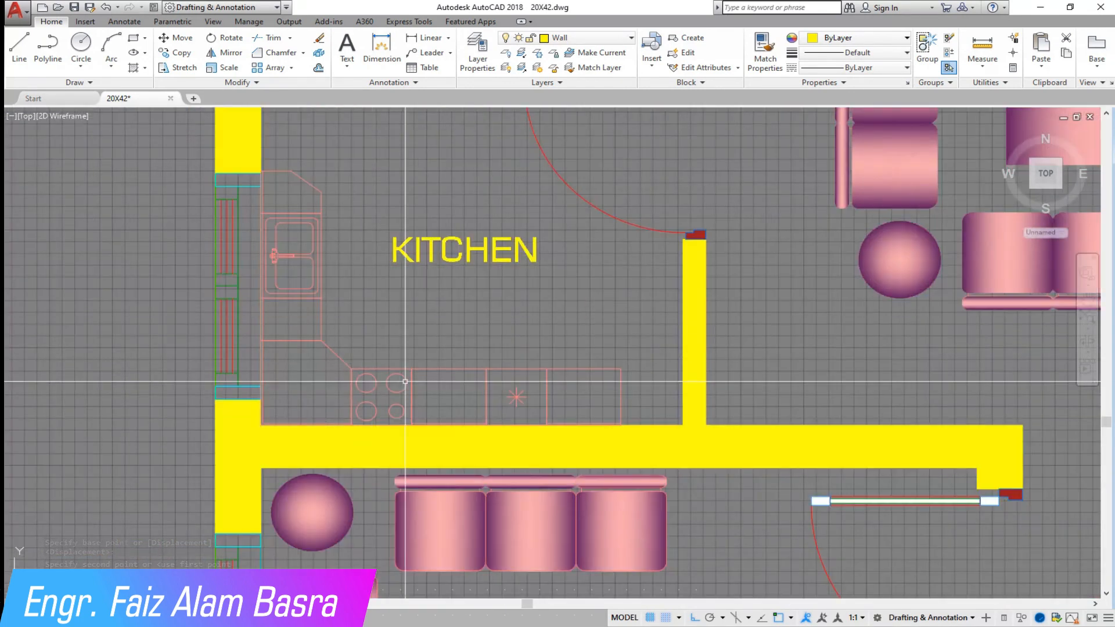
scroll(568, 404, "up", 2)
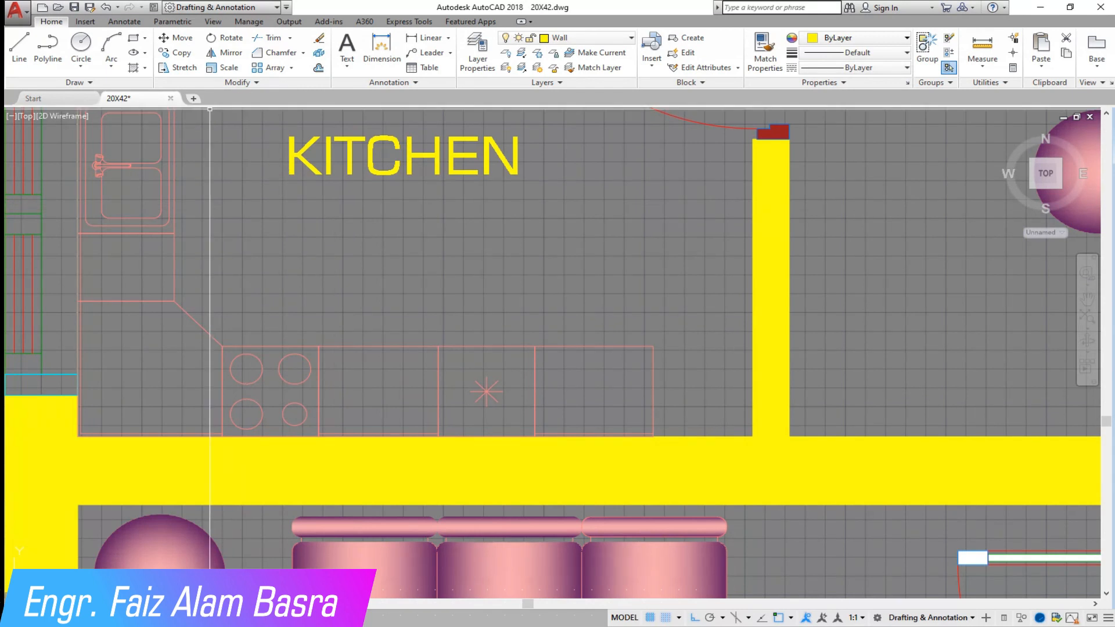
scroll(319, 311, "down", 3)
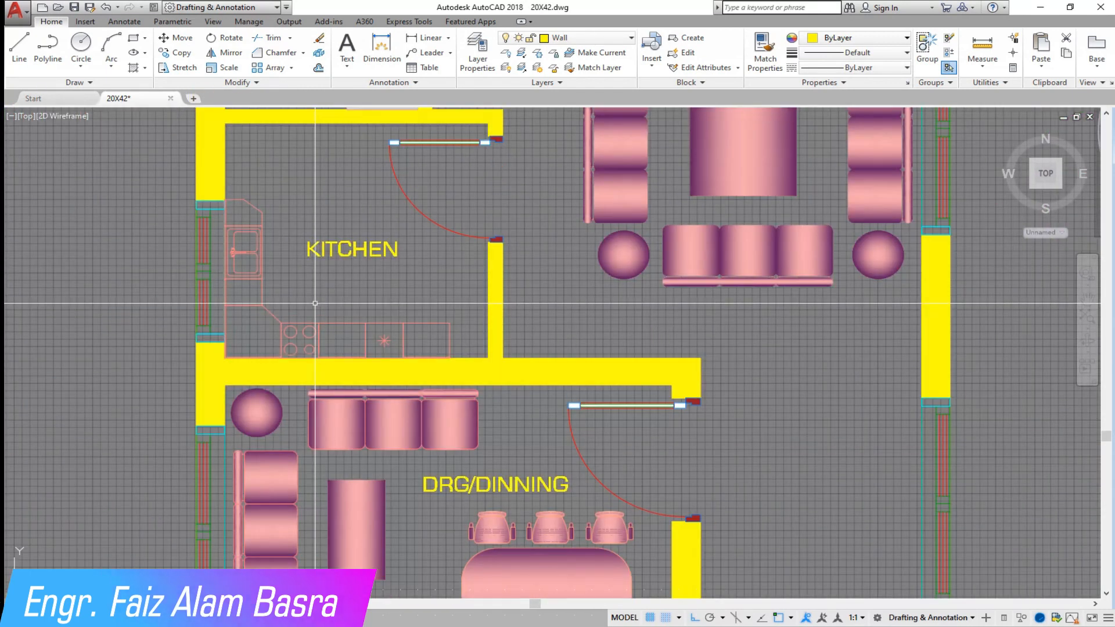
scroll(315, 302, "up", 4)
left_click(427, 38)
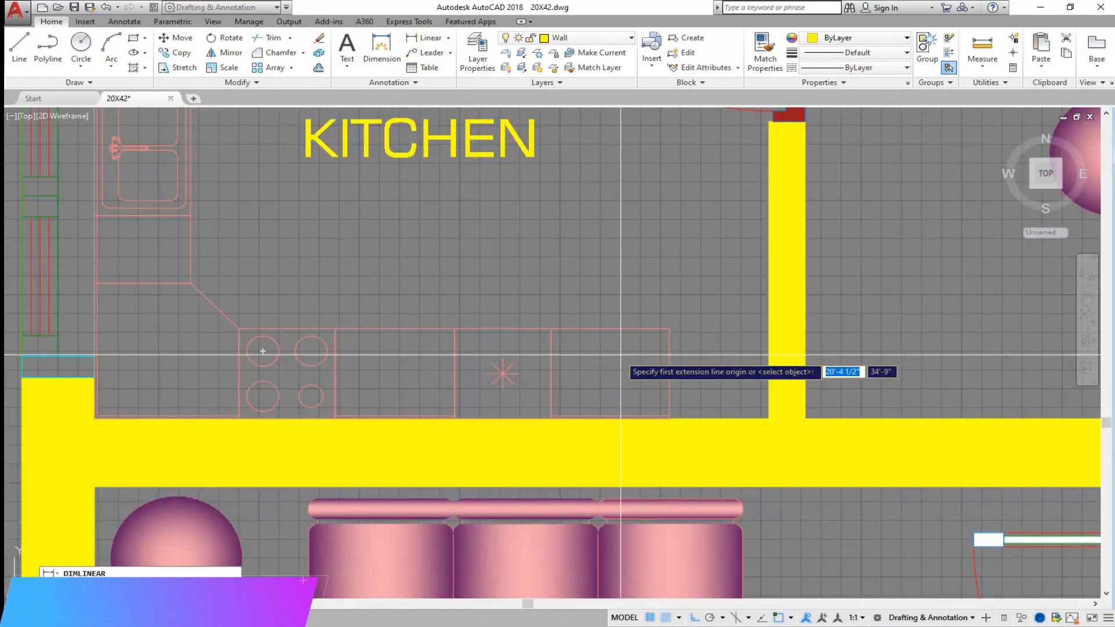
left_click(669, 329)
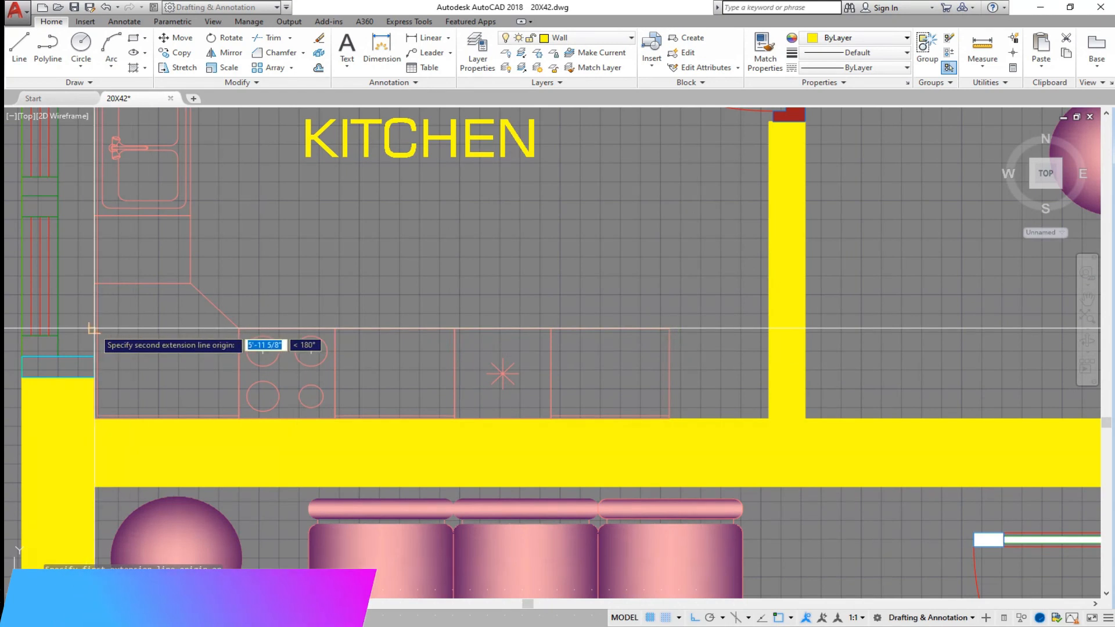
left_click(90, 329)
key("Escape")
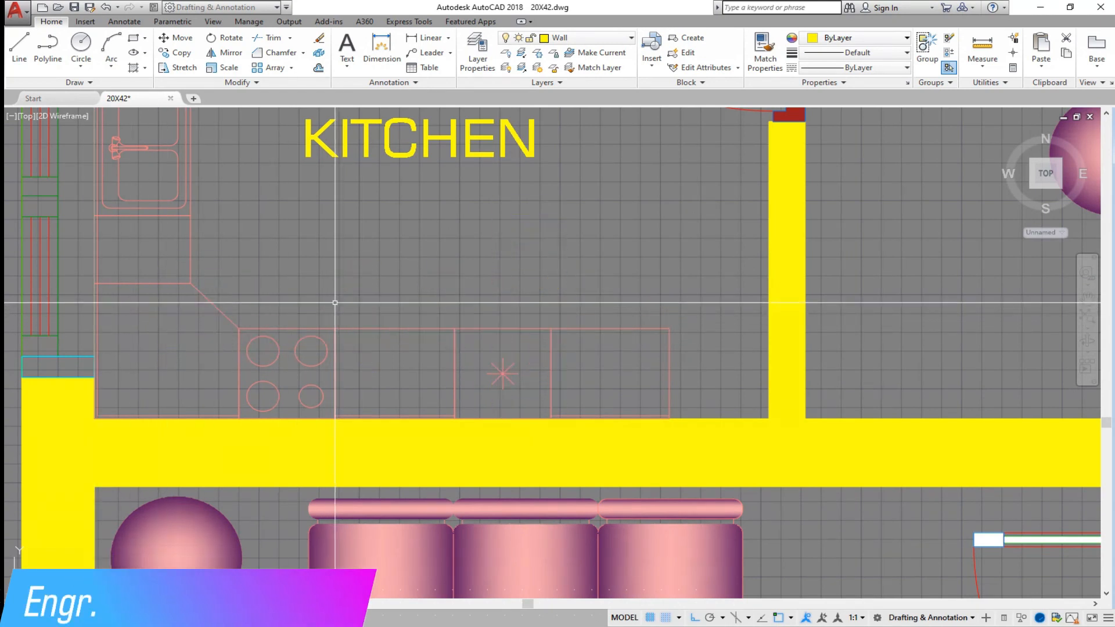
Step: Measure the kitchen's clear width between the window wall and the inner partition with a linear dimension, without placing it
left_click(427, 37)
left_click(753, 417)
left_click(84, 416)
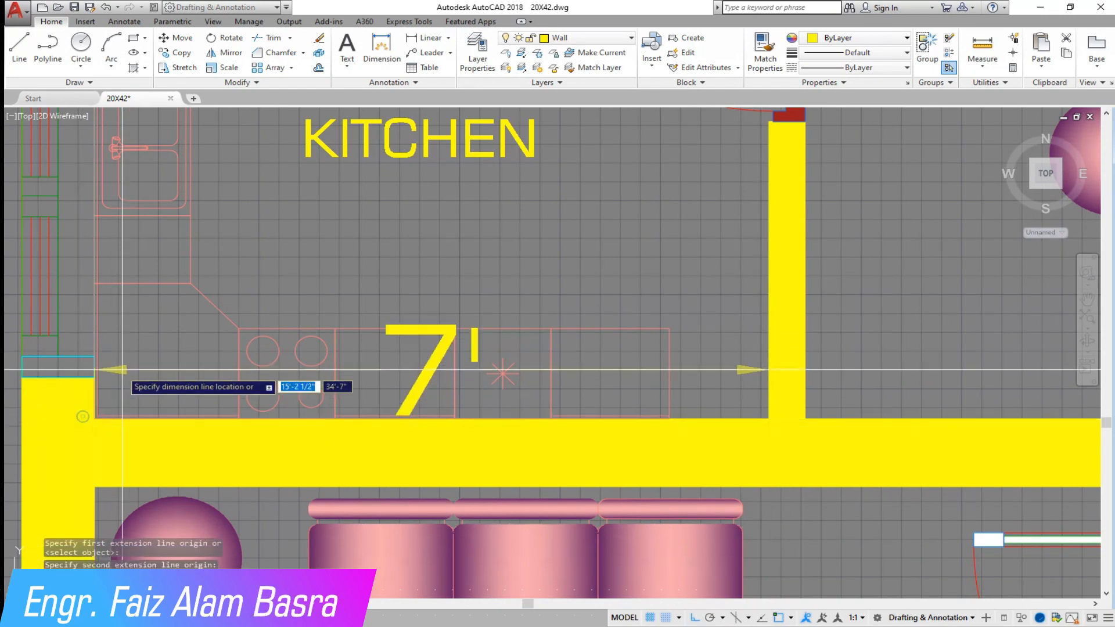
key("Escape")
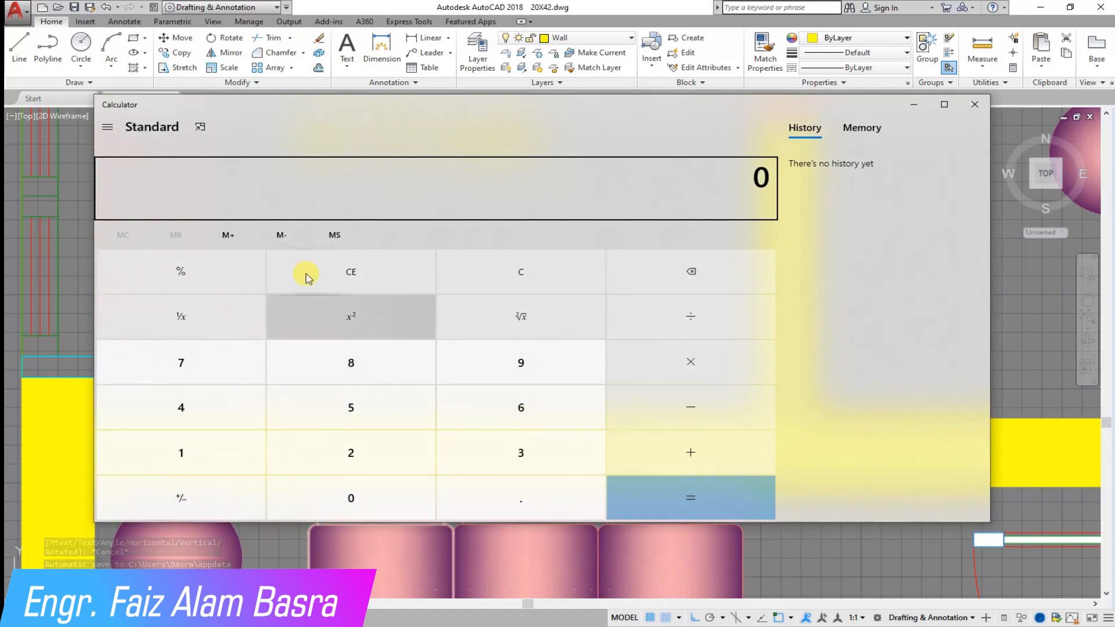
Step: Calculate 7 divided by 6 in the calculator to get the kitchen counter's scale factor
left_click(201, 125)
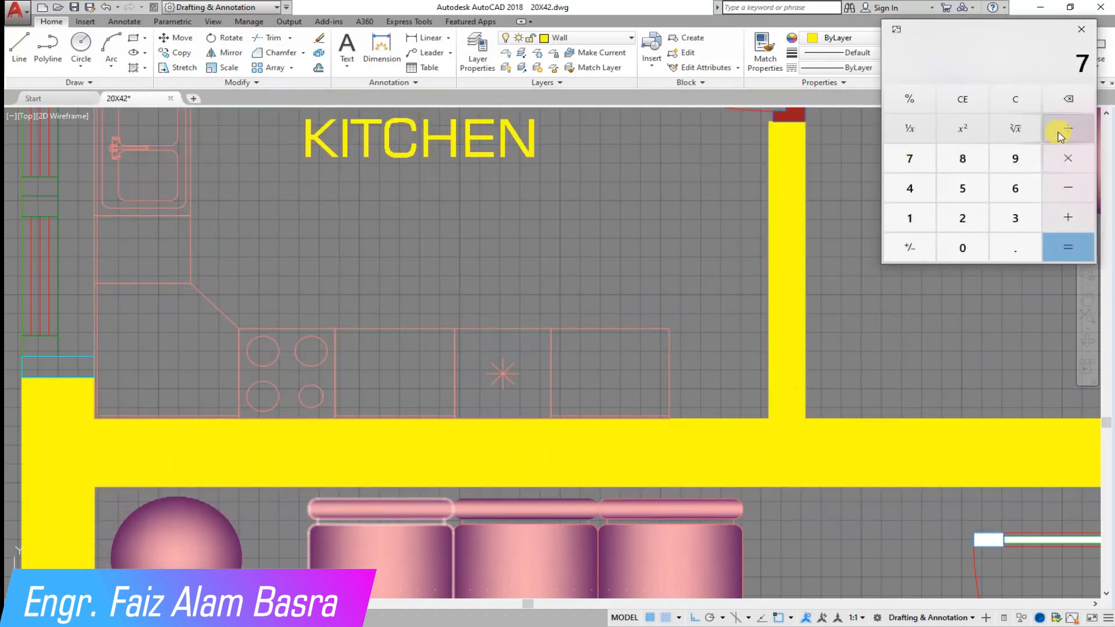
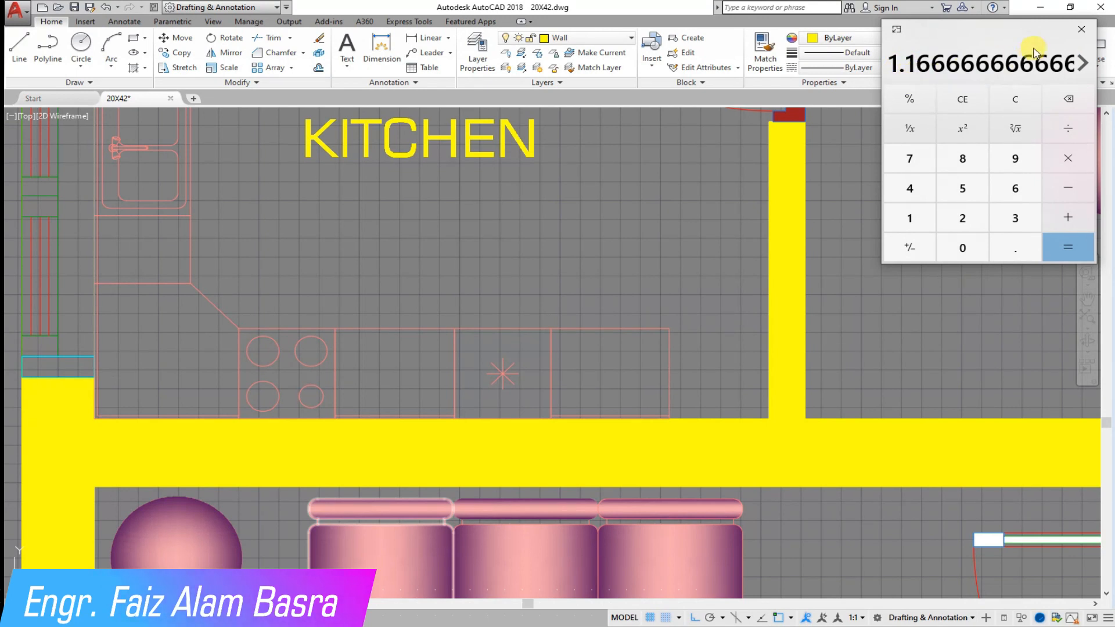
left_click(1078, 35)
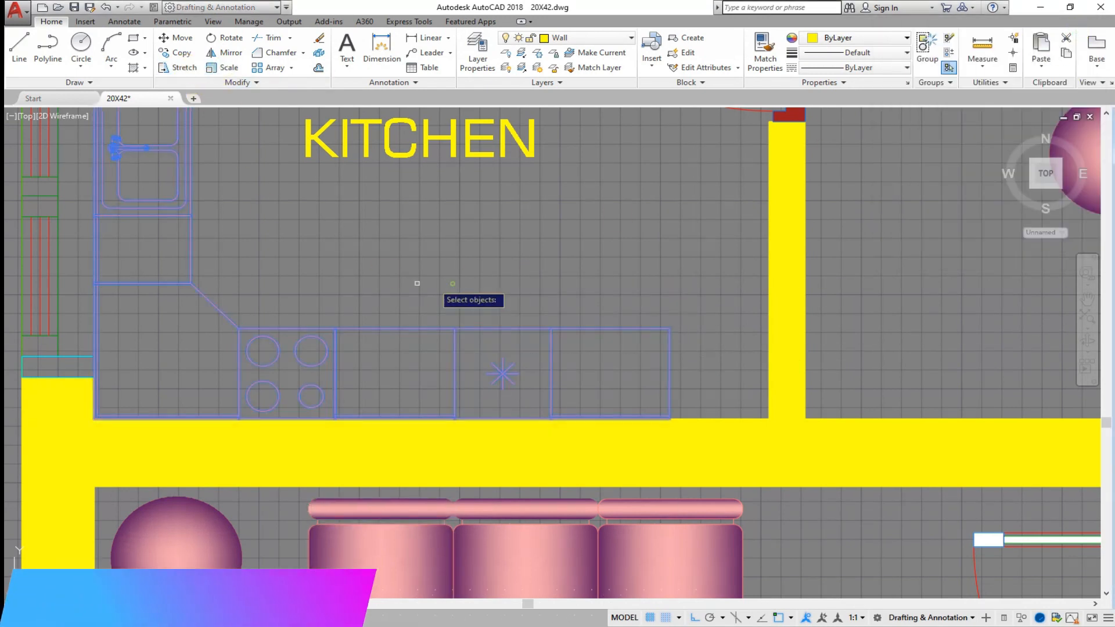
Step: Try to scale the kitchen counter by 1.65 from its outer corner at the window wall
key("Return")
scroll(94, 433, "up", 5)
left_click(94, 361)
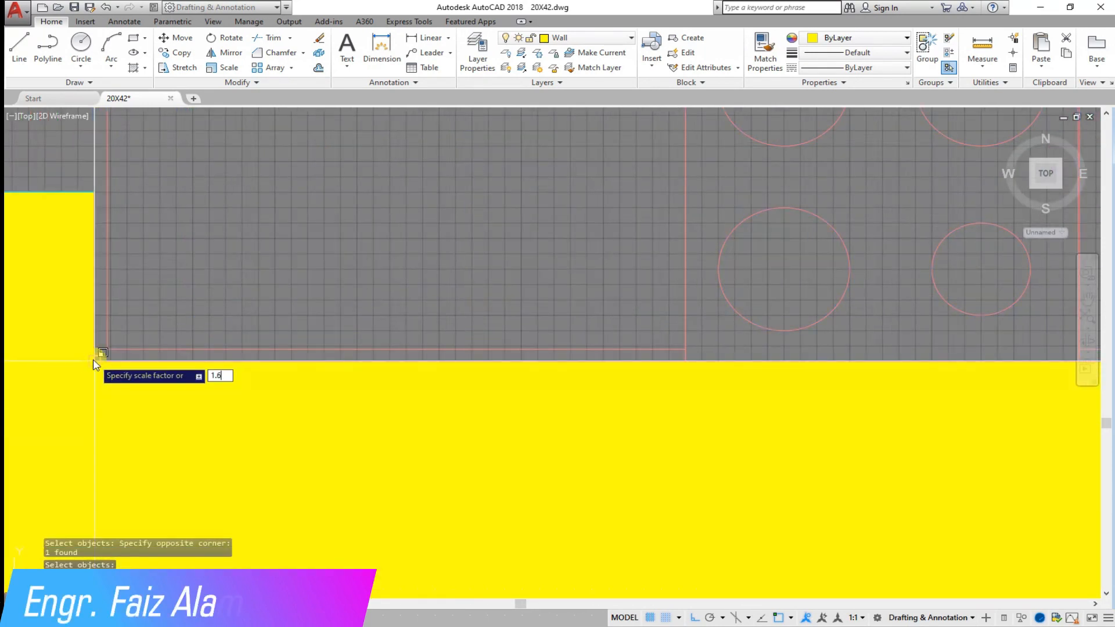
type("1.65")
key("Return")
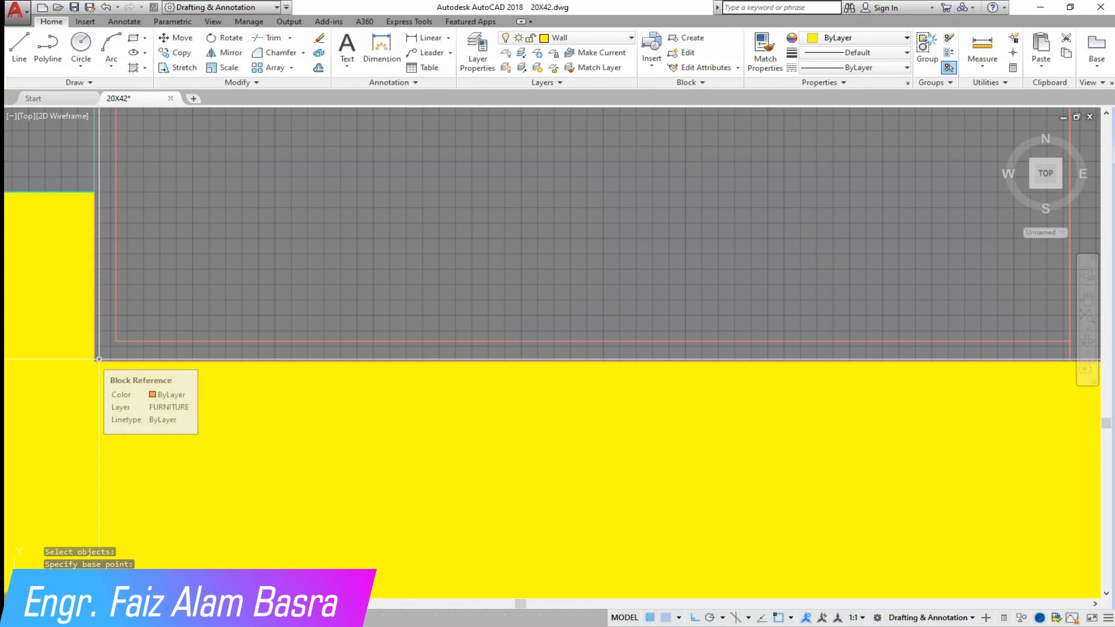
scroll(344, 366, "down", 5)
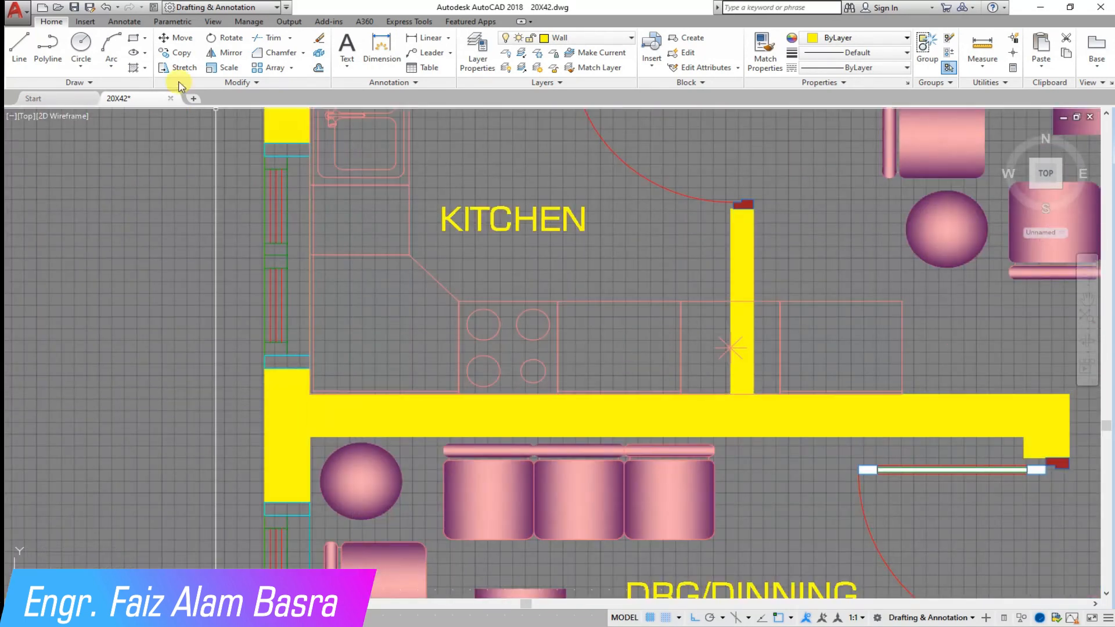
left_click(107, 8)
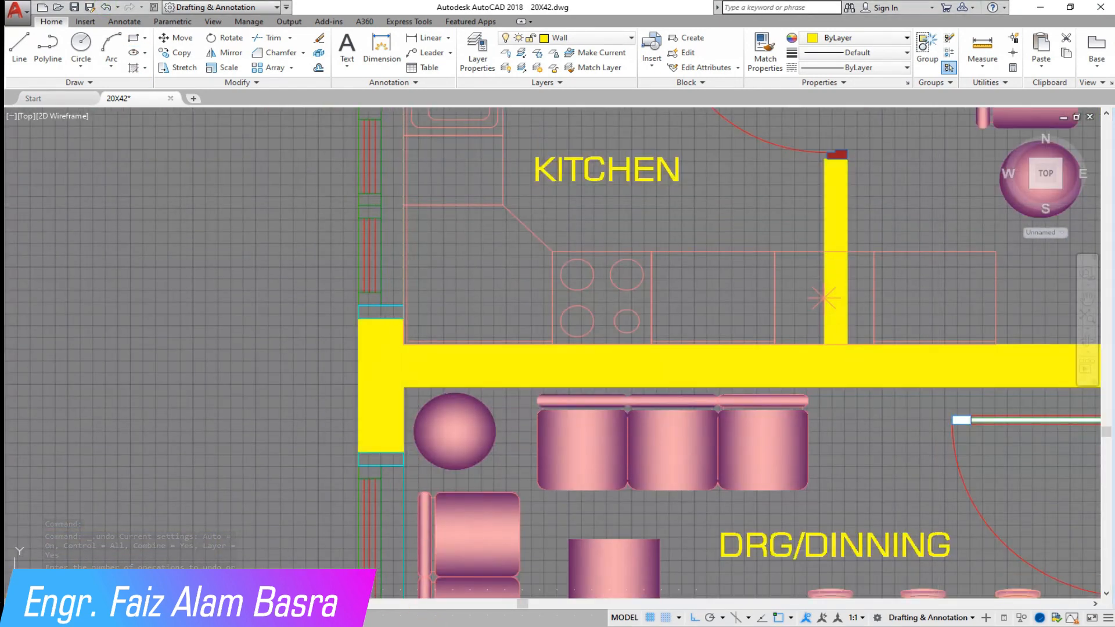
Step: Reopen the calculator and check the result of 7 divided by 6
left_click(403, 626)
left_click(204, 372)
left_click(681, 322)
left_click(542, 415)
left_click(682, 495)
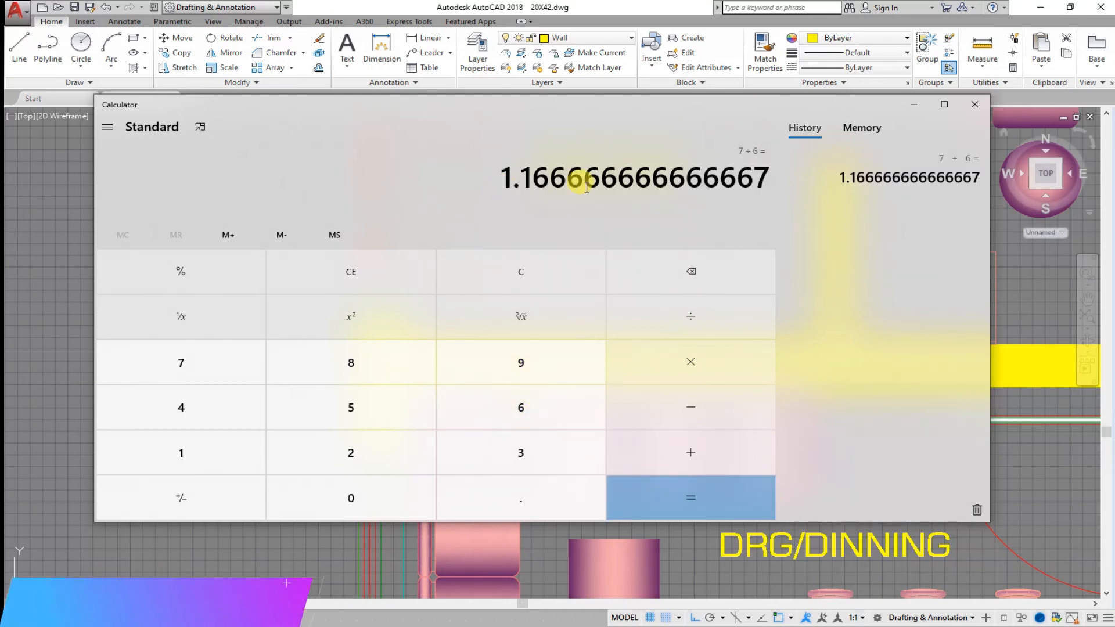
left_click(964, 106)
Step: Undo the last scaling of the kitchen counter
scroll(386, 381, "down", 3)
scroll(495, 311, "up", 6)
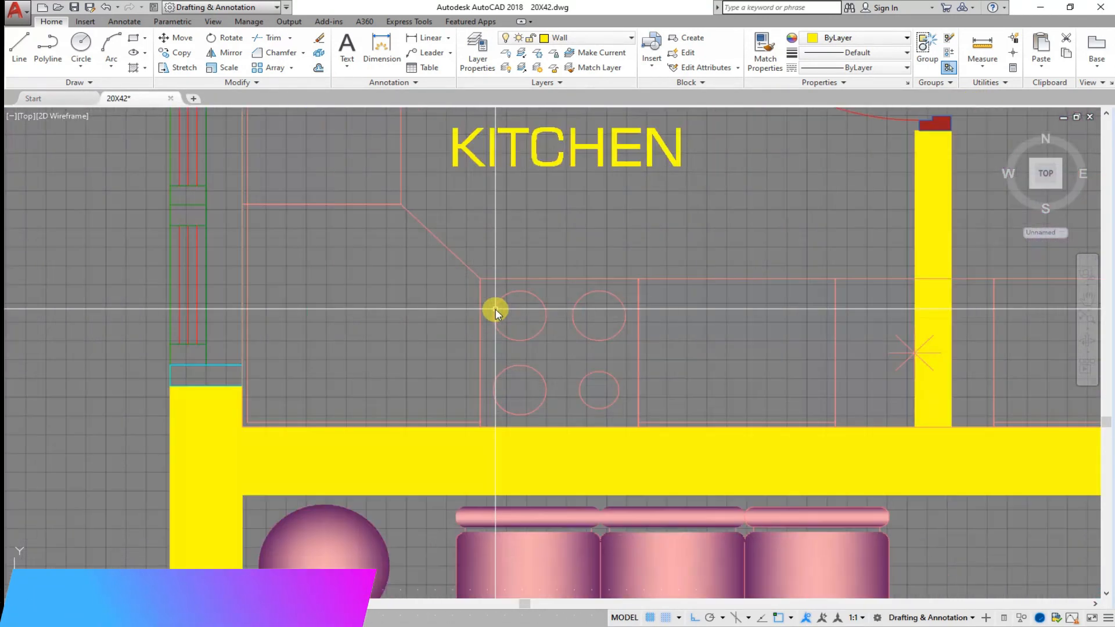
left_click(107, 8)
left_click(106, 9)
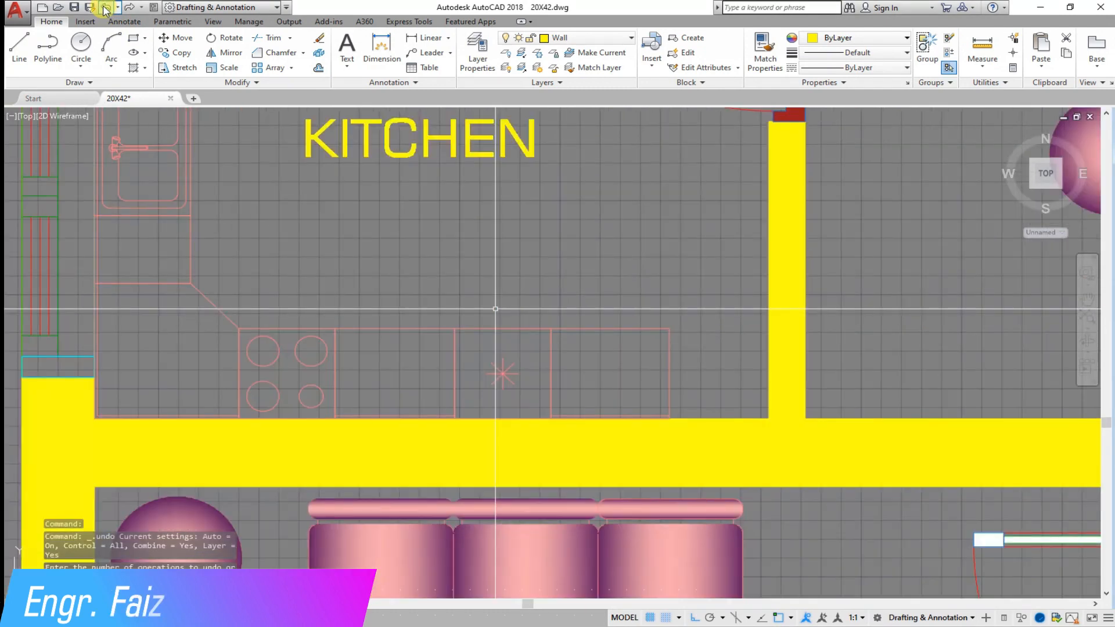
Step: Scale the kitchen counter by the calculated factor of about 1.16 from its outer corner at the window wall
left_click(225, 68)
scroll(125, 433, "up", 8)
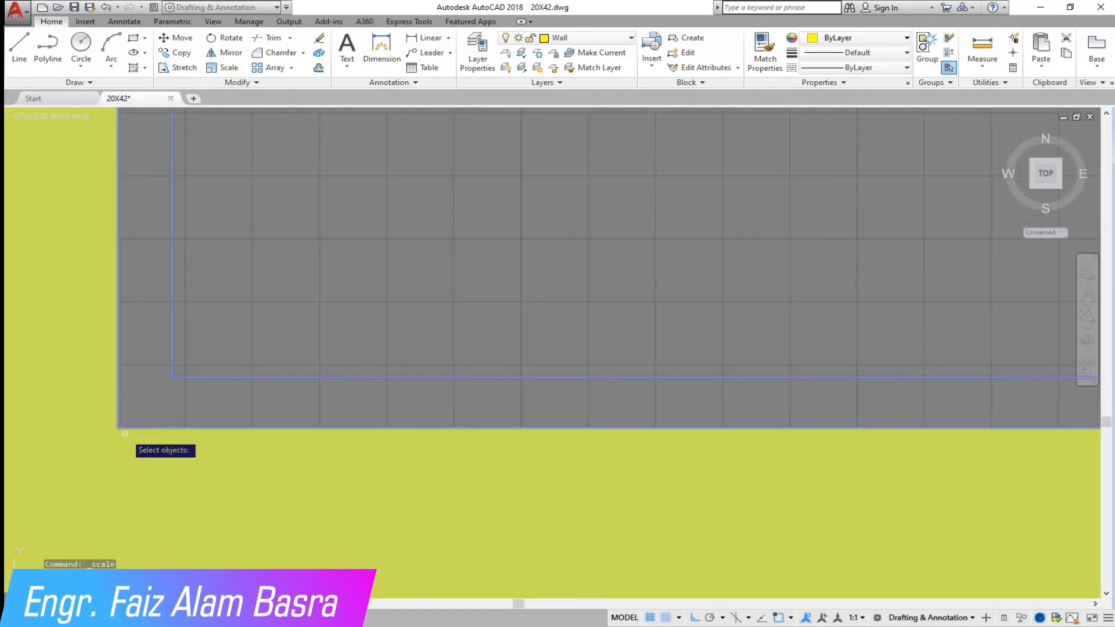
key("Return")
left_click(122, 424)
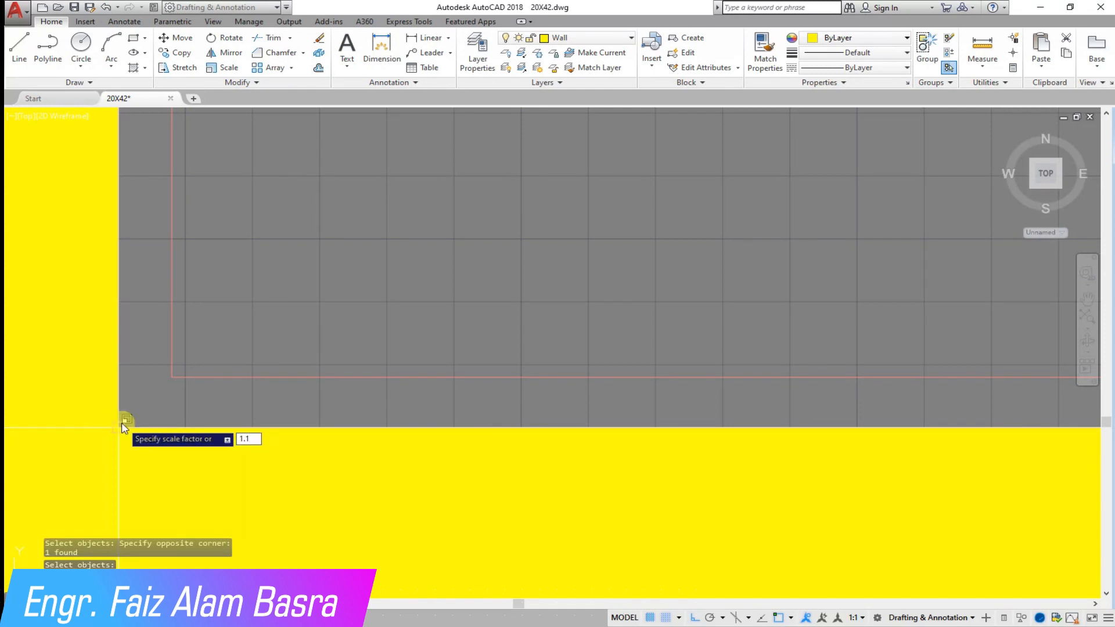
scroll(123, 428, "down", 5)
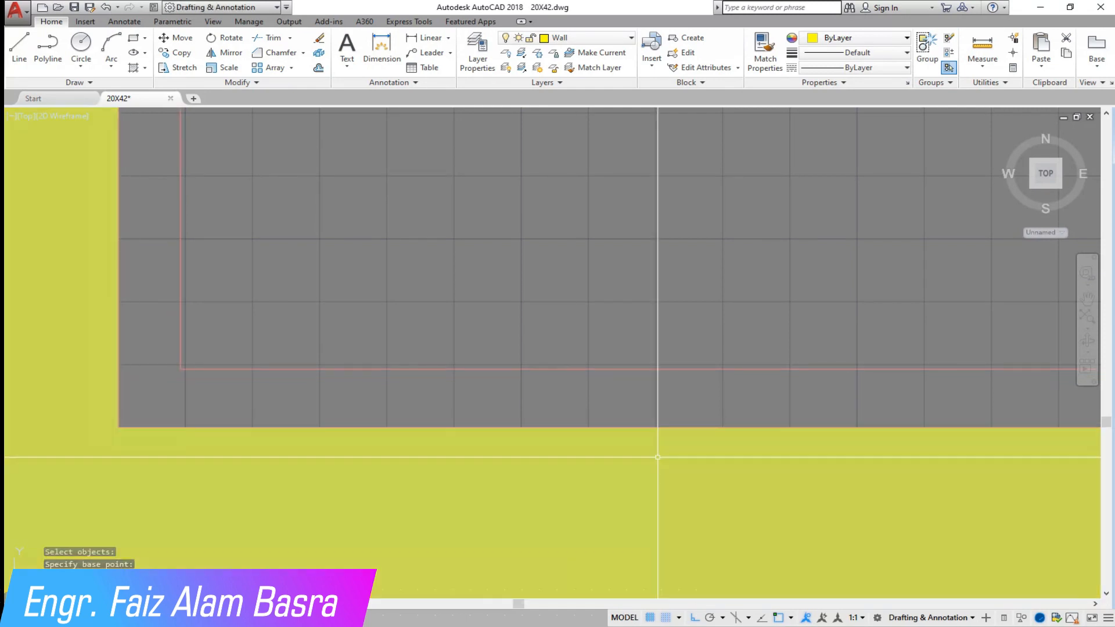
scroll(379, 383, "down", 4)
key("Escape")
scroll(748, 395, "up", 2)
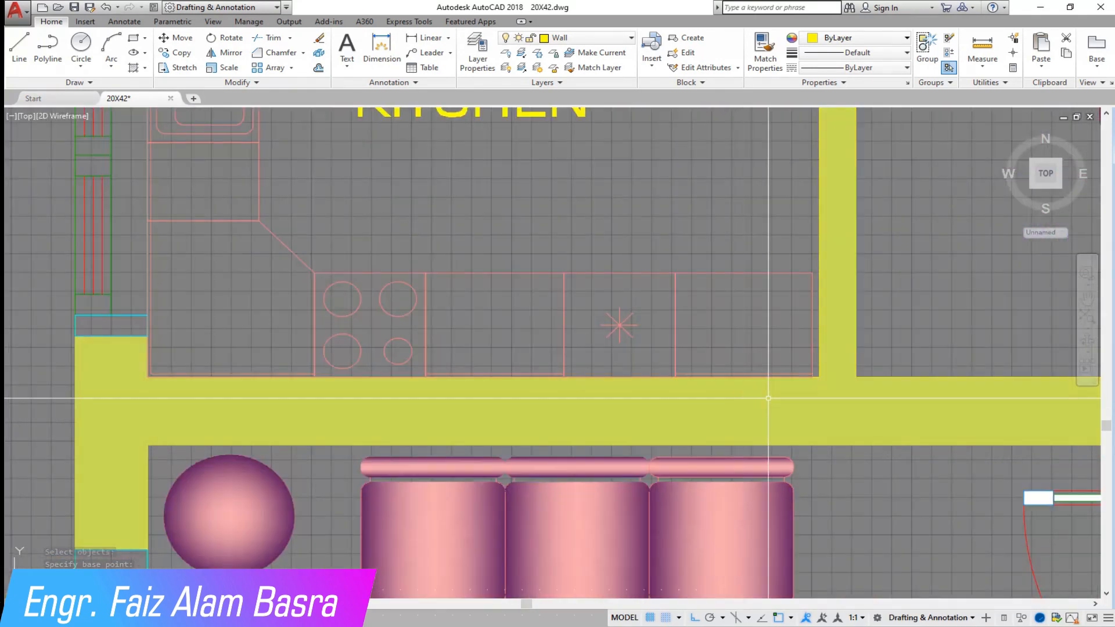
scroll(806, 422, "down", 2)
scroll(806, 424, "down", 3)
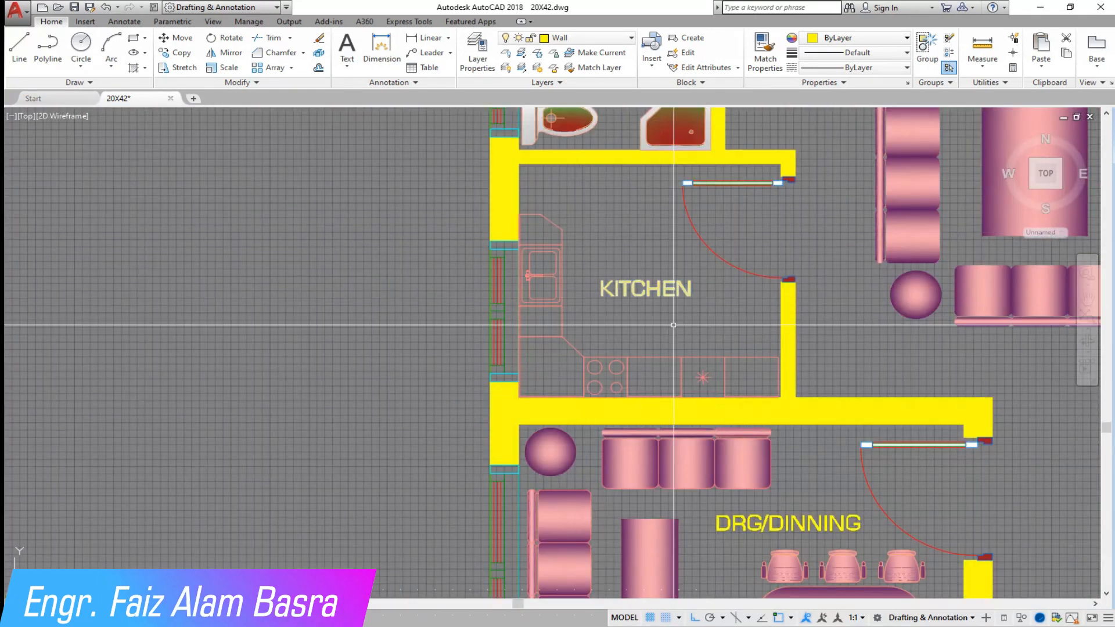
Step: Fill the five plain worktop sections of the kitchen counter with a solid hatch, leaving out the sink, stove and star-marked unit
scroll(708, 349, "up", 3)
left_click(133, 67)
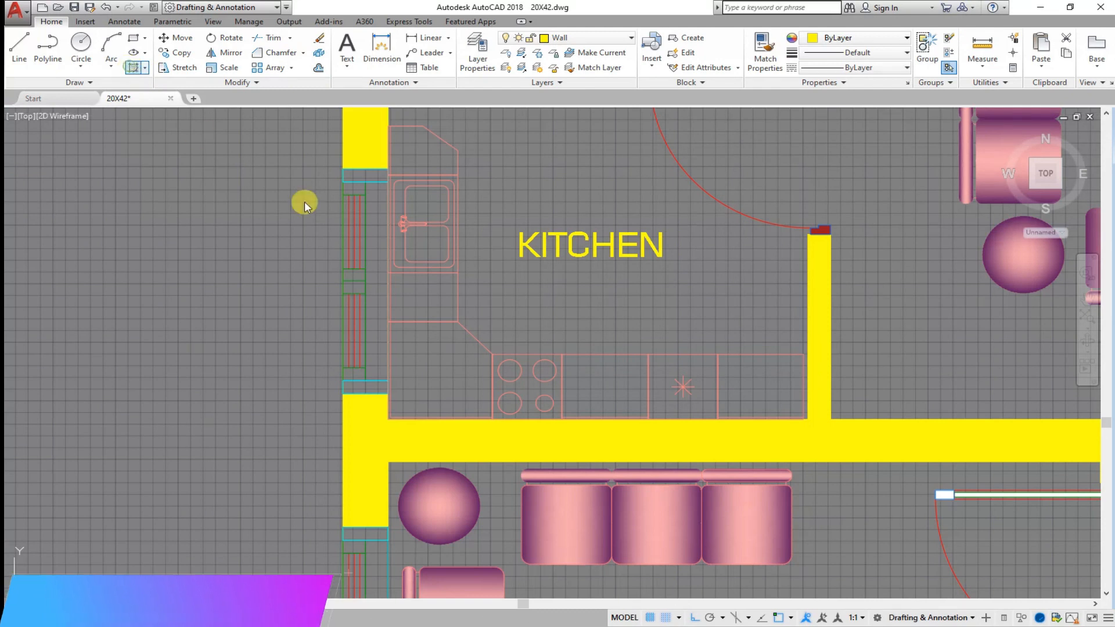
left_click(427, 296)
left_click(439, 371)
left_click(591, 391)
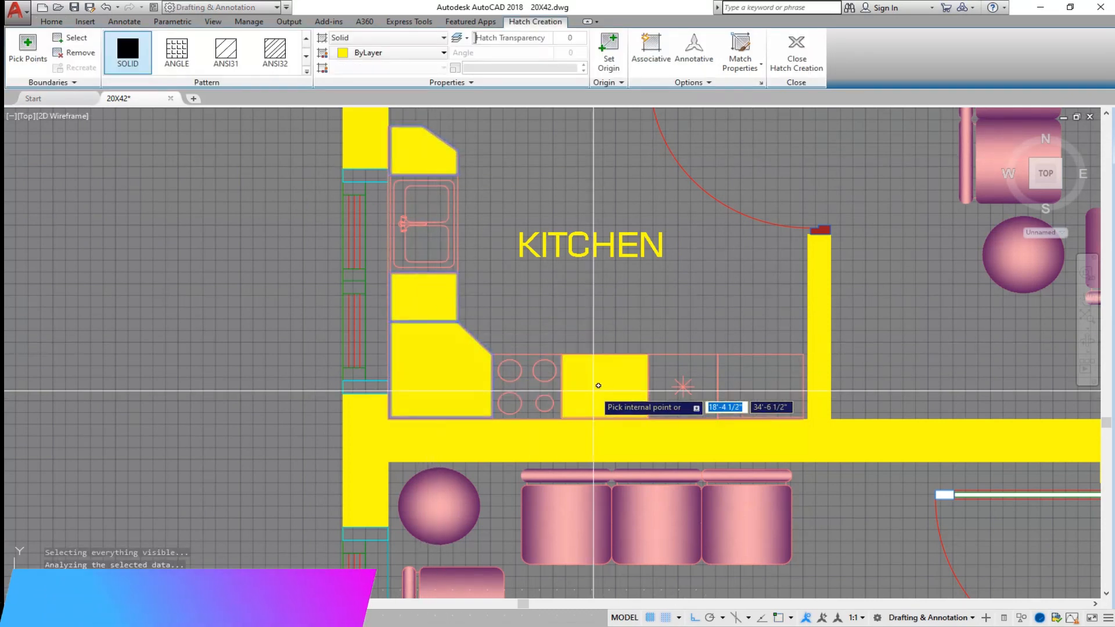
left_click(754, 386)
key("Escape")
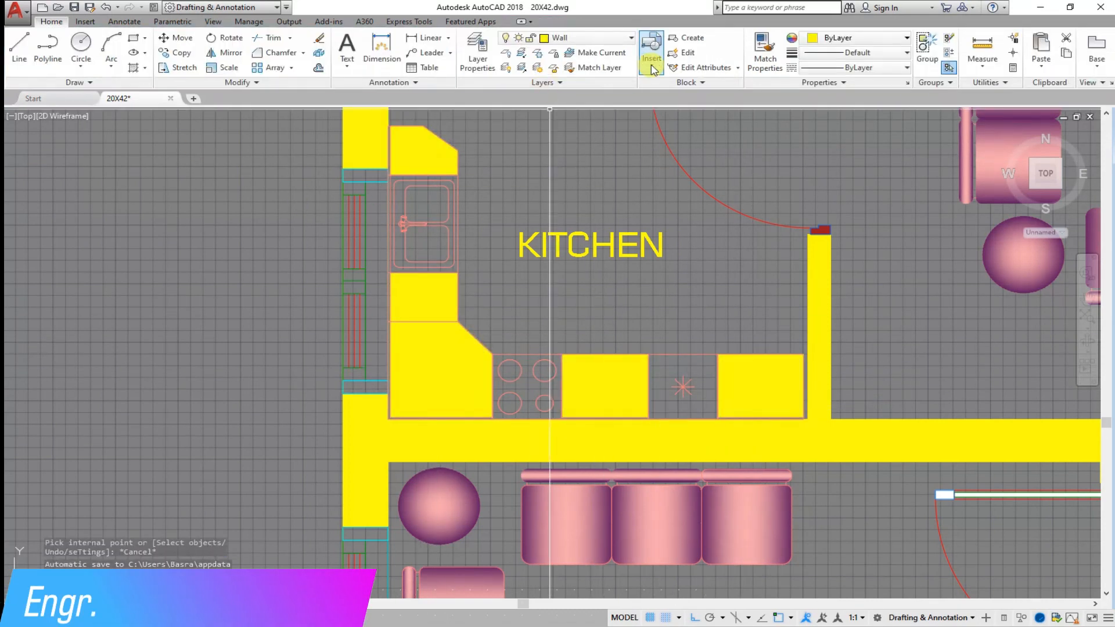
Step: Match the counter's solid hatch to the pink gradient of the drawing room sofa
left_click(765, 58)
left_click(656, 522)
left_click(435, 372)
right_click(528, 293)
left_click(556, 299)
scroll(426, 383, "down", 3)
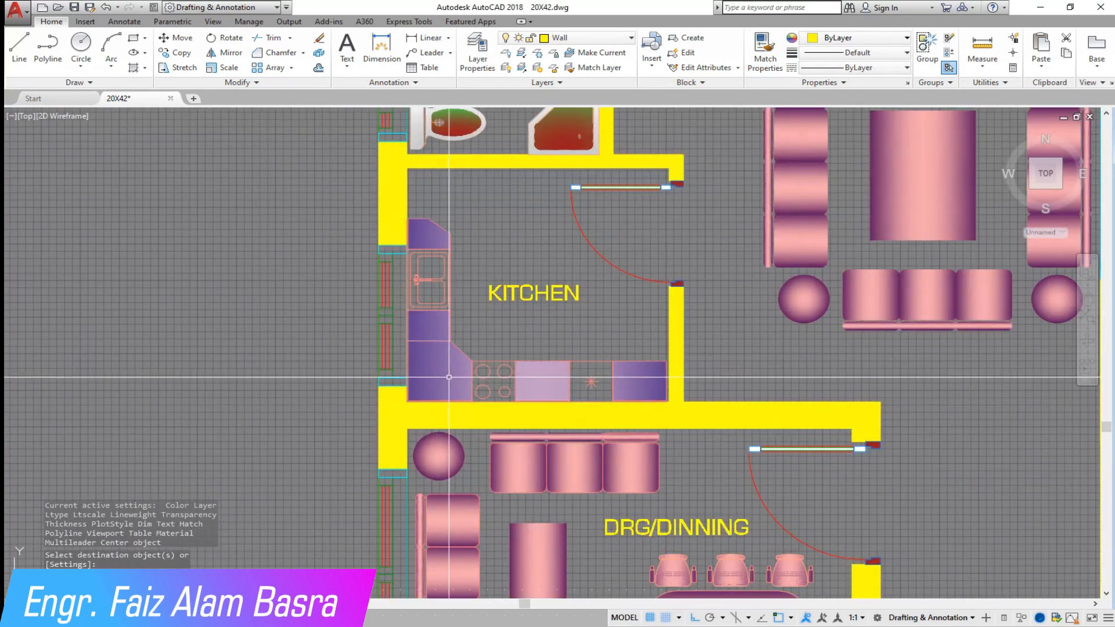
Step: Change the kitchen counter hatch's gradient pattern to GR_INVSPH
left_click(458, 325)
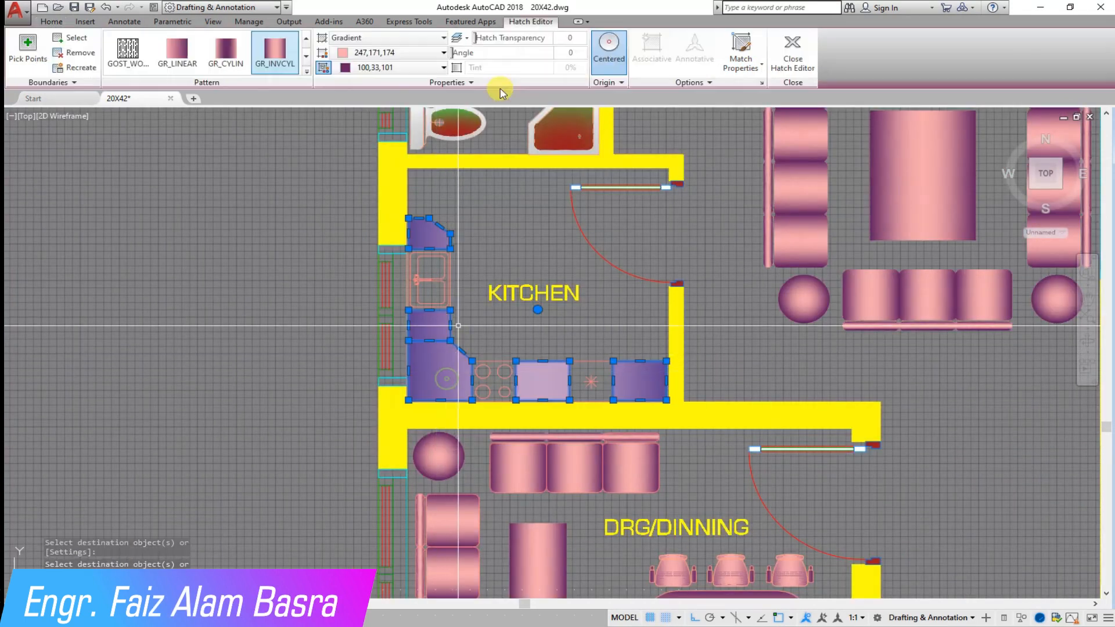
left_click(306, 57)
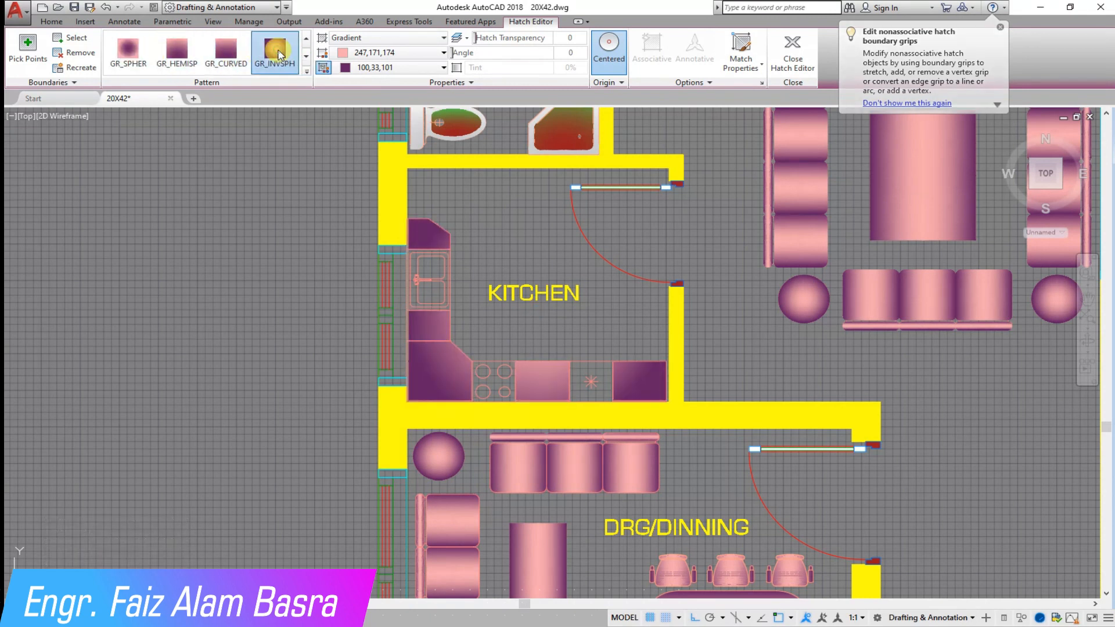
left_click(281, 55)
key("Escape")
Step: Match the gradient of a T.V. lounge sofa onto the bath's toilet, washbasin and corner shower fills
scroll(367, 444, "down", 4)
scroll(399, 285, "up", 4)
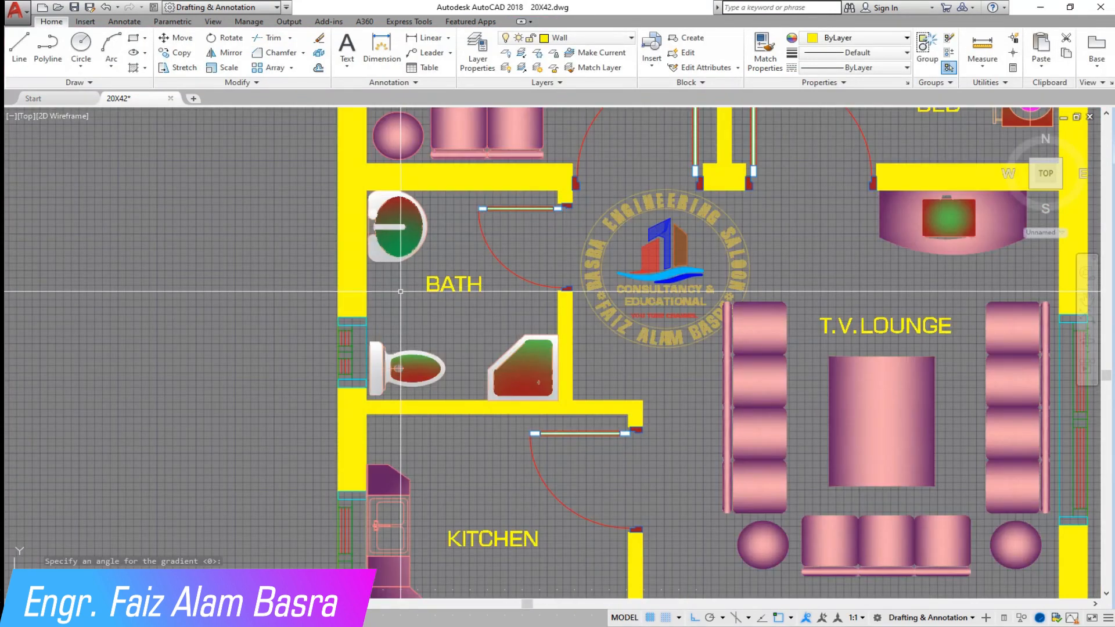
left_click(765, 323)
left_click(422, 369)
left_click(401, 245)
left_click(534, 365)
key("Return")
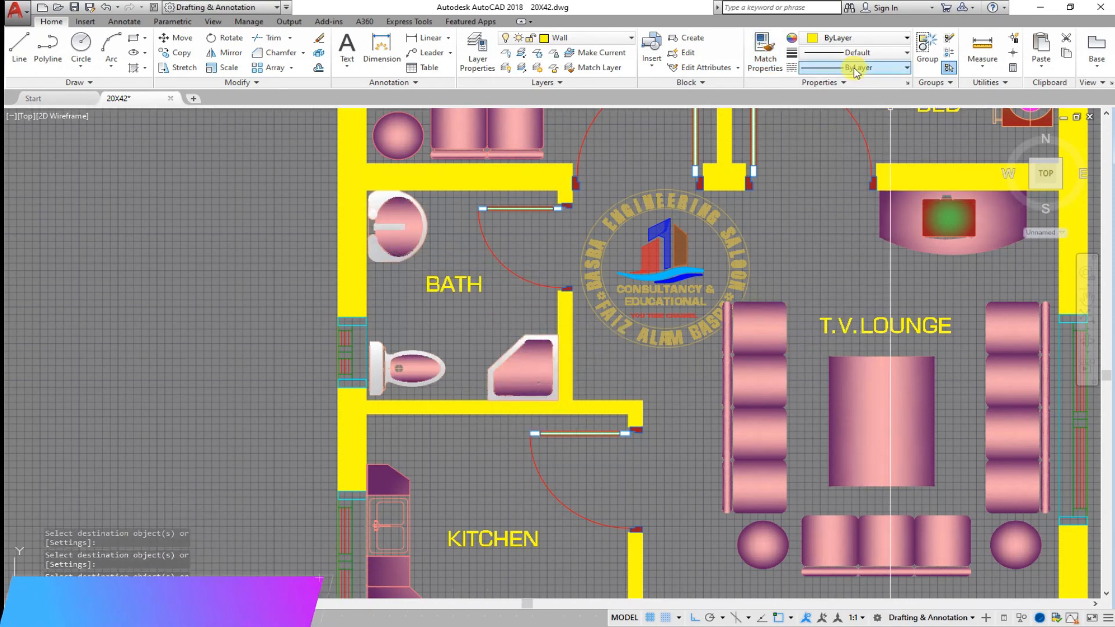
Step: Match the radial gradient of the lounge's round side table onto the bath's corner shower and washbasin fills
left_click(763, 49)
left_click(763, 543)
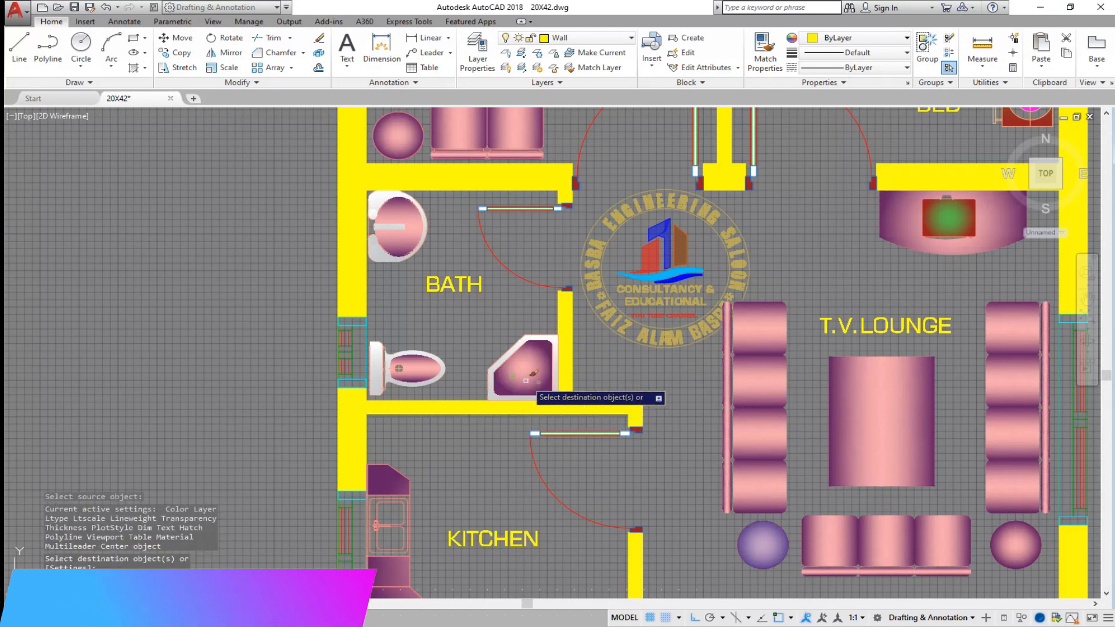
left_click(408, 237)
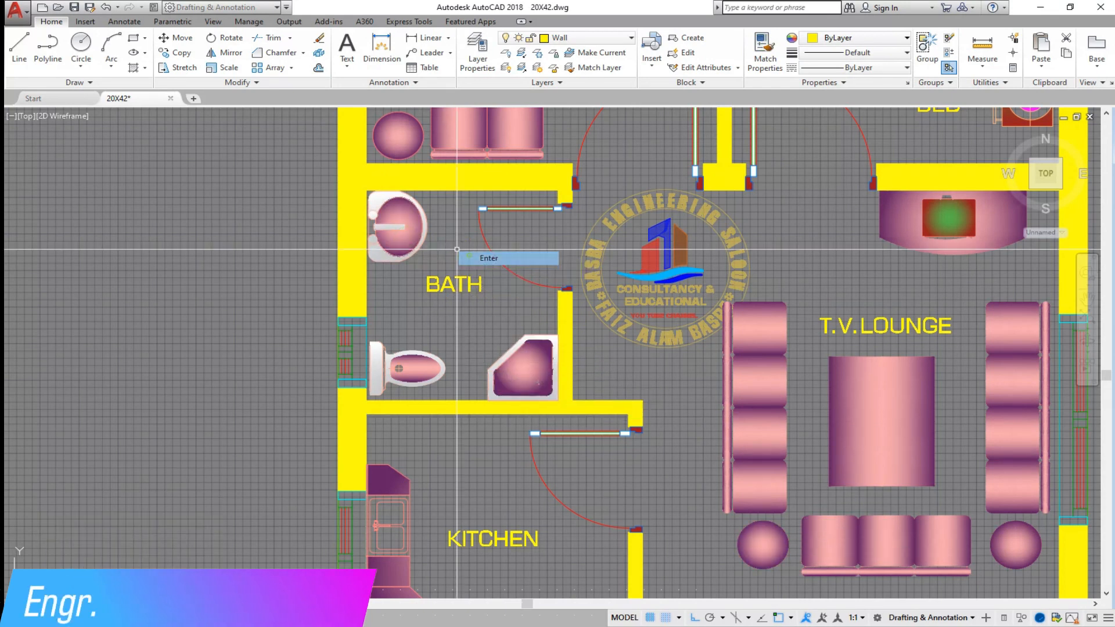
Step: Examine the complete furnished floor plan, from the bedrooms down to the stair hall
scroll(494, 385, "down", 3)
scroll(490, 478, "up", 2)
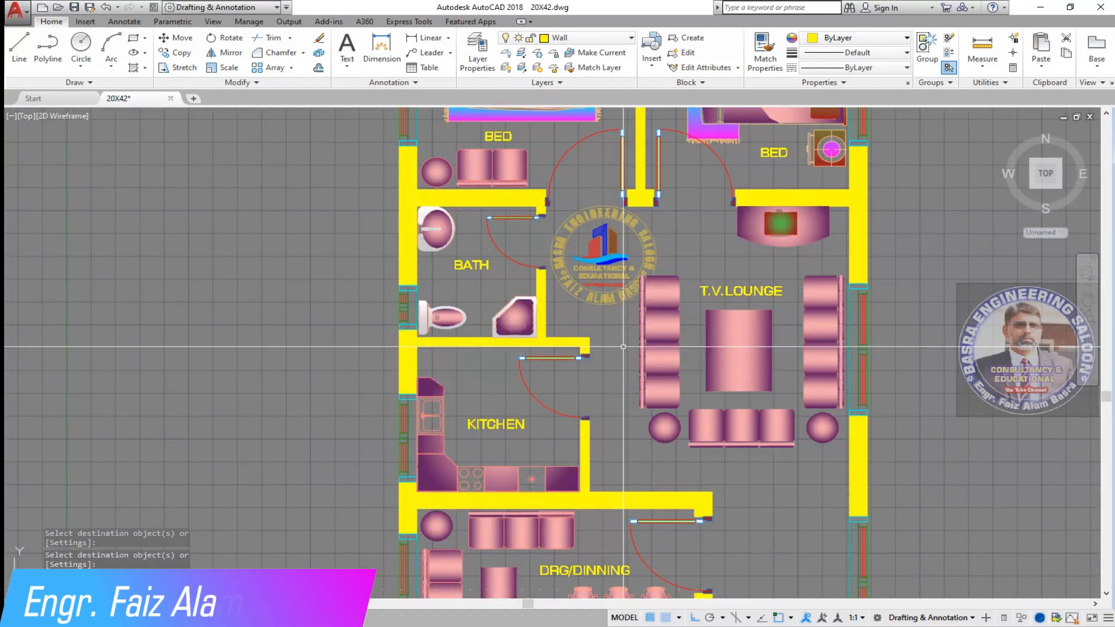
scroll(616, 293, "down", 2)
scroll(656, 276, "down", 2)
scroll(640, 239, "up", 2)
scroll(647, 203, "down", 2)
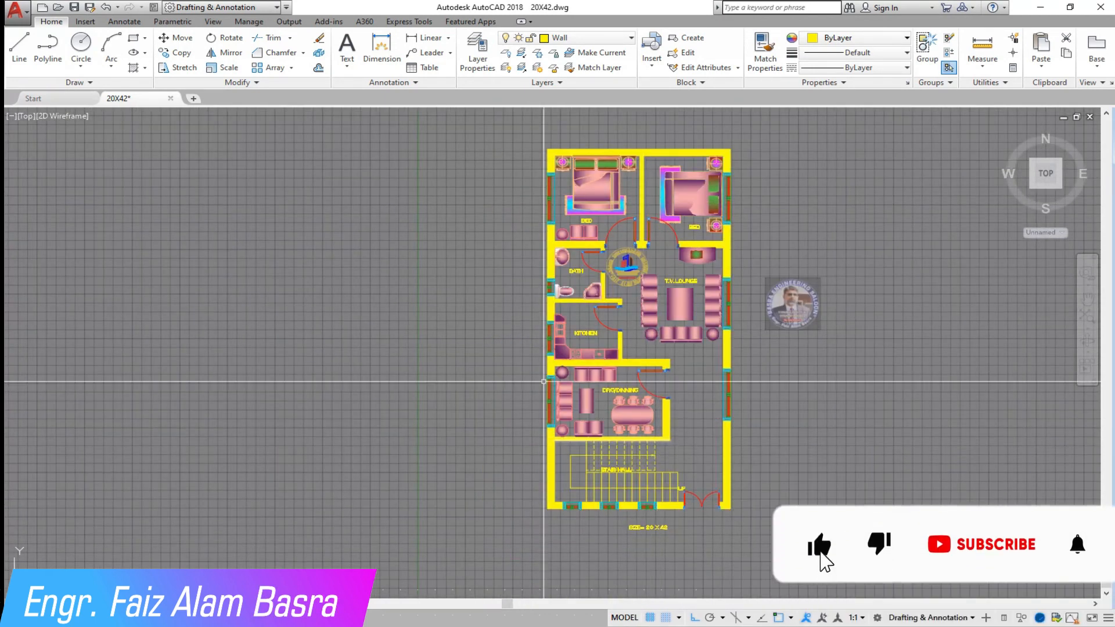
scroll(479, 358, "up", 2)
scroll(479, 354, "down", 2)
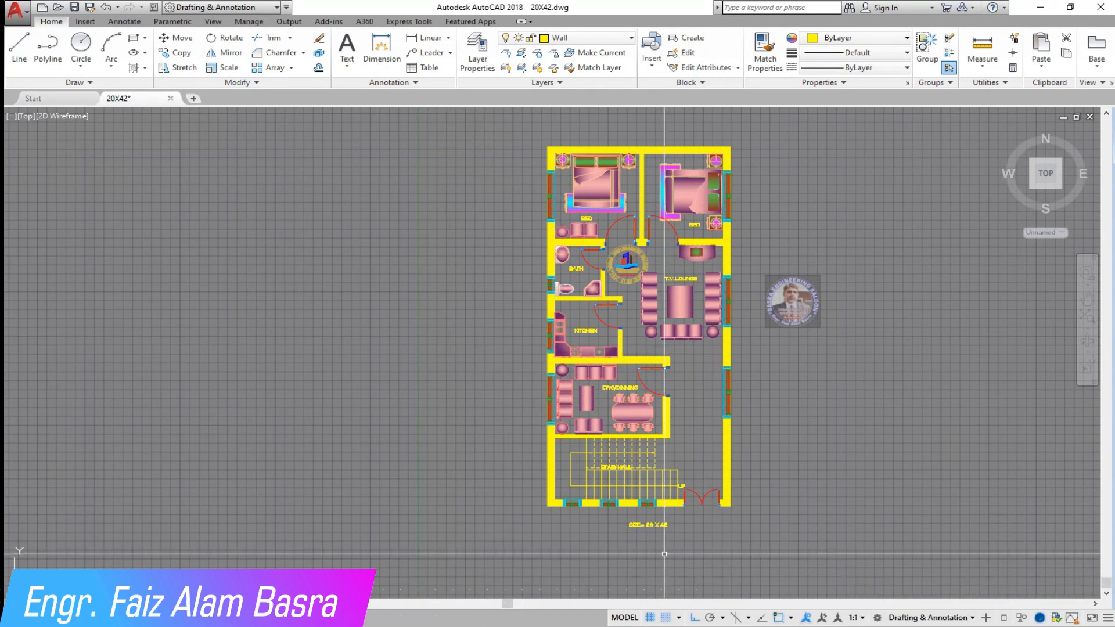
Step: Add the multiline text GROUND FLOOR PLAN below the front wall, above the plot size label
scroll(662, 522, "up", 4)
left_click(346, 48)
left_click(395, 453)
left_click(704, 487)
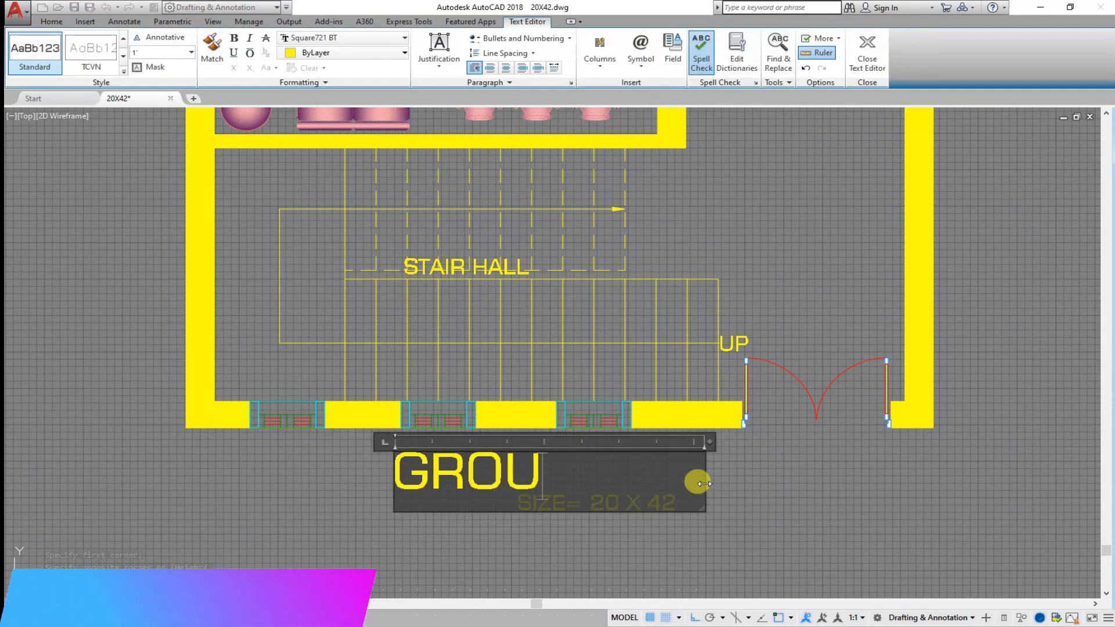
type("GROUND F")
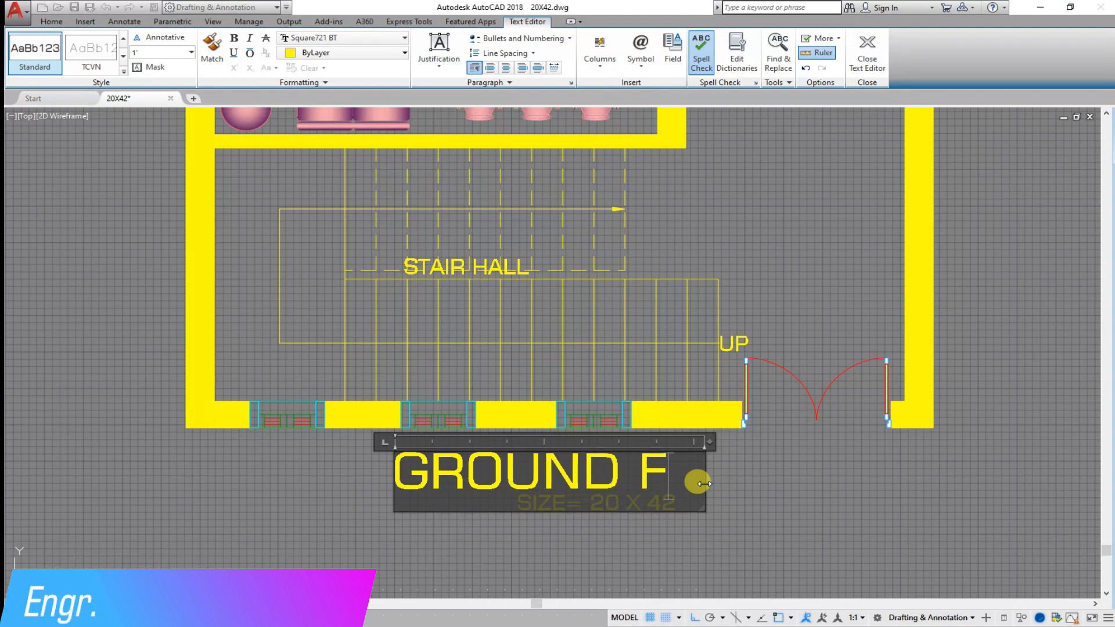
type("LOOR PL")
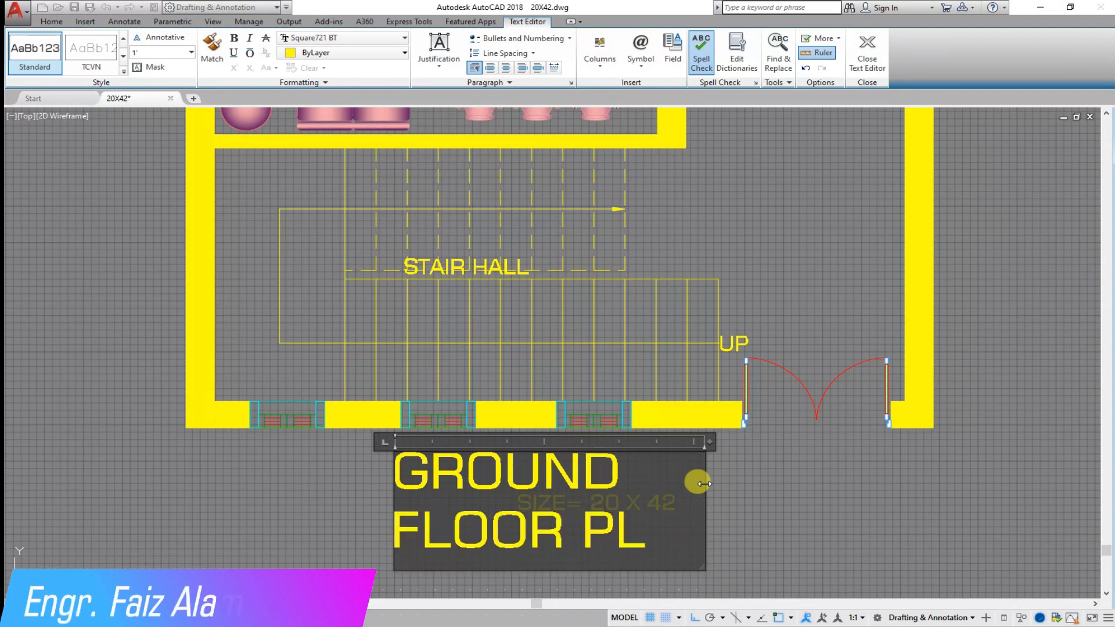
type("AN")
Step: Make the whole GROUND FLOOR PLAN title bold and underlined, set its height to 5, and fit it on one line
key("ctrl+a")
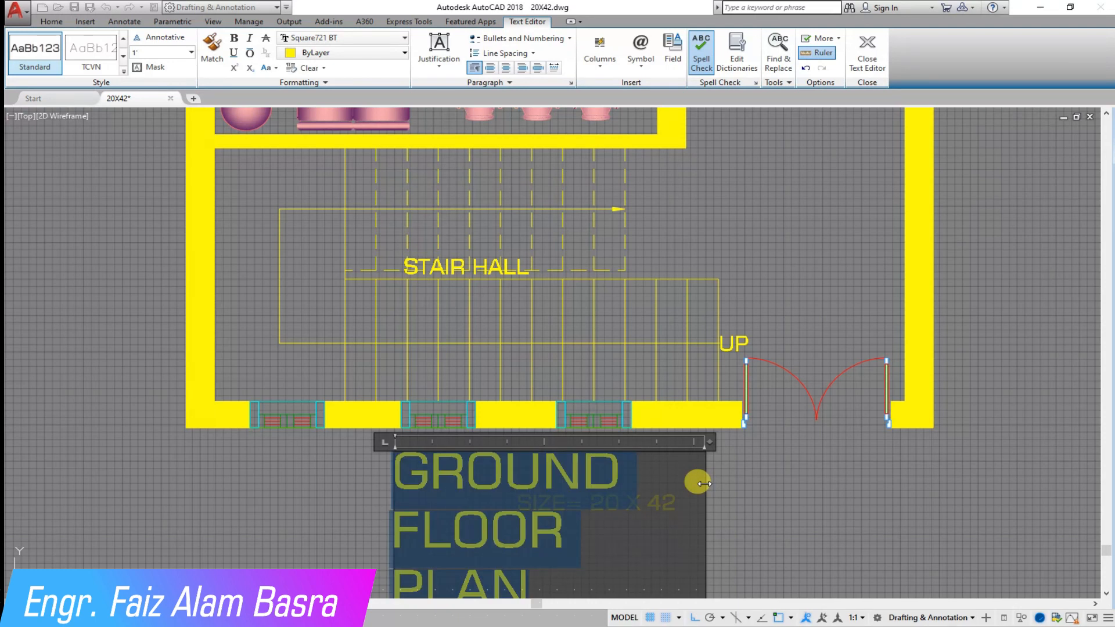
key("ctrl+b")
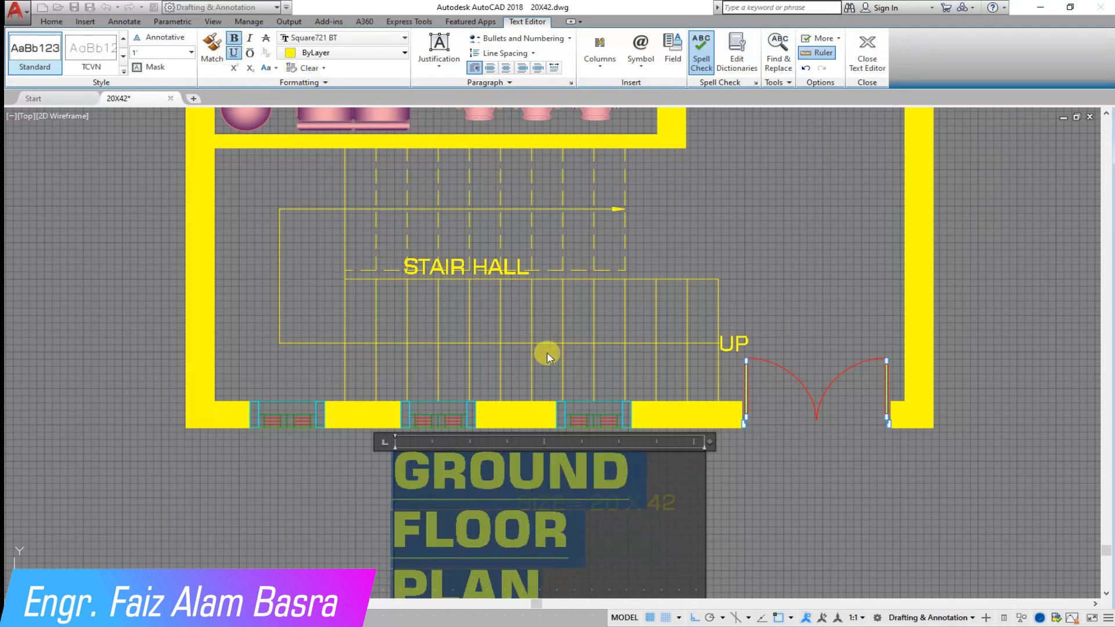
left_click(183, 53)
type("5")
key("Return")
left_click(343, 477)
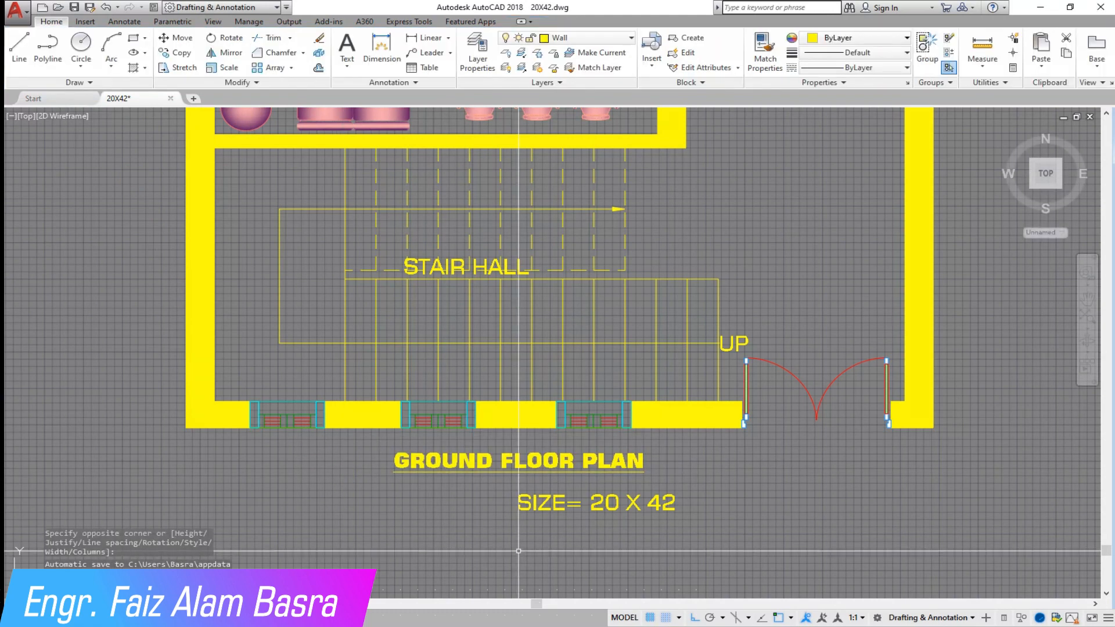
Step: Move the GROUND FLOOR PLAN title straight down, close above the SIZE= 20 X 42 label
scroll(522, 538, "up", 4)
left_click(187, 42)
left_click(437, 447)
left_click(346, 294)
key("Return")
left_click(355, 383)
left_click(355, 443)
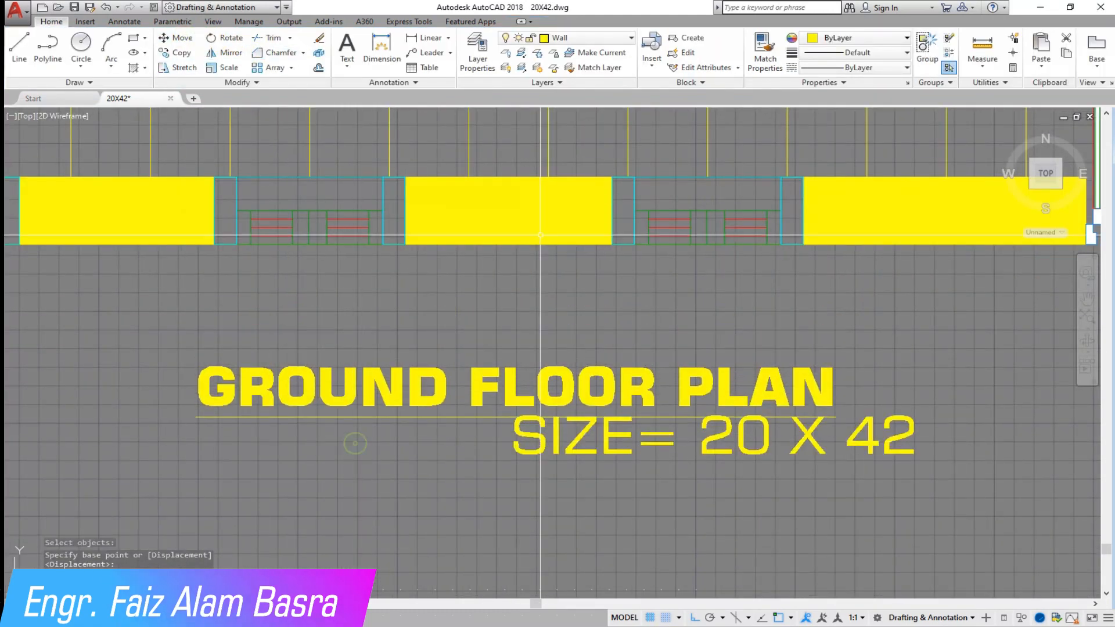
Step: Move the SIZE= 20 X 42 label straight left until it is centred under the GROUND FLOOR PLAN title
scroll(451, 302, "down", 6)
left_click(177, 37)
scroll(481, 258, "up", 5)
left_click(712, 323)
key("Return")
left_click(710, 336)
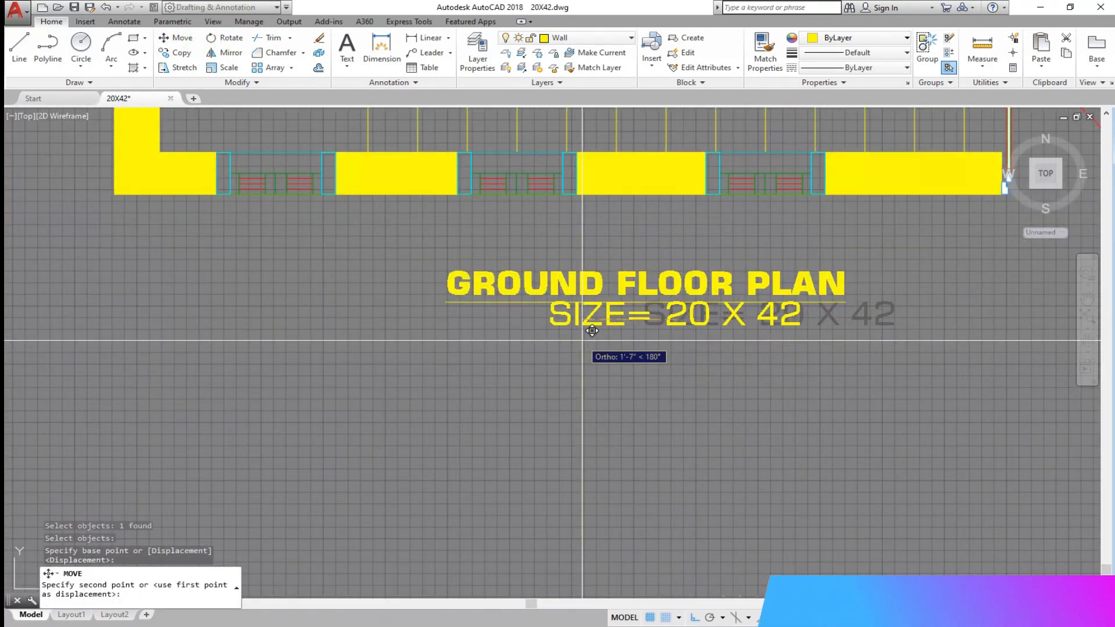
left_click(566, 330)
Step: Move the SIZE= 20 X 42 label slightly down, leaving a small gap below the underlined title
left_click(174, 37)
left_click(614, 328)
left_click(582, 311)
key("Return")
left_click(595, 341)
left_click(595, 365)
scroll(596, 364, "down", 2)
scroll(587, 383, "down", 3)
Step: Check the properties of the SIZE= 20 X 42 label
left_click(584, 398)
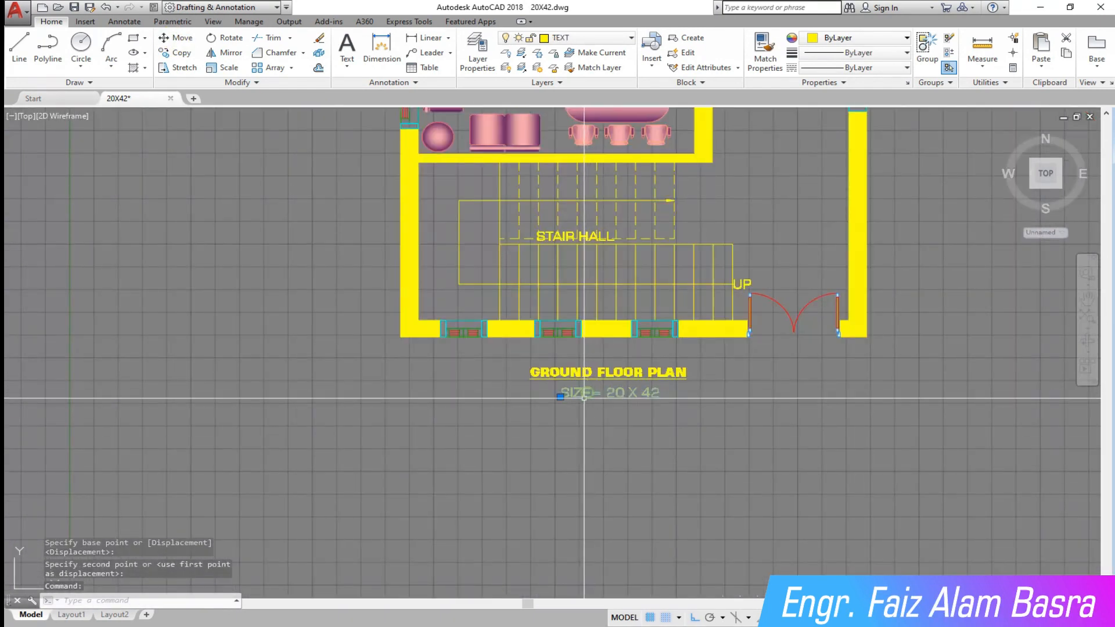
left_click(154, 8)
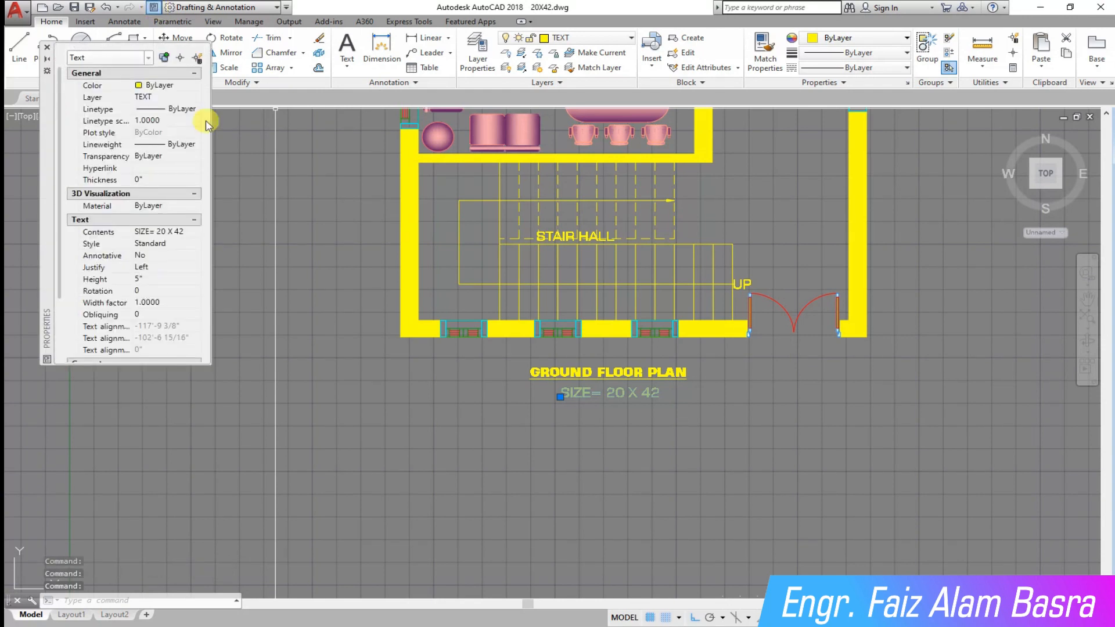
left_click(47, 46)
key("Escape")
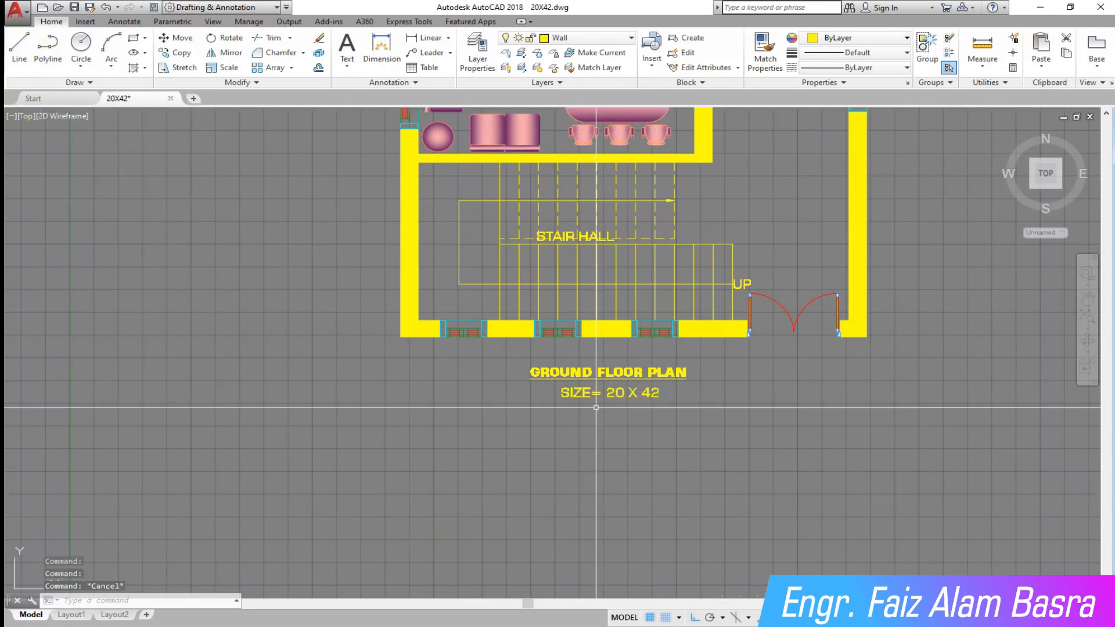
Step: Copy the whole ground floor plan with its title and size label twice to the left, setting the three plans side by side
scroll(601, 448, "up", 4)
scroll(601, 448, "down", 8)
scroll(580, 243, "up", 4)
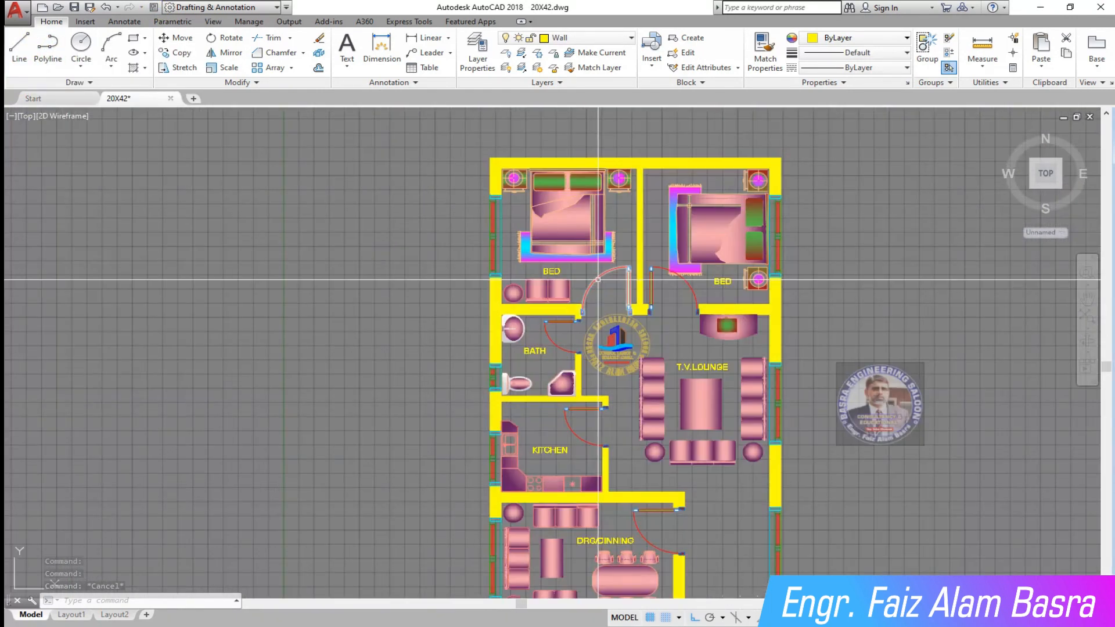
scroll(580, 242, "down", 2)
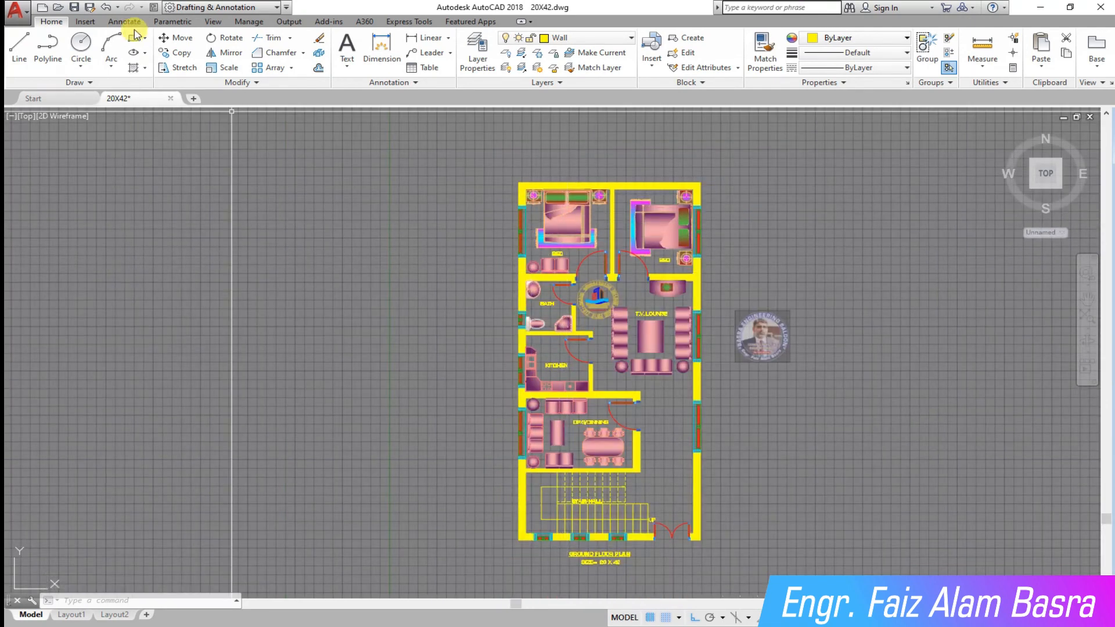
left_click(182, 52)
left_click(717, 563)
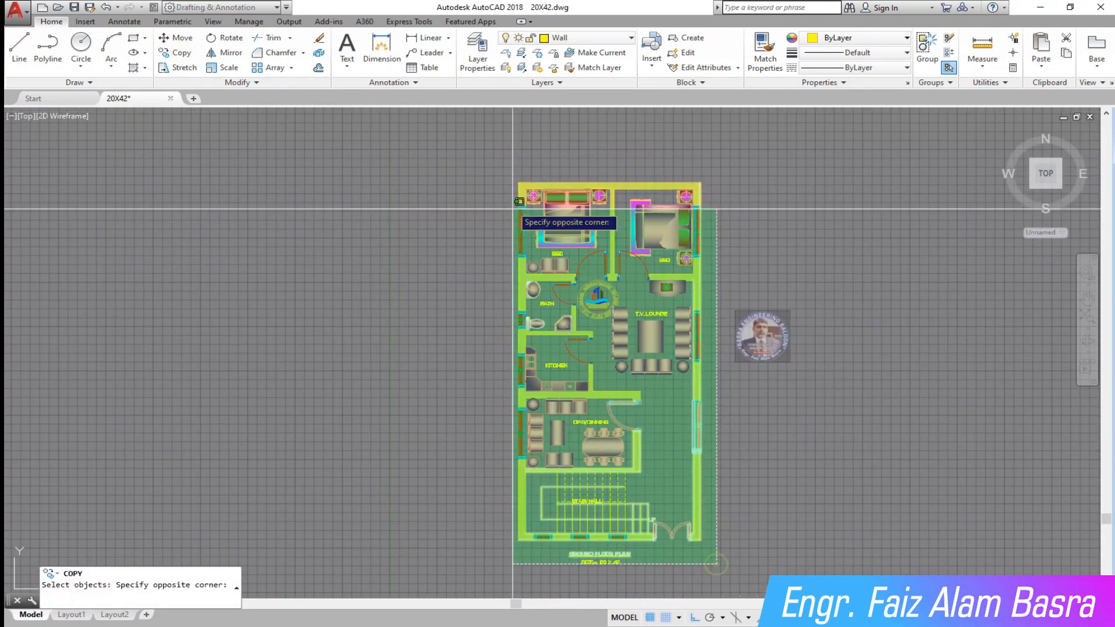
left_click(481, 152)
key("Return")
left_click(709, 133)
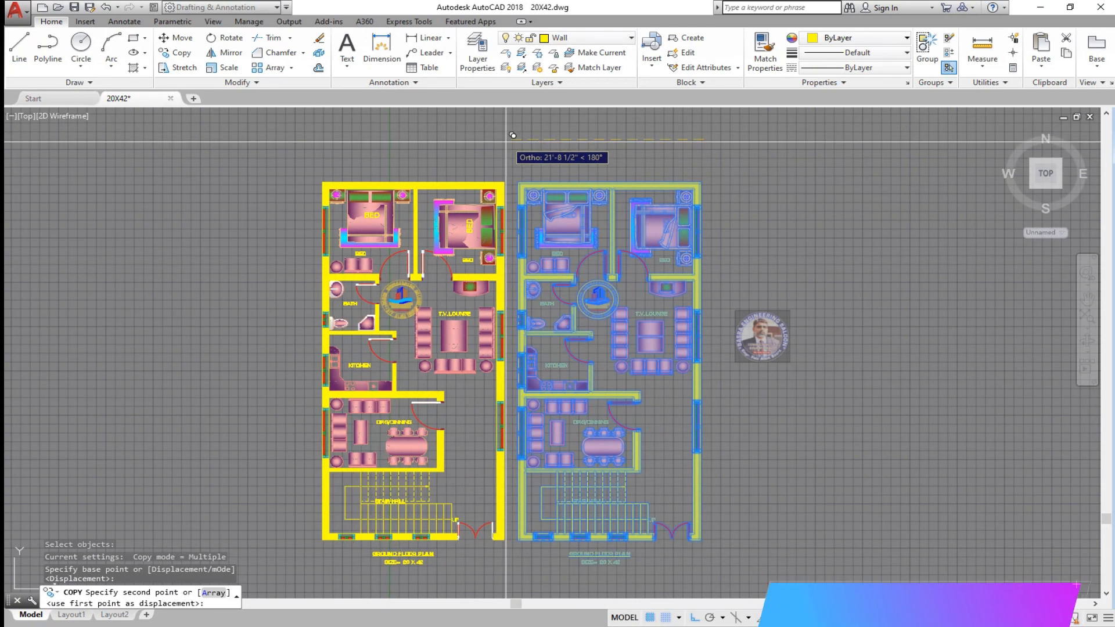
left_click(513, 133)
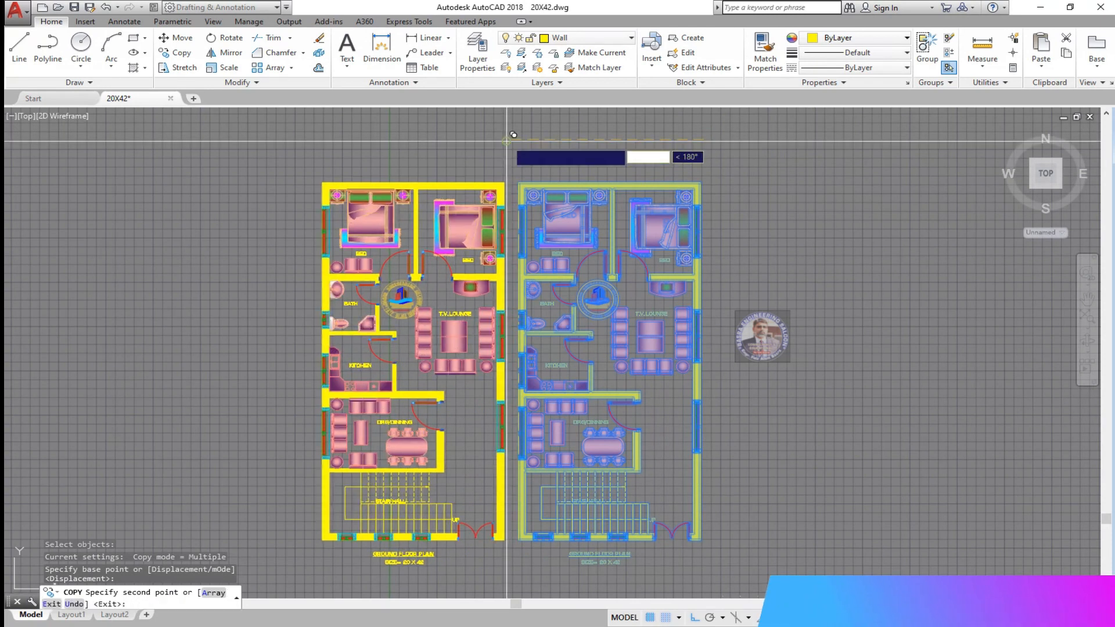
left_click(316, 139)
key("Escape")
scroll(786, 175, "down", 2)
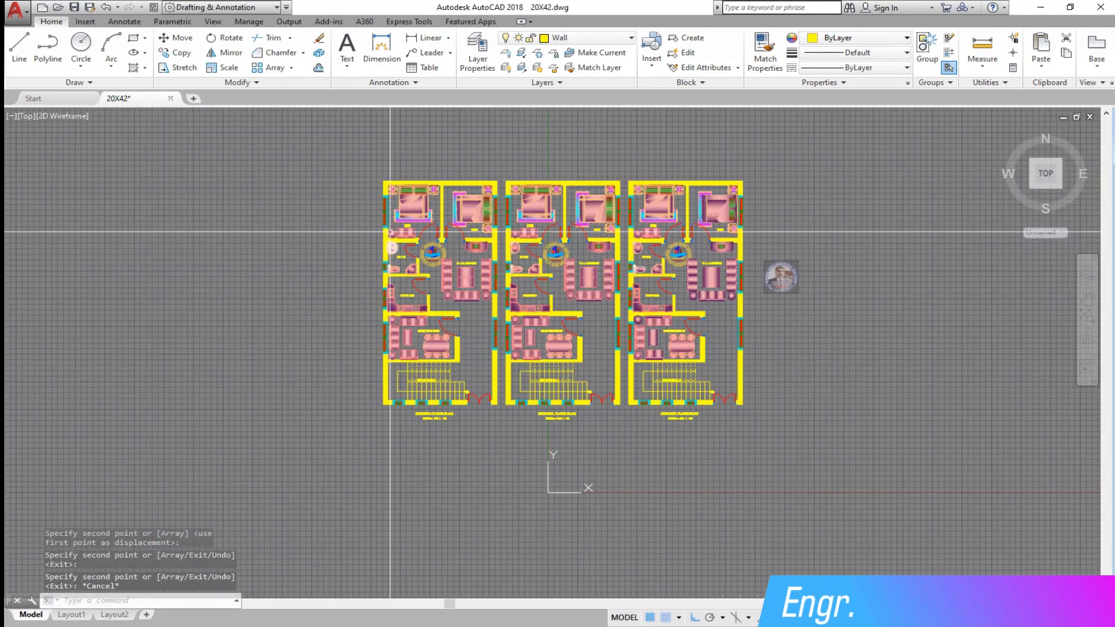
Step: Draw a rectangle over the outer wall outline of the leftmost plan, from its rear-left to its front-right corner
scroll(383, 205, "up", 2)
left_click(133, 37)
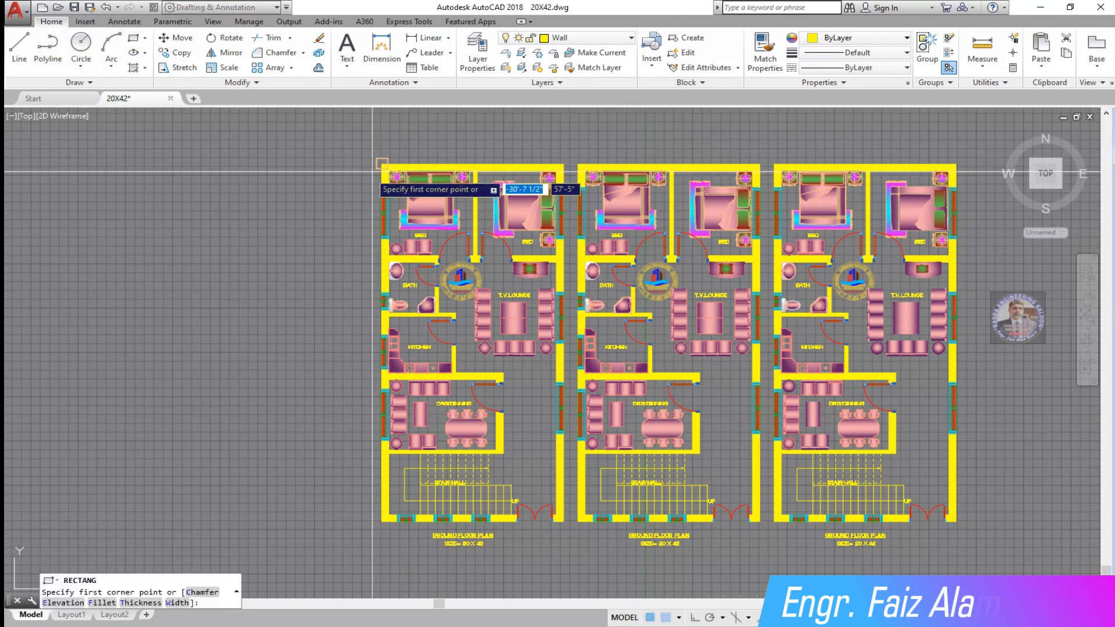
scroll(374, 163, "up", 4)
scroll(377, 163, "down", 4)
scroll(522, 516, "up", 4)
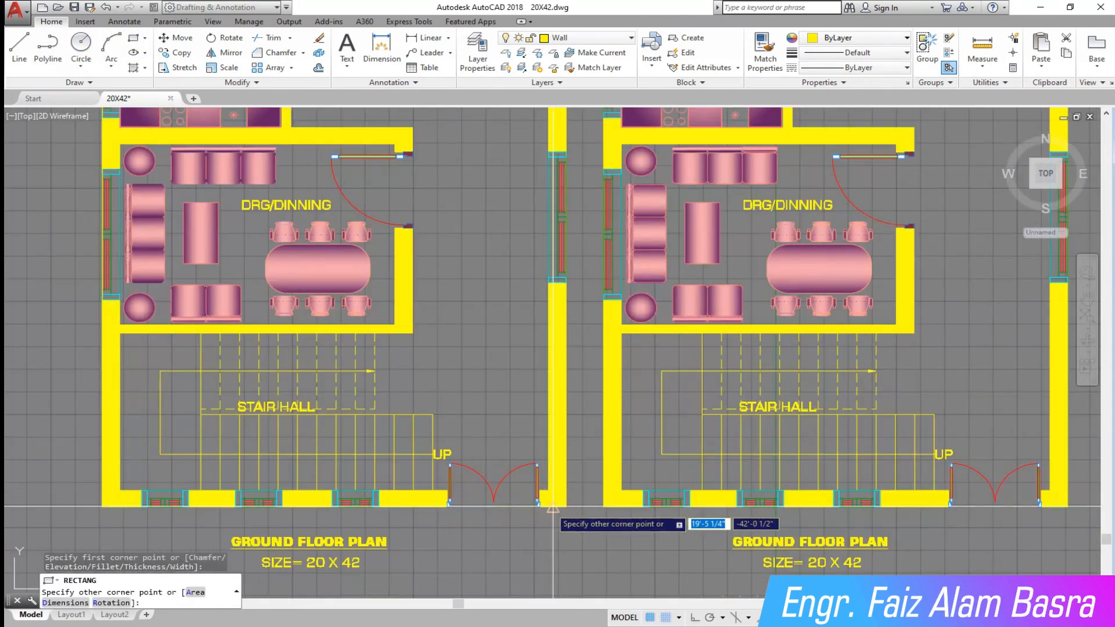
key("Escape")
Step: Move the outline rectangle straight left, well clear of the three plans
left_click(182, 38)
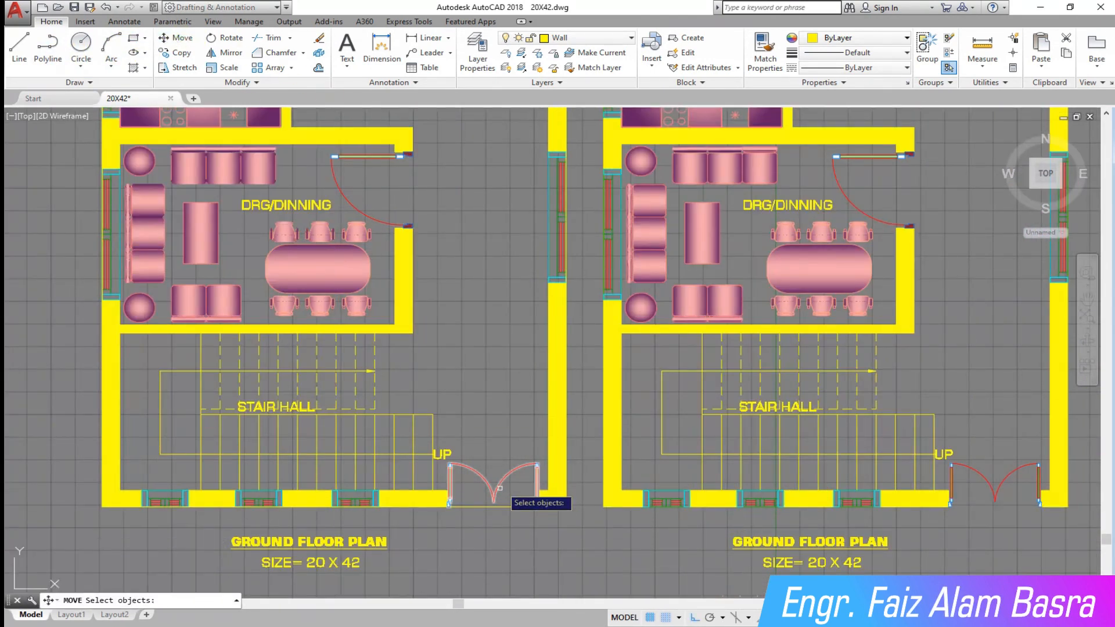
key("Return")
left_click(566, 507)
scroll(523, 519, "down", 5)
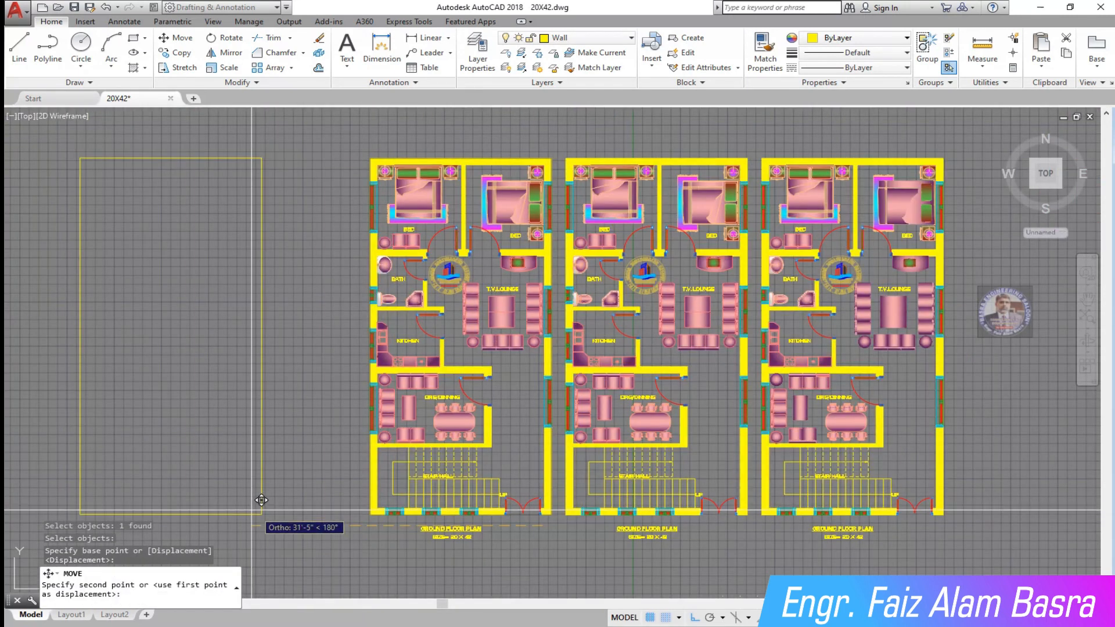
left_click(193, 482)
scroll(414, 463, "down", 2)
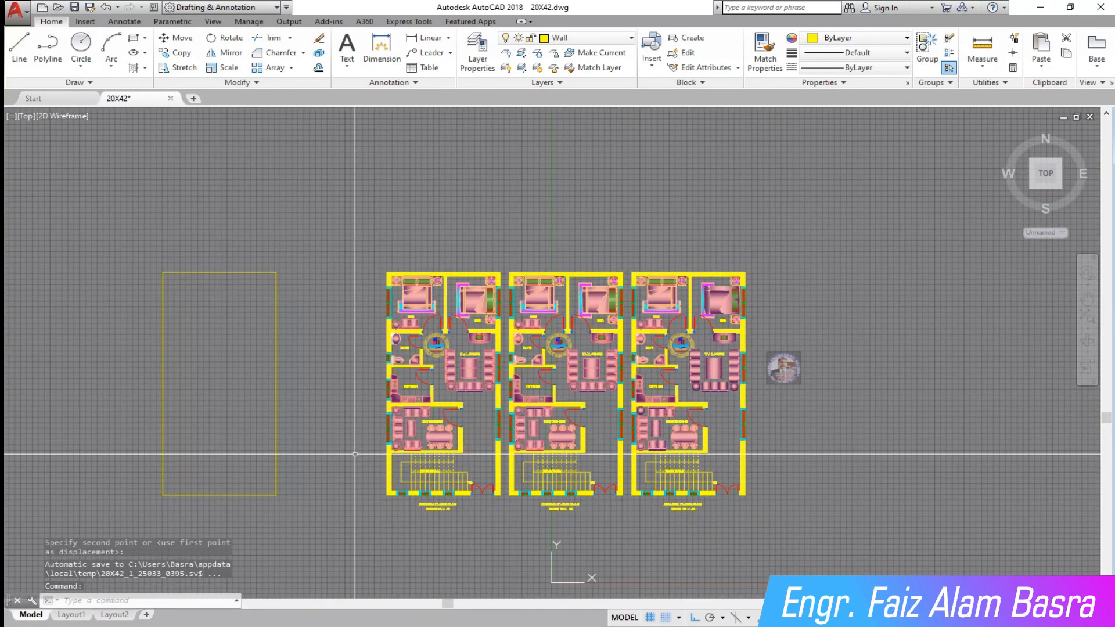
Step: Move the small coloured house plan from beside the far-left drawings to just above the empty rectangle
scroll(414, 363, "down", 6)
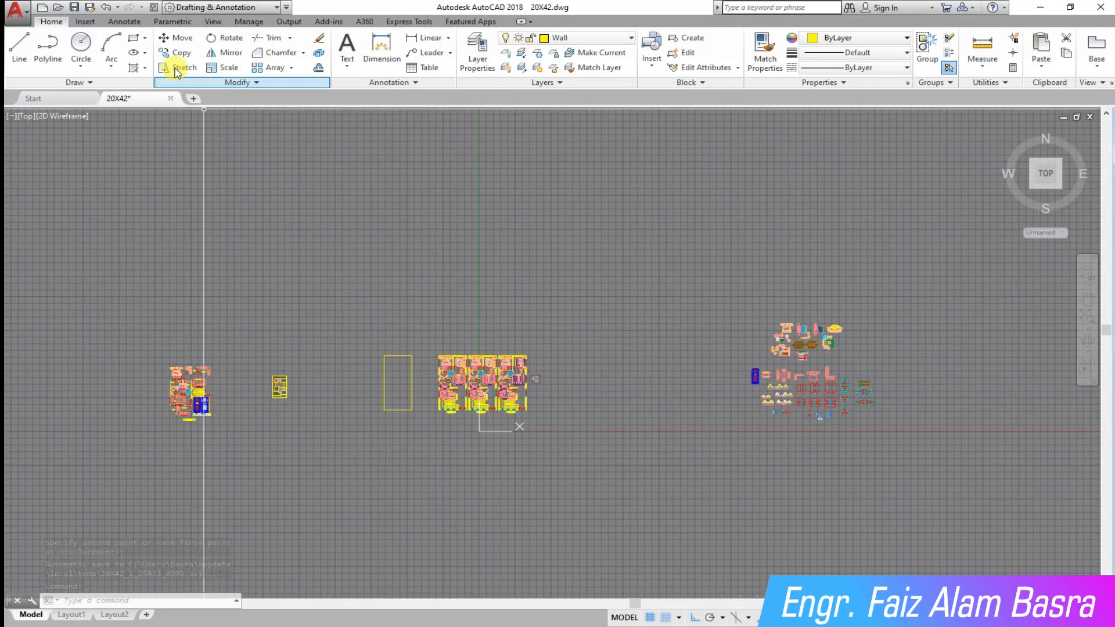
left_click(325, 416)
left_click(229, 339)
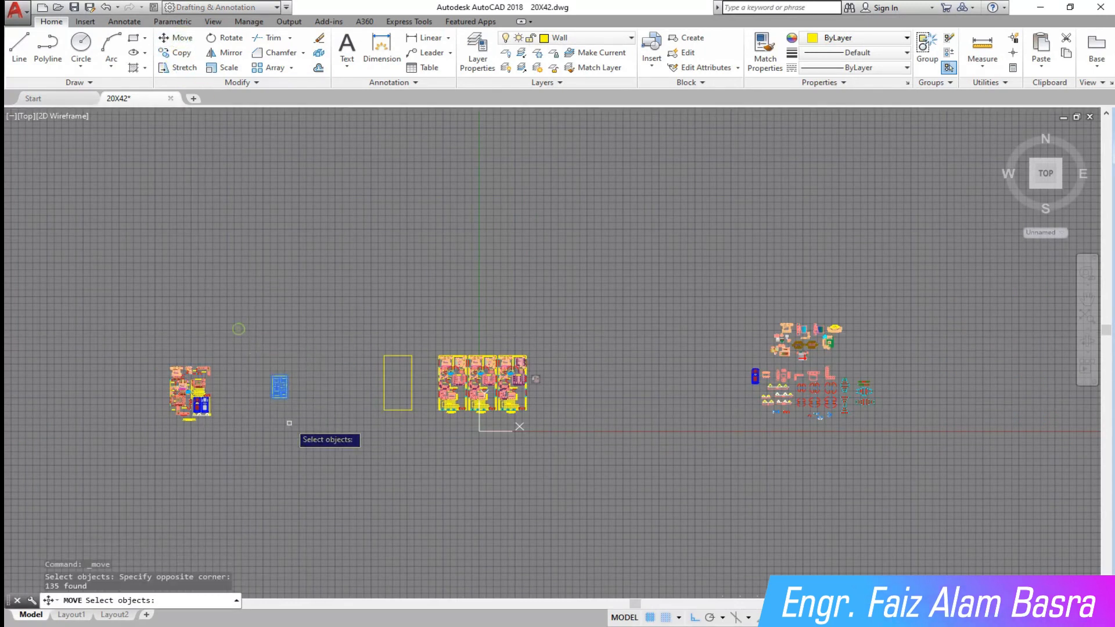
key("Return")
left_click(292, 427)
scroll(454, 355, "up", 4)
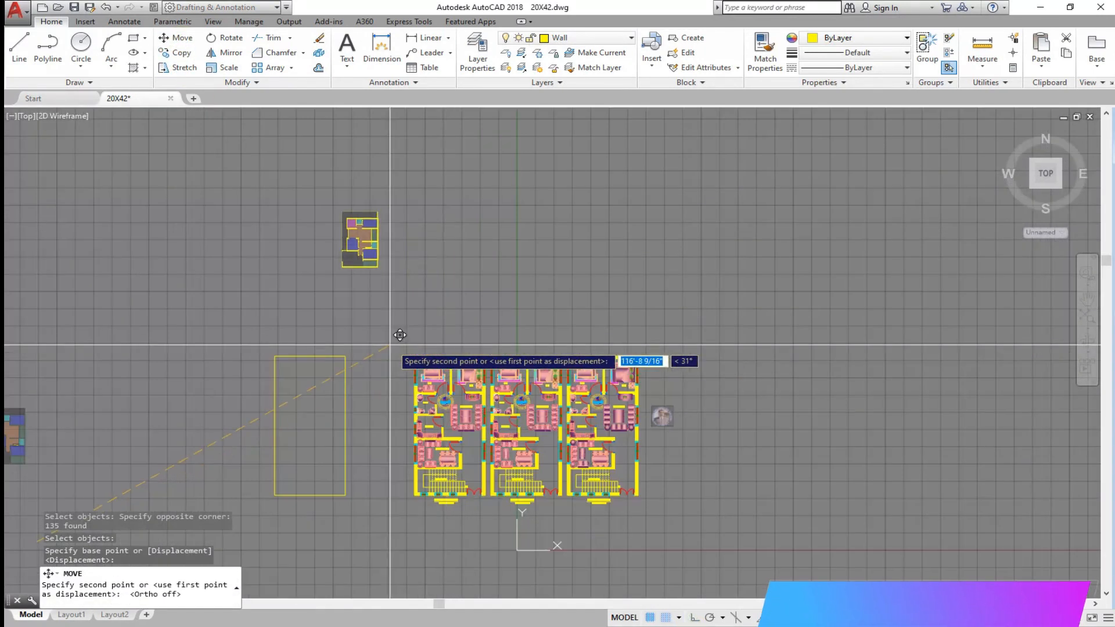
left_click(352, 274)
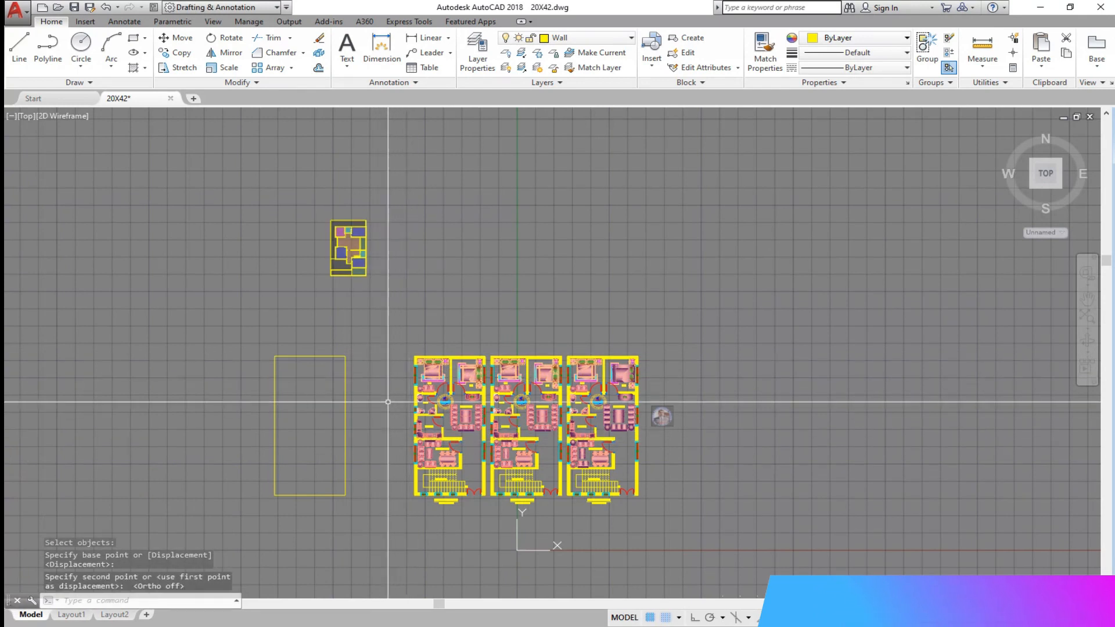
Step: Fill the empty rectangle with a solid hatch on the Wall layer
left_click(312, 406)
key("Escape")
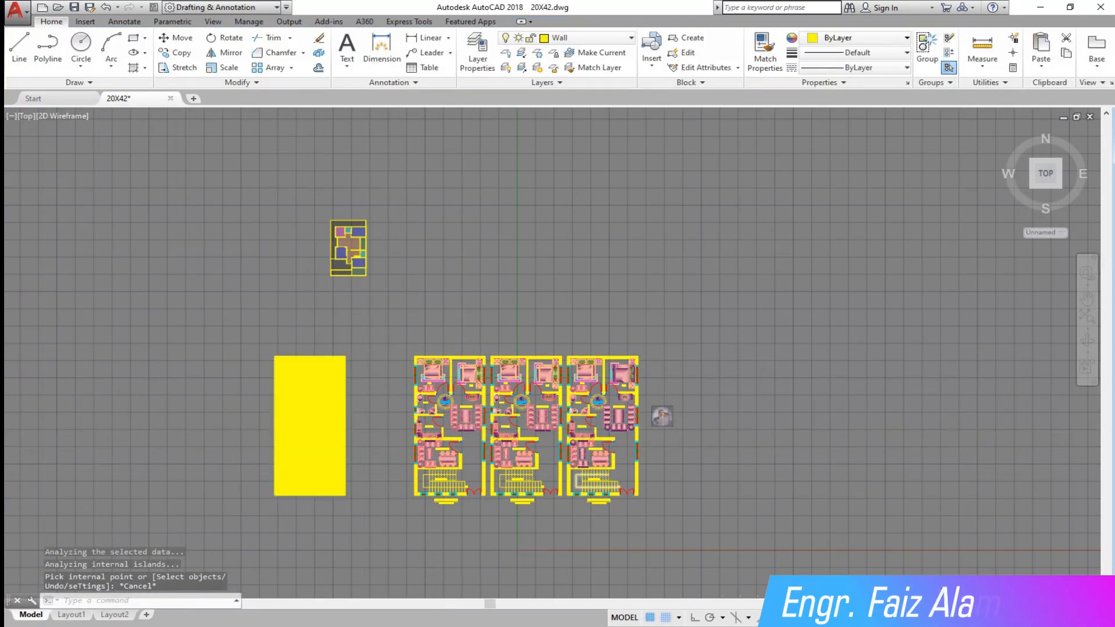
Step: Erase the small stray piece on the leftmost plan's rear wall, beside the partition between the bedrooms
scroll(572, 455, "up", 10)
left_click(386, 179)
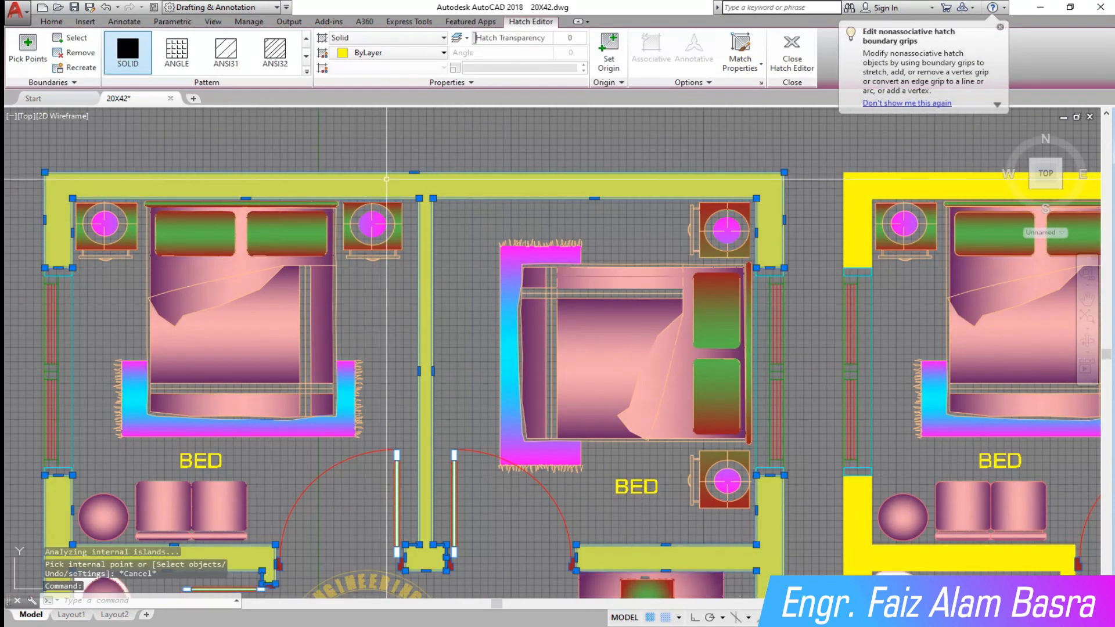
key("Escape")
left_click(372, 139)
left_click(488, 179)
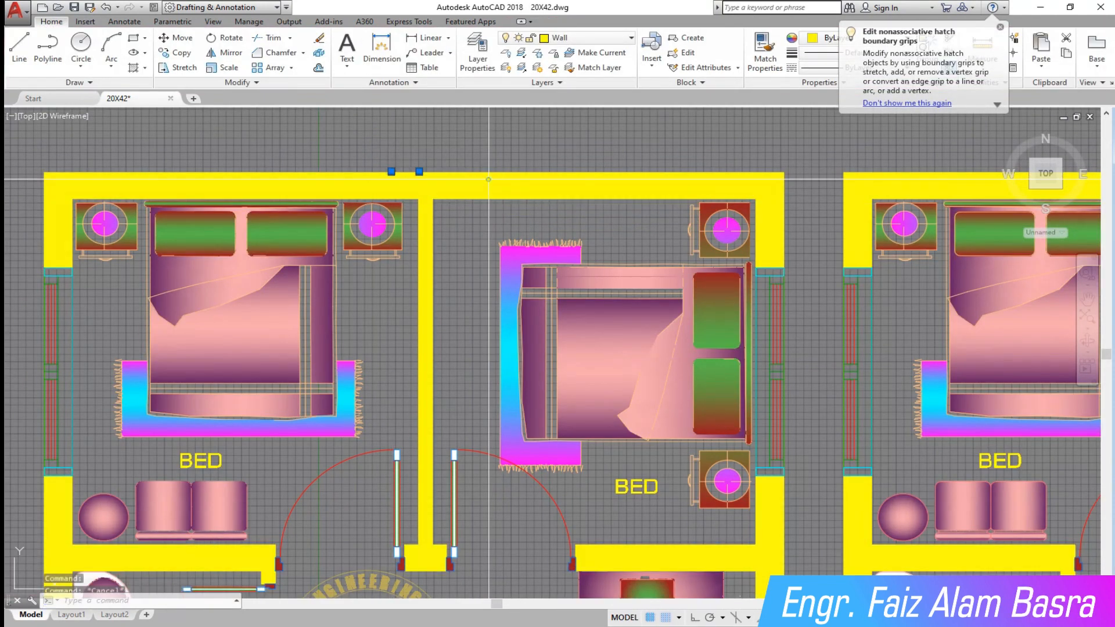
key("Delete")
Step: Try to erase the stray pieces along the rear wall of the rightmost plan, and undo that erasure
scroll(727, 154, "down", 5)
left_click(727, 154)
left_click(861, 178)
key("Delete")
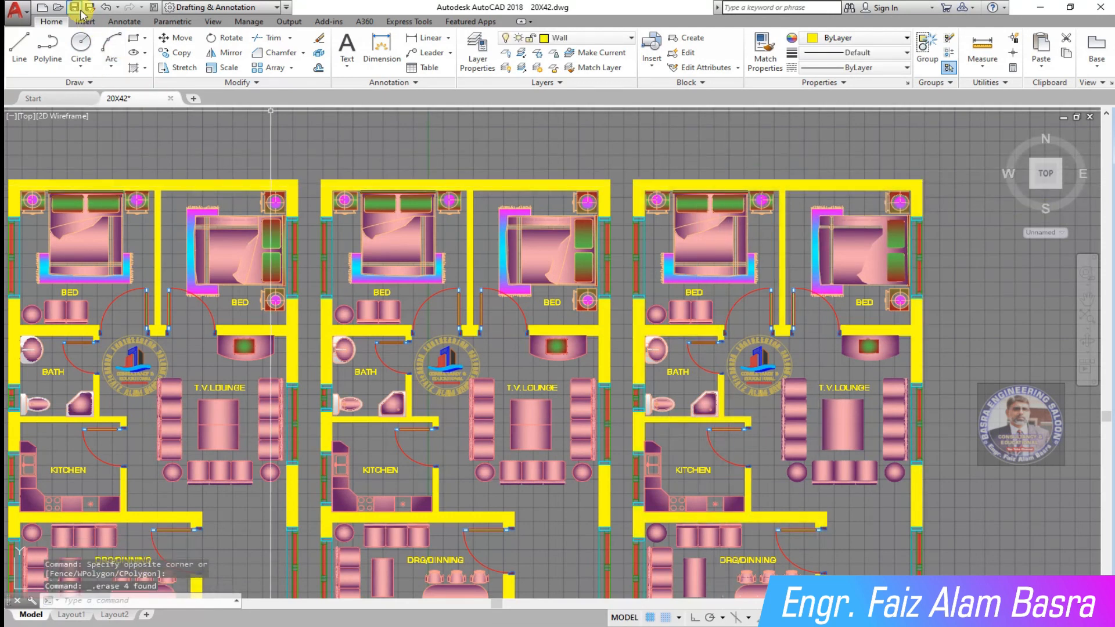
left_click(107, 8)
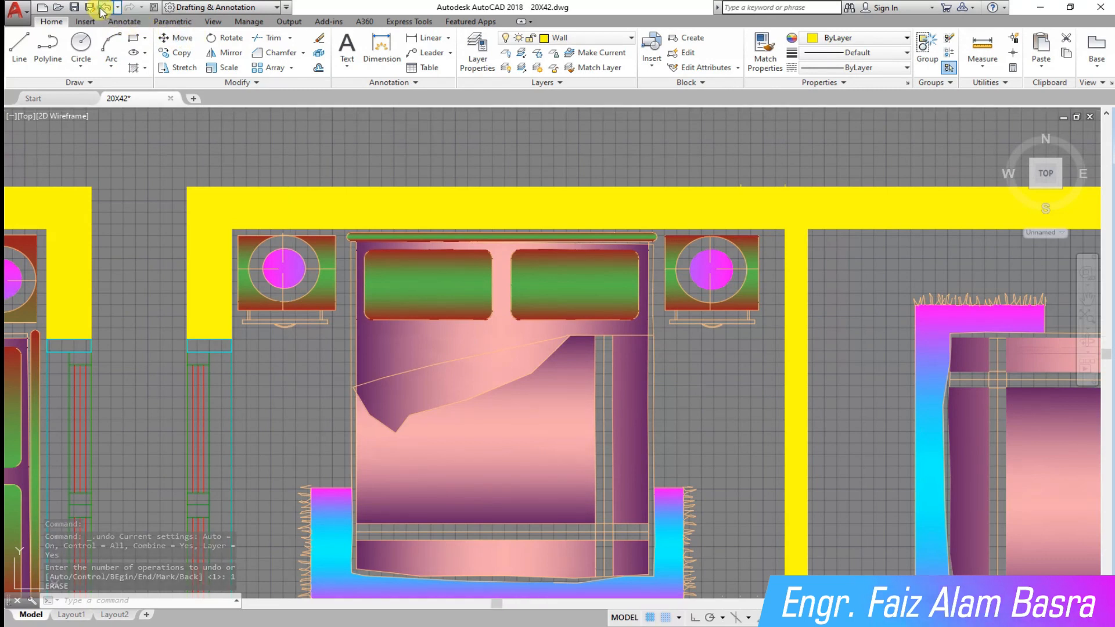
Step: Erase the stray pieces along the rear walls of the plans, near the partitions between the bedrooms
scroll(354, 145, "down", 2)
left_click(361, 155)
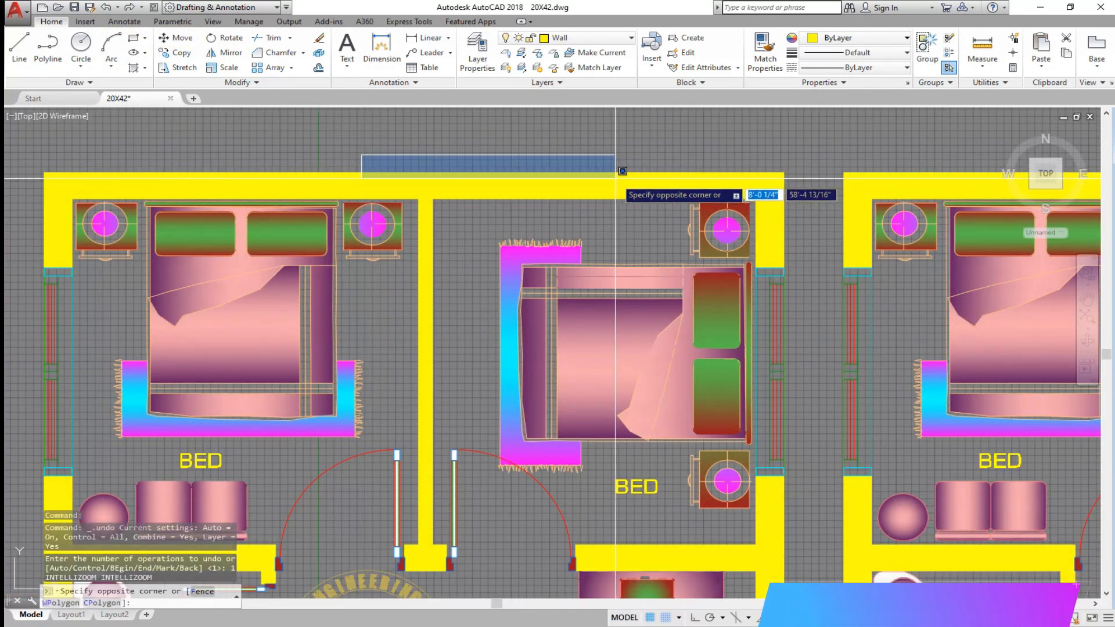
scroll(394, 168, "down", 2)
scroll(767, 137, "up", 2)
left_click(543, 188)
left_click(636, 217)
key("Delete")
scroll(781, 220, "down", 2)
scroll(780, 228, "down", 1)
scroll(350, 227, "up", 3)
left_click(303, 175)
left_click(406, 228)
key("Delete")
Step: Set the colour of the middle plan's solid wall hatch to white
scroll(258, 208, "down", 2)
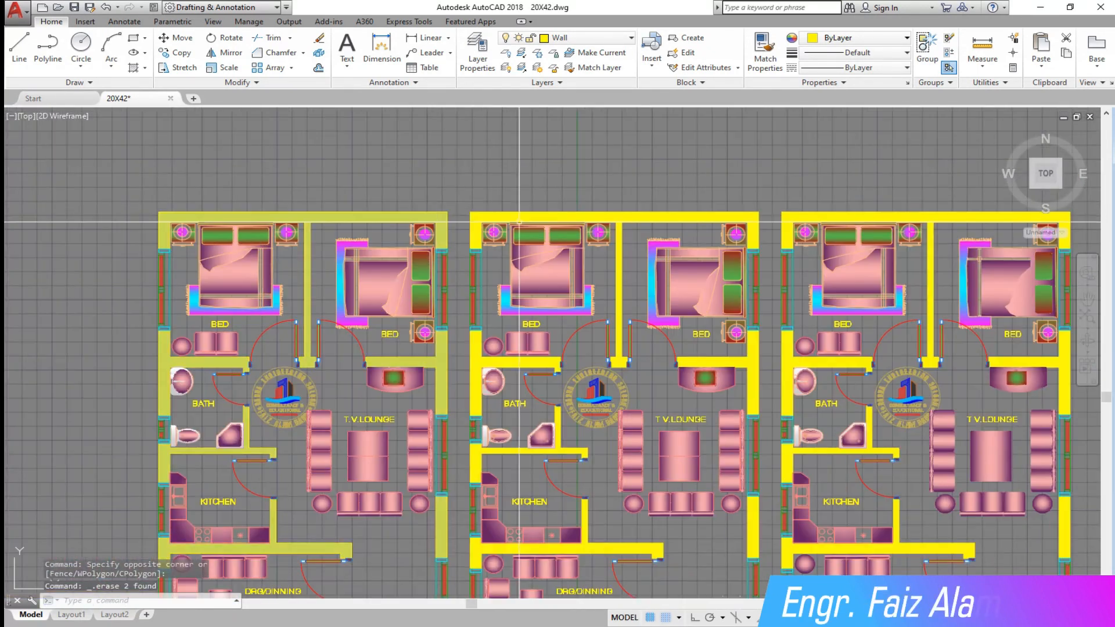
left_click(504, 216)
left_click(444, 52)
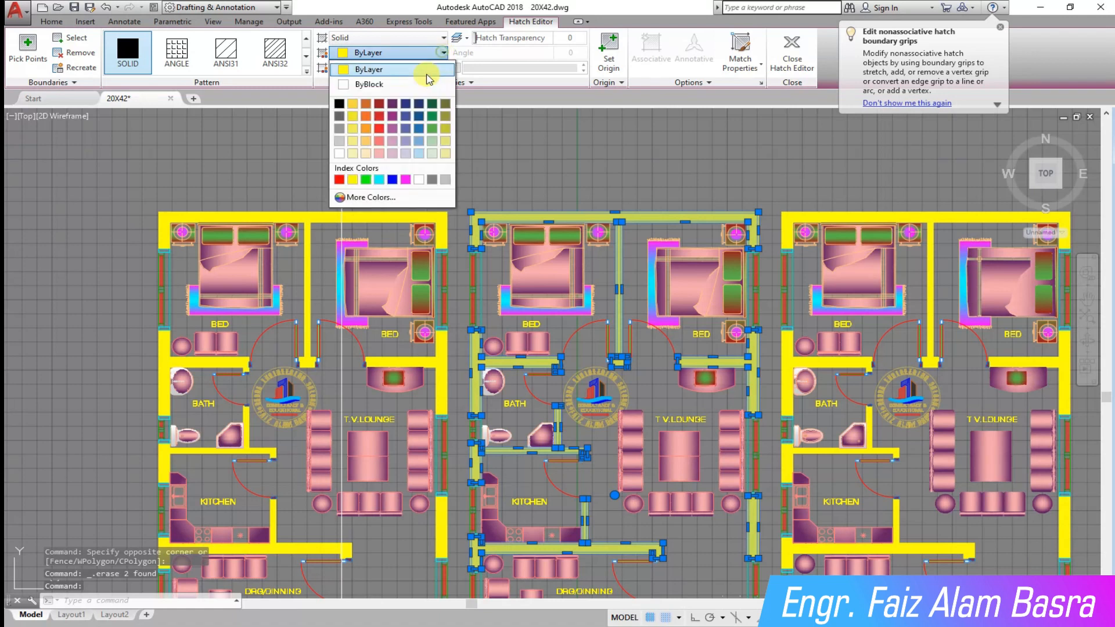
left_click(422, 184)
key("Escape")
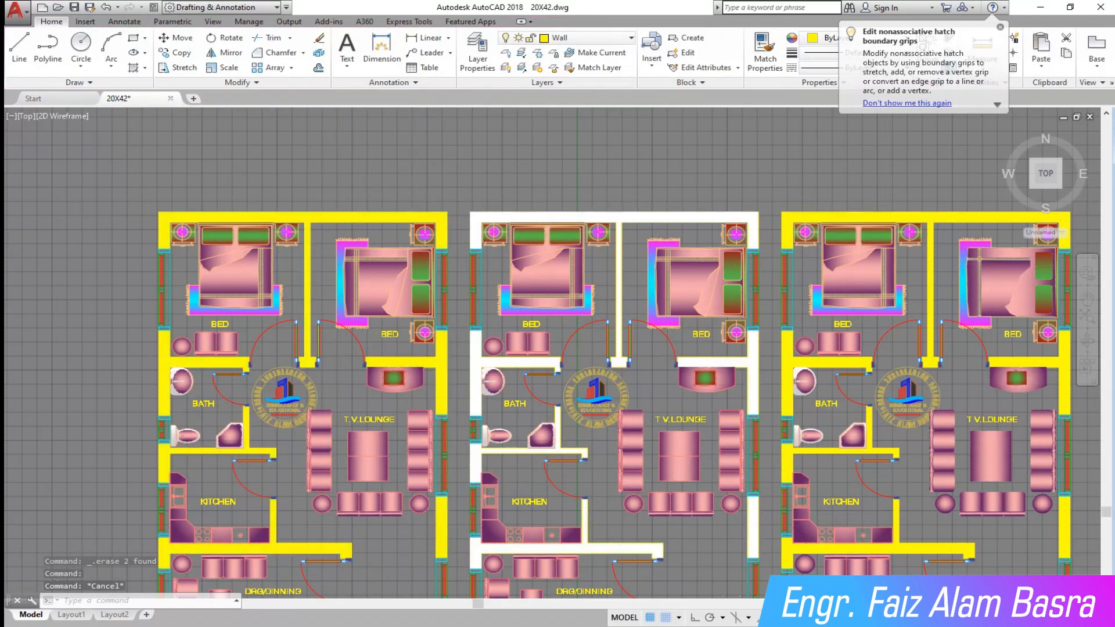
Step: Set the colour of the leftmost plan's solid wall hatch to black
scroll(411, 360, "down", 3)
scroll(411, 361, "up", 4)
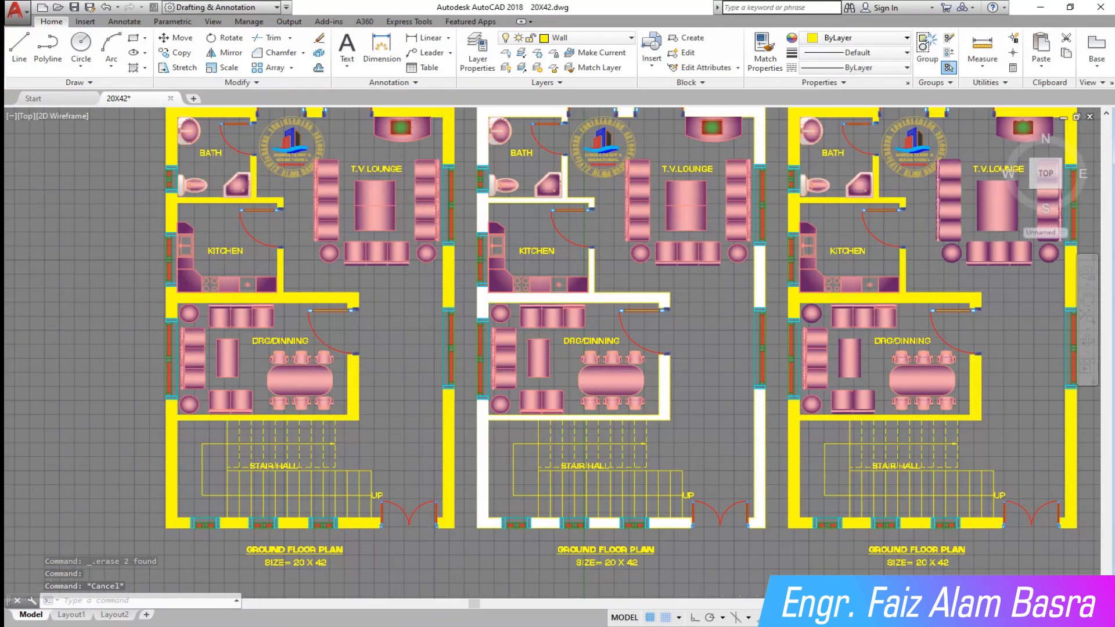
scroll(432, 375, "down", 2)
scroll(266, 118, "up", 6)
left_click(281, 122)
left_click(444, 52)
left_click(345, 104)
key("Escape")
Step: Examine the three furnished plans side by side, comparing their black, white and yellow walls
scroll(157, 209, "down", 3)
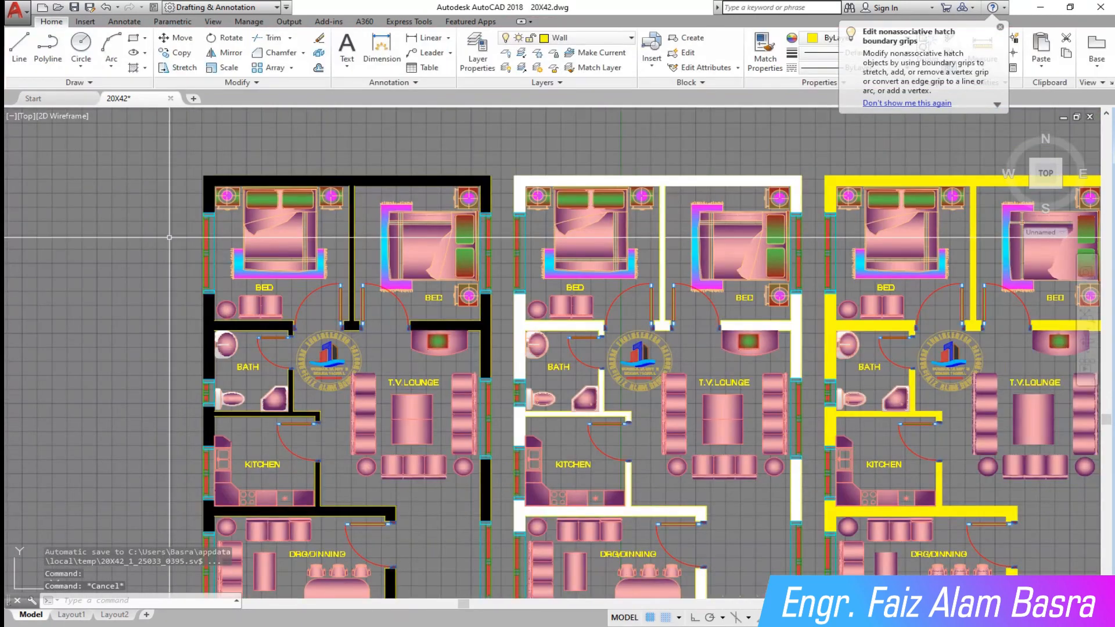
scroll(157, 209, "up", 4)
scroll(265, 373, "down", 2)
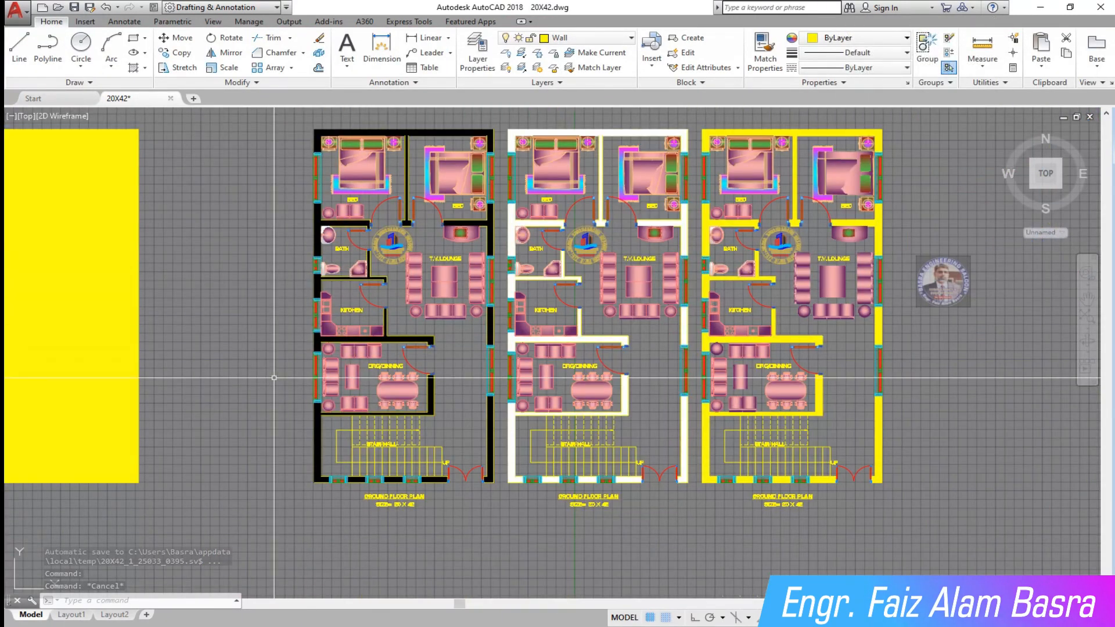
scroll(264, 374, "up", 2)
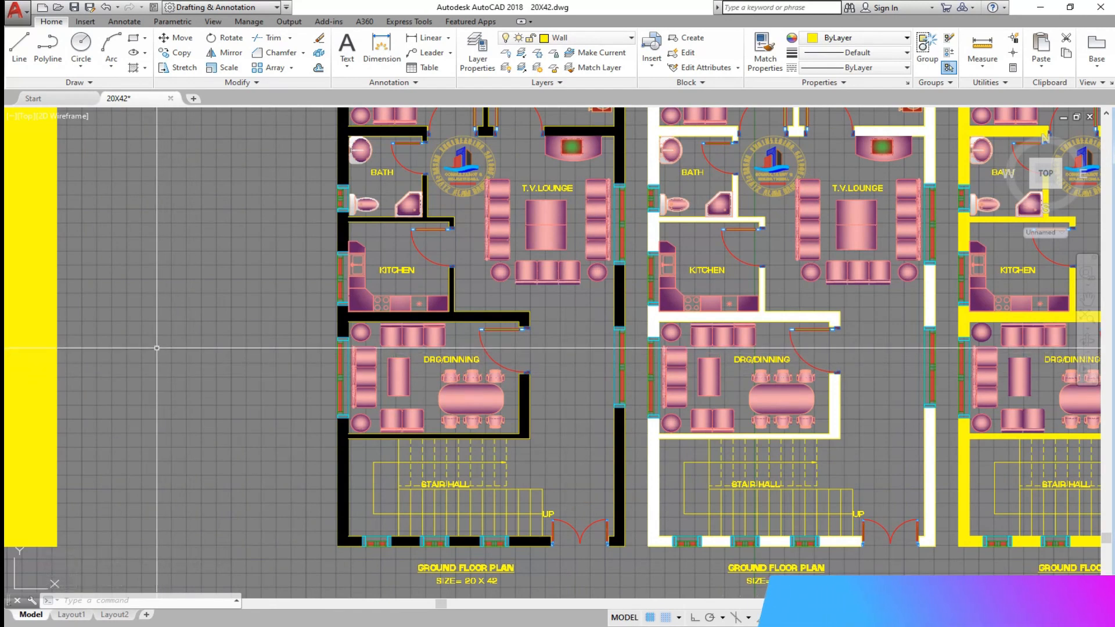
scroll(195, 357, "down", 2)
scroll(456, 155, "up", 2)
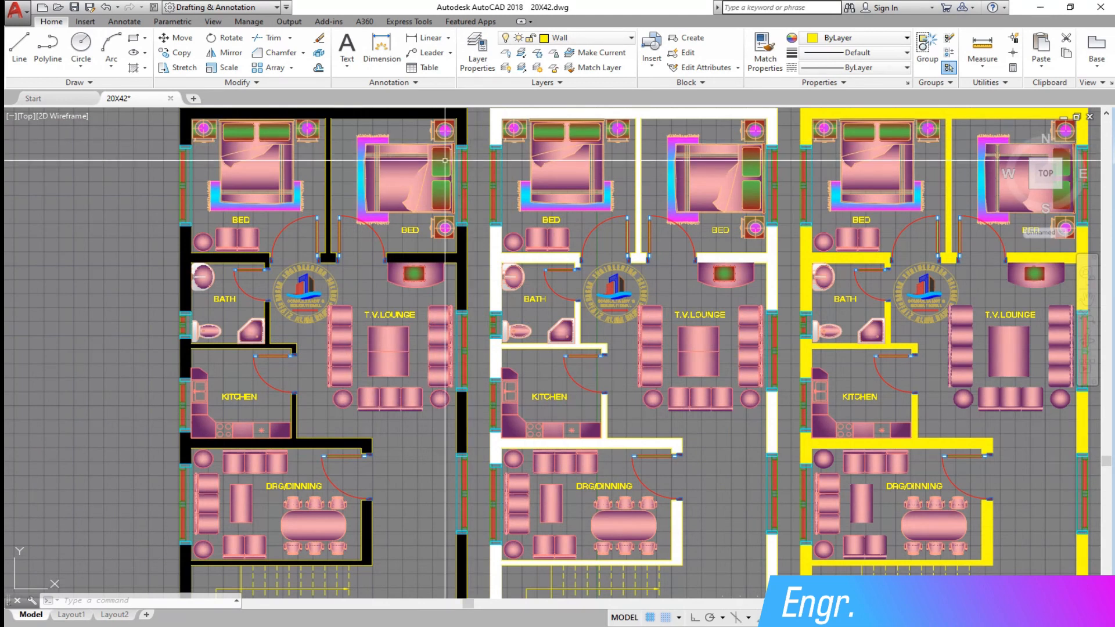
scroll(156, 189, "down", 2)
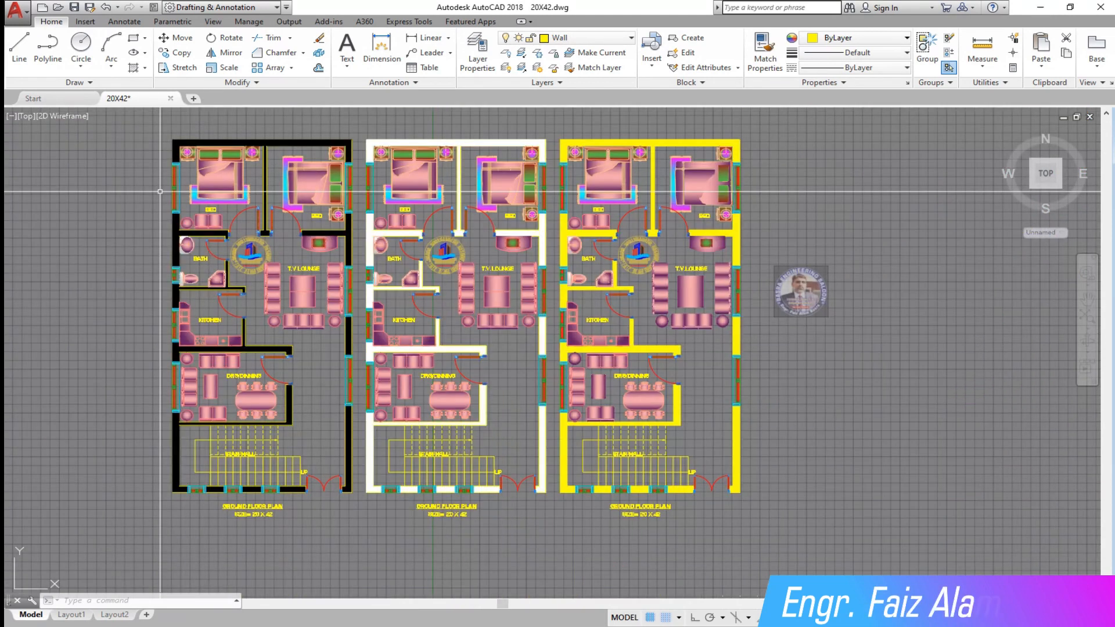
scroll(160, 125, "up", 2)
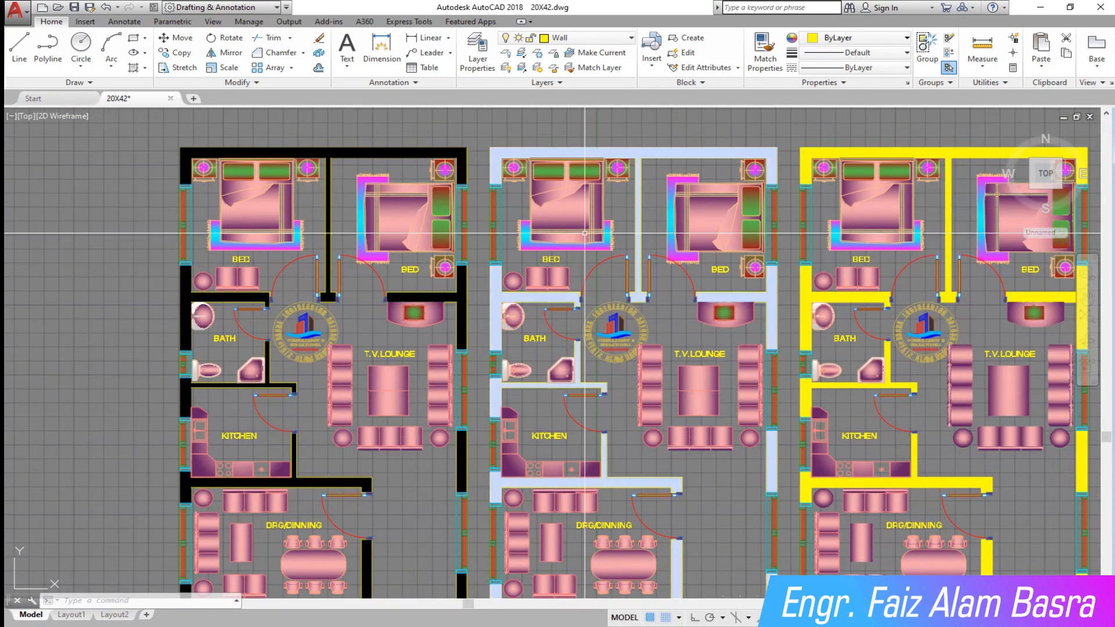
Step: Save the drawing and copy the three furnished plans straight up with Ortho on, forming a second row above the originals
scroll(800, 445, "up", 2)
scroll(653, 367, "down", 2)
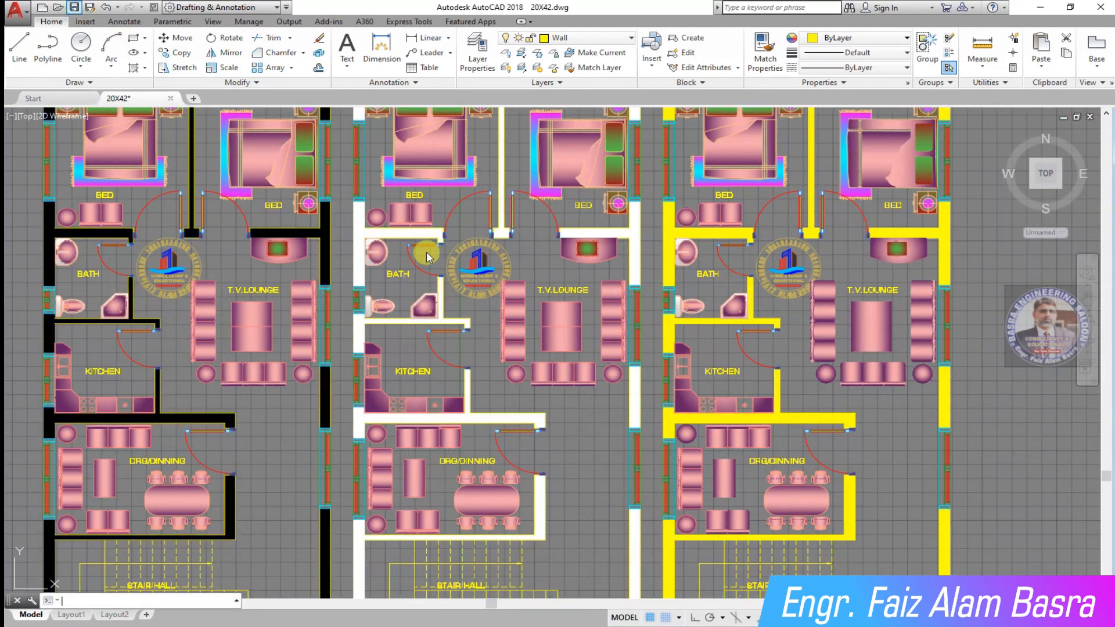
scroll(501, 289, "down", 2)
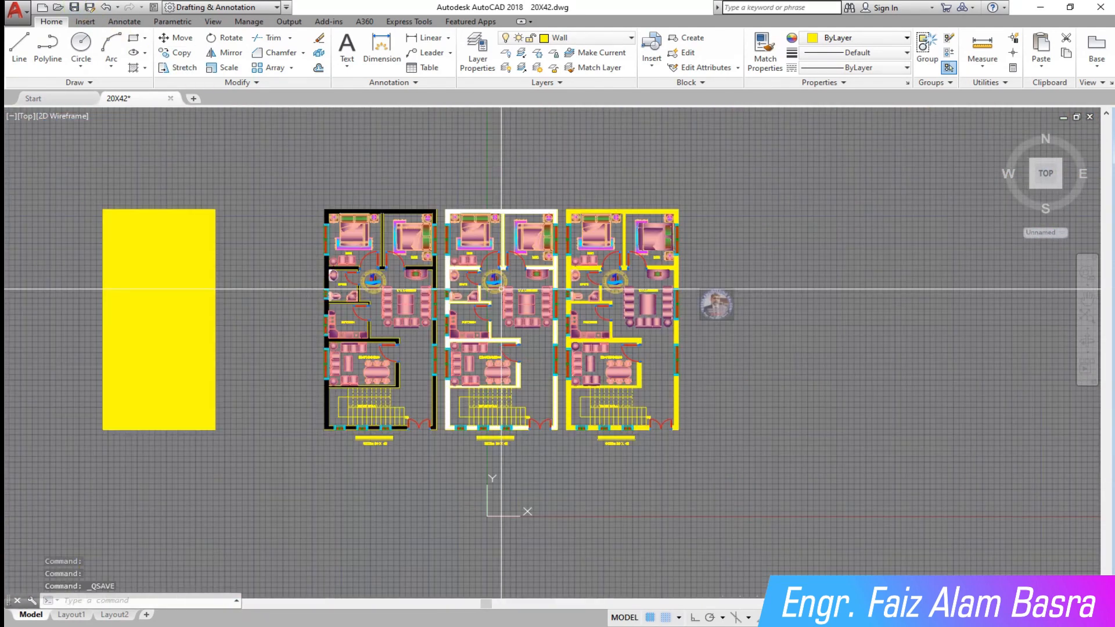
left_click(701, 443)
left_click(286, 200)
key("Return")
left_click(729, 516)
key("F8")
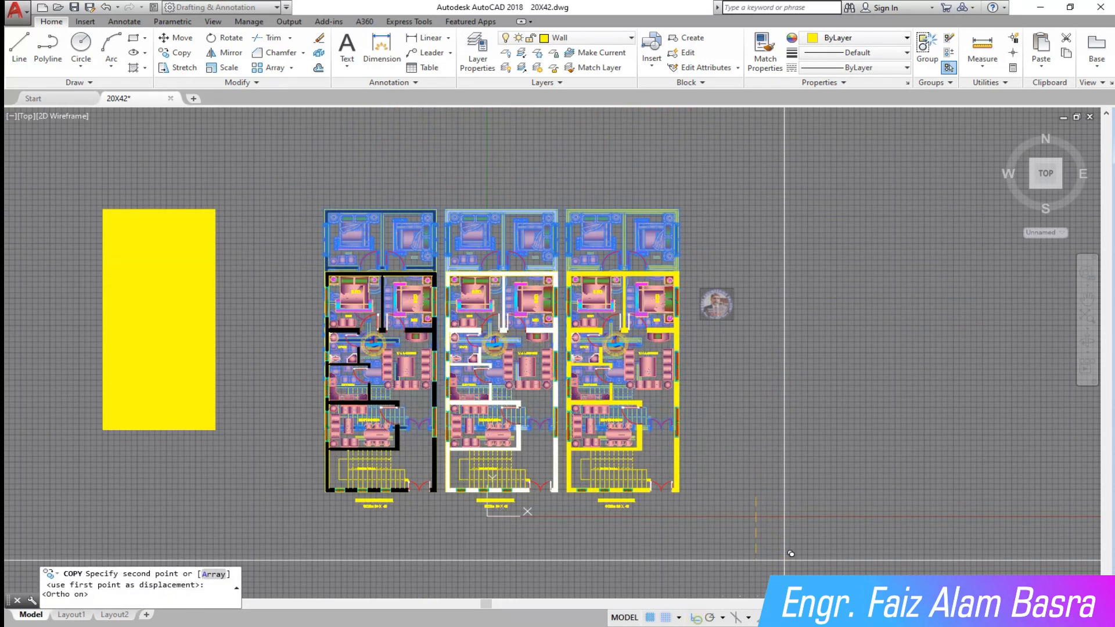
left_click(787, 243)
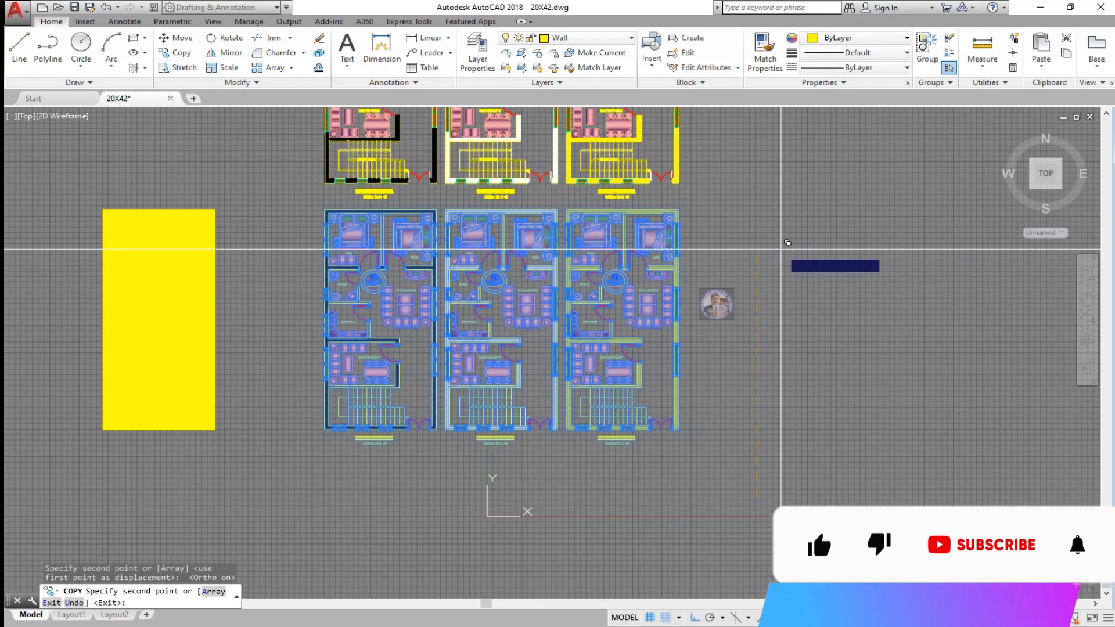
key("Escape")
Step: Set the colour of the separate yellow solid hatch rectangle to dark green 19,103,52
scroll(139, 258, "up", 3)
left_click(157, 287)
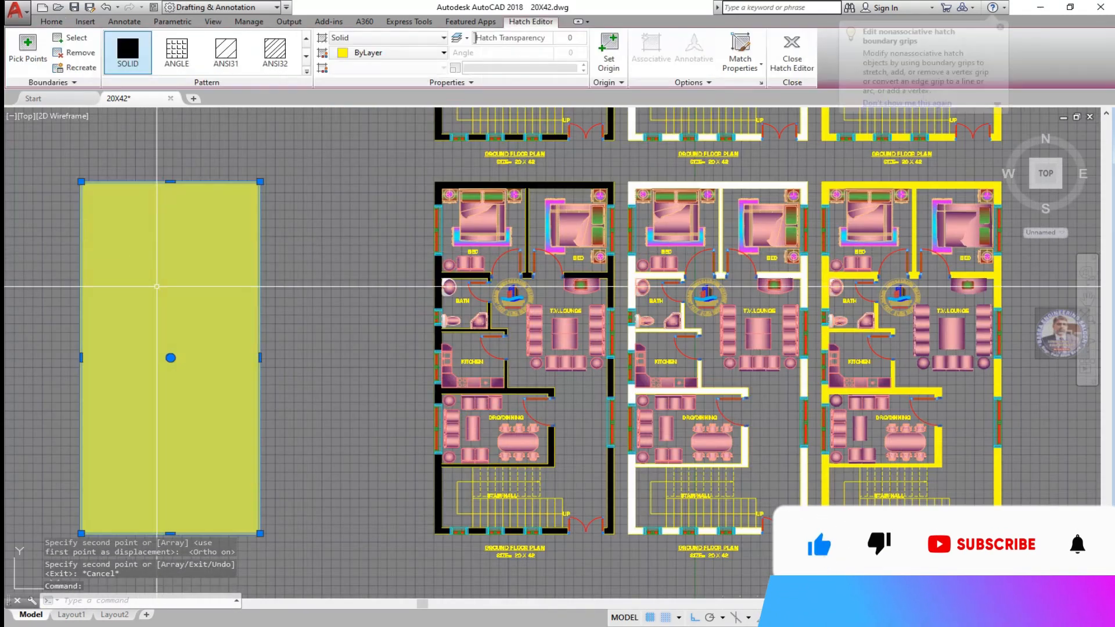
left_click(430, 52)
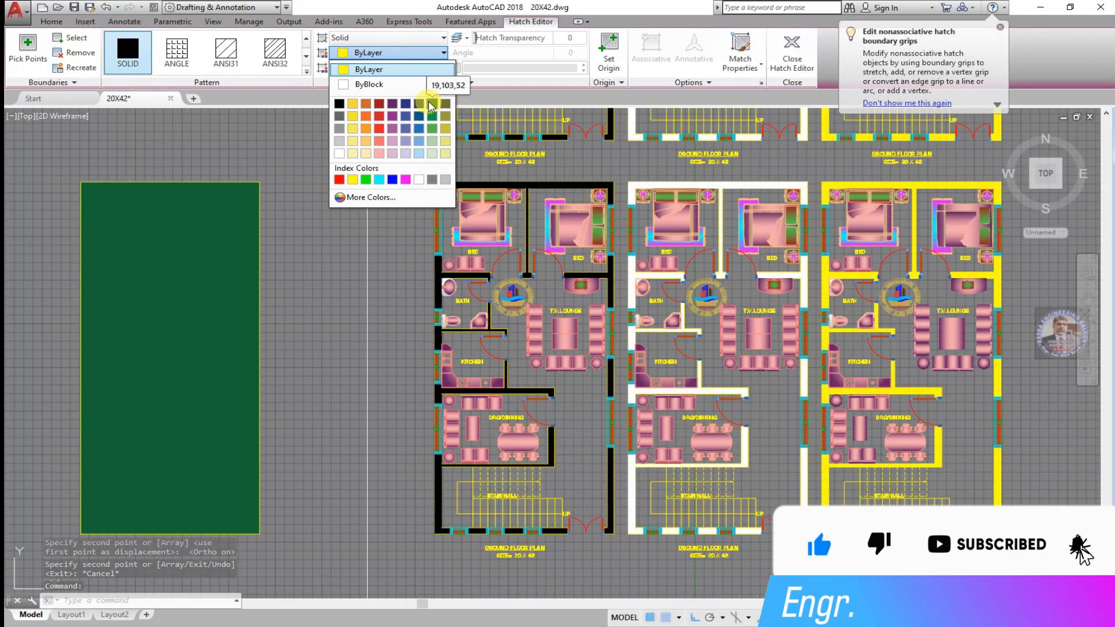
left_click(431, 103)
key("Escape")
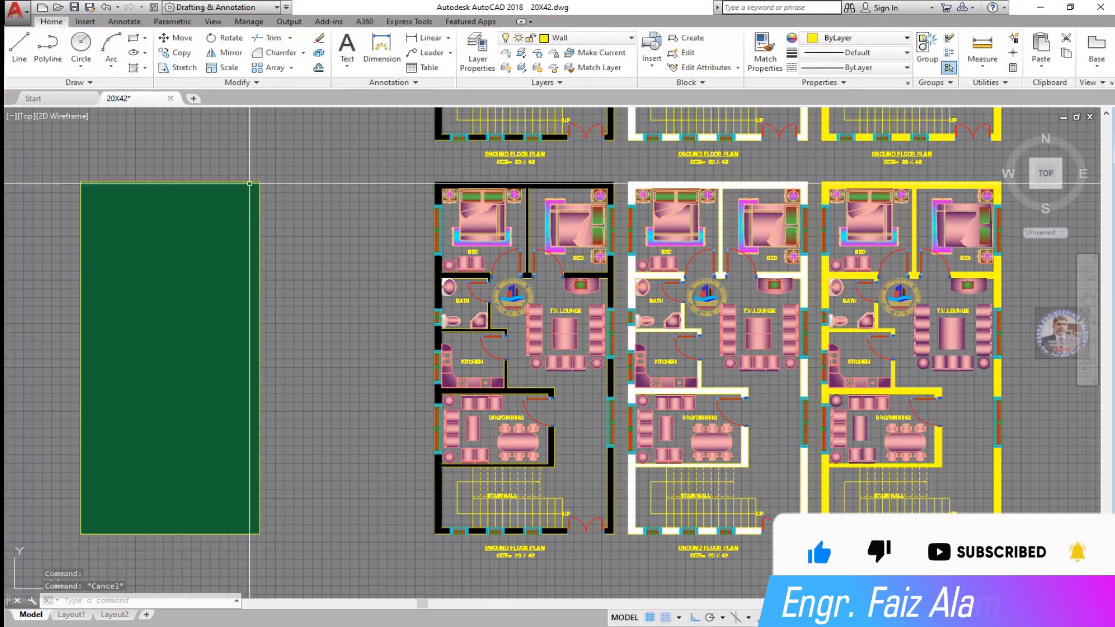
Step: Copy the green hatch rectangle by its lower-right corner onto the matching corners of the three plans in the upper row
left_click(182, 52)
key("Return")
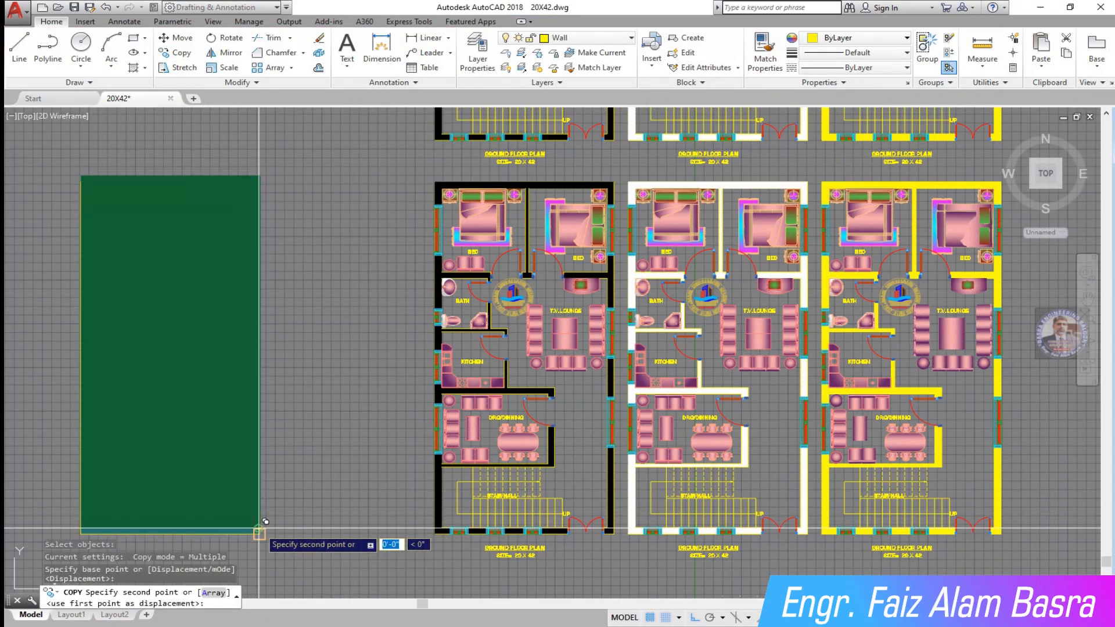
left_click(260, 534)
scroll(581, 139, "up", 6)
left_click(579, 141)
scroll(325, 214, "down", 5)
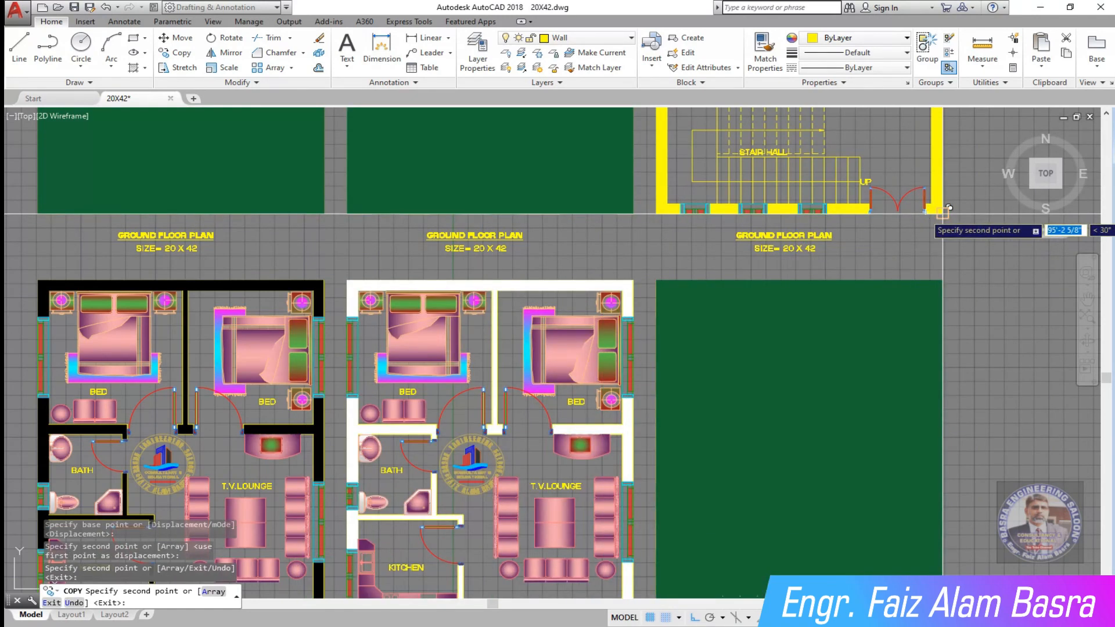
left_click(941, 214)
key("Escape")
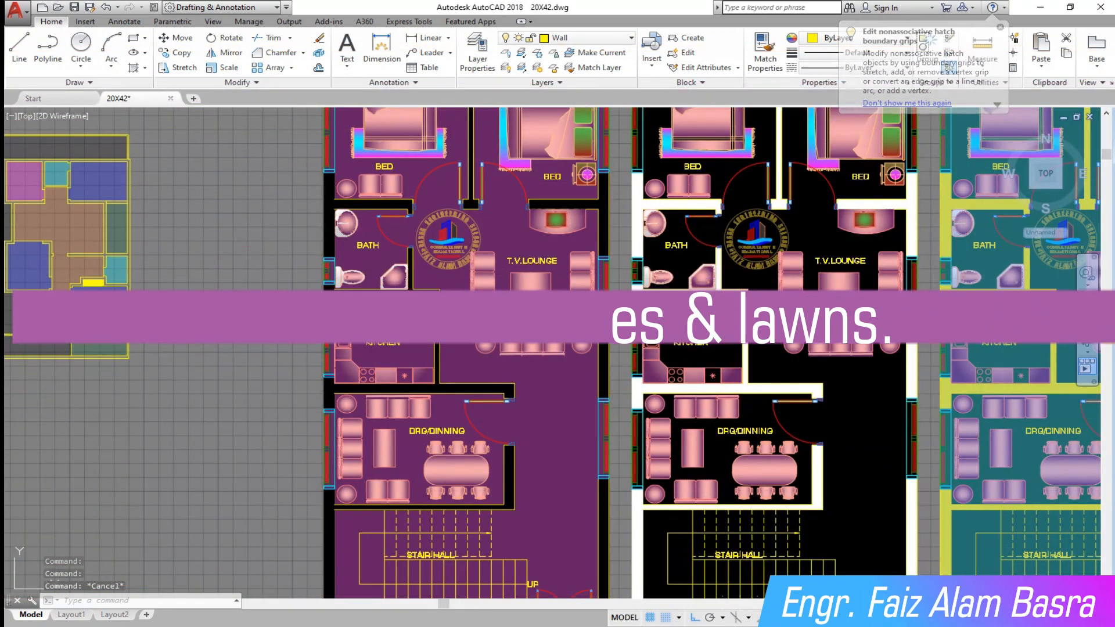
Step: Copy the three plans with purple, black and green floors straight up to form another row above them
mouse_move(829, 322)
middle_mouse_down()
mouse_move(779, 419)
mouse_move(753, 400)
middle_mouse_up()
mouse_move(753, 401)
left_mouse_down()
mouse_move(535, 386)
mouse_move(531, 312)
left_mouse_up()
mouse_move(555, 435)
left_mouse_down()
mouse_move(560, 375)
mouse_move(595, 410)
mouse_move(598, 475)
left_mouse_up()
scroll(581, 439, "down", 2)
key("Escape")
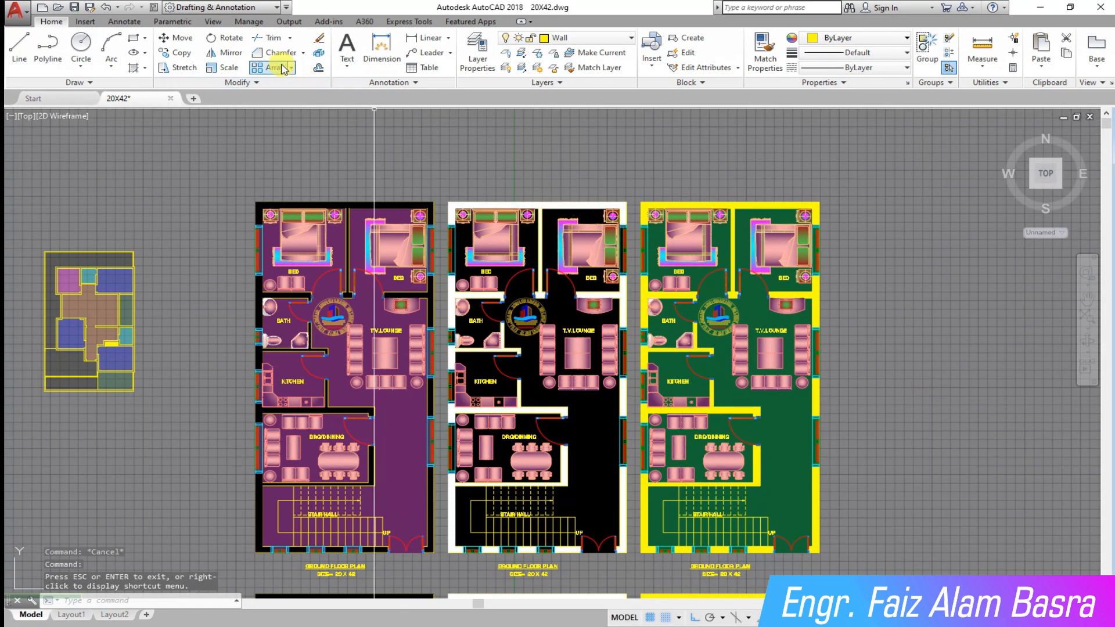
left_click(182, 54)
left_click(874, 565)
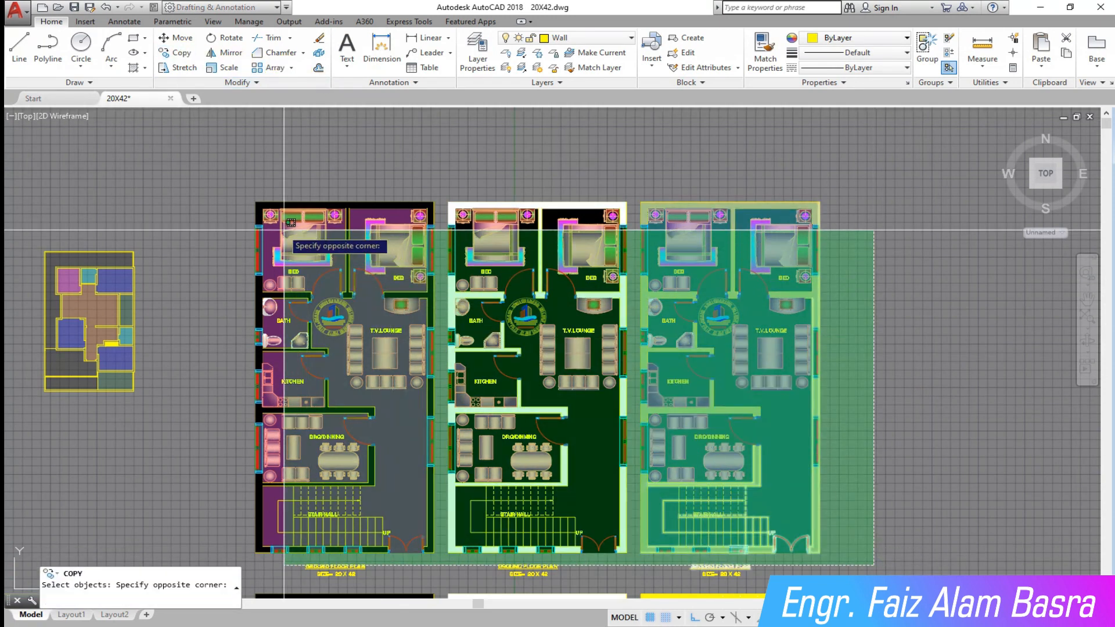
left_click(231, 166)
scroll(348, 343, "down", 3)
left_click(651, 450)
left_click(645, 287)
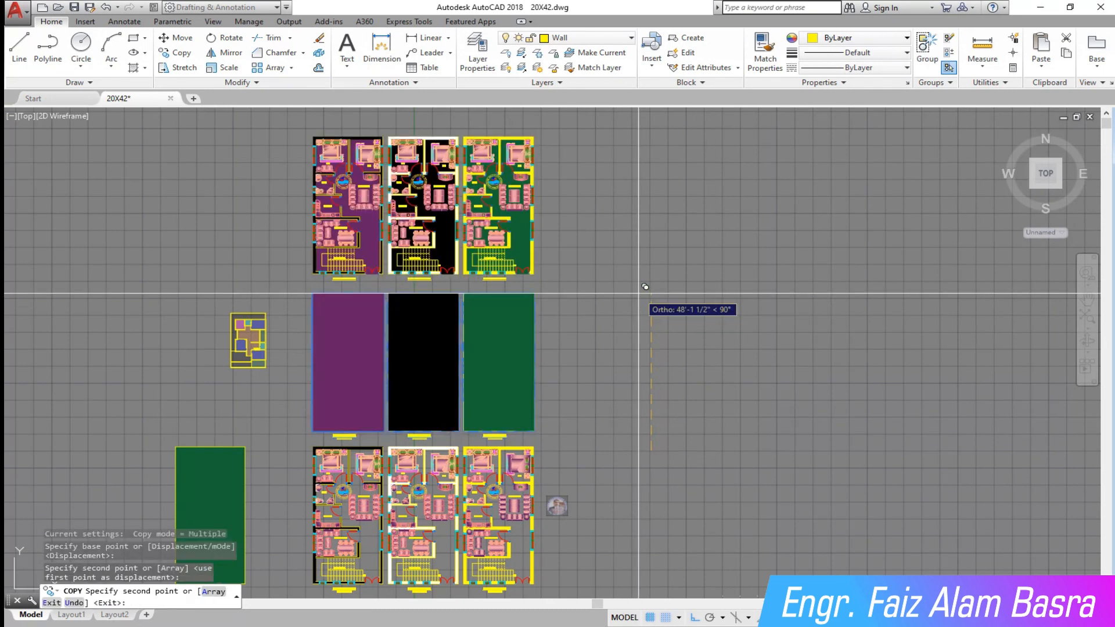
key("Escape")
Step: Move the small colour-hatched reference plan straight up so it sits beside the topmost row of plans
scroll(284, 171, "up", 2)
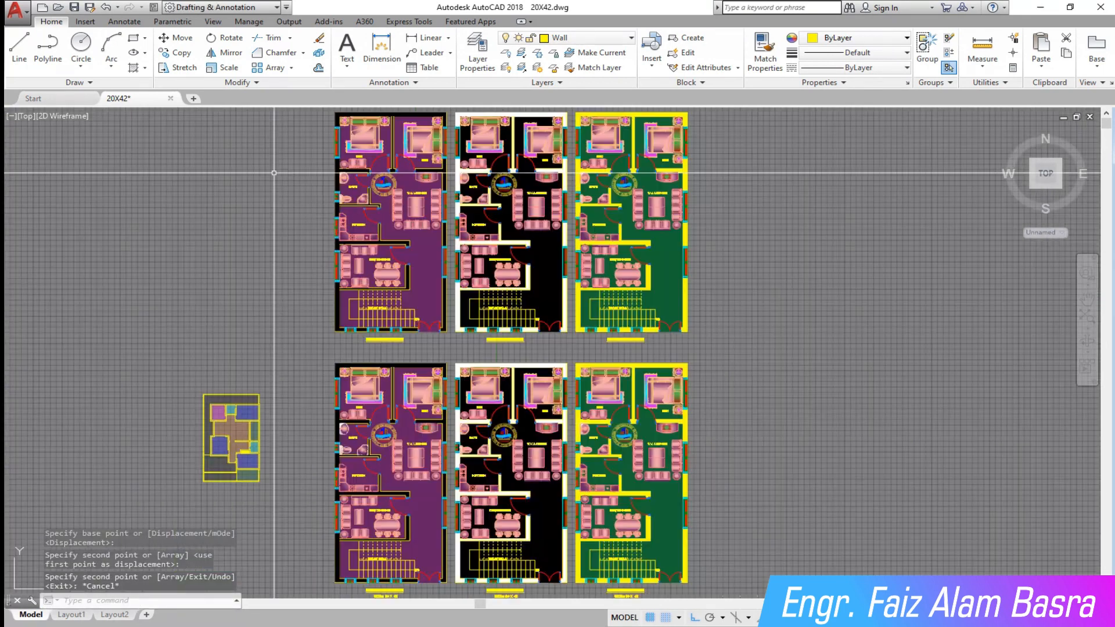
left_click(285, 505)
left_click(172, 348)
key("Return")
left_click(155, 377)
left_click(156, 160)
scroll(351, 168, "up", 4)
scroll(351, 168, "down", 2)
Step: Match the floor hatch of the topmost row's black-walled plan to the magenta room hatch of the reference plan
left_click(765, 55)
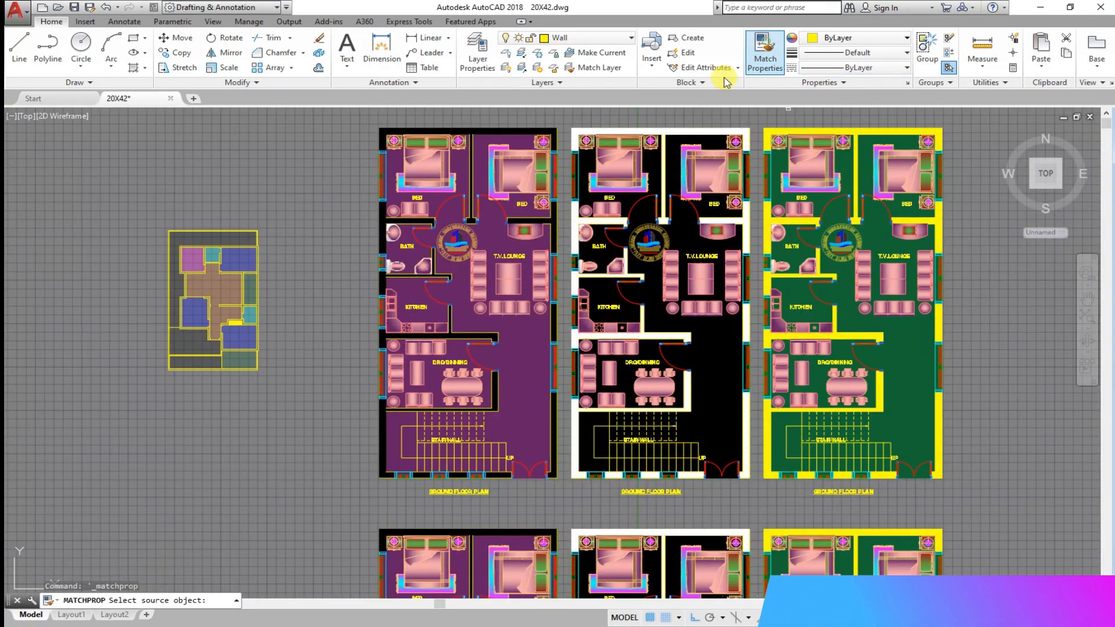
scroll(282, 260, "up", 2)
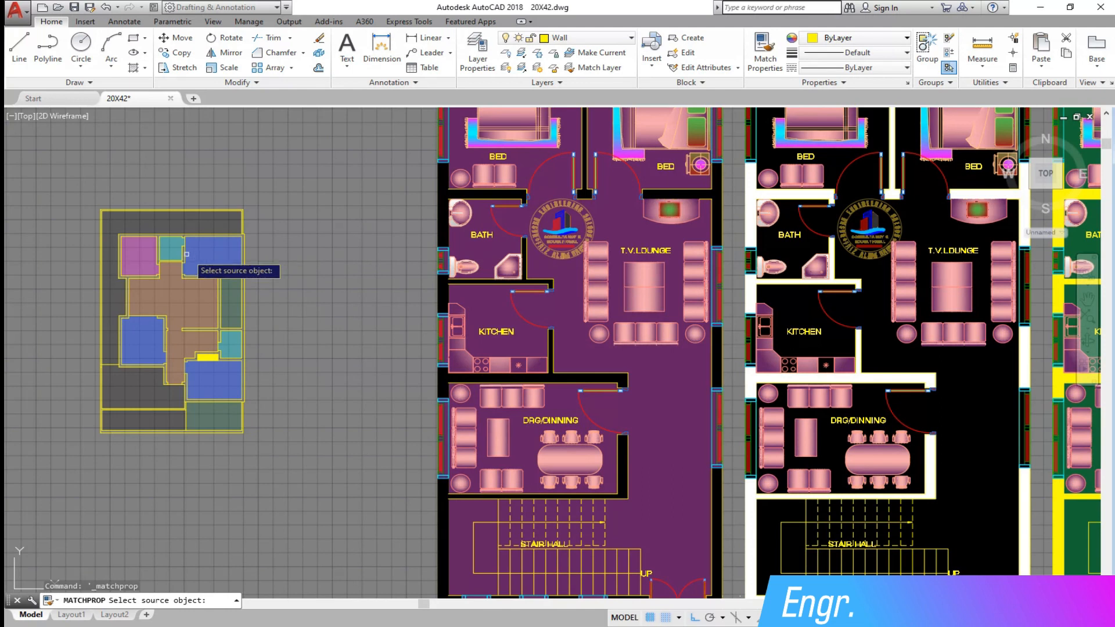
left_click(143, 252)
left_click(662, 386)
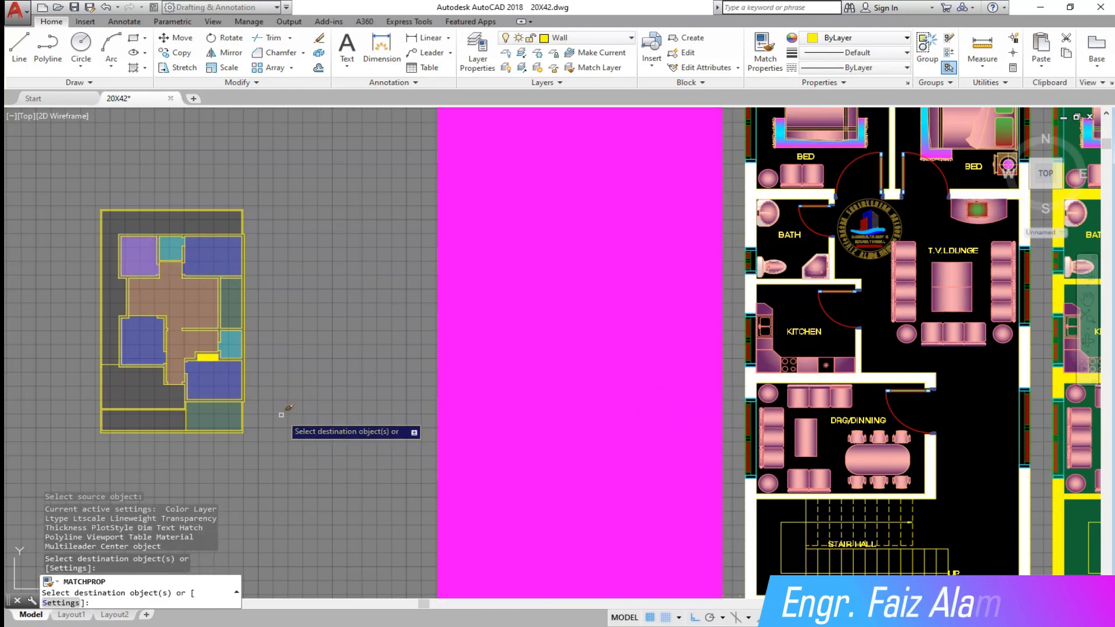
left_click(191, 247)
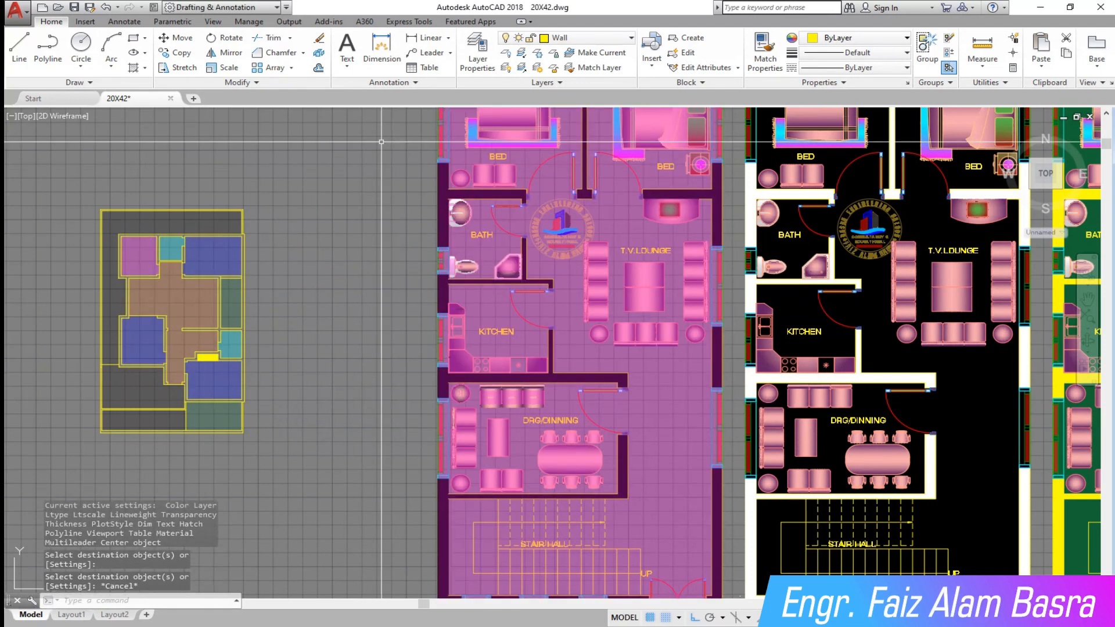
Step: Match the floor hatch of the topmost row's yellow-walled plan to the teal room hatch of the reference plan
left_click(764, 55)
left_click(183, 248)
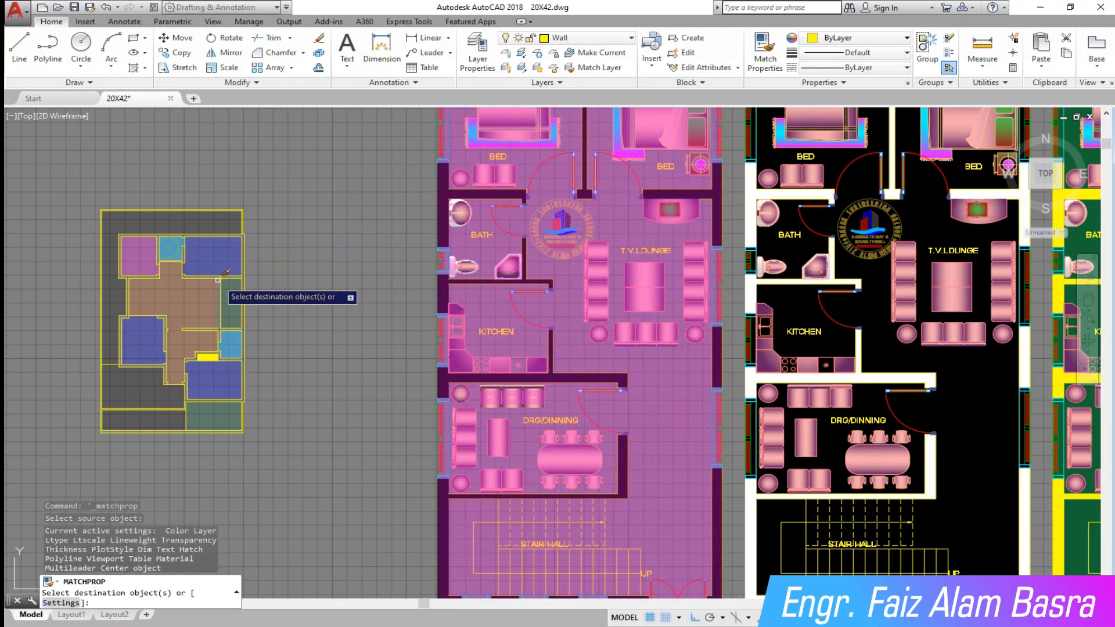
scroll(182, 286, "down", 2)
left_click(874, 363)
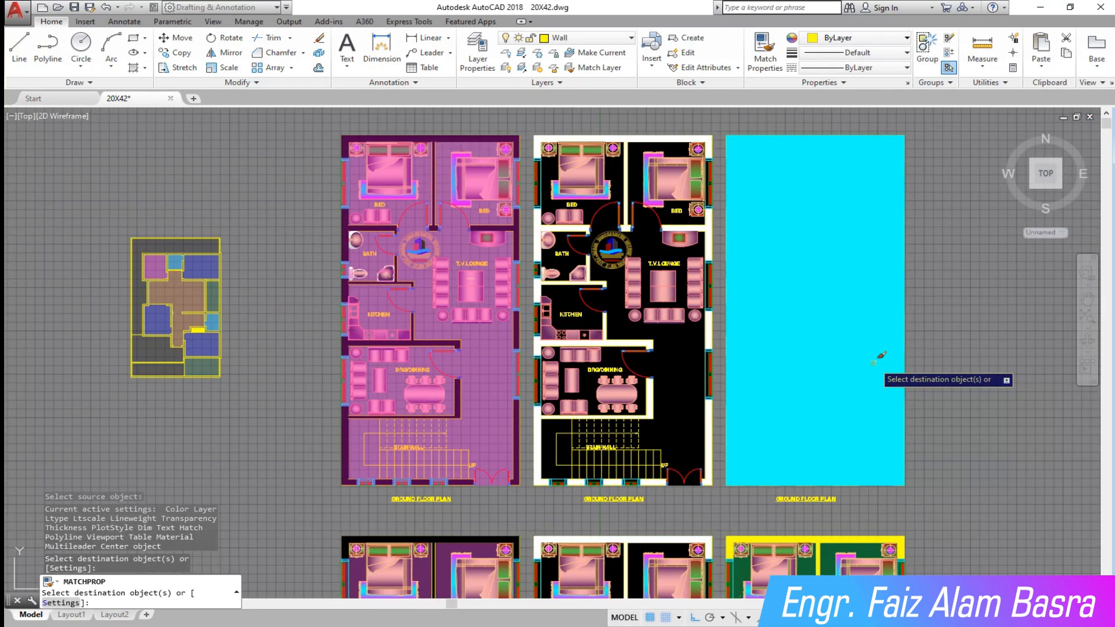
key("Escape")
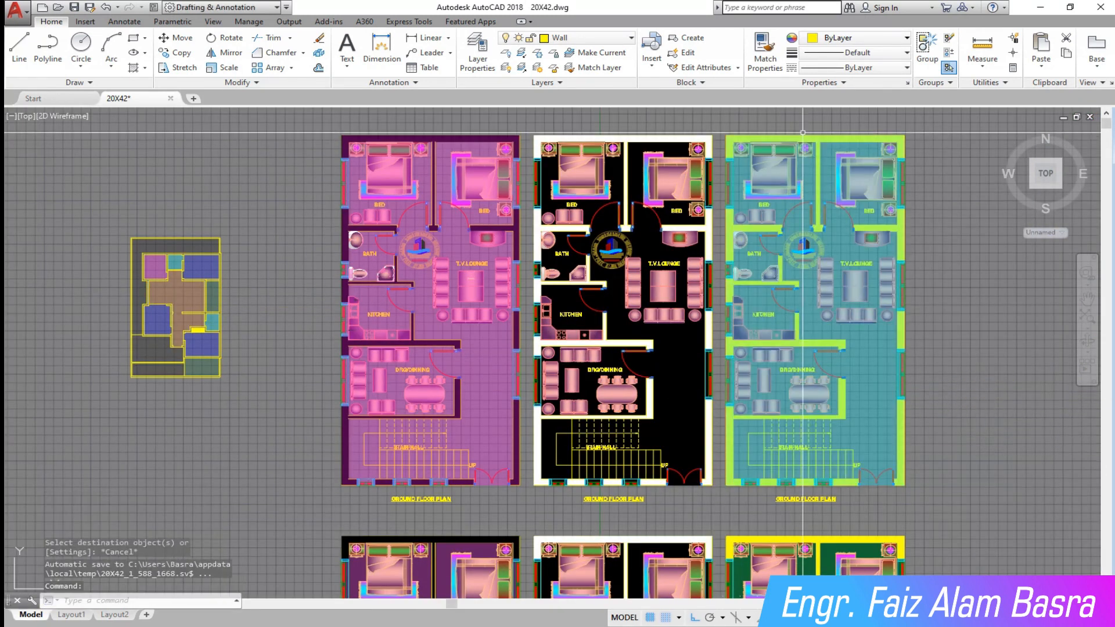
Step: Match the floor hatch of the topmost row's white-walled plan to the blue room hatch of the reference plan
left_click(765, 53)
left_click(208, 266)
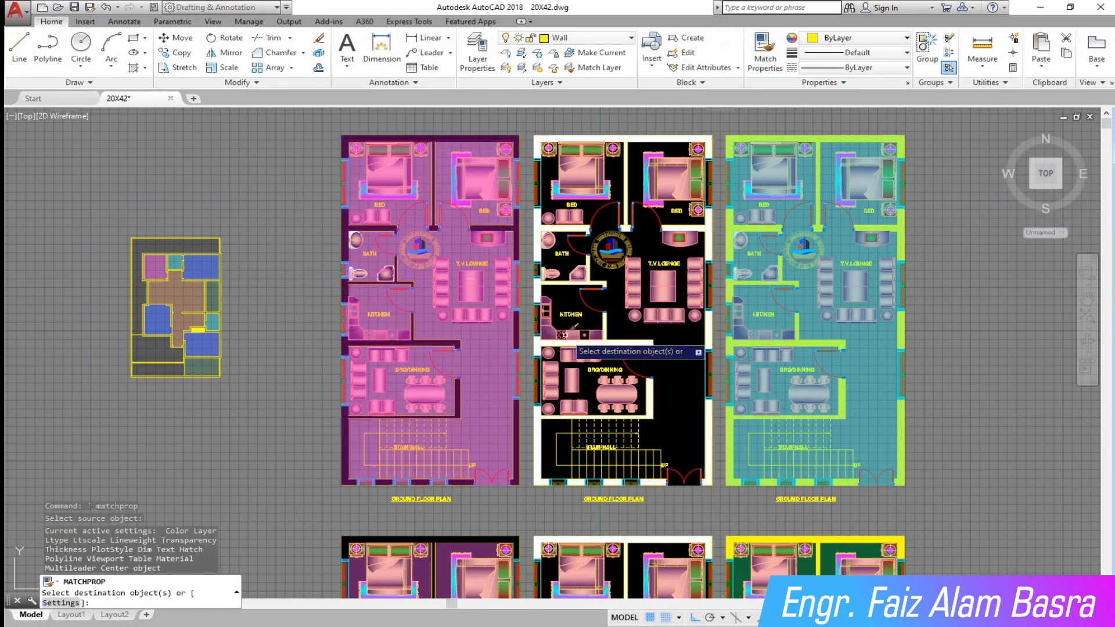
left_click(678, 343)
key("Escape")
scroll(452, 239, "up", 5)
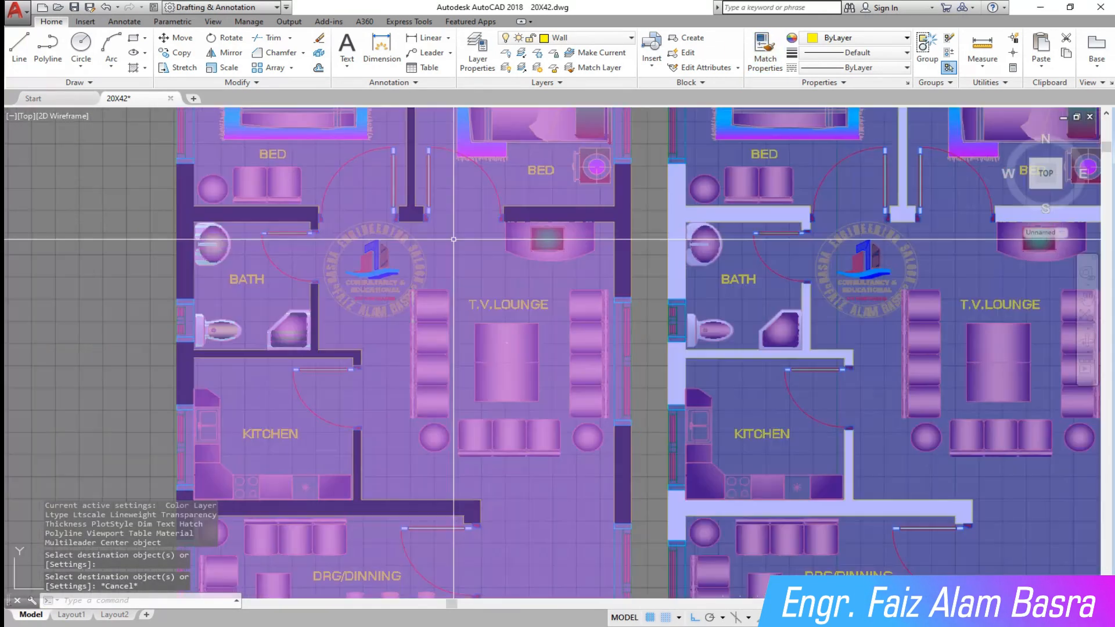
Step: Send the magenta, blue and teal floor hatches of the three topmost plans to the back of the draw order
scroll(450, 238, "down", 5)
left_click(444, 371)
left_click(636, 369)
left_click(820, 355)
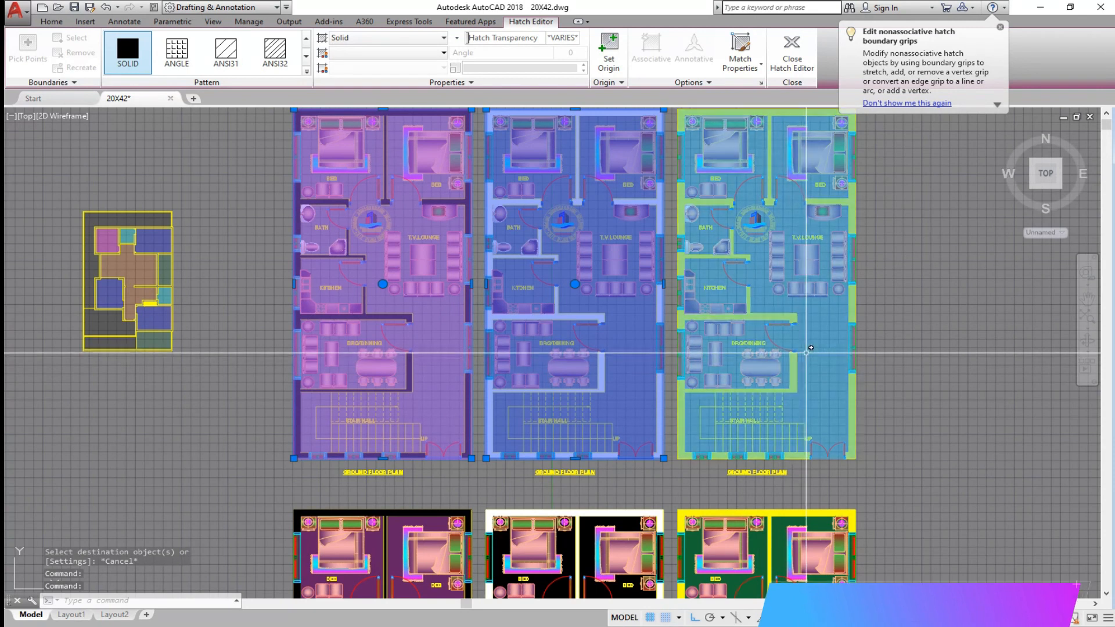
left_click(51, 21)
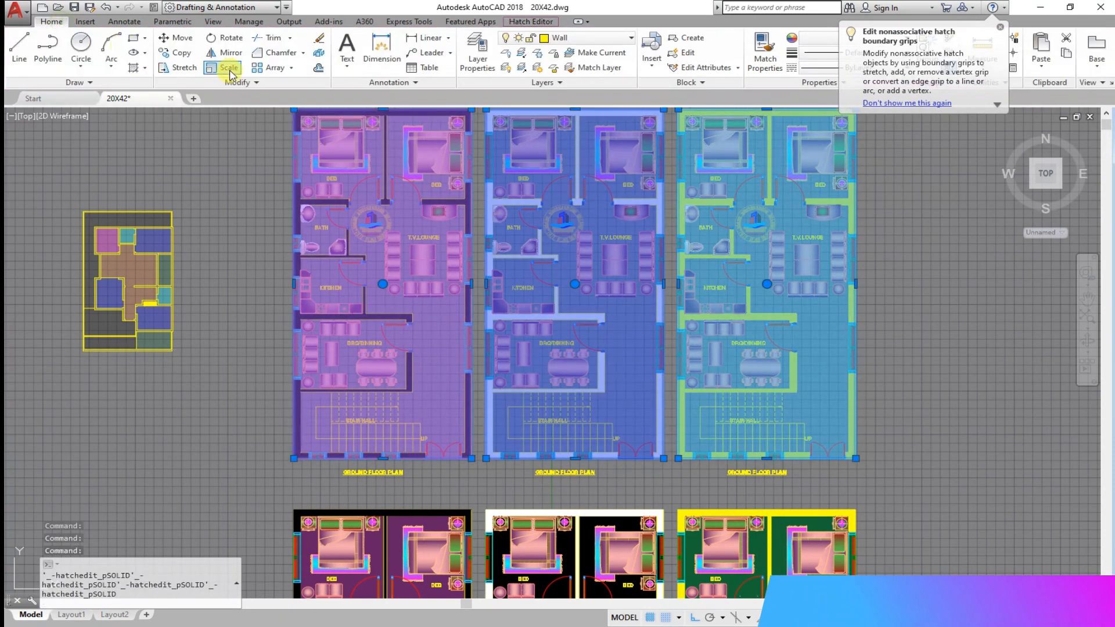
left_click(255, 82)
left_click(298, 118)
left_click(325, 154)
key("Escape")
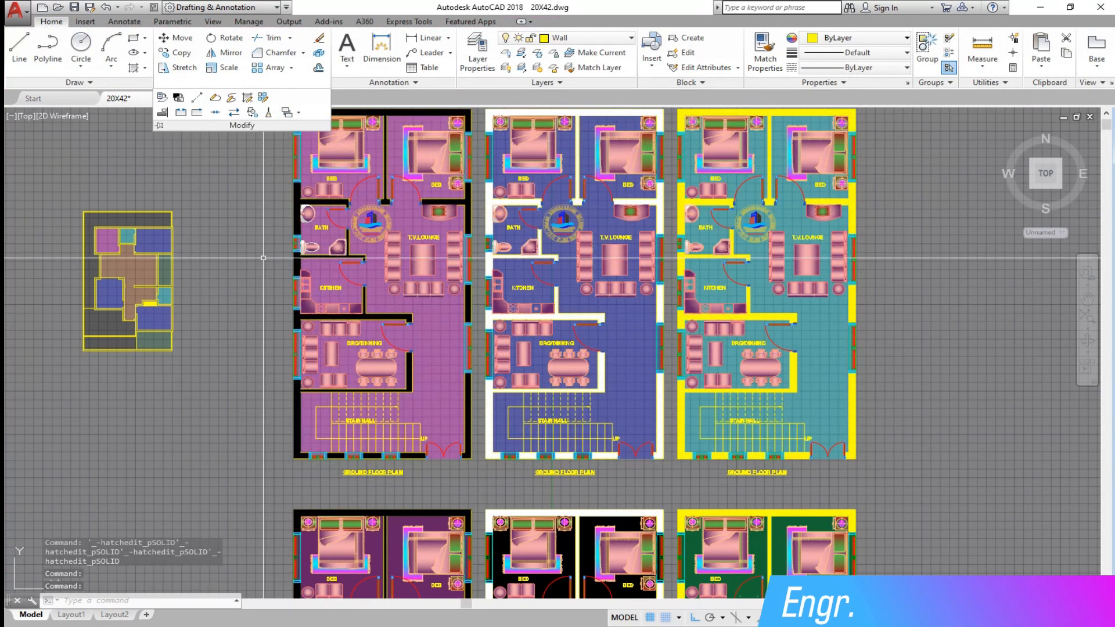
scroll(389, 167, "up", 3)
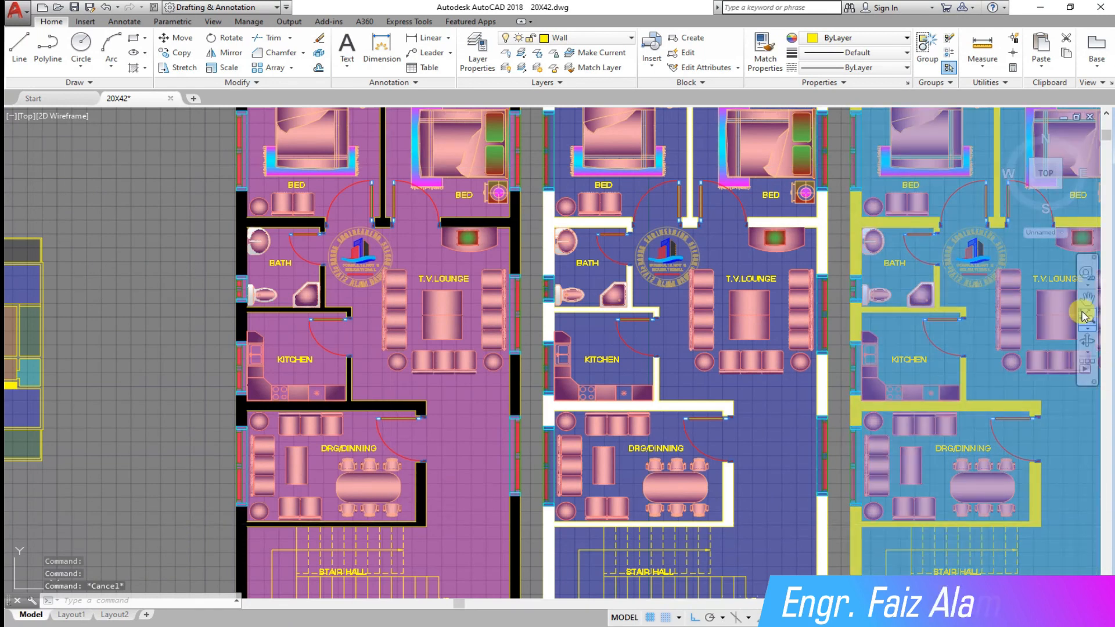
left_click(1087, 299)
mouse_move(983, 329)
left_mouse_down()
mouse_move(836, 321)
mouse_move(824, 281)
mouse_move(846, 429)
mouse_move(852, 407)
left_mouse_up()
right_click(1041, 451)
left_click(1069, 456)
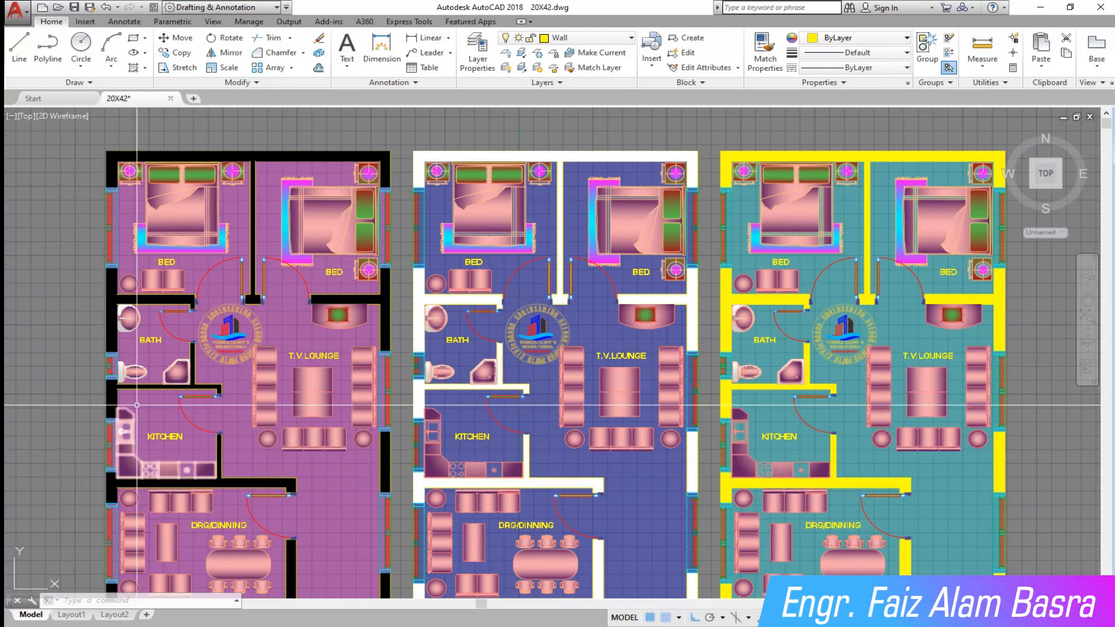
Step: Copy the three plans with magenta, blue and teal floors to the empty area on their right
scroll(252, 331, "down", 2)
left_click(188, 54)
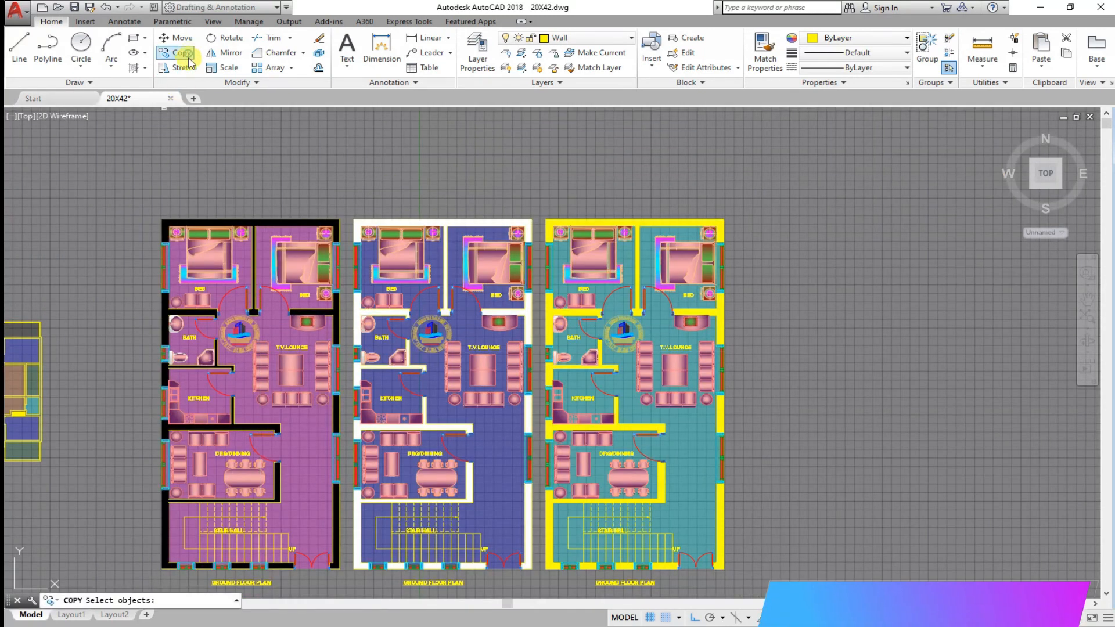
left_click(766, 569)
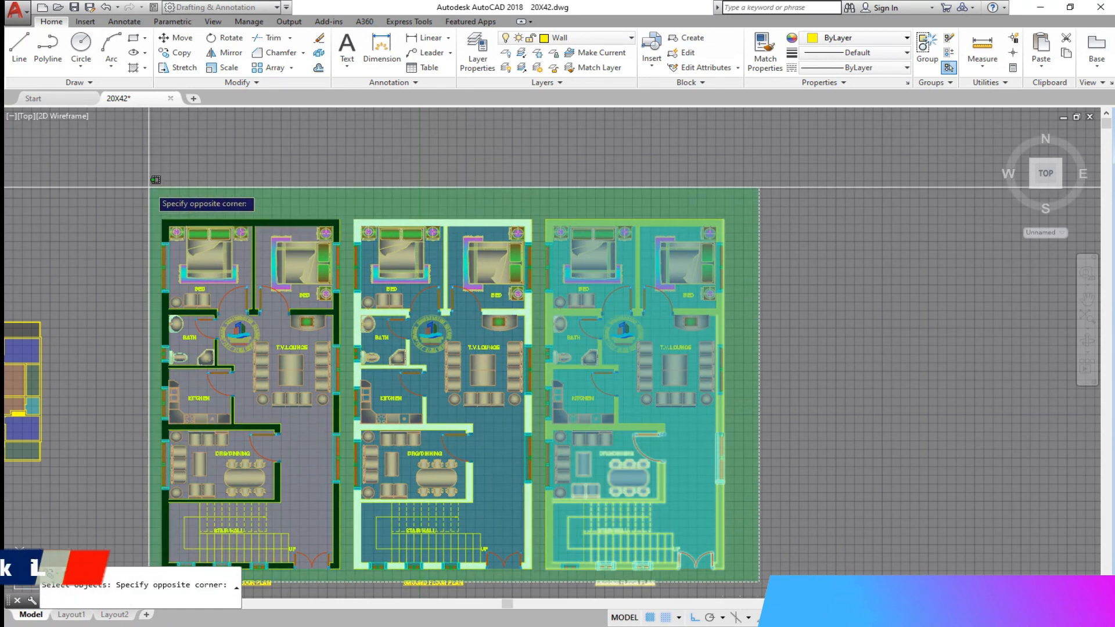
scroll(139, 186, "down", 2)
left_click(129, 186)
key("Return")
left_click(128, 151)
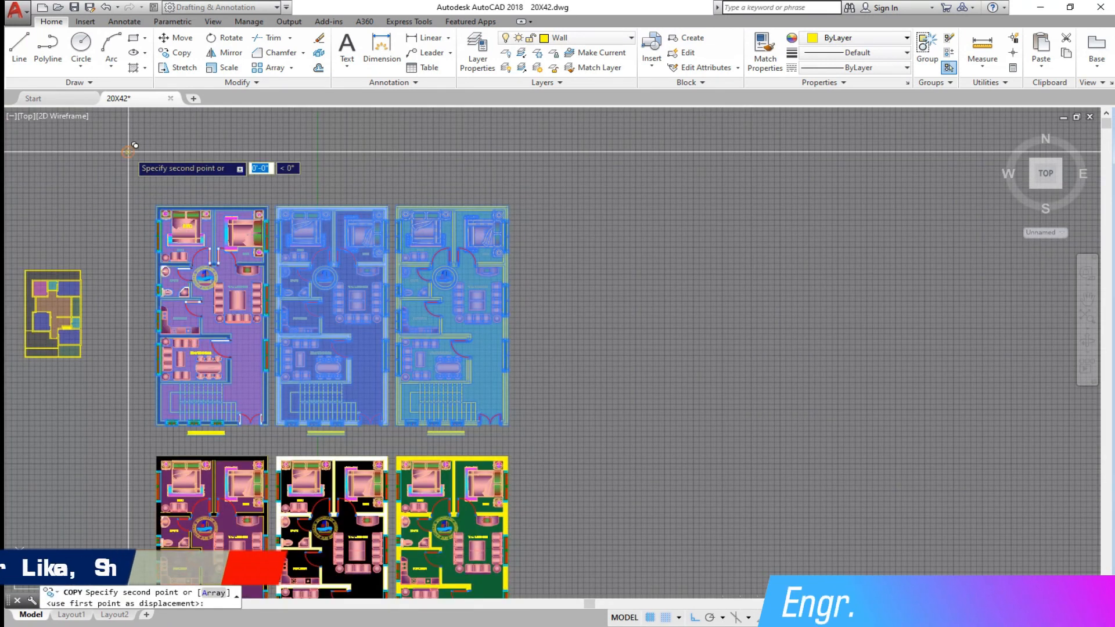
left_click(524, 174)
key("Return")
Step: Match the floor hatch of the original teal-floored, yellow-walled plan to the brown room hatch of the reference plan
scroll(234, 280, "up", 2)
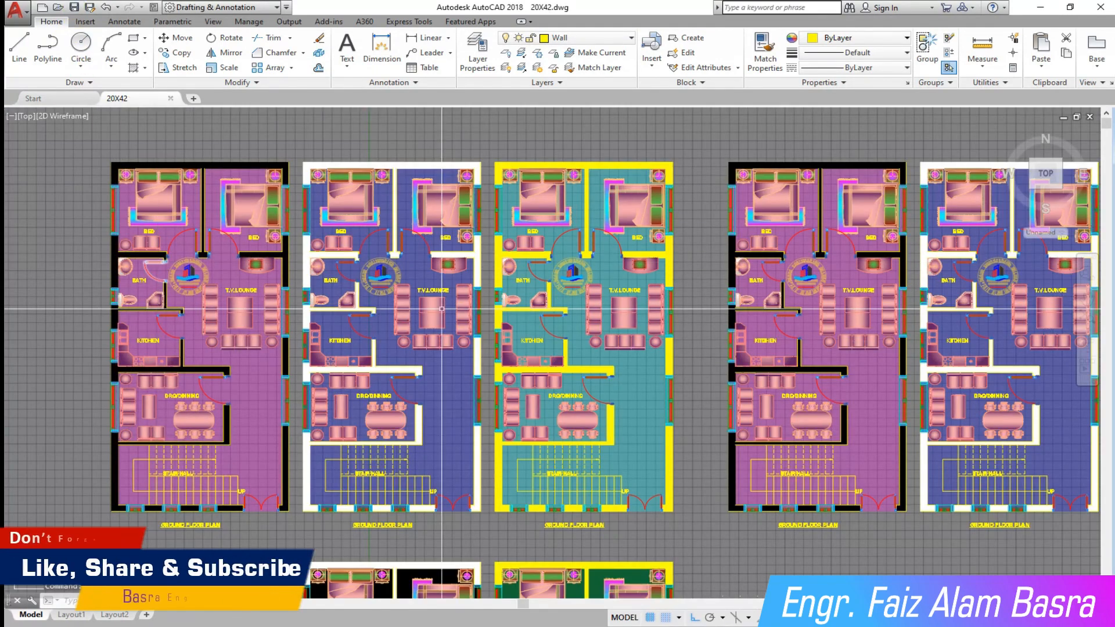
scroll(442, 309, "down", 4)
scroll(350, 321, "up", 6)
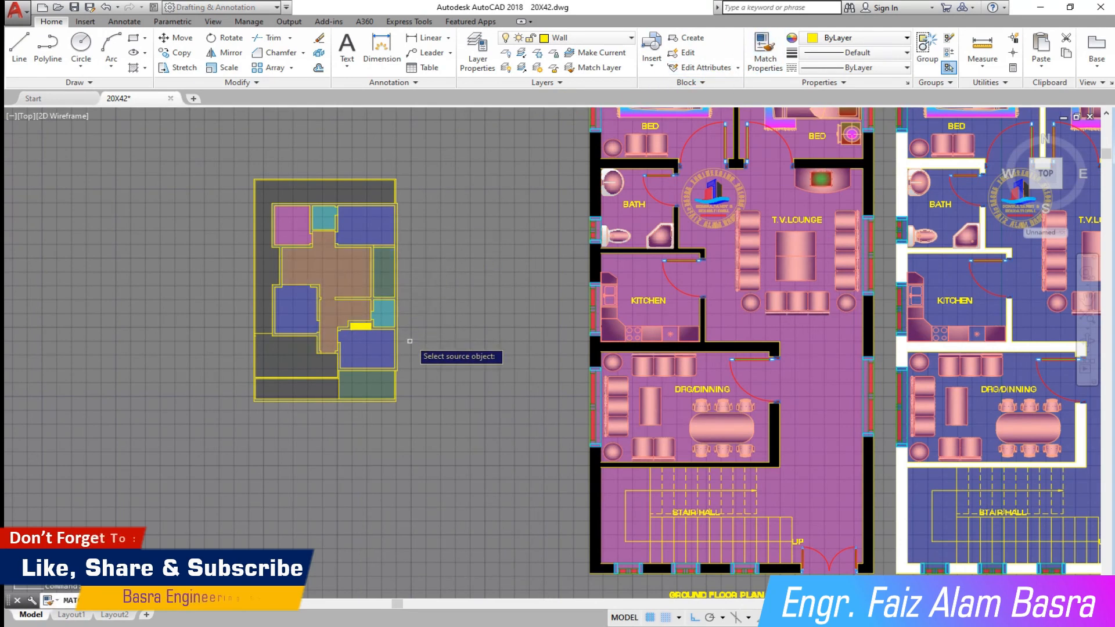
scroll(196, 314, "down", 2)
scroll(289, 332, "up", 2)
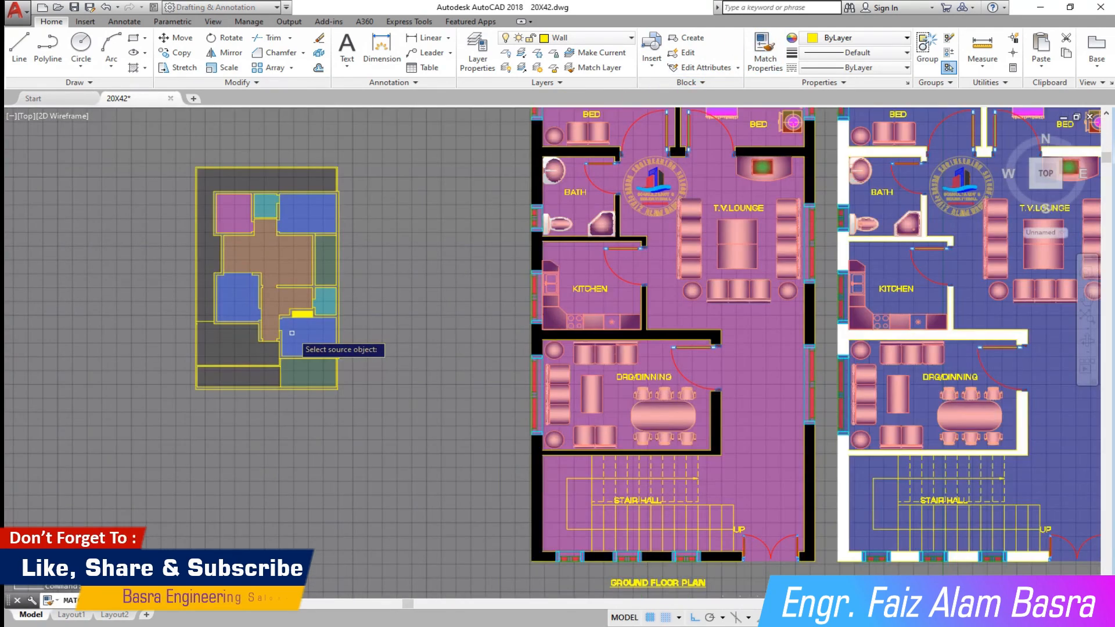
left_click(270, 267)
scroll(12, 297, "down", 2)
scroll(894, 396, "up", 2)
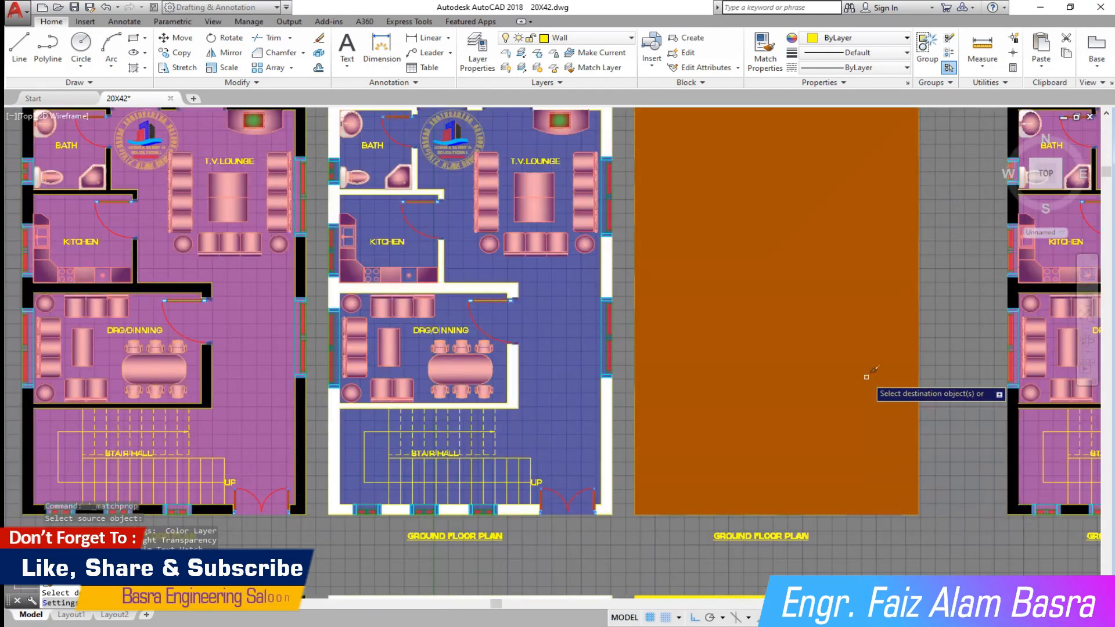
Step: Apply the brown hatch properties to the floor of the yellow-walled plan in the original top-row set and finish matching
left_click(872, 378)
scroll(424, 383, "down", 2)
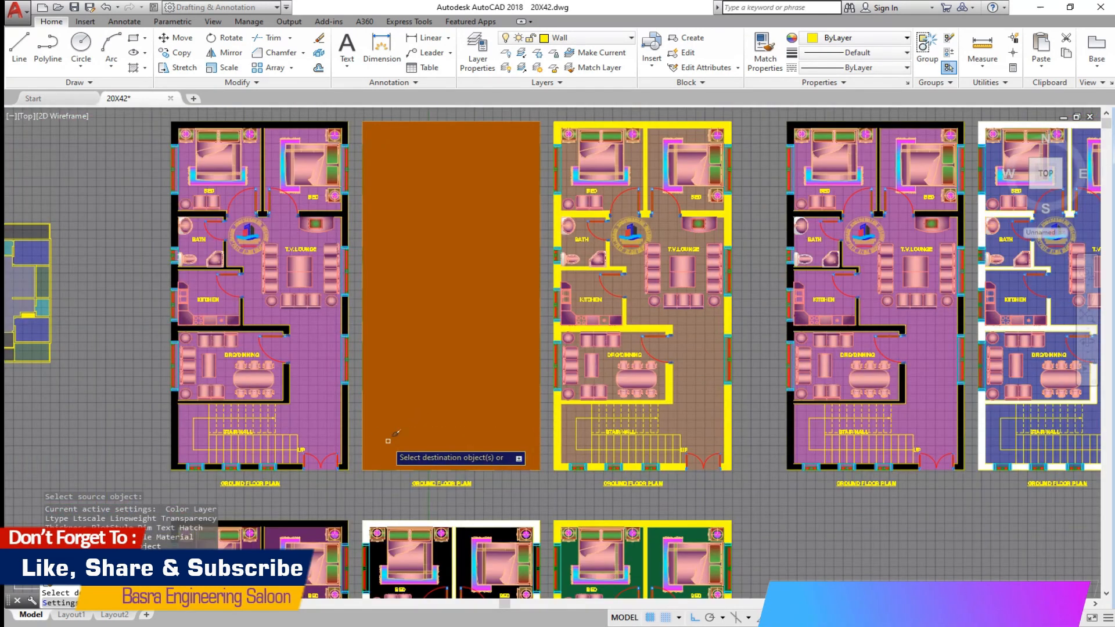
left_click(424, 383)
scroll(702, 340, "up", 2)
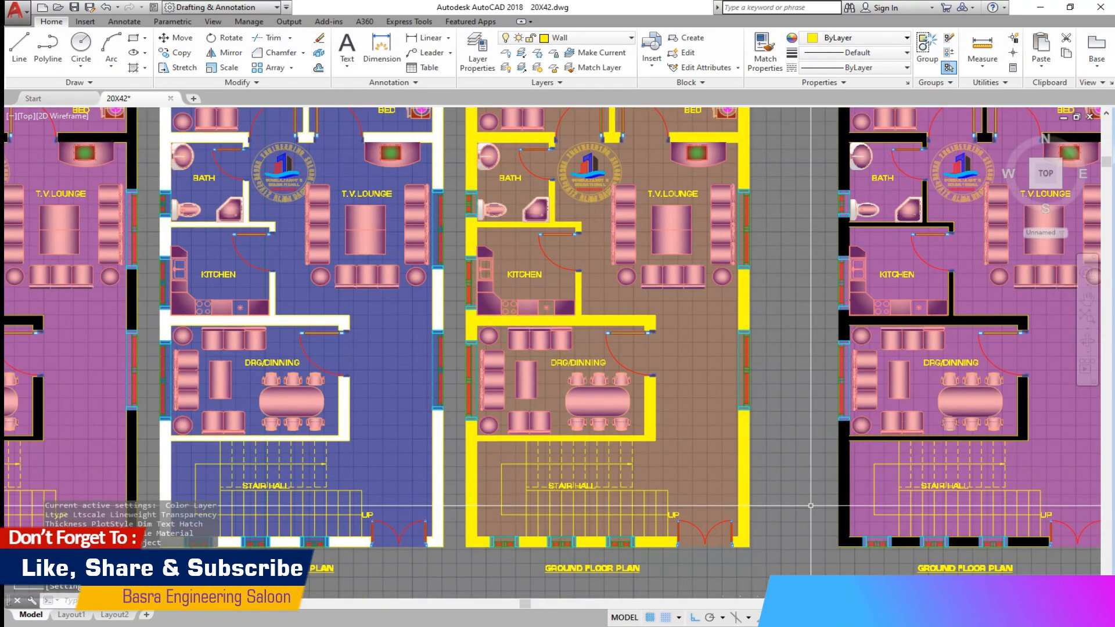
scroll(806, 510, "down", 2)
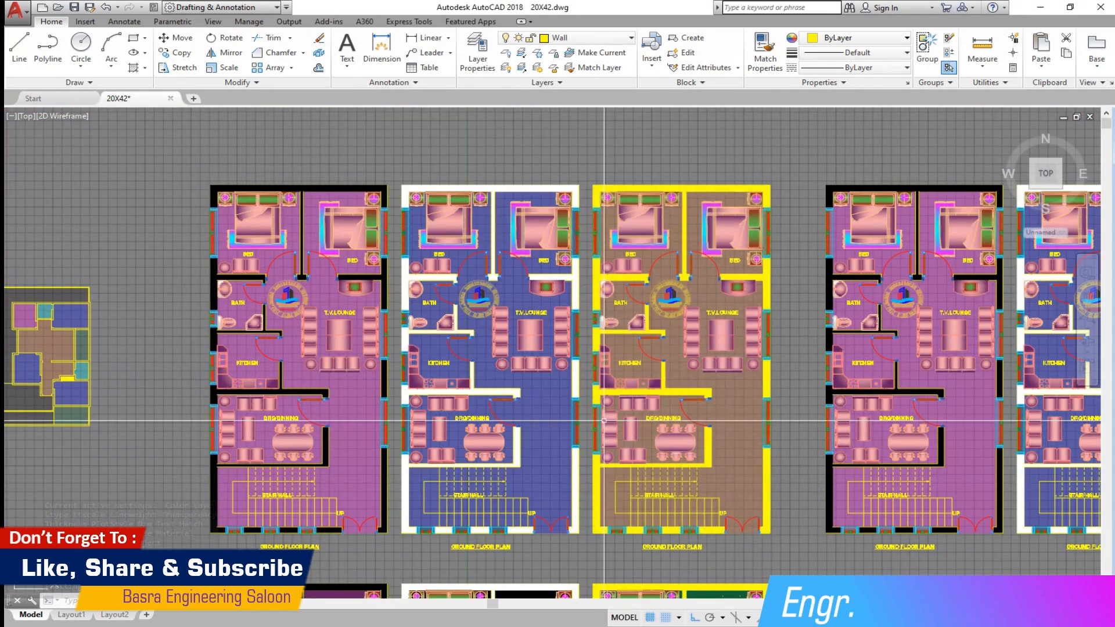
Step: Set the floor hatch colour of the original top-row white-walled plan to black (0,0,0)
left_click(560, 404)
left_click(406, 52)
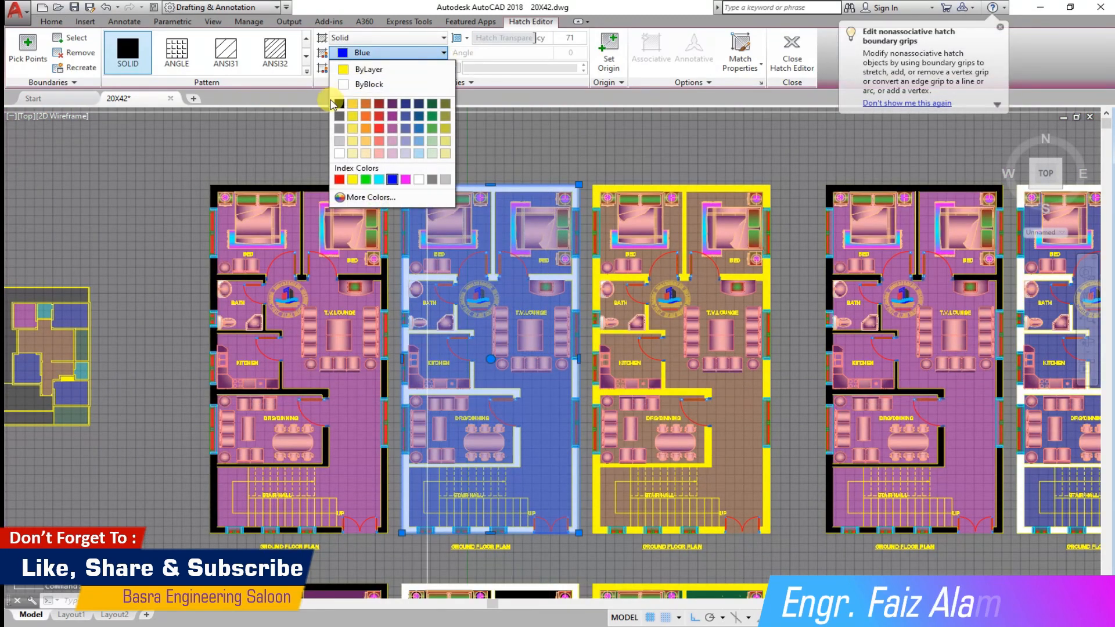
left_click(341, 175)
key("Escape")
scroll(586, 457, "up", 1)
scroll(482, 274, "down", 2)
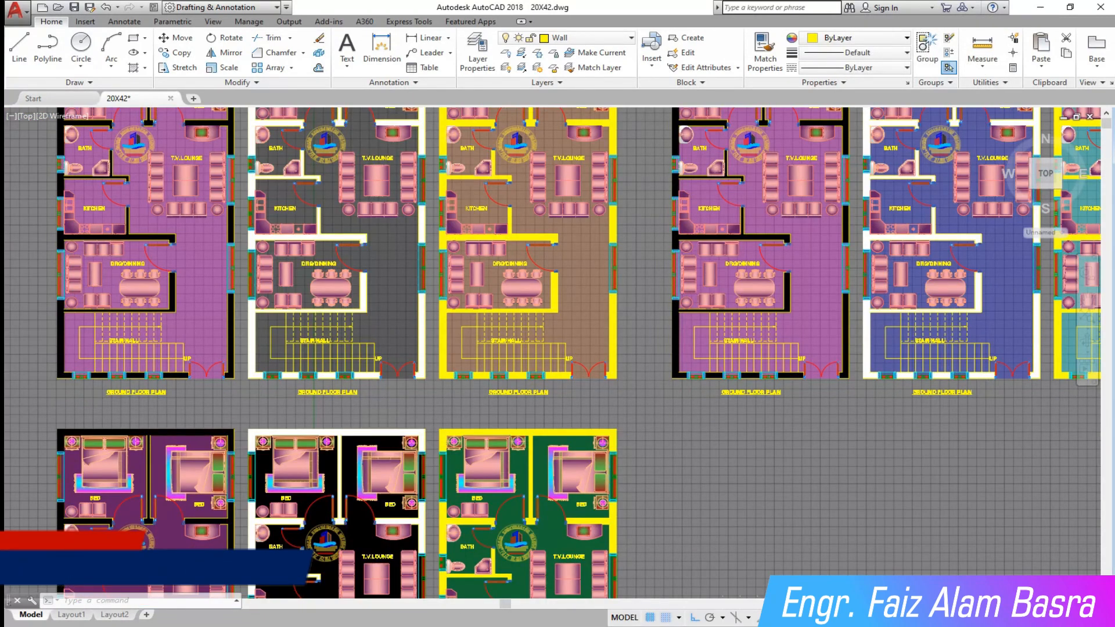
scroll(314, 413, "down", 2)
scroll(407, 295, "up", 5)
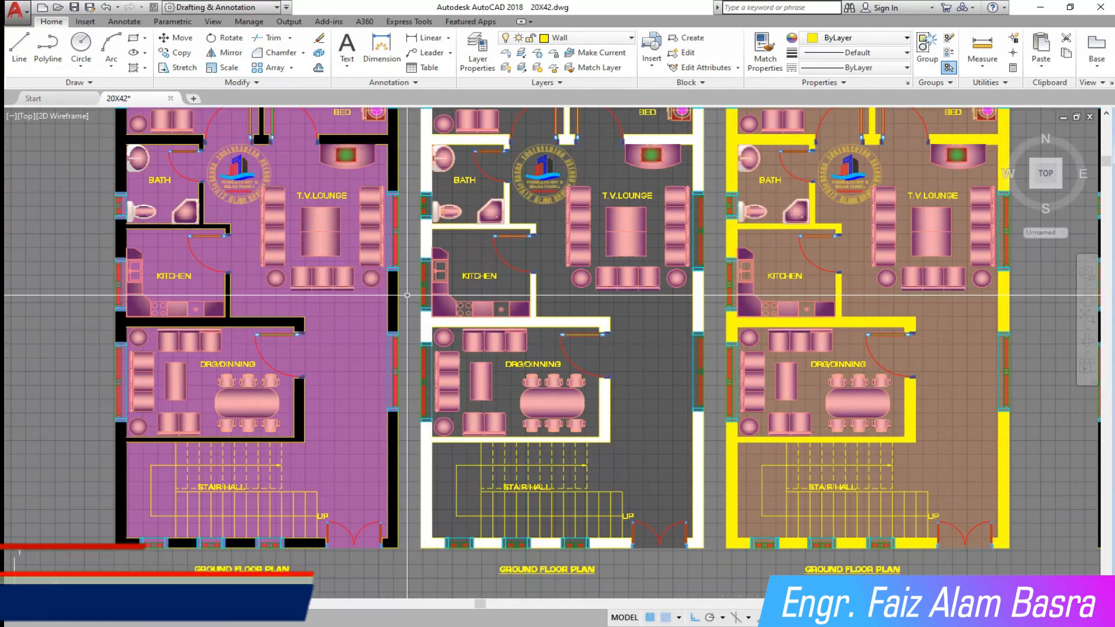
Step: Change the magenta floor hatch of the original top-row black-walled plan to the darkest purple swatch
left_click(409, 120)
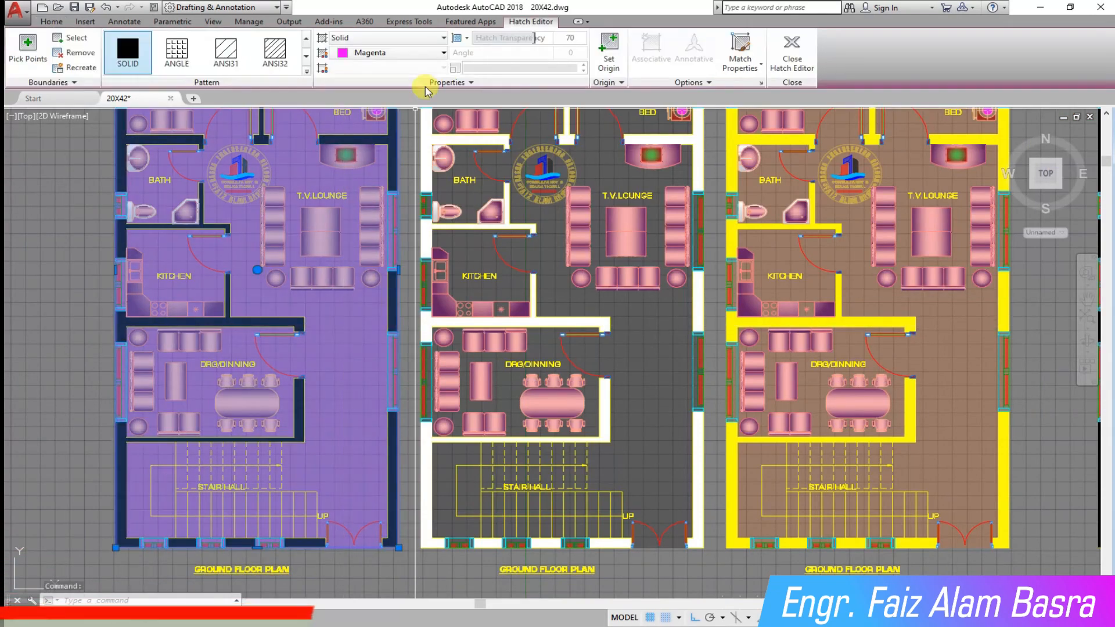
left_click(444, 53)
left_click(391, 104)
key("Escape")
key("Escape")
scroll(418, 312, "down", 2)
scroll(269, 127, "up", 3)
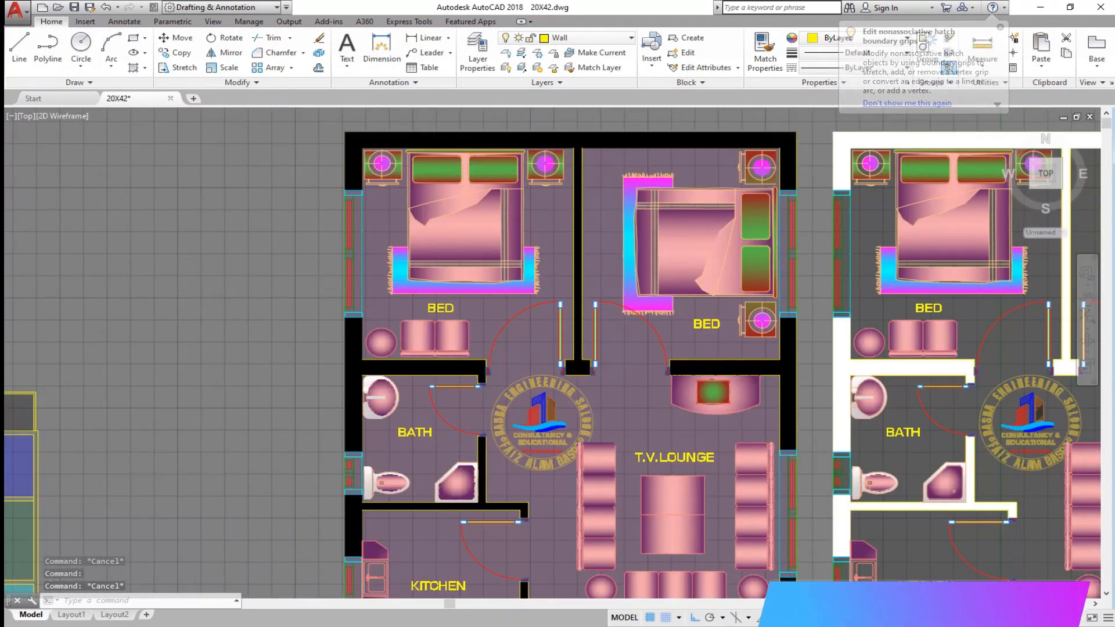
scroll(155, 130, "down", 4)
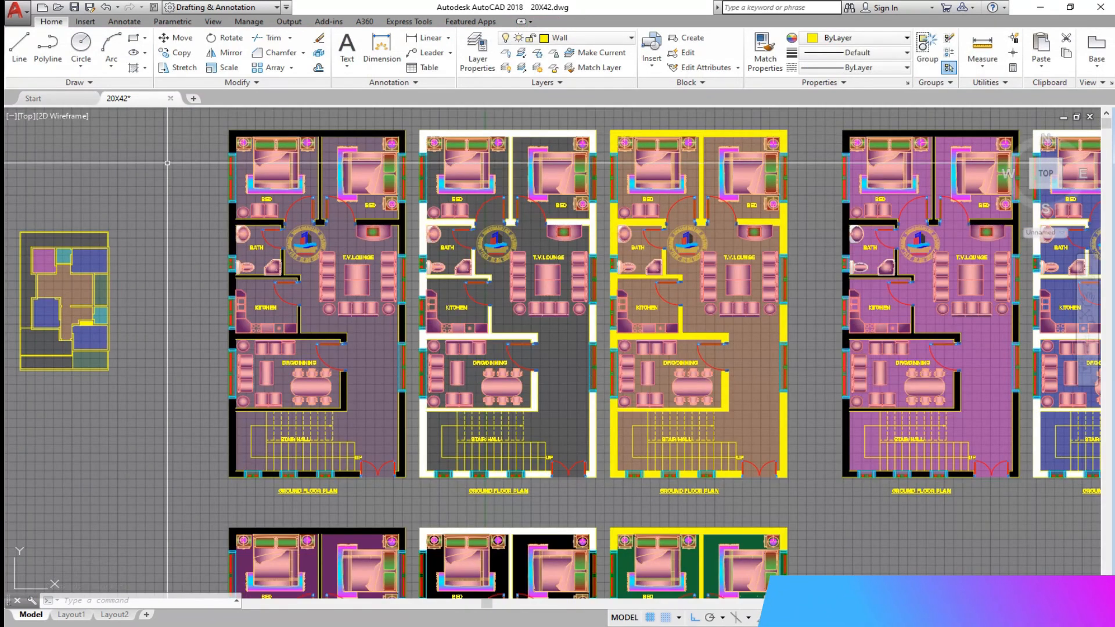
scroll(210, 227, "up", 2)
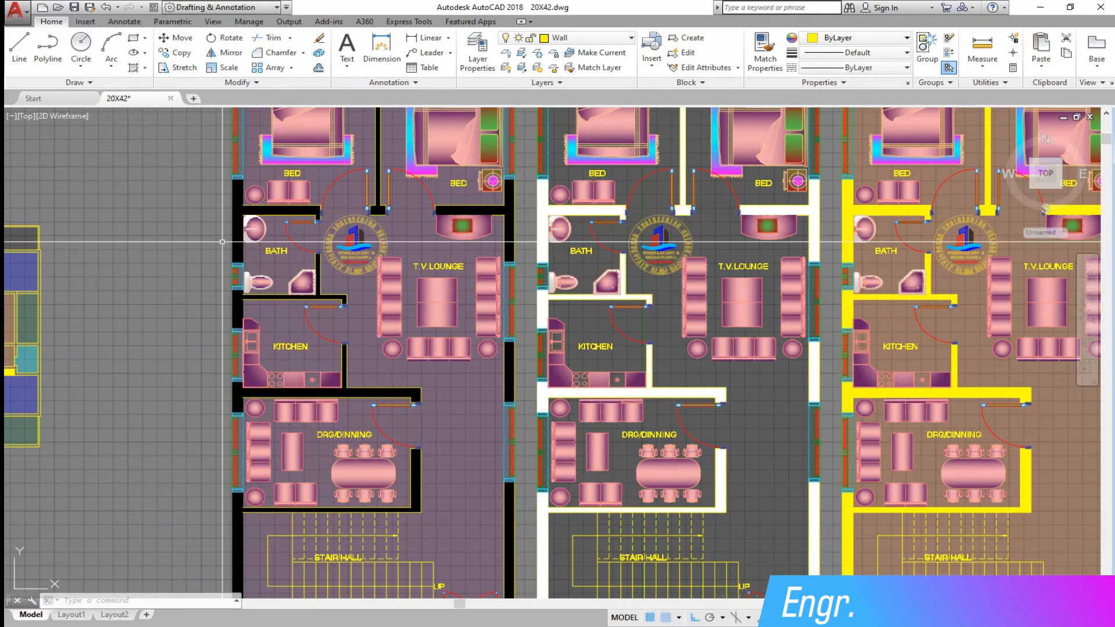
scroll(83, 217, "down", 2)
left_click(439, 389)
left_click(443, 52)
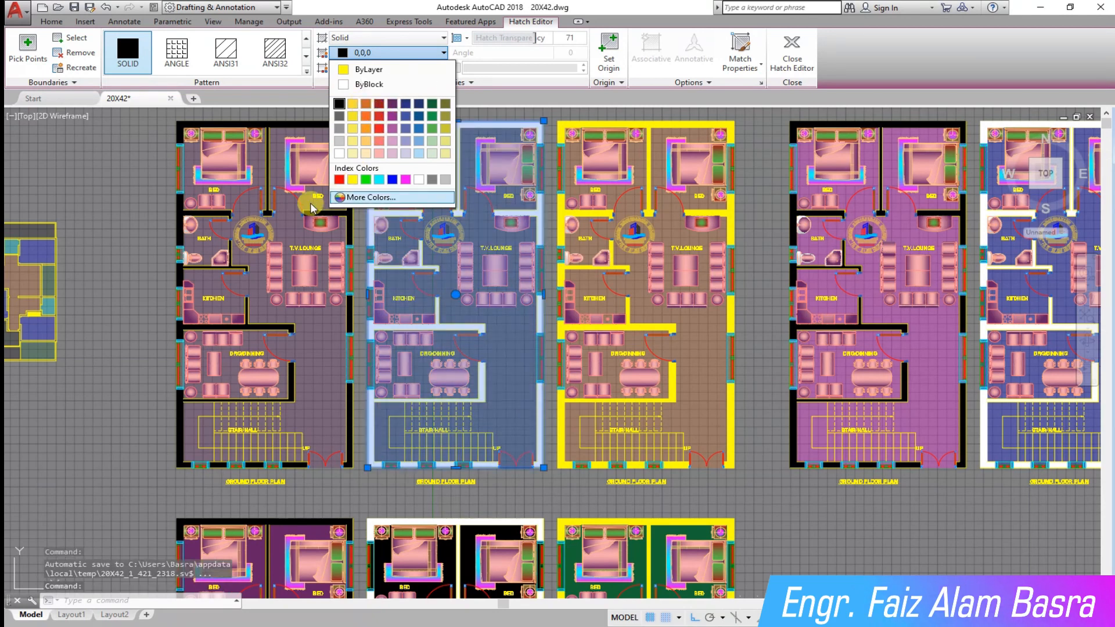
key("Escape")
key("Escape")
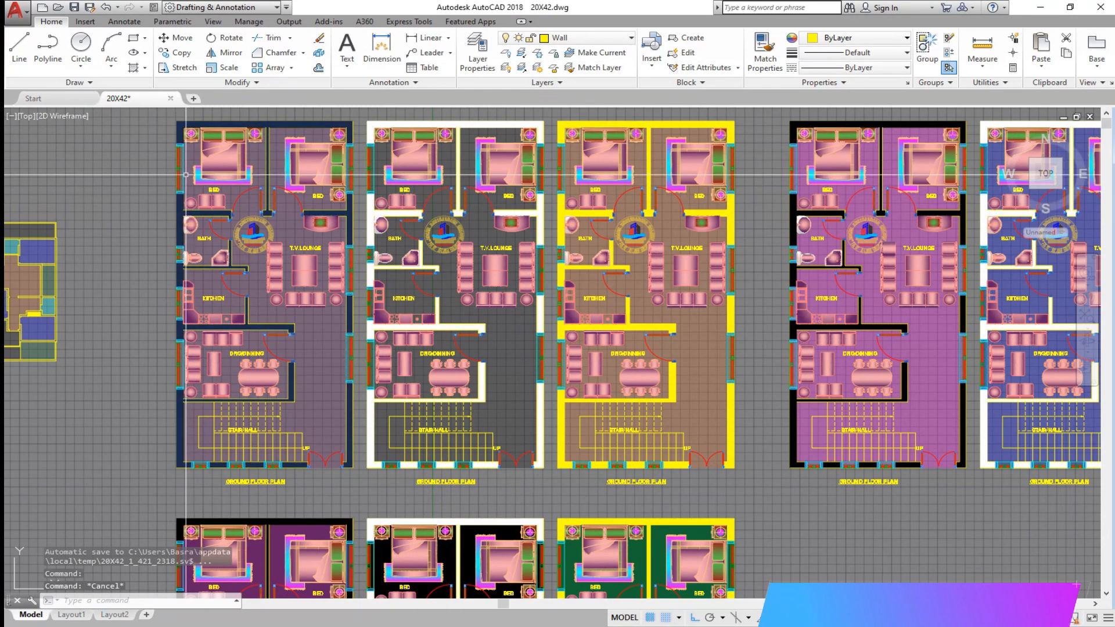
Step: Examine the recoloured top-row plans and the magenta, blue and teal copies beside them
scroll(145, 140, "up", 2)
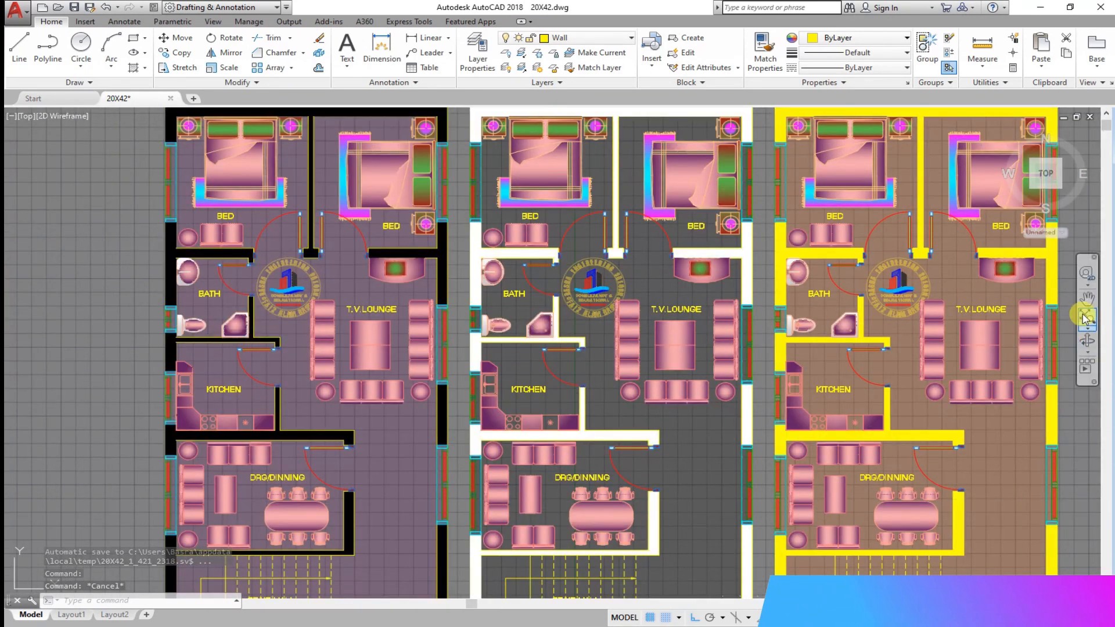
left_click(1081, 314)
mouse_move(1054, 385)
left_mouse_down()
mouse_move(932, 411)
mouse_move(929, 284)
mouse_move(913, 326)
mouse_move(770, 378)
mouse_move(306, 380)
left_mouse_up()
scroll(344, 364, "down", 2)
right_click(345, 335)
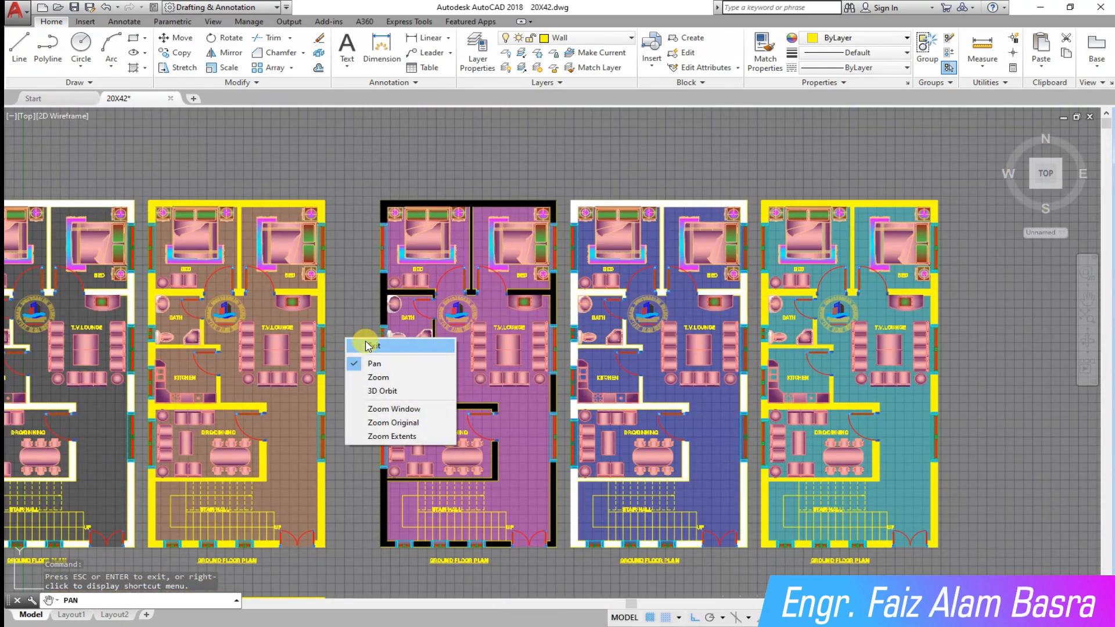
left_click(374, 348)
scroll(393, 497, "up", 2)
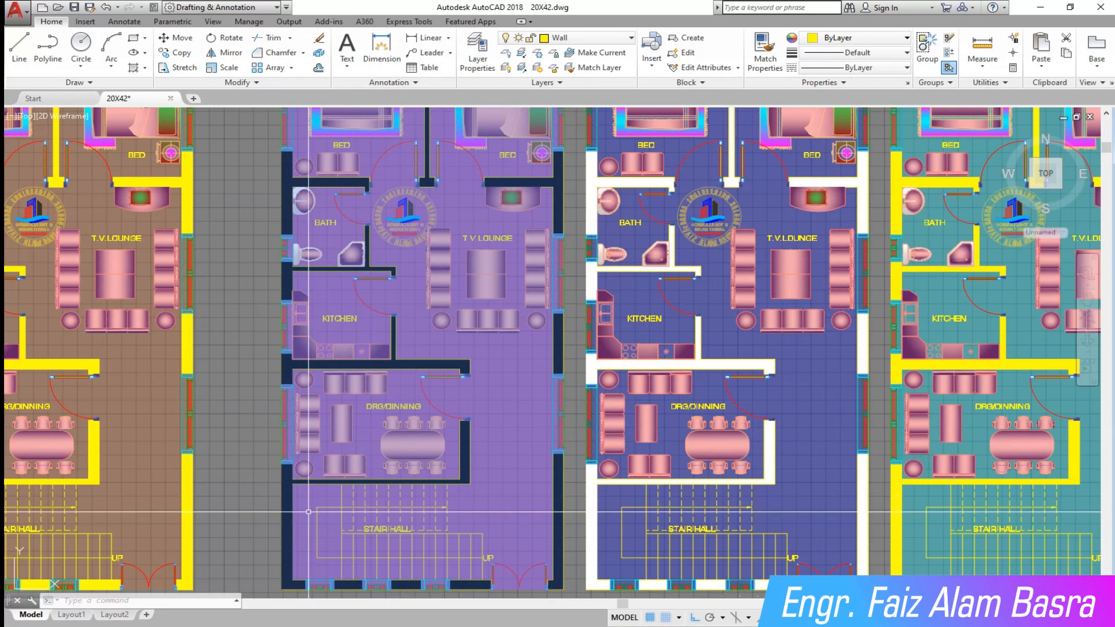
scroll(306, 513, "down", 3)
scroll(65, 513, "up", 3)
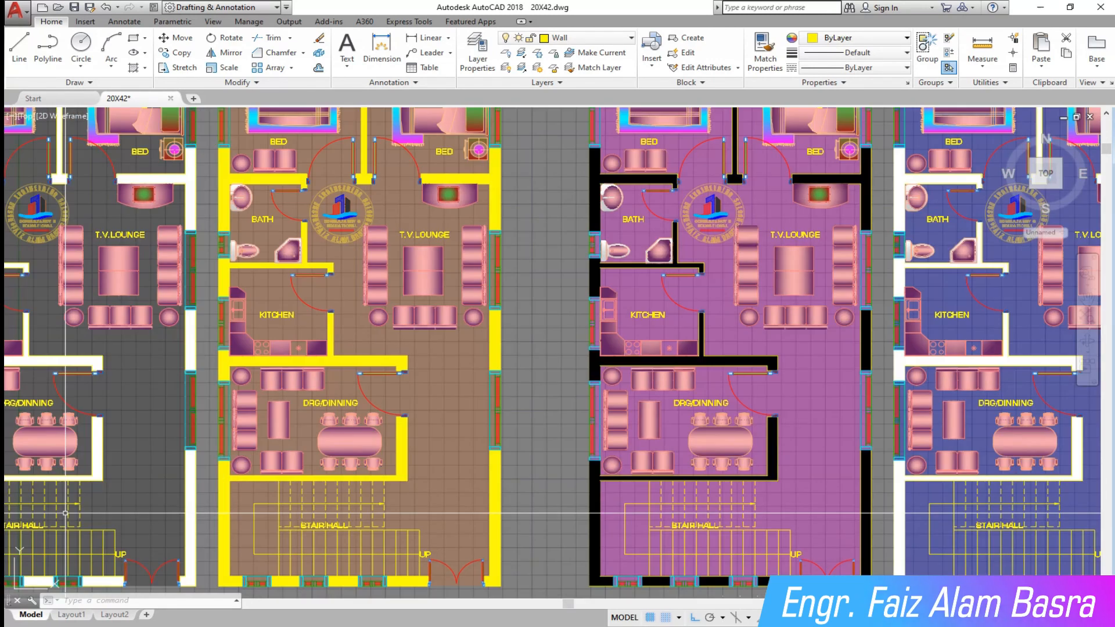
scroll(468, 485, "down", 2)
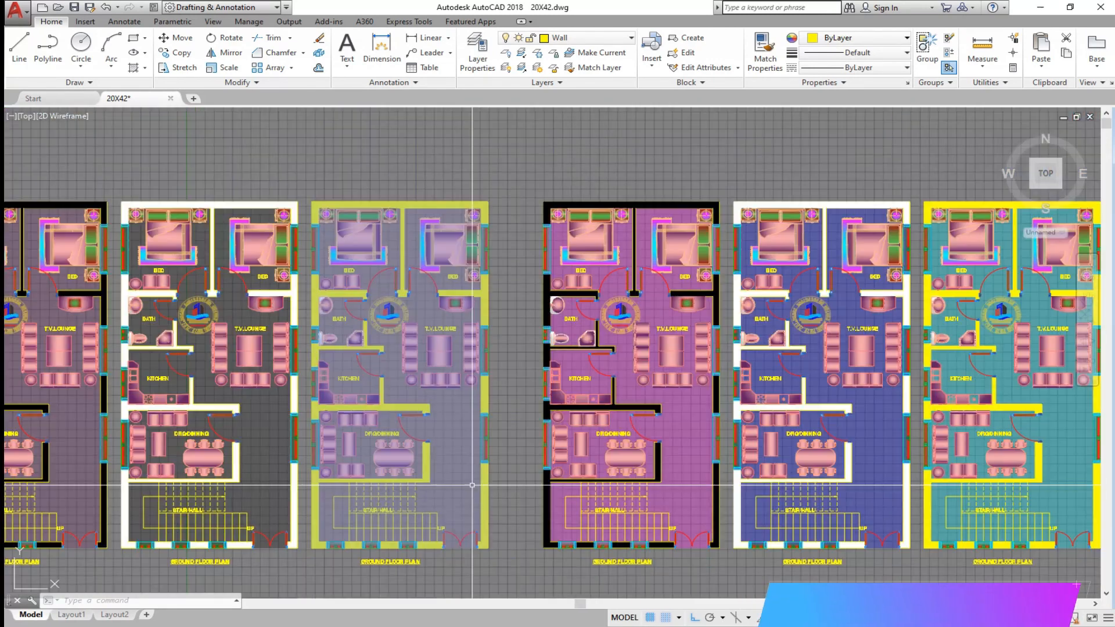
Step: Examine the row of plans with solid purple, black and green floors, fitting all three in view
left_click(1090, 301)
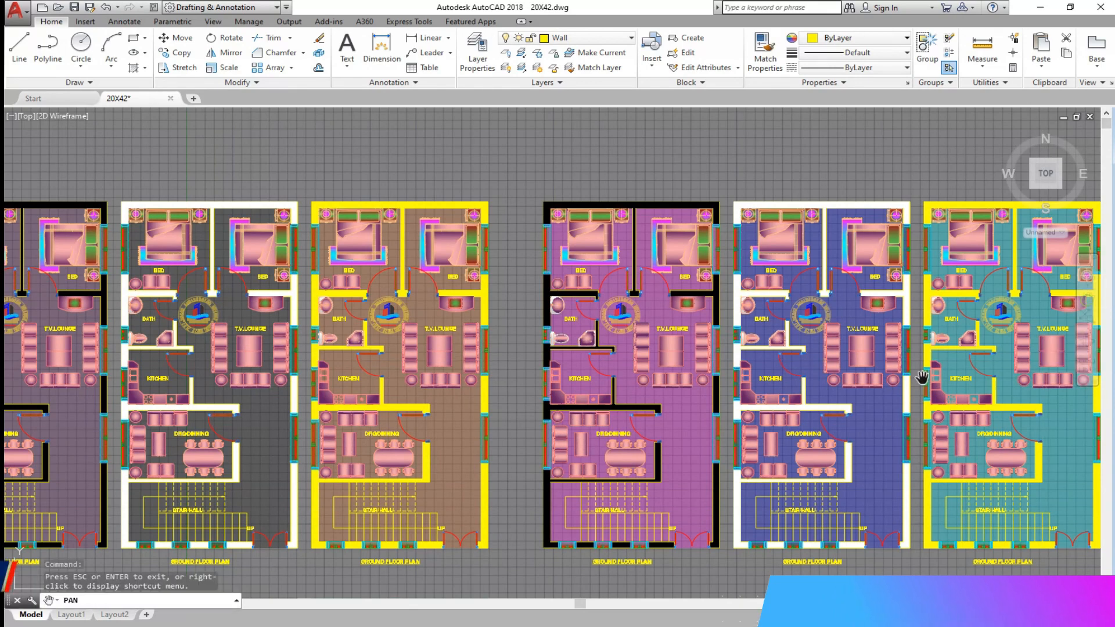
left_click_drag(659, 515, 881, 226)
left_click_drag(777, 405, 865, 298)
scroll(860, 308, "up", 2)
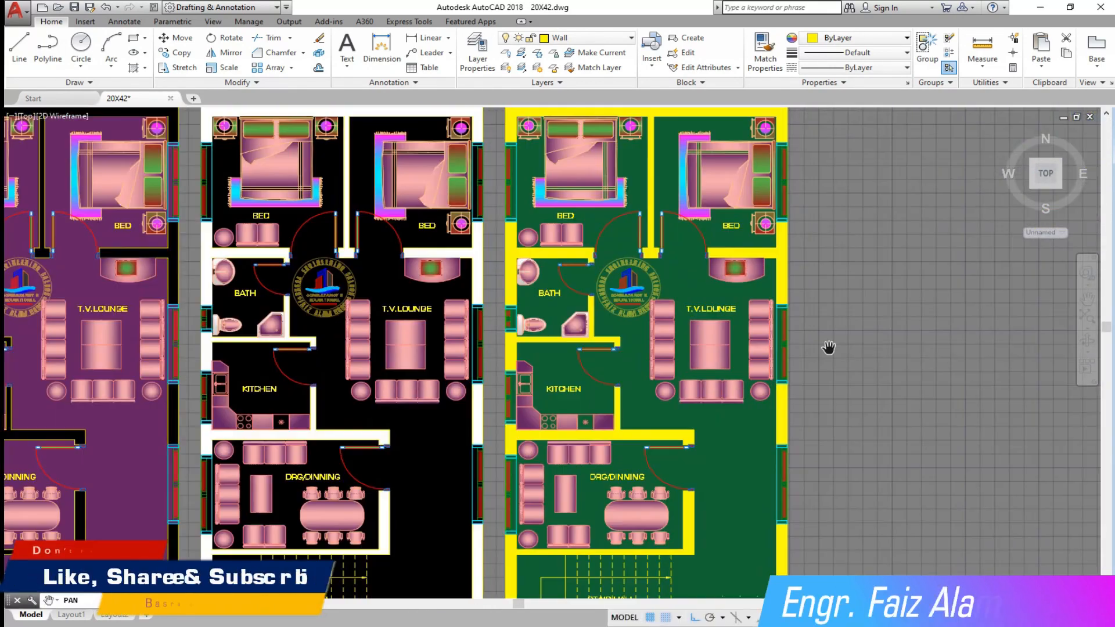
left_click_drag(883, 358, 1064, 359)
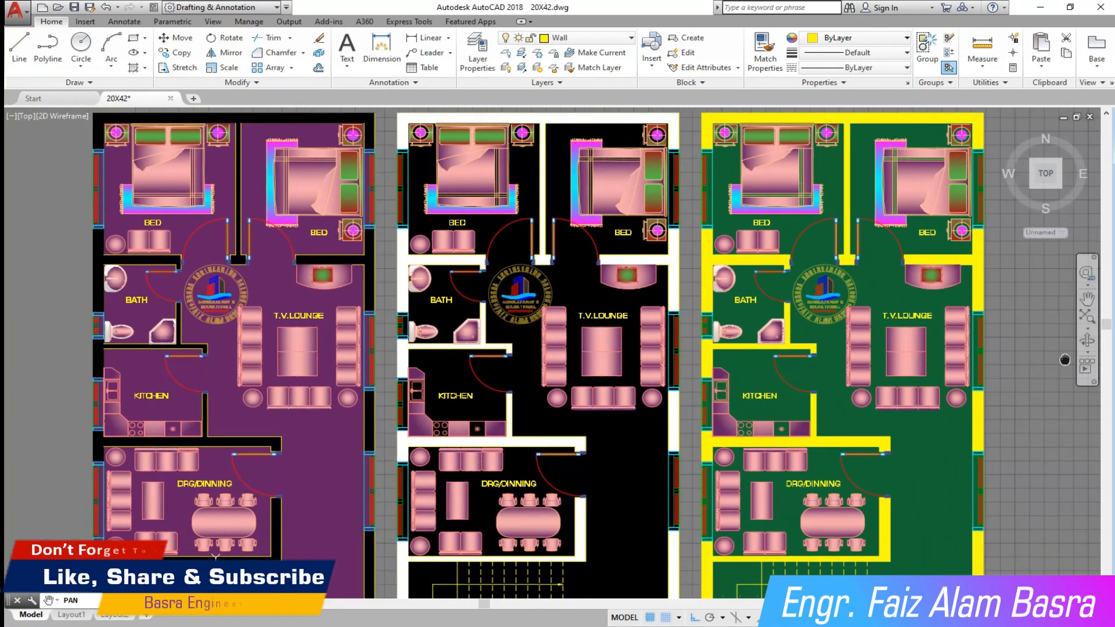
left_click(1087, 351)
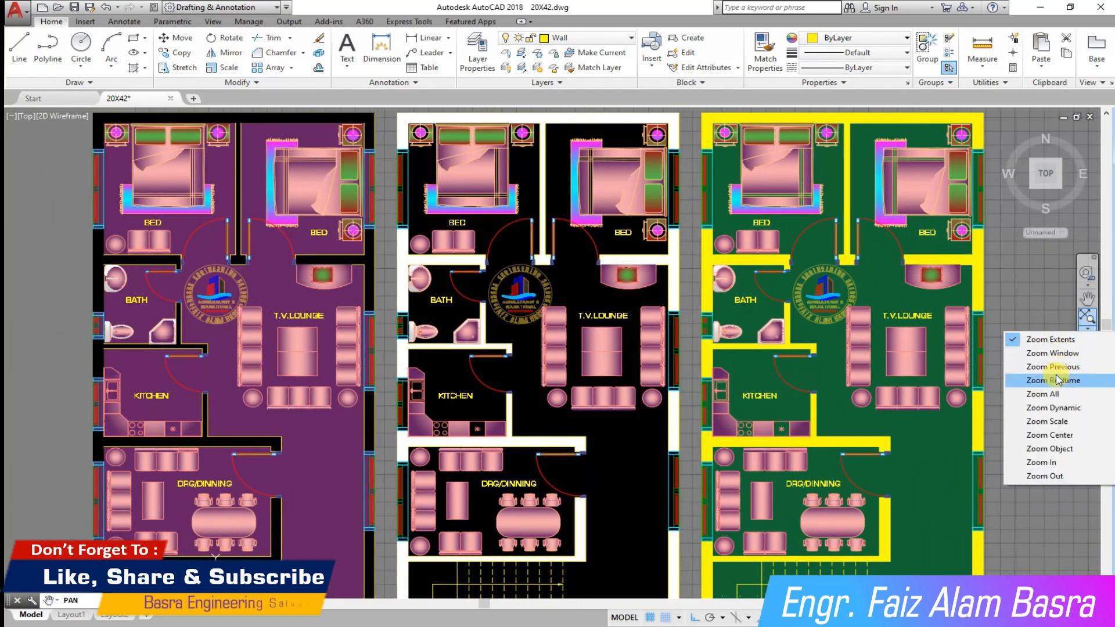
left_click(1021, 326)
mouse_move(1019, 330)
left_mouse_down()
mouse_move(1019, 344)
mouse_move(1053, 352)
left_mouse_up()
left_click_drag(1037, 400, 1046, 367)
right_click(1046, 367)
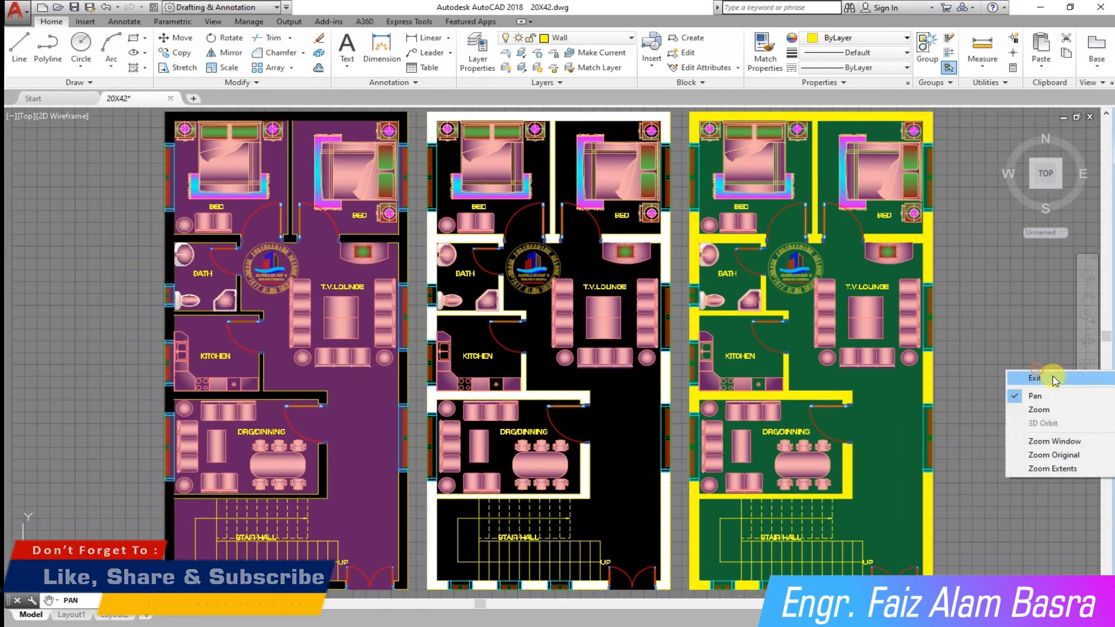
left_click(1023, 406)
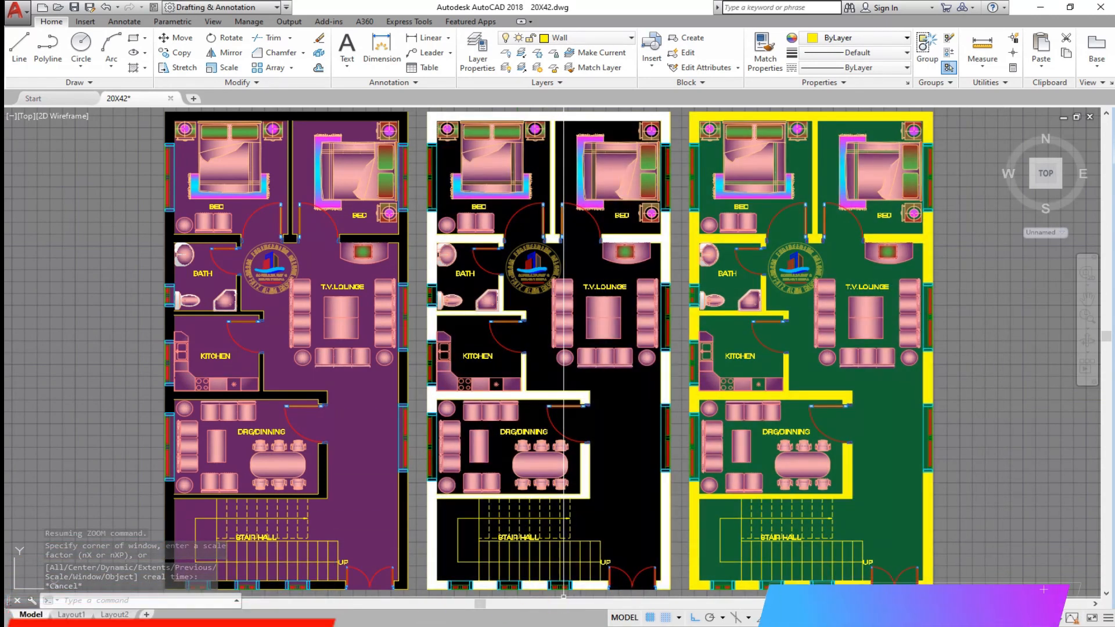
left_click(433, 625)
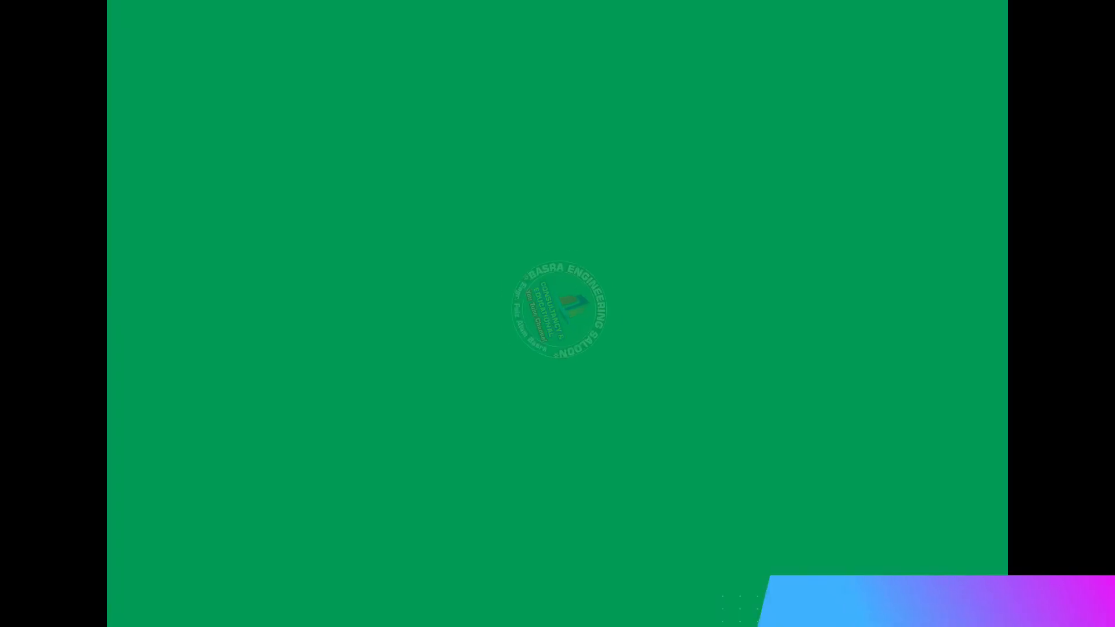